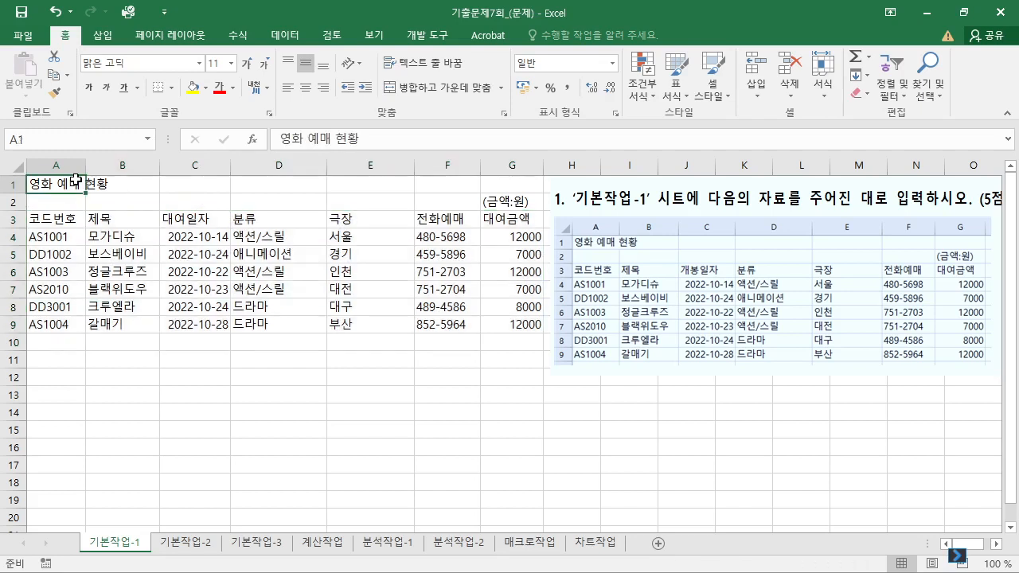
Step: Open the 기본작업-2 sheet and review the instruction for the title range B1:G1
left_click(195, 547)
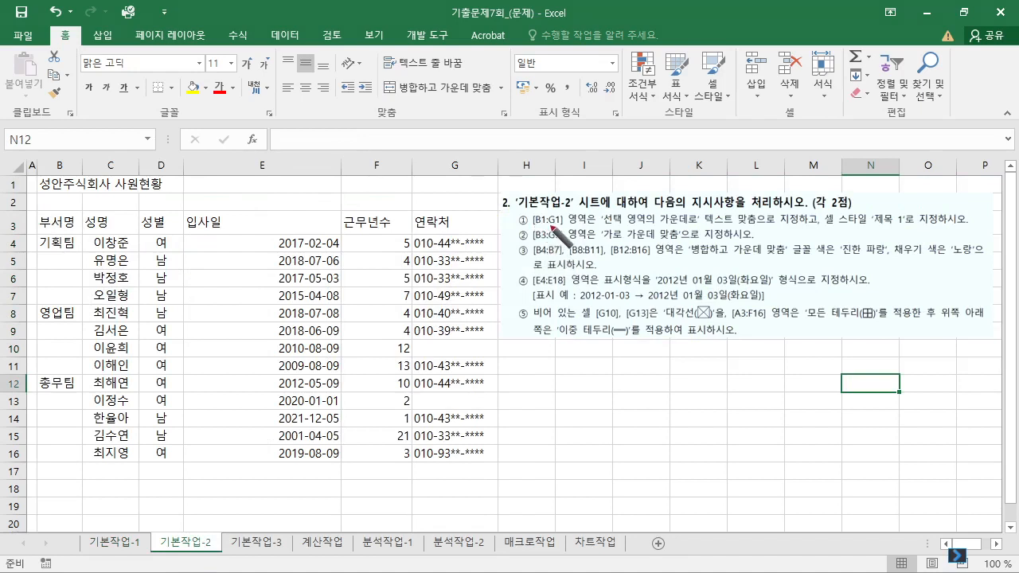
left_click_drag(532, 227, 695, 227)
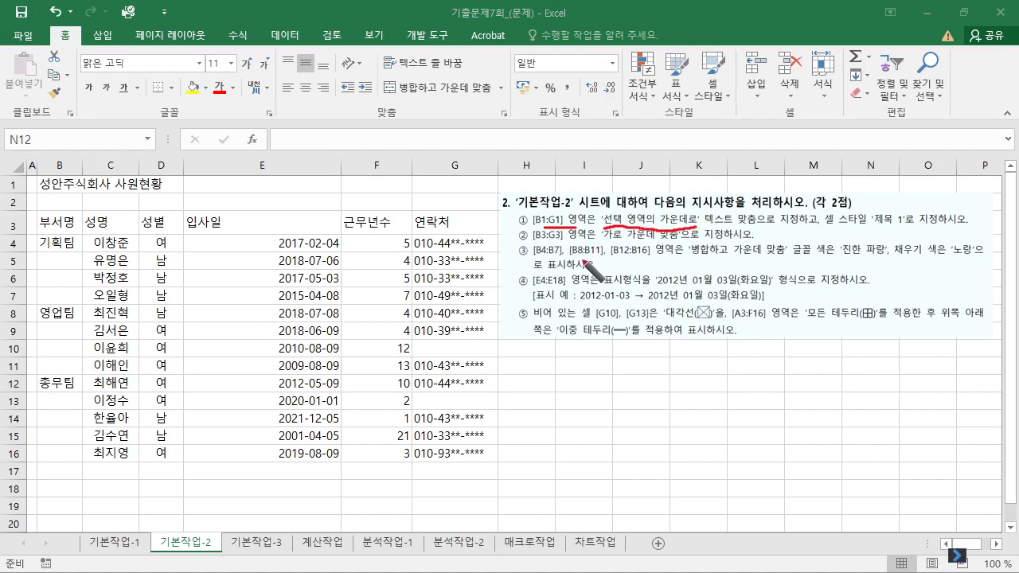
key("e")
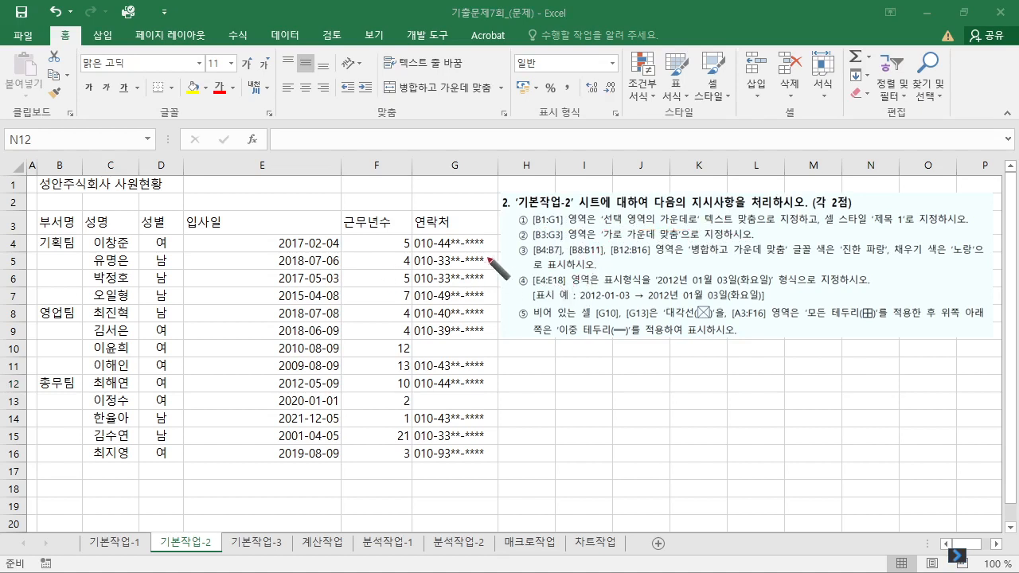
key("Escape")
Step: Try merging and centring the title range B1:G1, and reverse the merge
left_click_drag(63, 181, 448, 181)
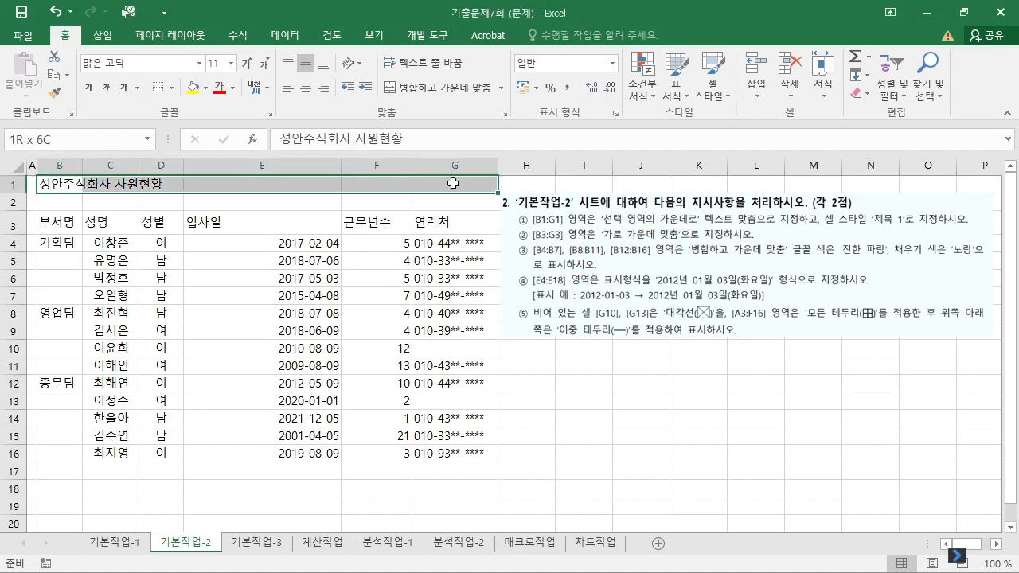
left_click(426, 94)
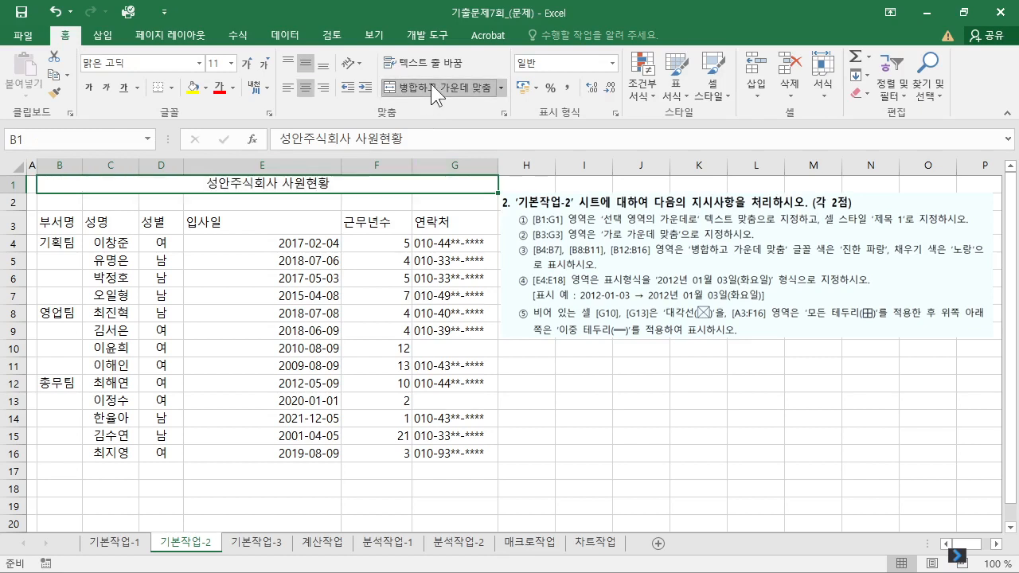
left_click(431, 85)
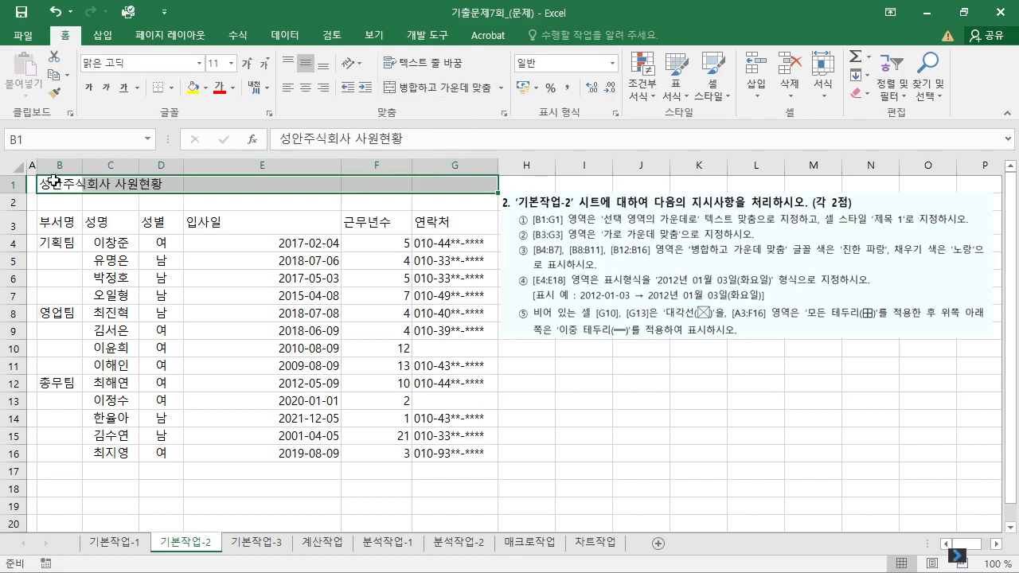
Step: Set the horizontal text alignment of the title range B1:G1 to 선택 영역의 가운데로
left_click_drag(54, 181, 437, 183)
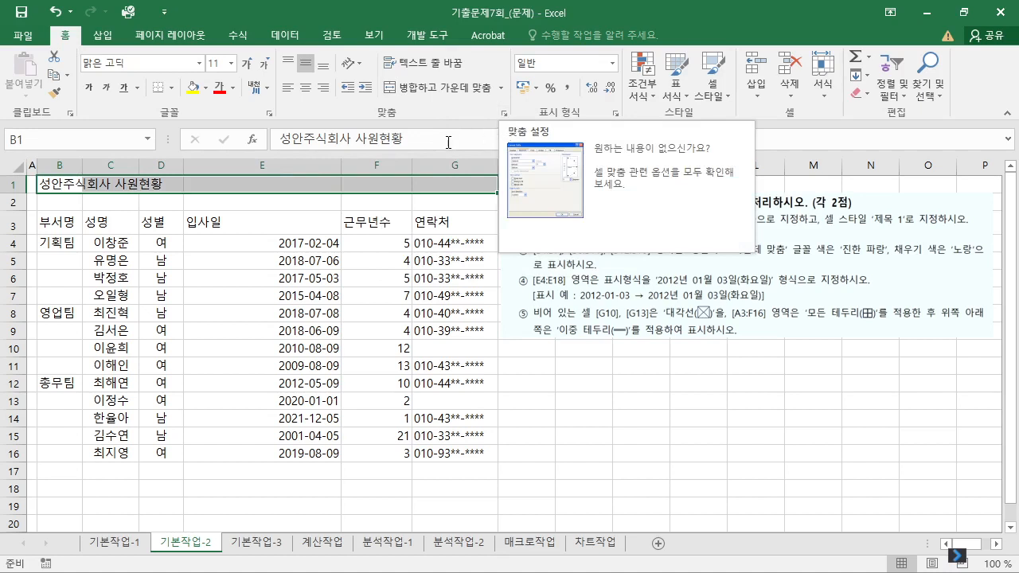
right_click(375, 185)
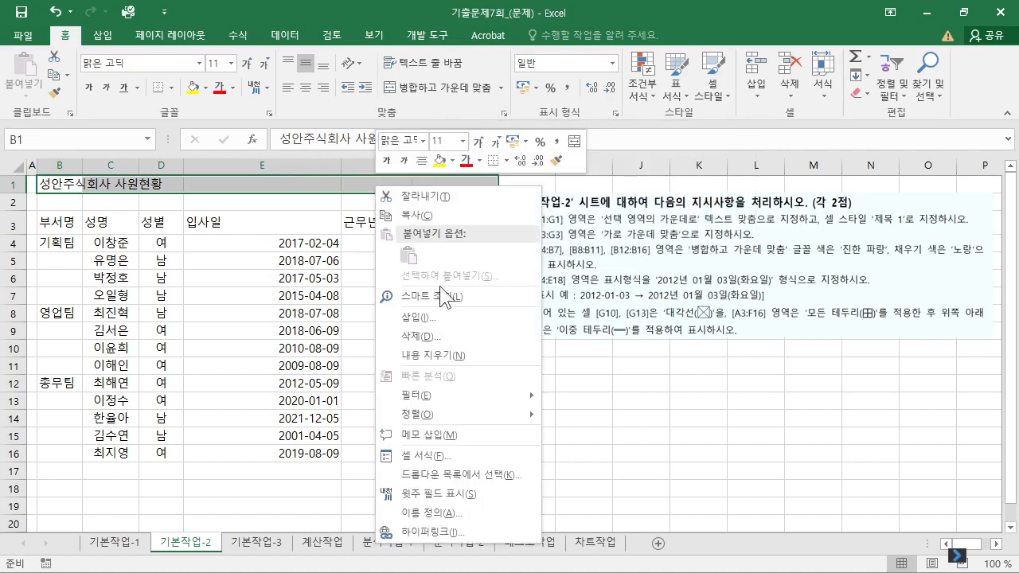
left_click(428, 454)
left_click(294, 191)
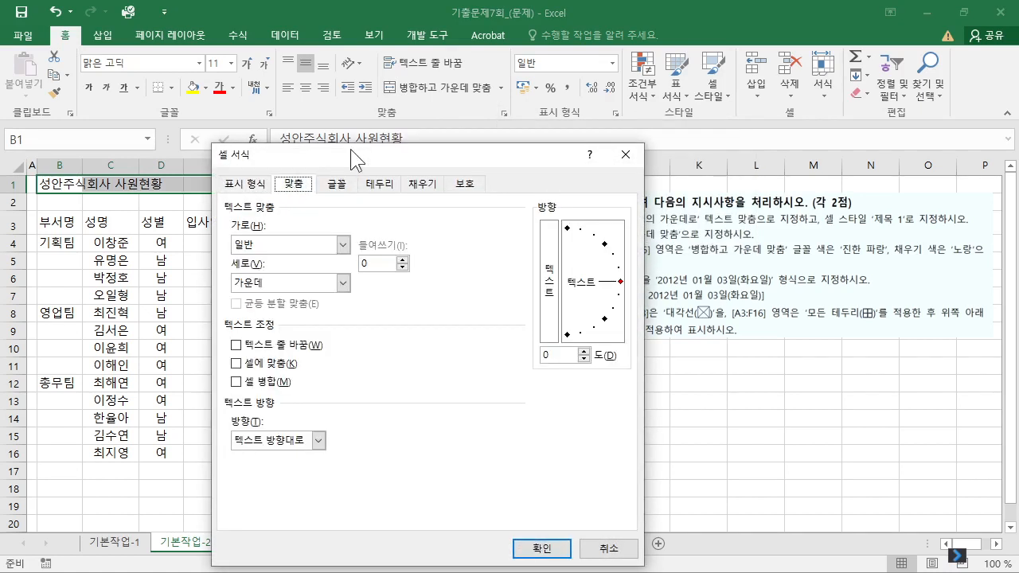
left_click_drag(356, 154, 312, 102)
left_click(230, 193)
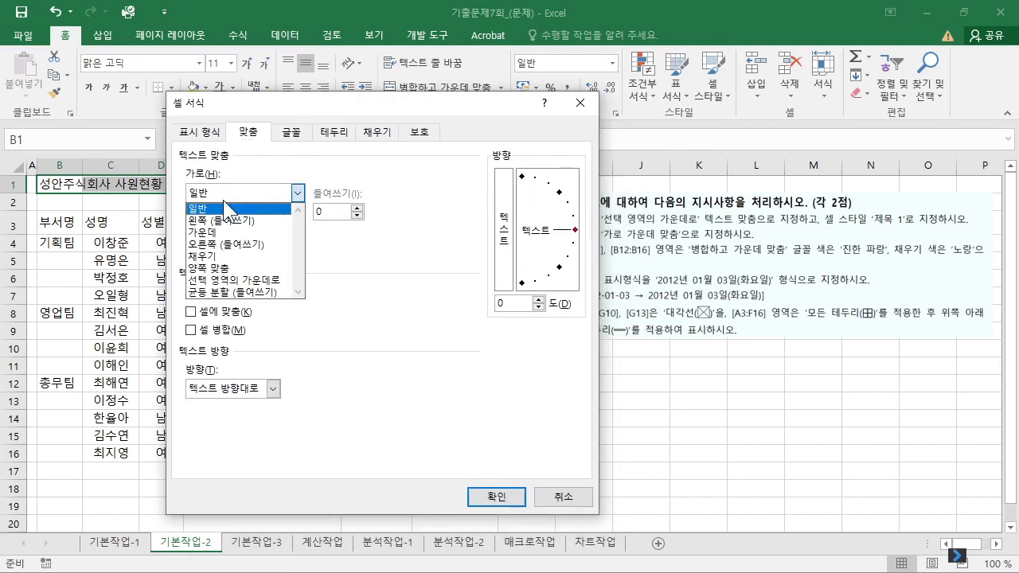
left_click(231, 281)
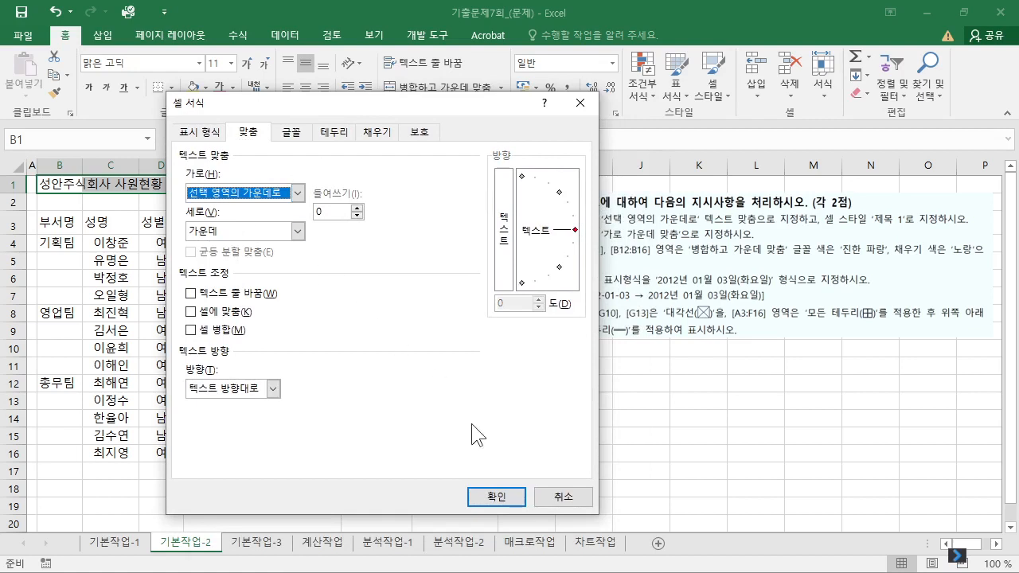
left_click(502, 496)
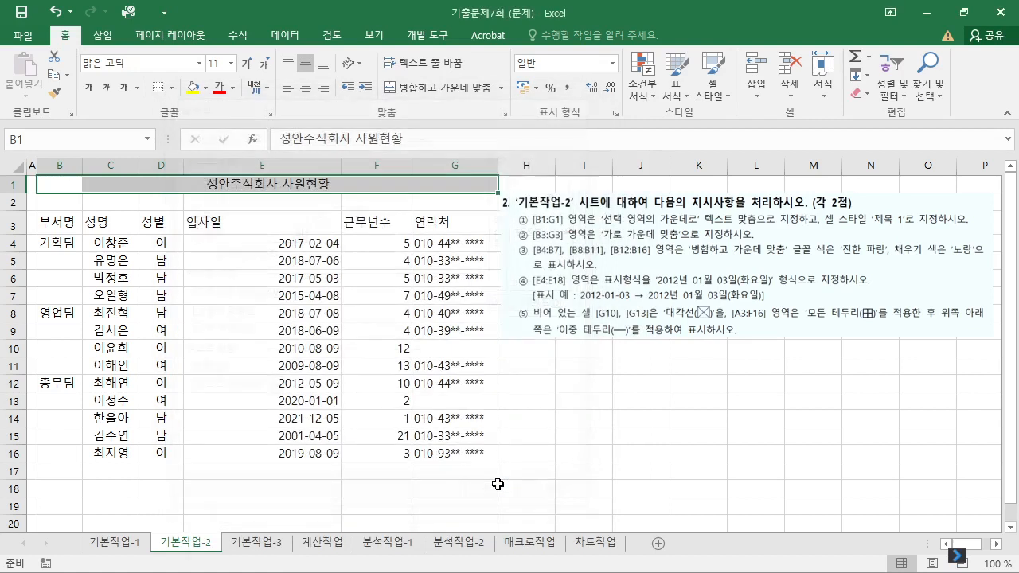
Step: Check the individual cells of the title row and apply the 제목 1 cell style to B1:G1
left_click(60, 186)
left_click(118, 185)
left_click(223, 183)
left_click(452, 196)
left_click_drag(45, 185, 461, 190)
left_click(716, 97)
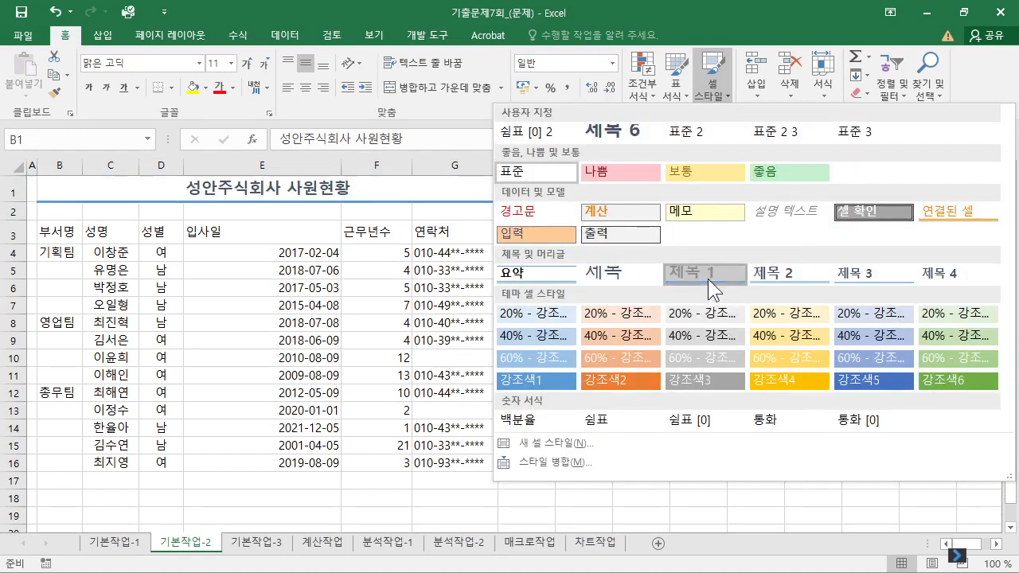
left_click(708, 279)
left_click(395, 238)
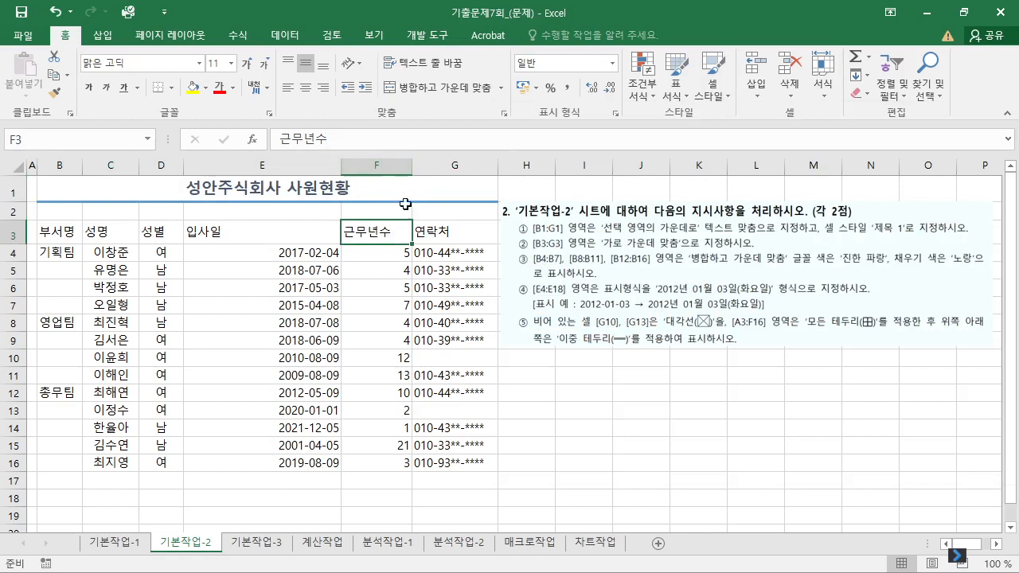
Step: Centre the header cells B3:G3 horizontally
left_click_drag(58, 232, 446, 230)
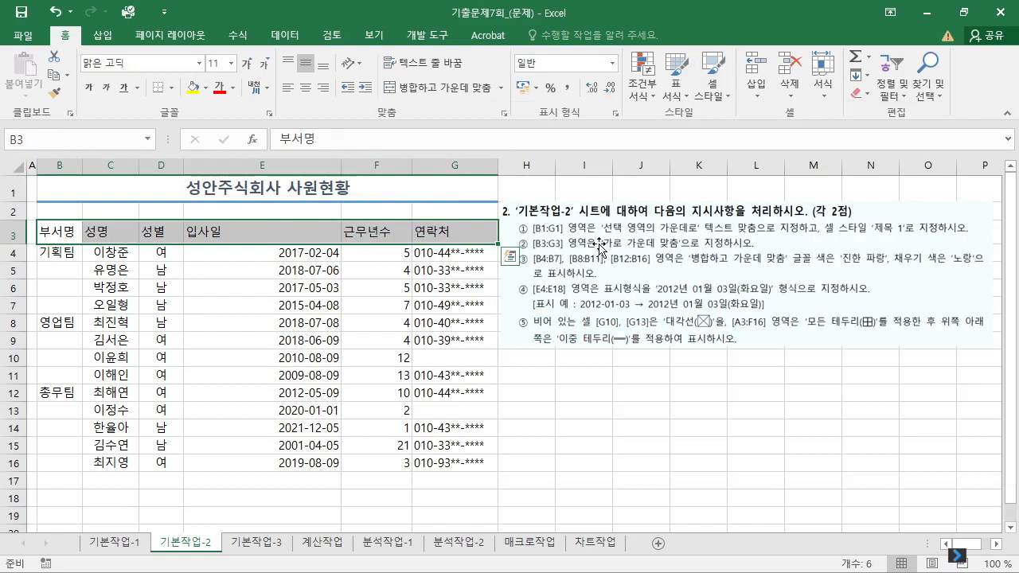
left_click(306, 86)
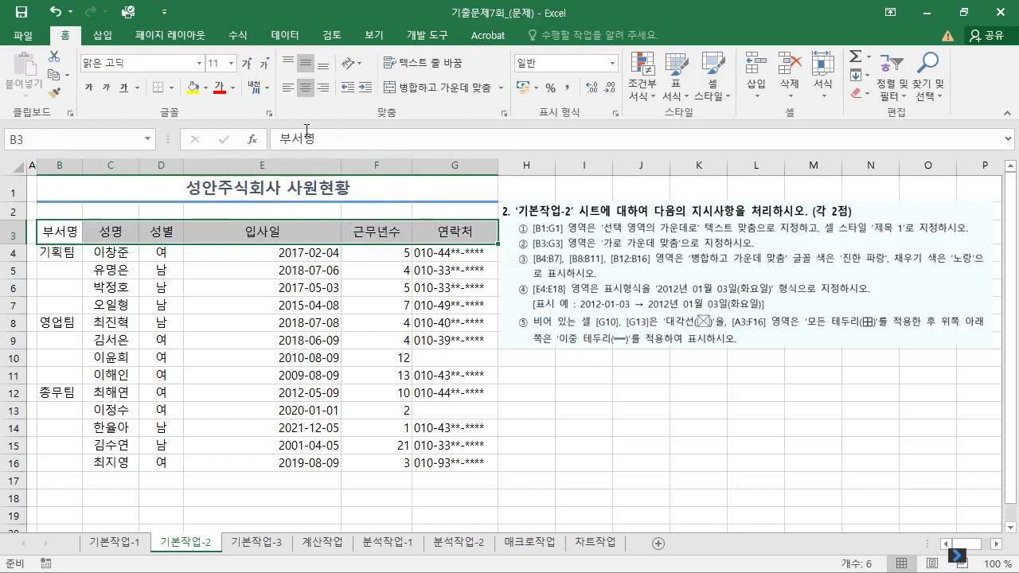
left_click(406, 340)
Step: Merge and centre B4:B7, giving it a 진한 파랑 font colour and a 노랑 fill
left_click_drag(48, 252, 66, 309)
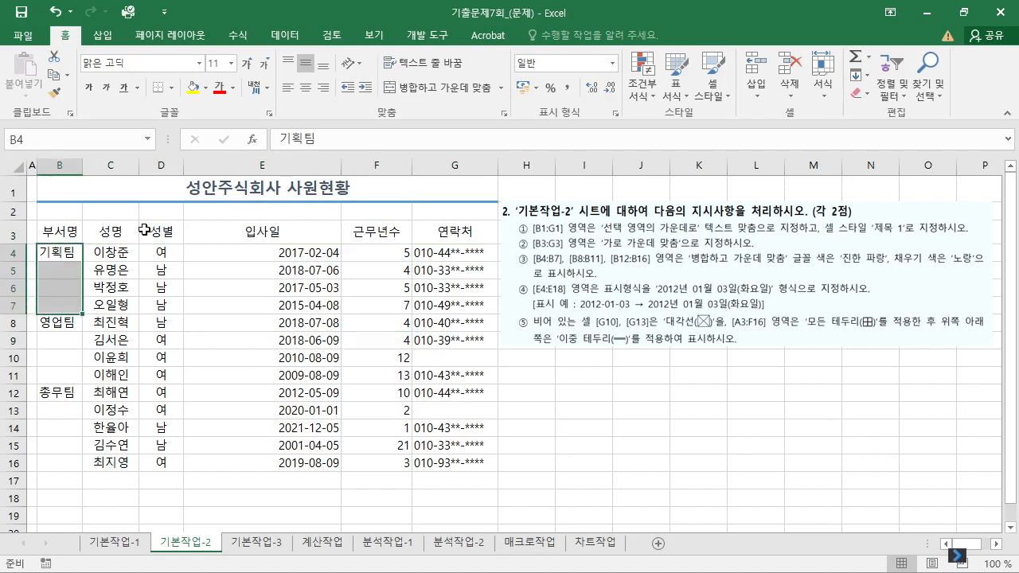
left_click(420, 86)
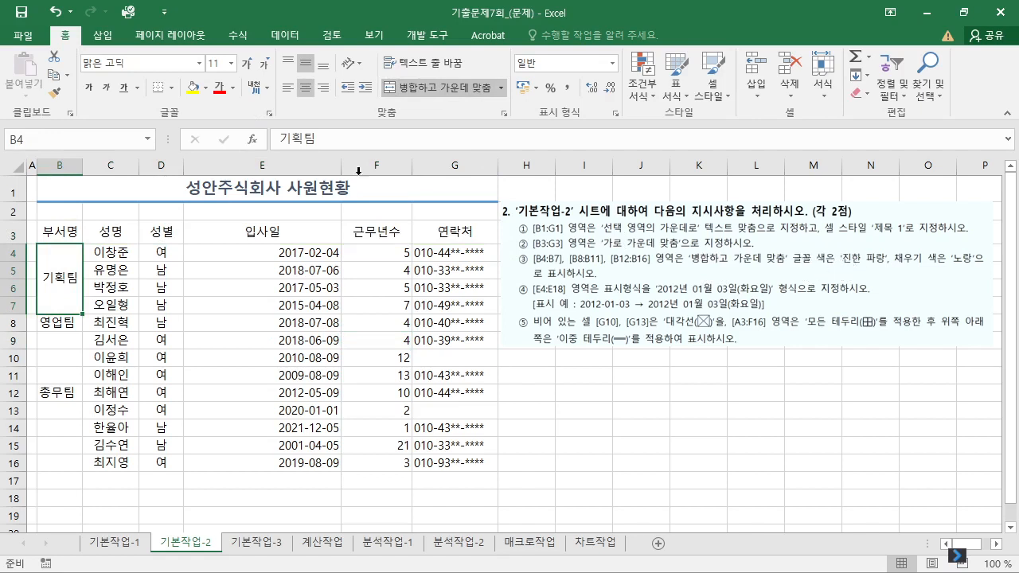
left_click(233, 88)
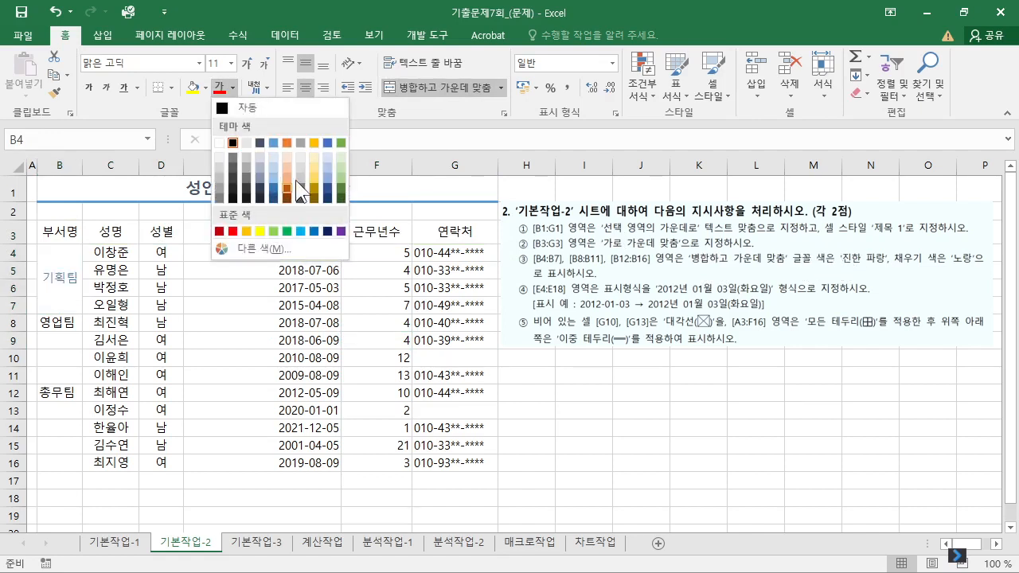
left_click(327, 232)
left_click(196, 89)
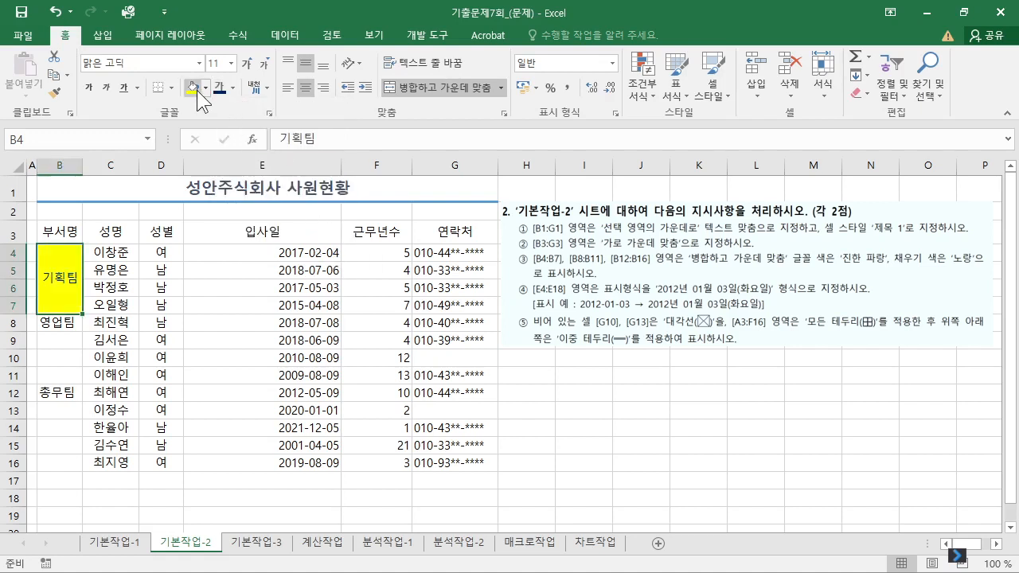
left_click(376, 352)
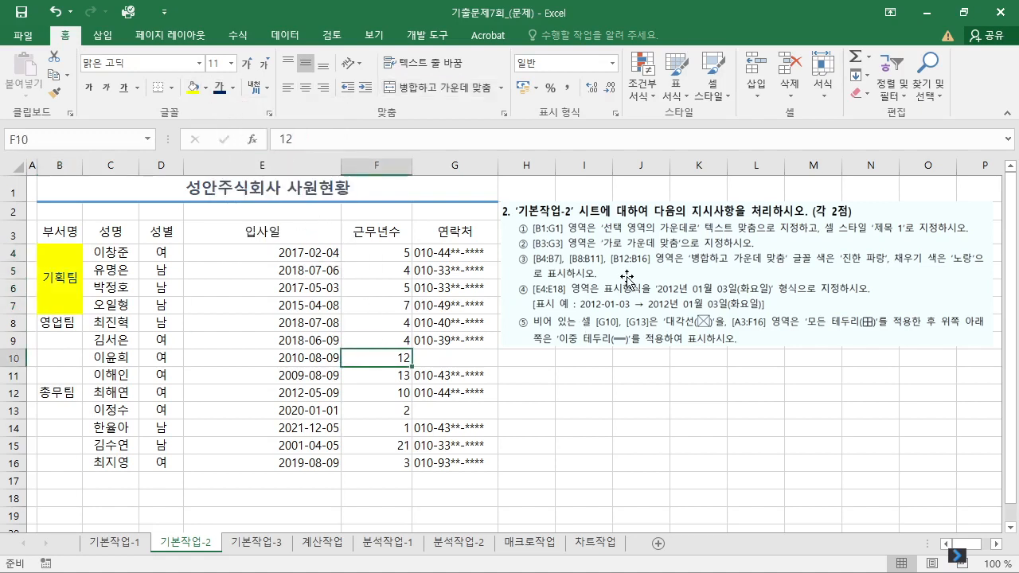
Step: Try repeating the last formatting action on B8:B11, and undo it
left_click_drag(70, 322, 74, 377)
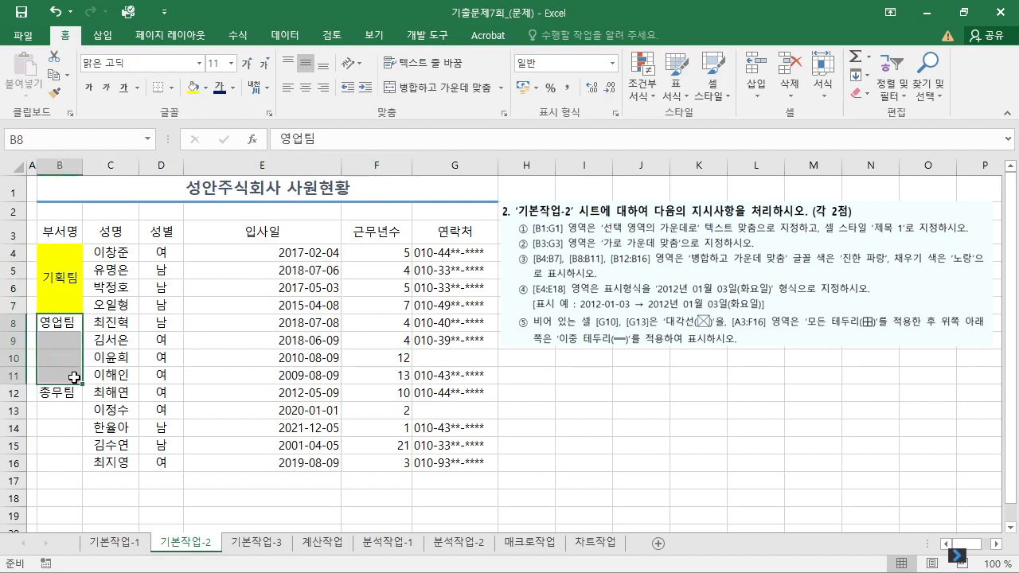
key("F4")
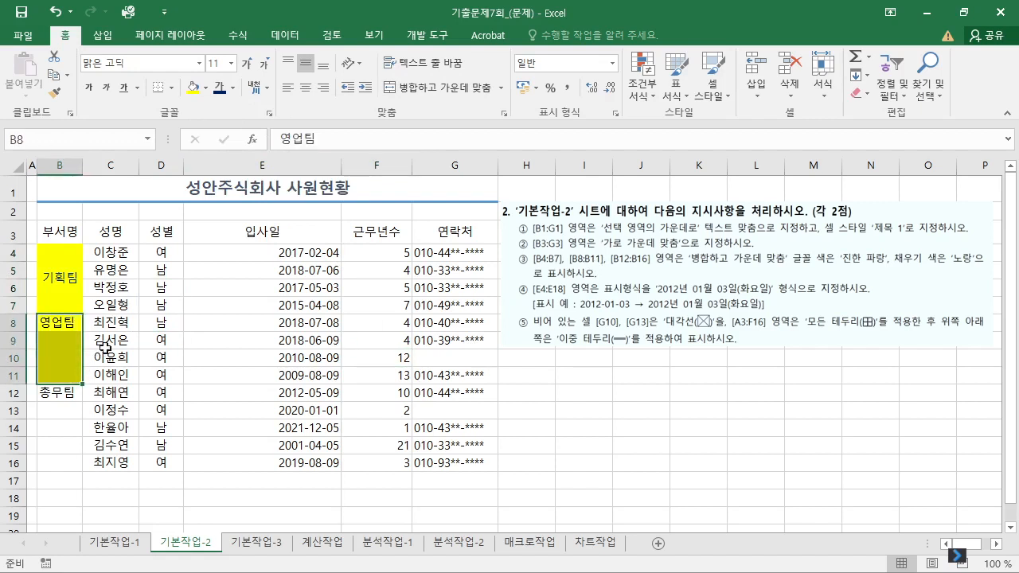
key("ctrl+z")
Step: Clear all formatting from the merged cell B4:B7
left_click(198, 327)
left_click(69, 254)
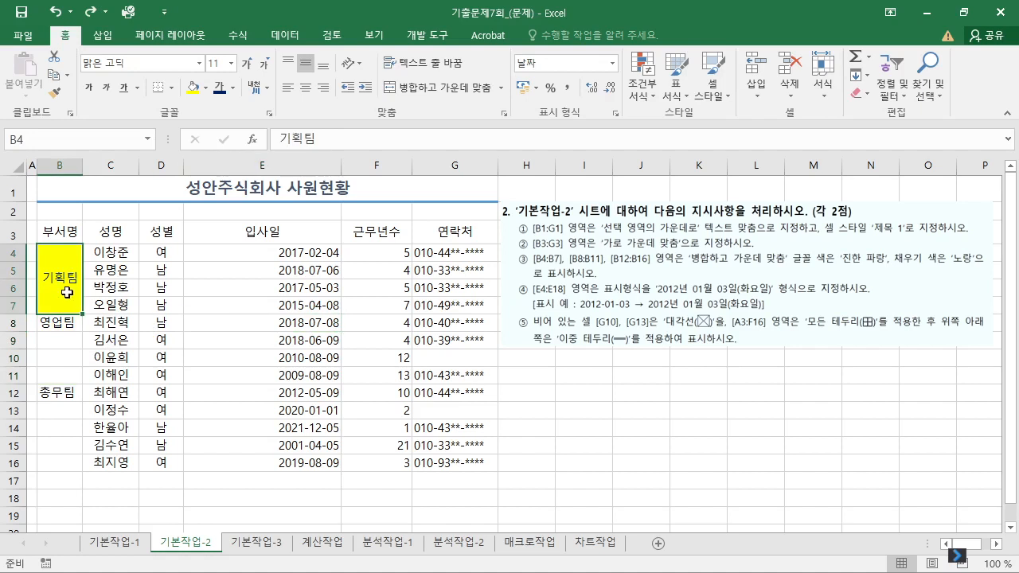
left_click_drag(62, 326, 70, 394)
left_click(71, 261)
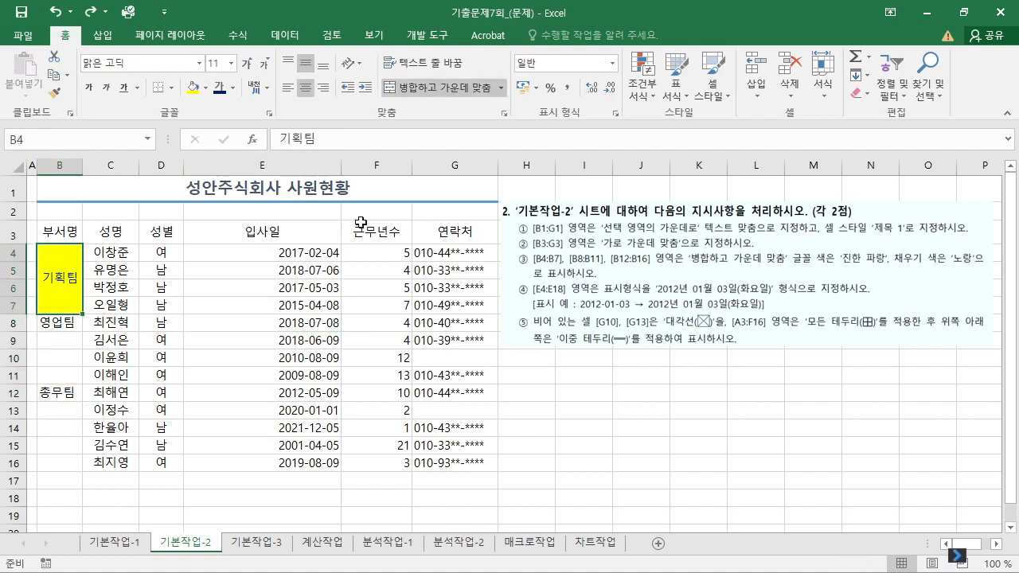
left_click(861, 93)
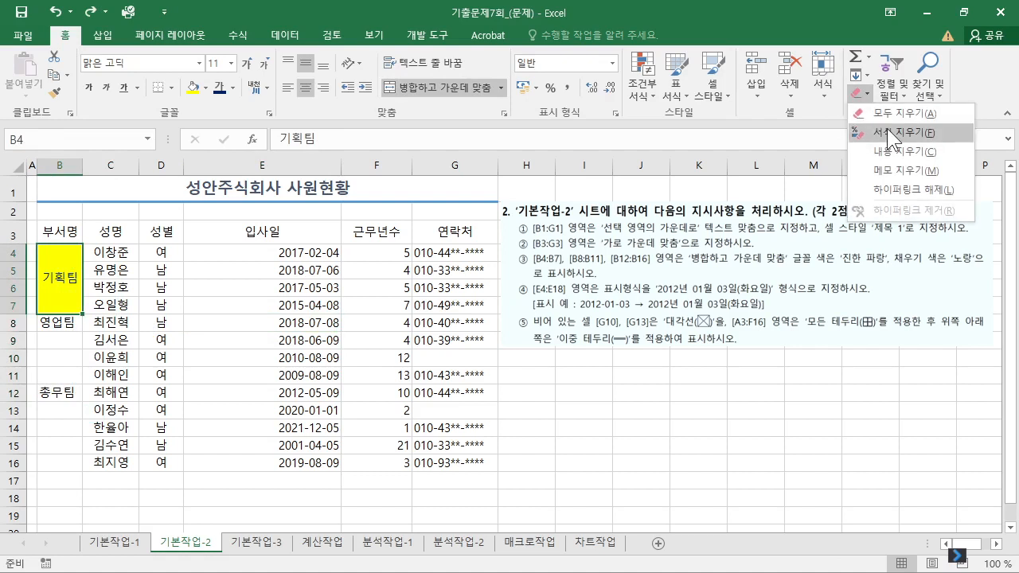
left_click(887, 128)
left_click(415, 339)
Step: Merge and centre the department ranges B4:B7, B8:B11 and B12:B16 as three separate blocks
left_click_drag(63, 247, 61, 312)
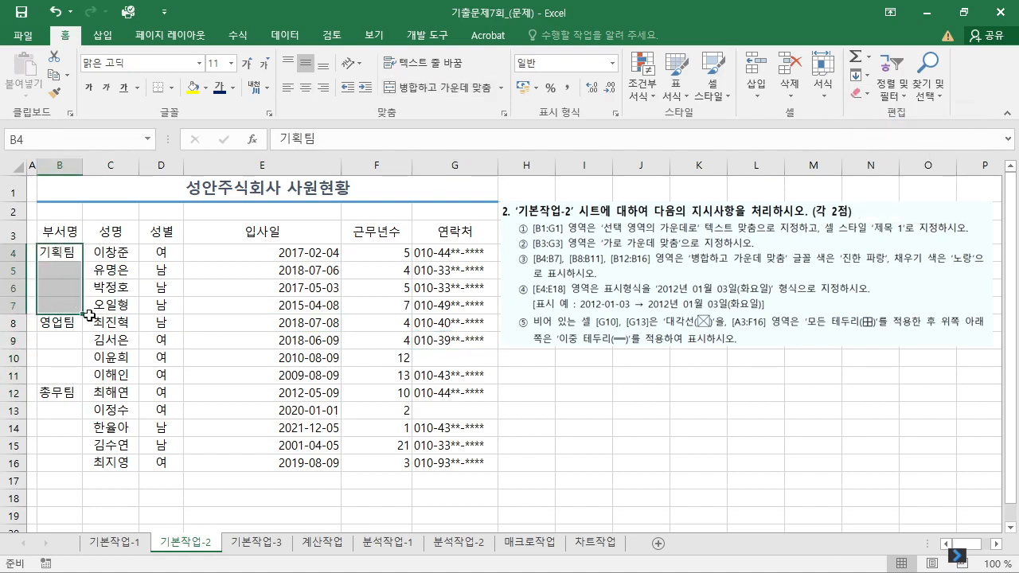
left_click_drag(70, 327, 59, 460)
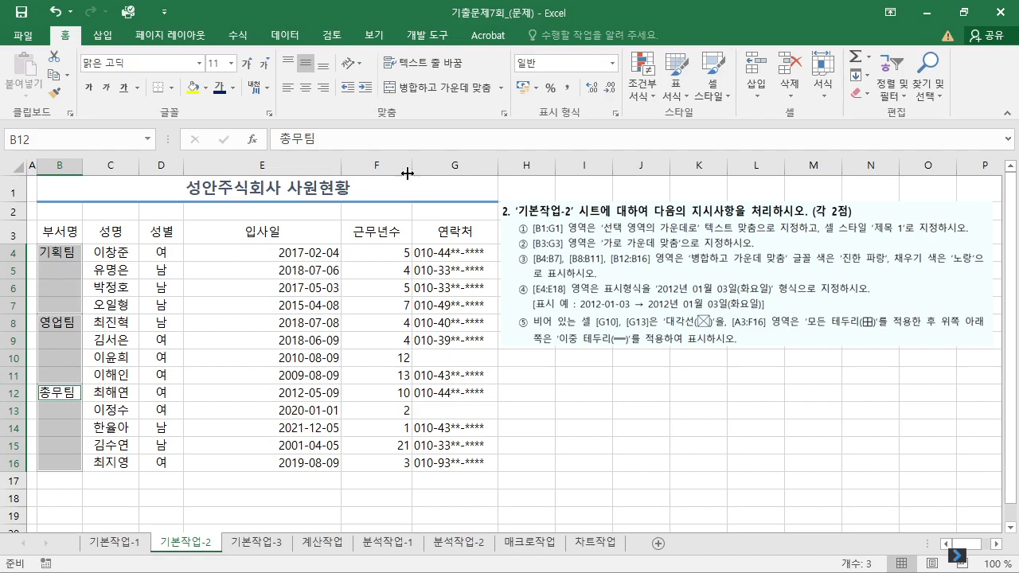
left_click(440, 89)
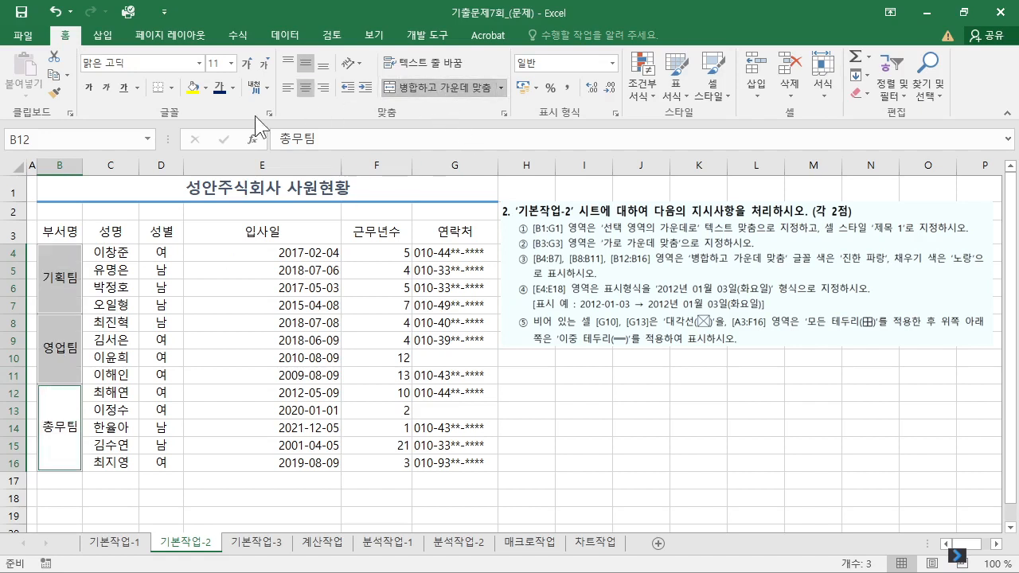
Step: Give the three merged department cells in column B a 진한 파랑 font colour and a 노랑 fill
left_click(232, 87)
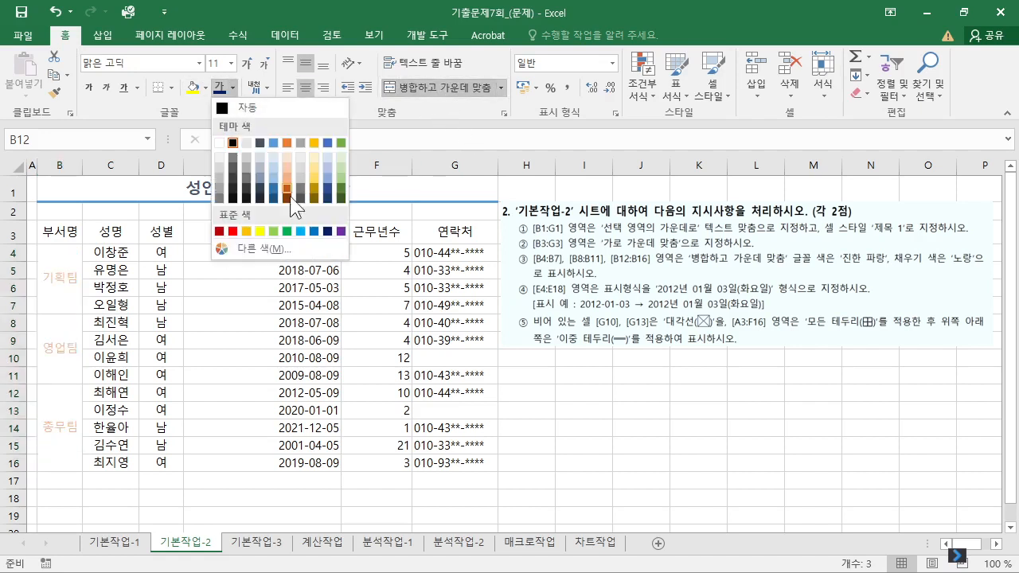
left_click(327, 232)
left_click(206, 88)
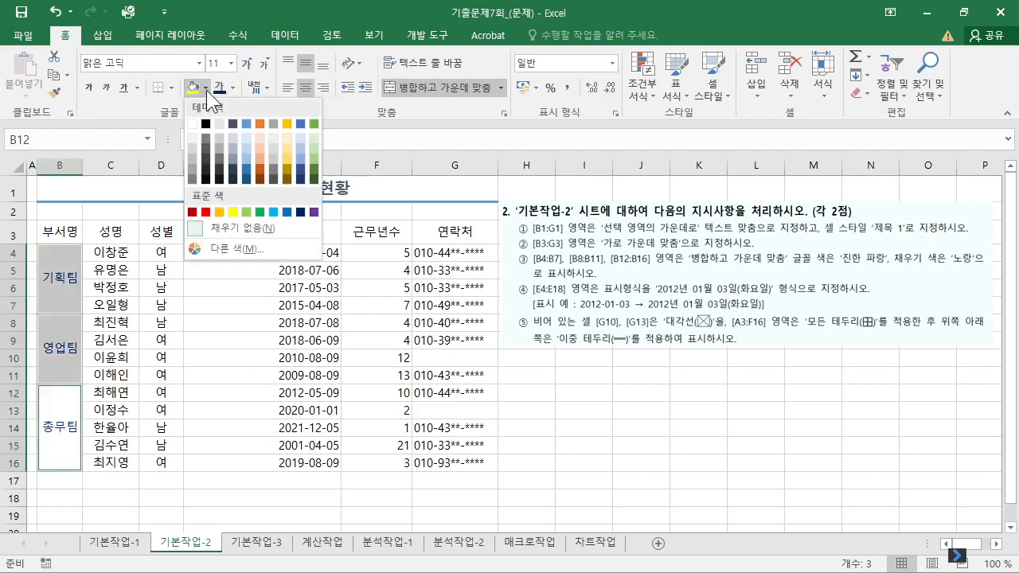
left_click(235, 214)
left_click(145, 374)
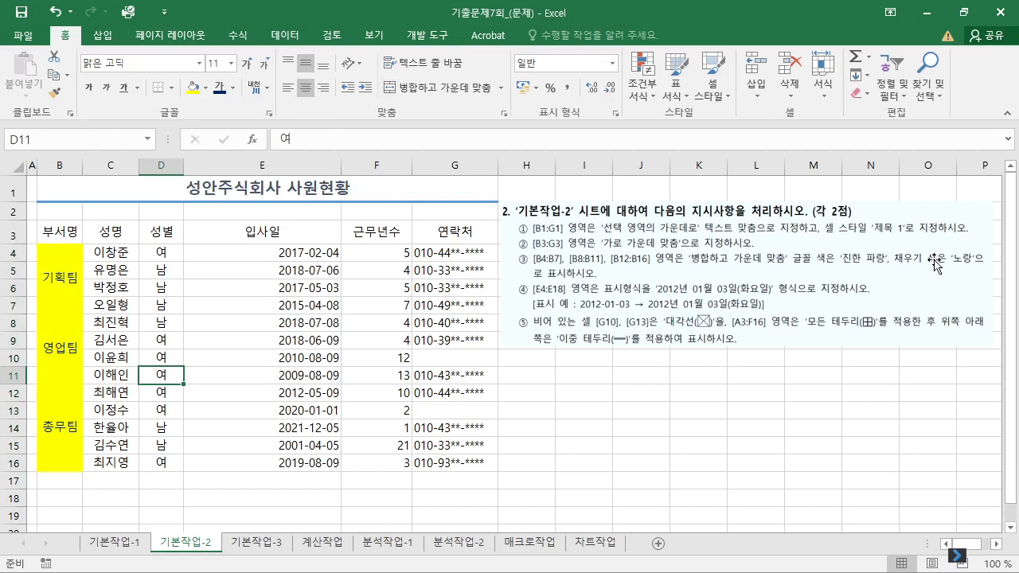
Step: Format the hire dates in E4:E16 with the built-in date format *2012년 3월 14일 수요일
left_click_drag(268, 252, 287, 461)
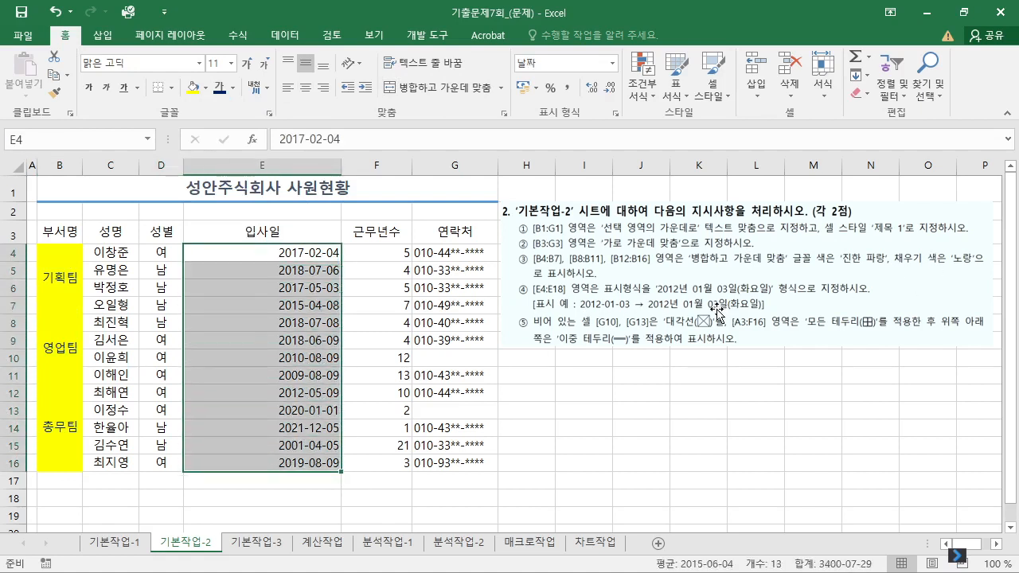
right_click(332, 298)
left_click(403, 482)
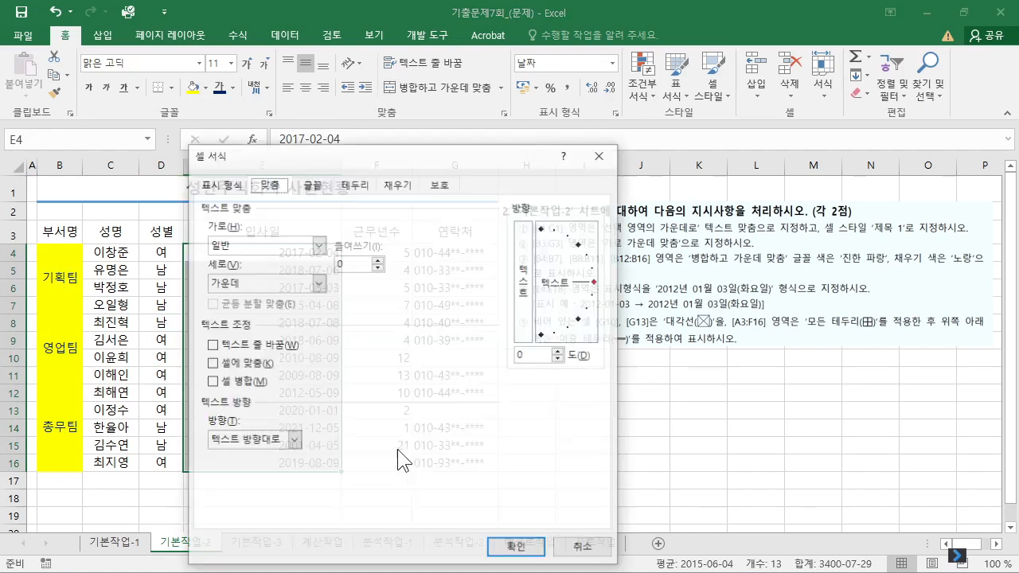
left_click(231, 191)
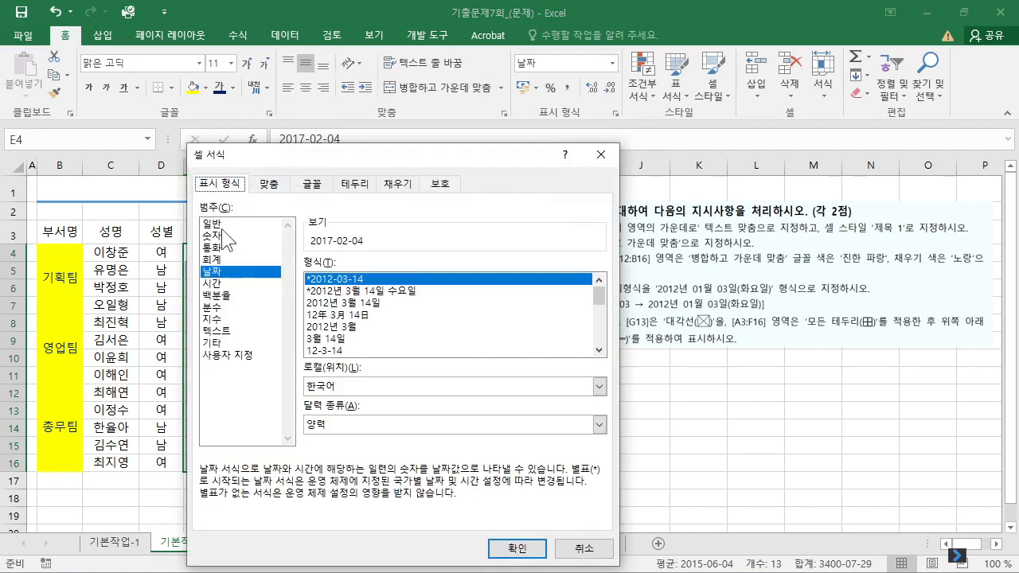
left_click(229, 355)
left_click_drag(420, 153, 299, 149)
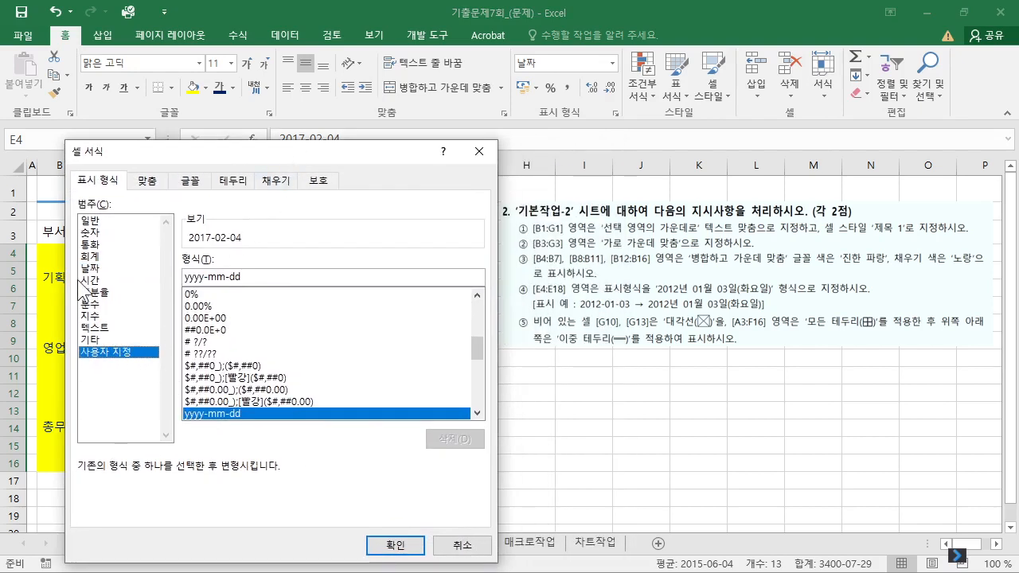
left_click(123, 271)
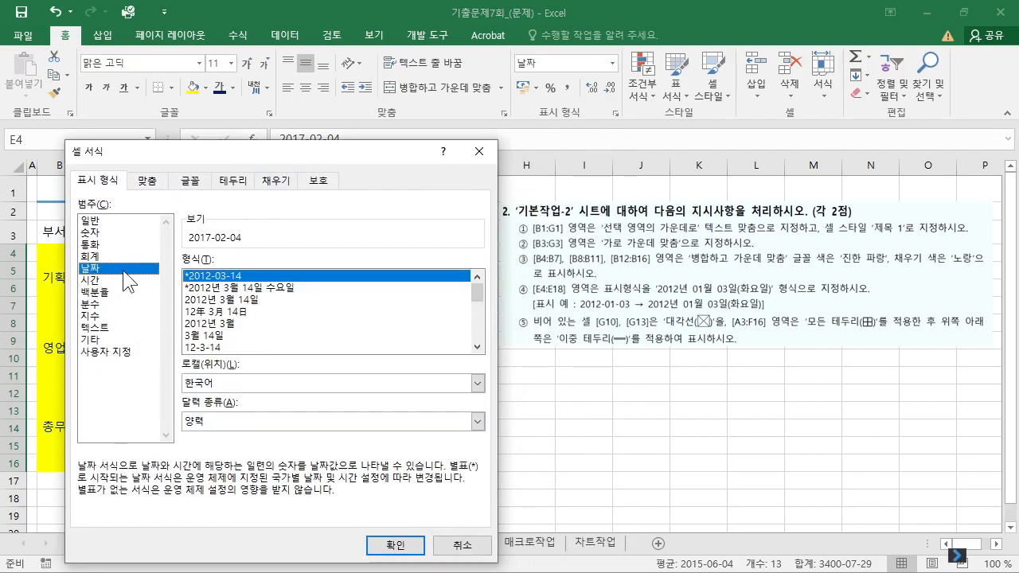
left_click(231, 300)
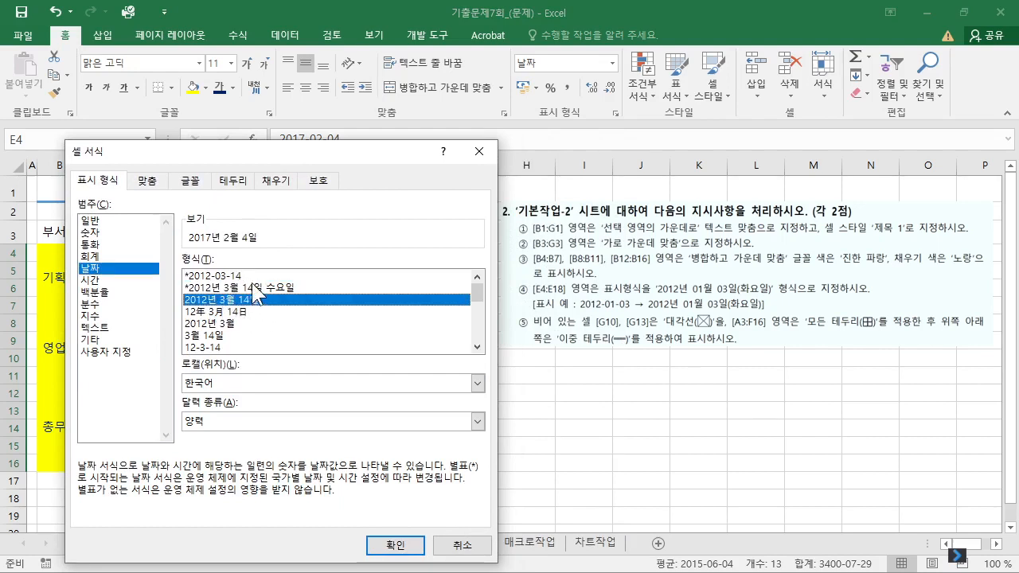
left_click(253, 288)
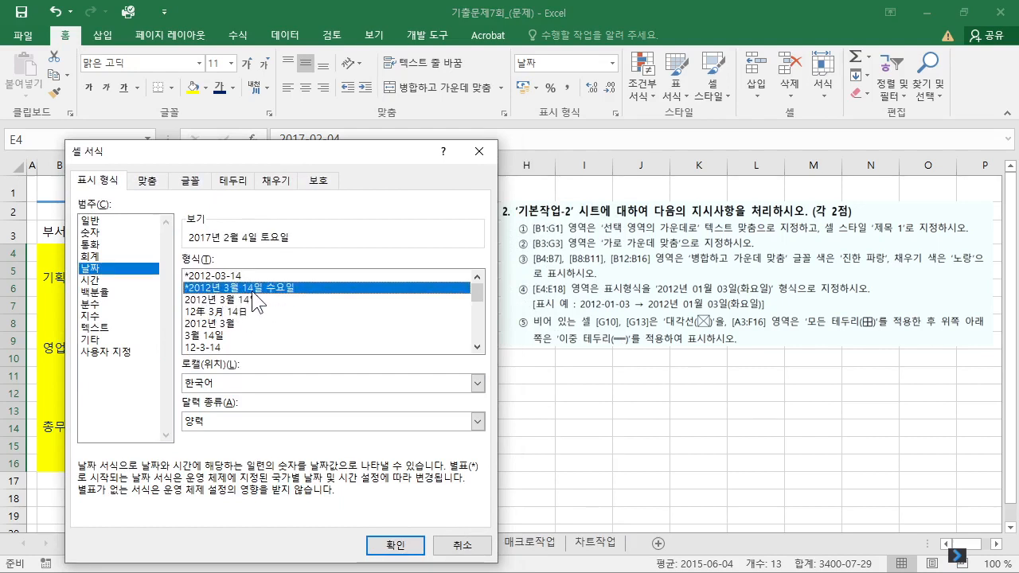
left_click(119, 351)
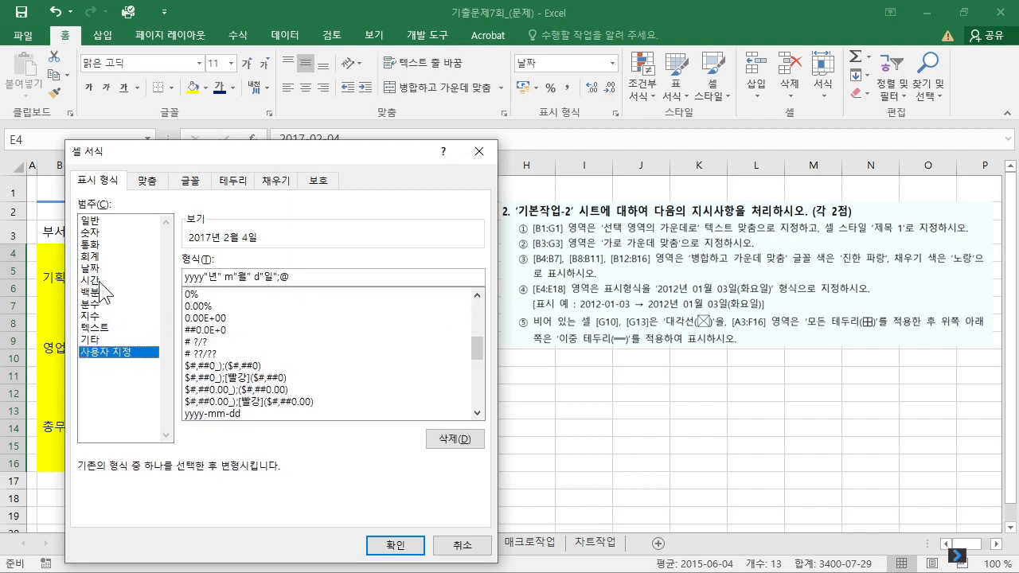
left_click(92, 269)
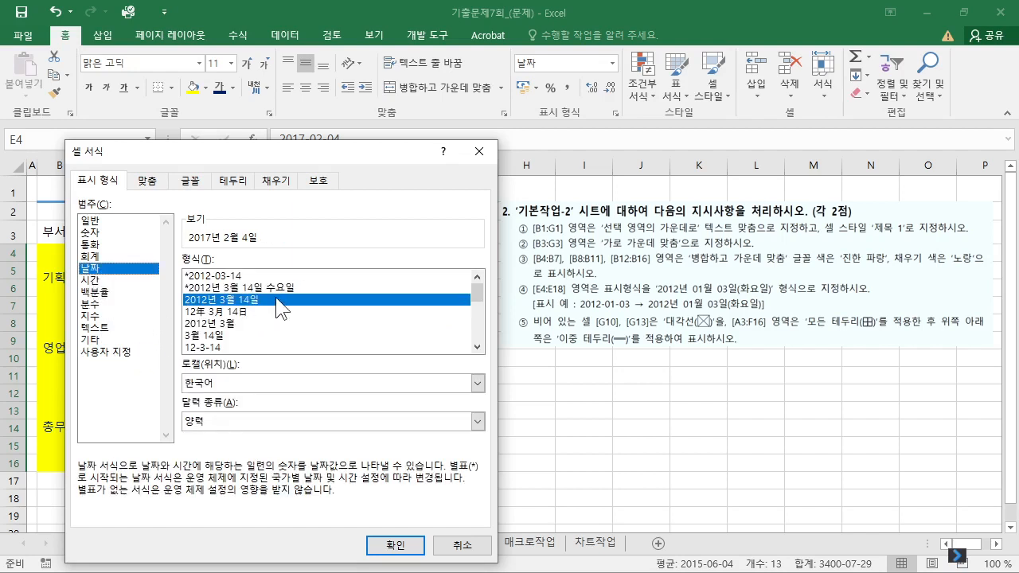
left_click(271, 287)
left_click(396, 546)
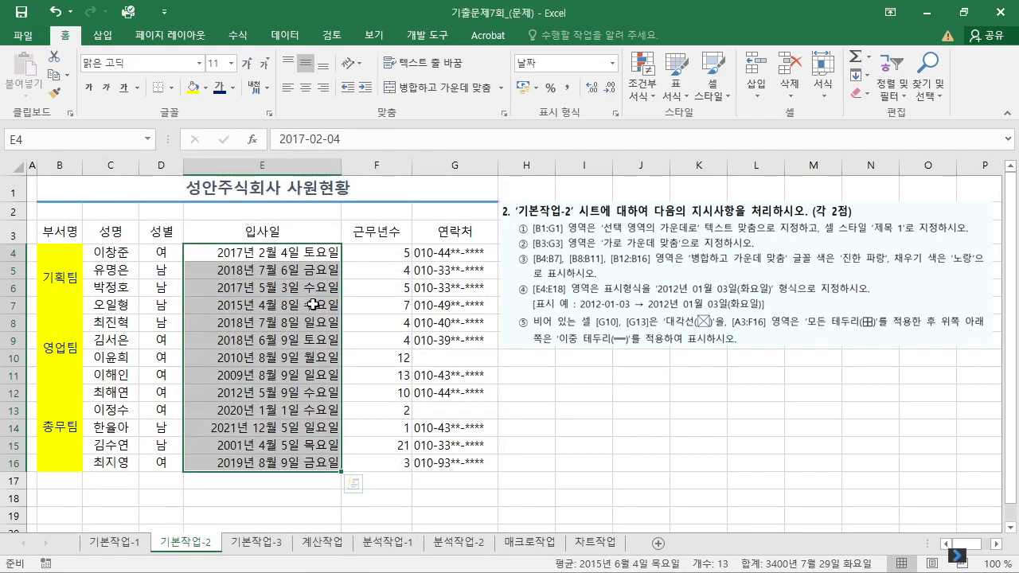
Step: Change the date format of E4:E16 to the built-in type 2012년 3월 14일
right_click(263, 288)
left_click(322, 483)
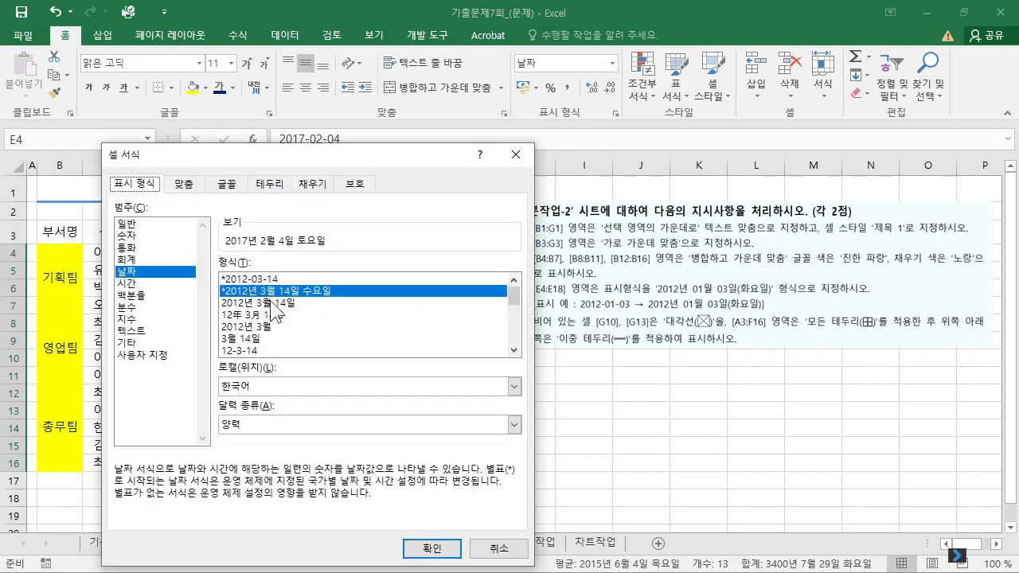
left_click(141, 356)
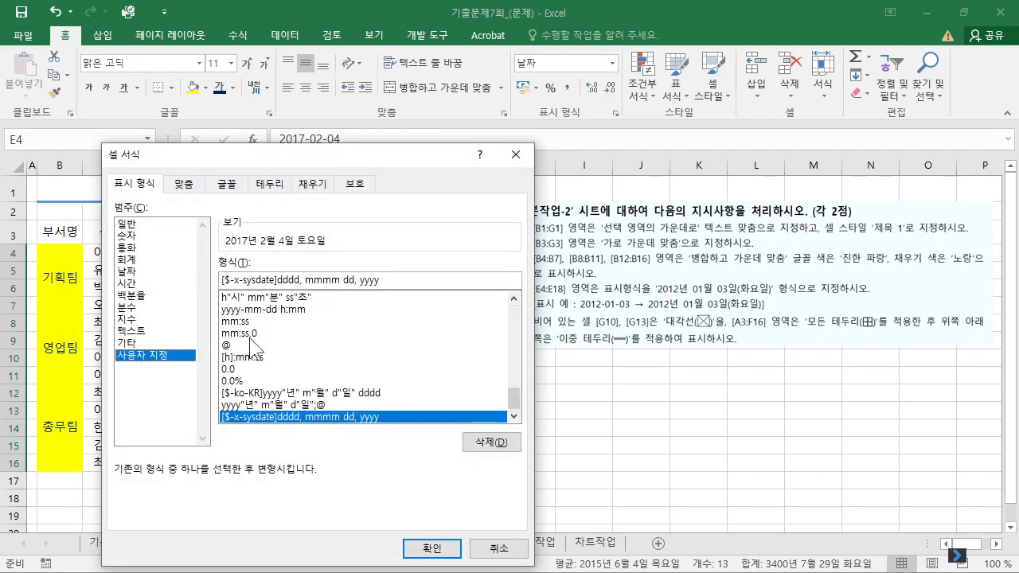
left_click(132, 272)
left_click(280, 302)
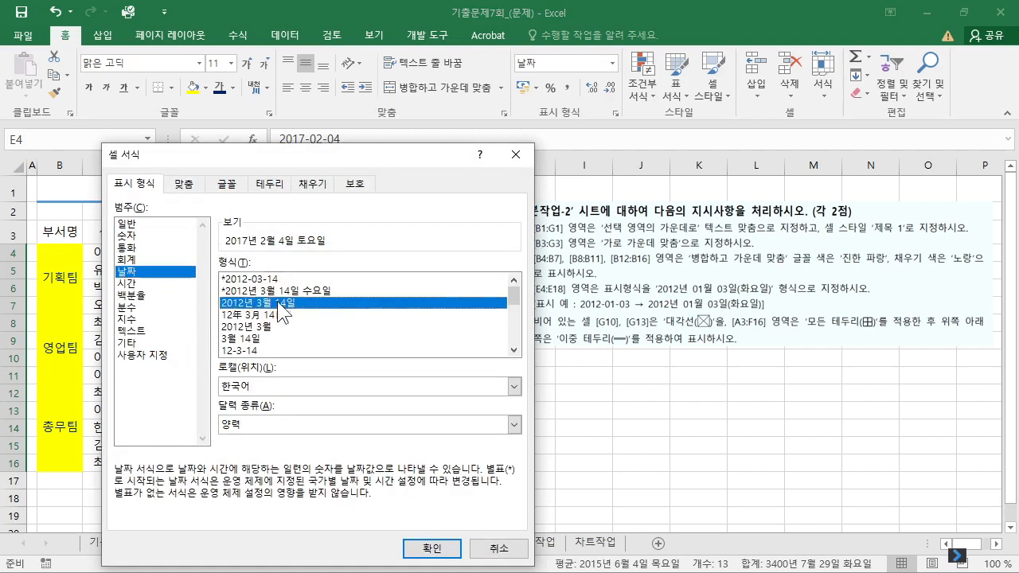
left_click(426, 548)
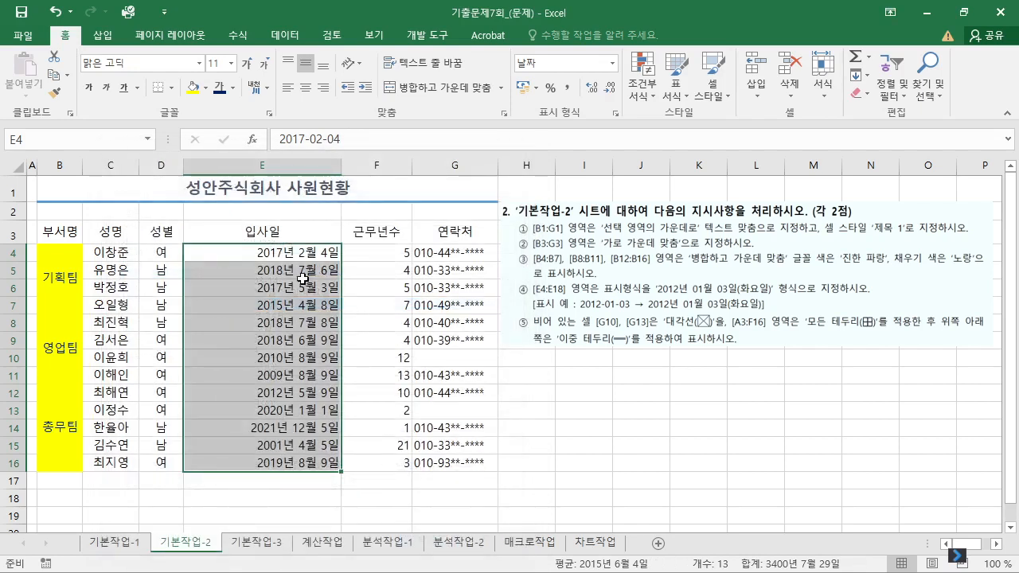
Step: Replace the number format of E4:E16 with the custom code yyyy년 mm월 dd일(aaaa)
right_click(301, 275)
left_click(368, 480)
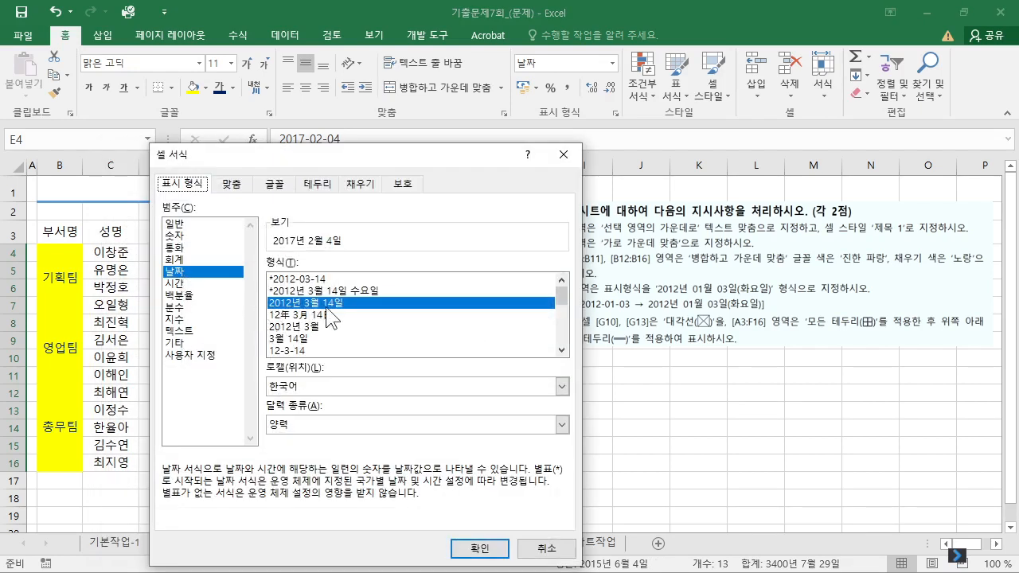
left_click(224, 355)
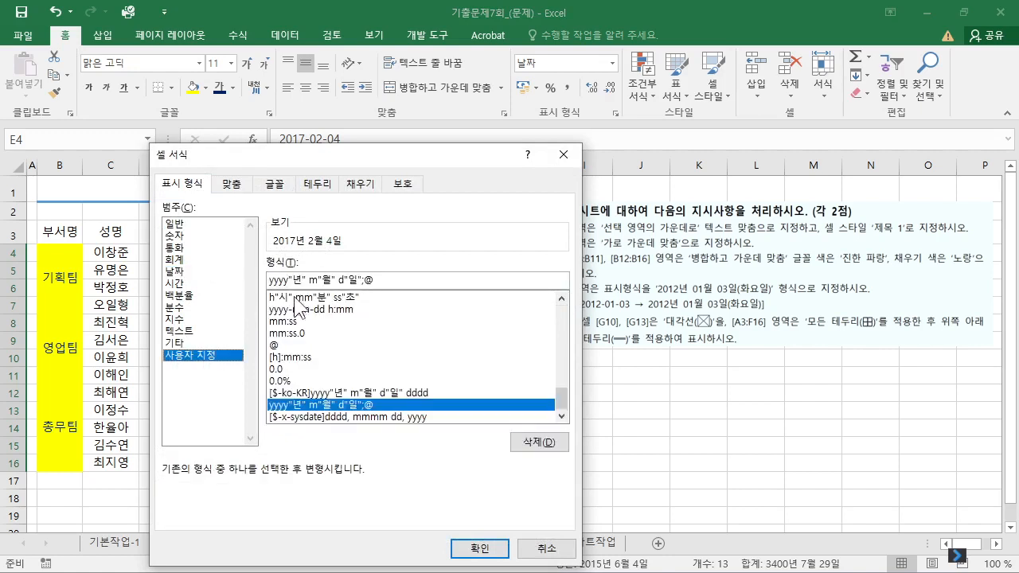
left_click_drag(390, 285, 64, 263)
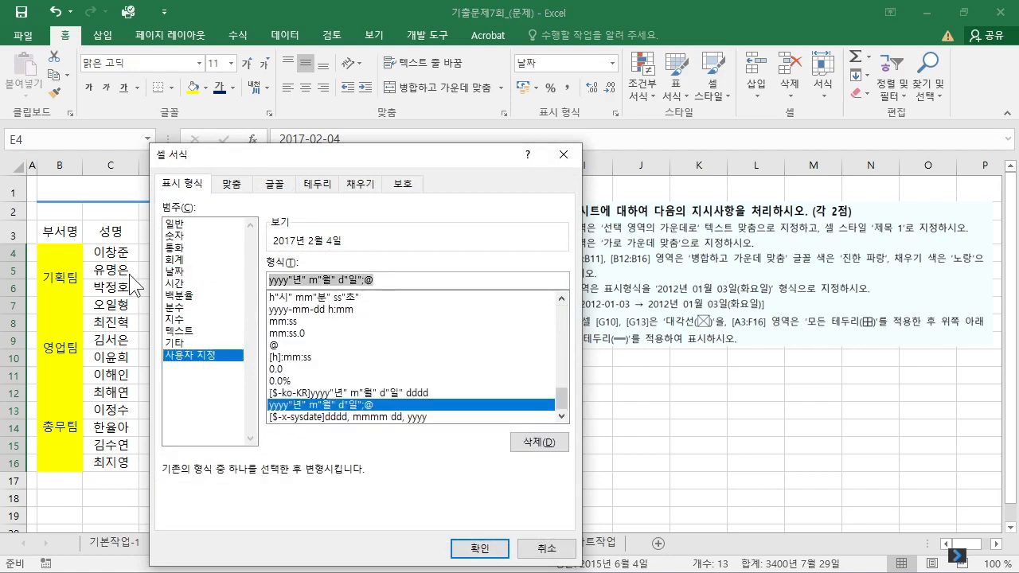
type("ㅛ")
key("BackSpace")
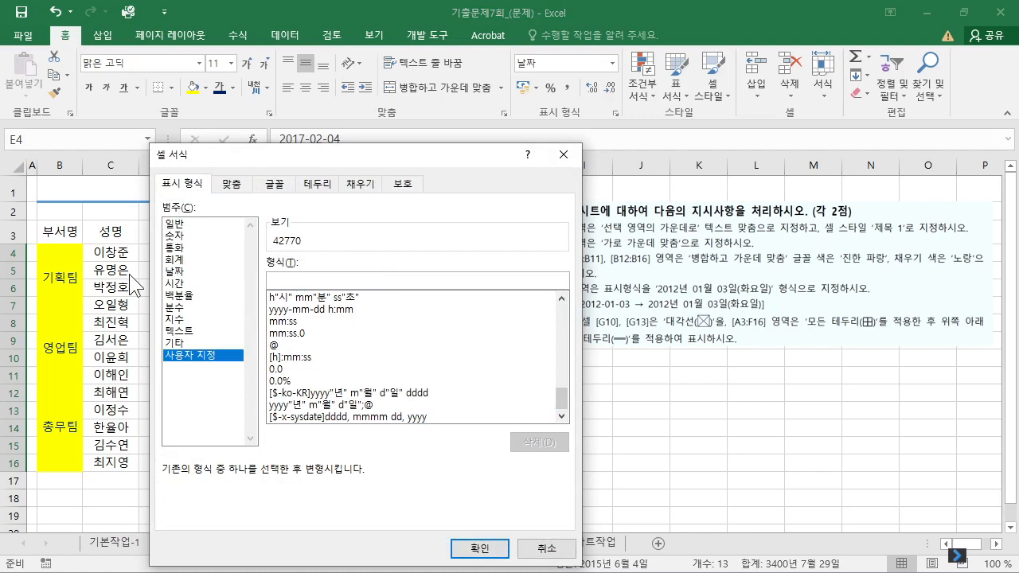
type("yyyy년")
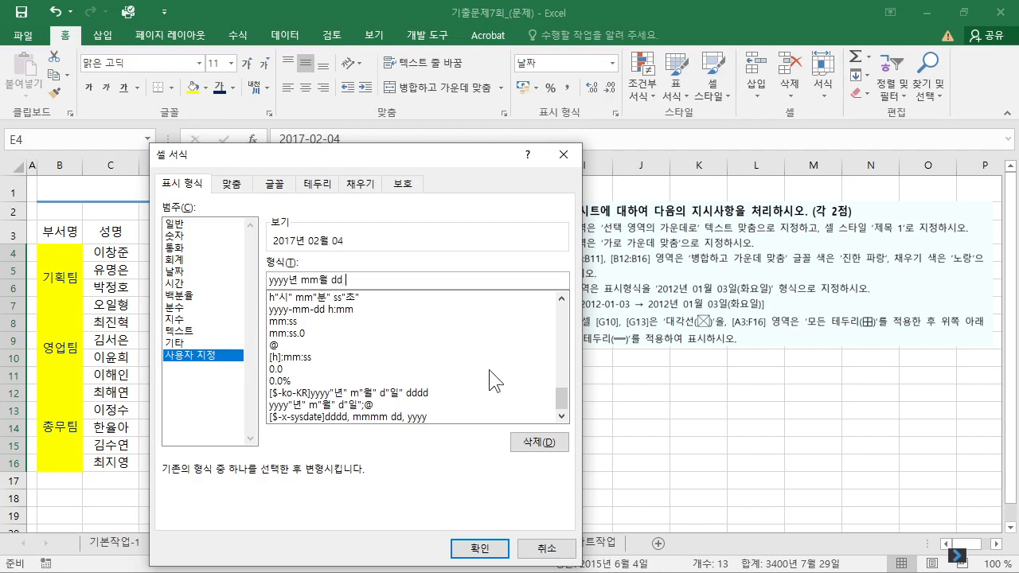
type("mm월 dd이ㄹ")
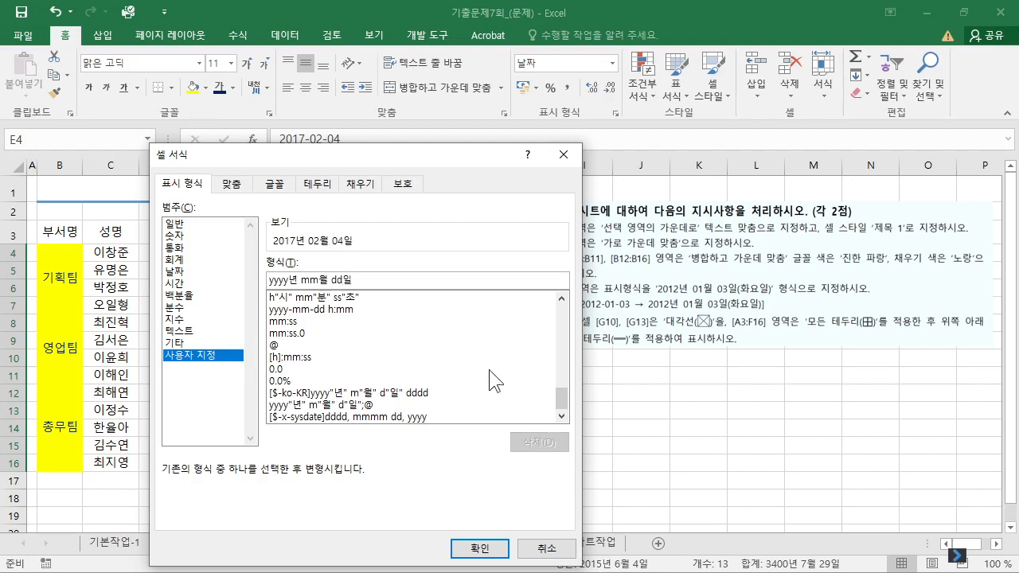
type("(aaa")
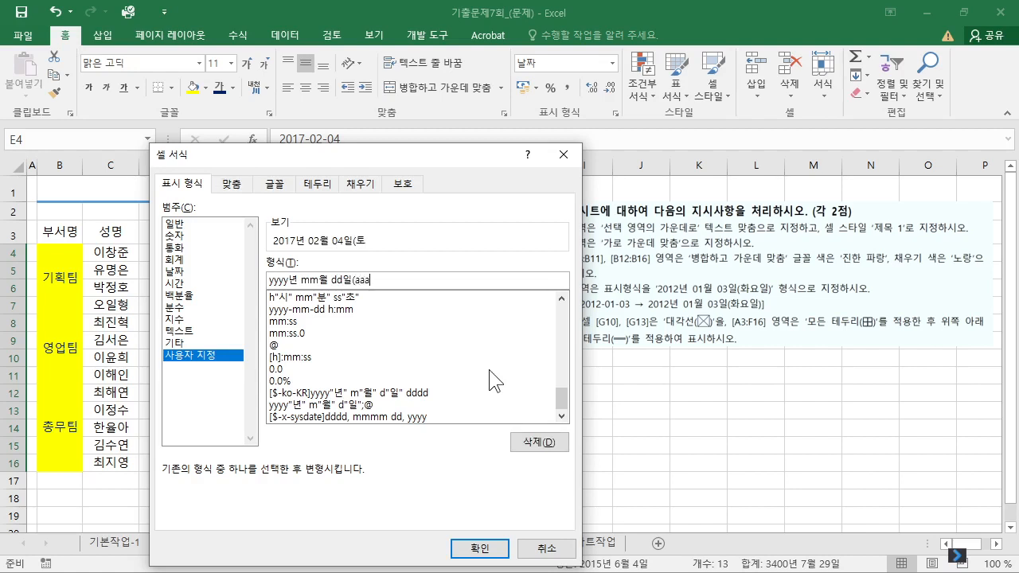
type(")")
left_click(368, 281)
type("a")
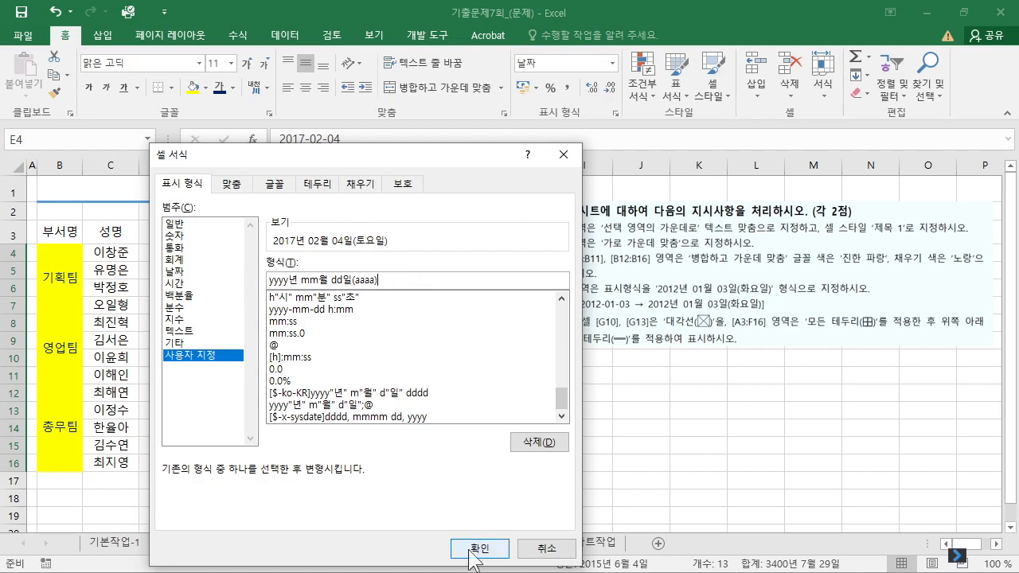
left_click(293, 281)
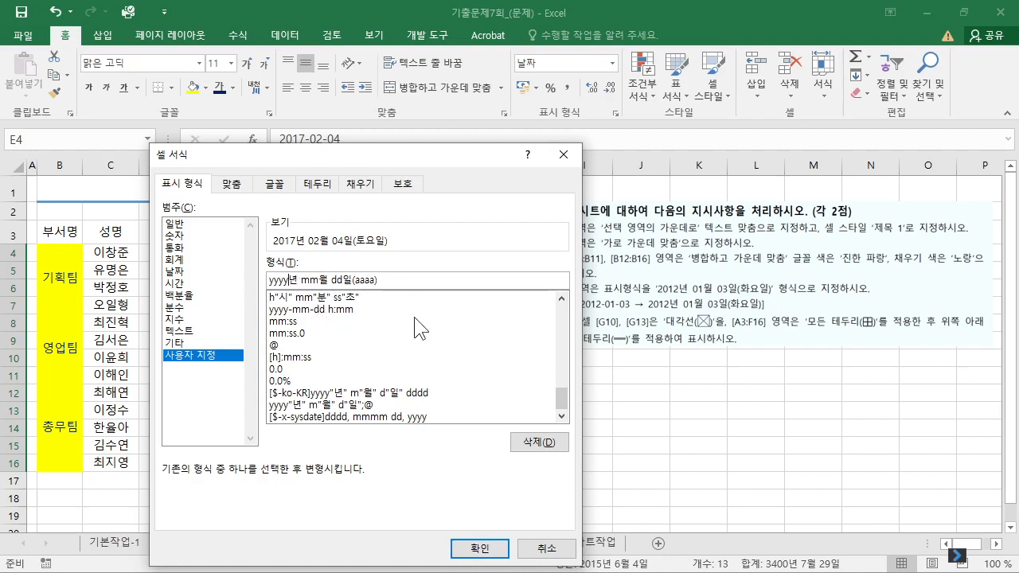
left_click(481, 548)
Step: Review the custom date format code stored for E4:E16, and deselect the range
right_click(271, 279)
left_click(328, 482)
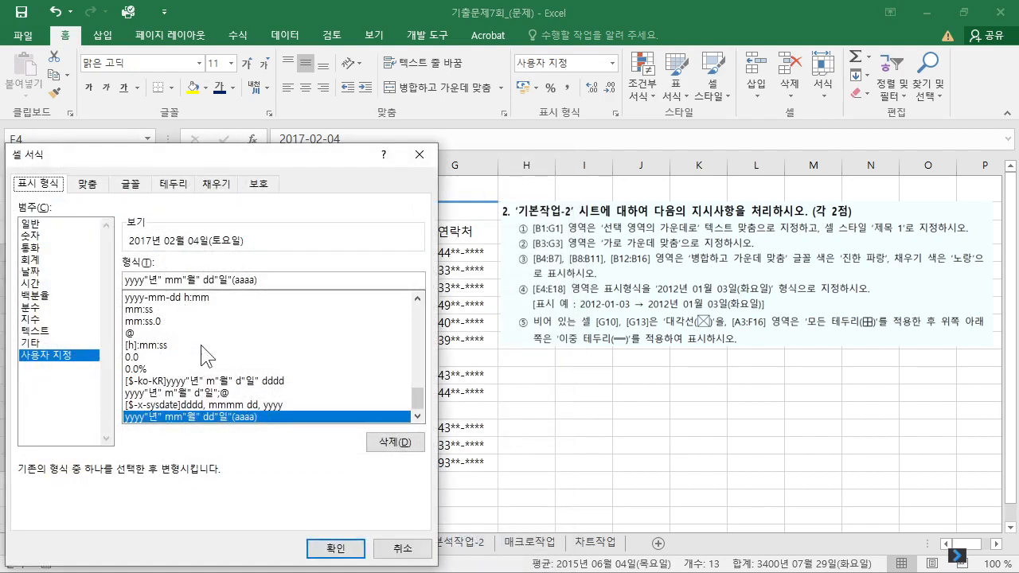
left_click(335, 548)
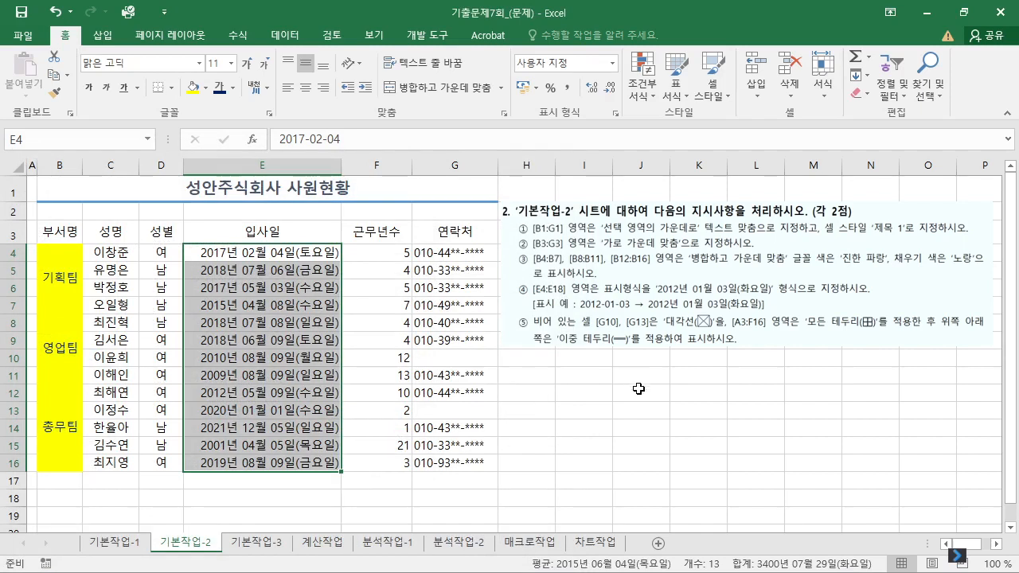
left_click(629, 408)
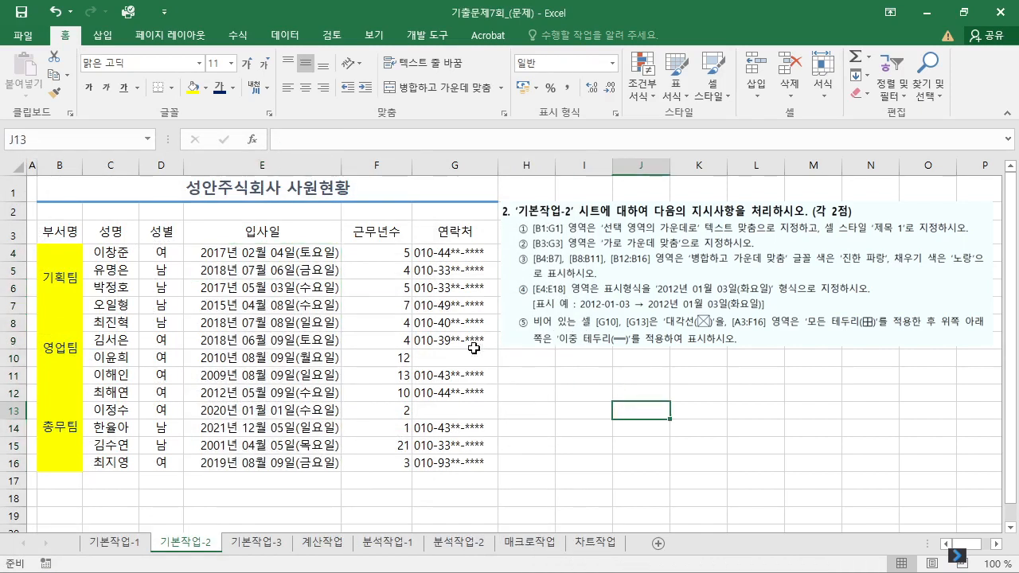
Step: Add both diagonal borders to the empty cells G10 and G13 so each is crossed out with an X
left_click(430, 356)
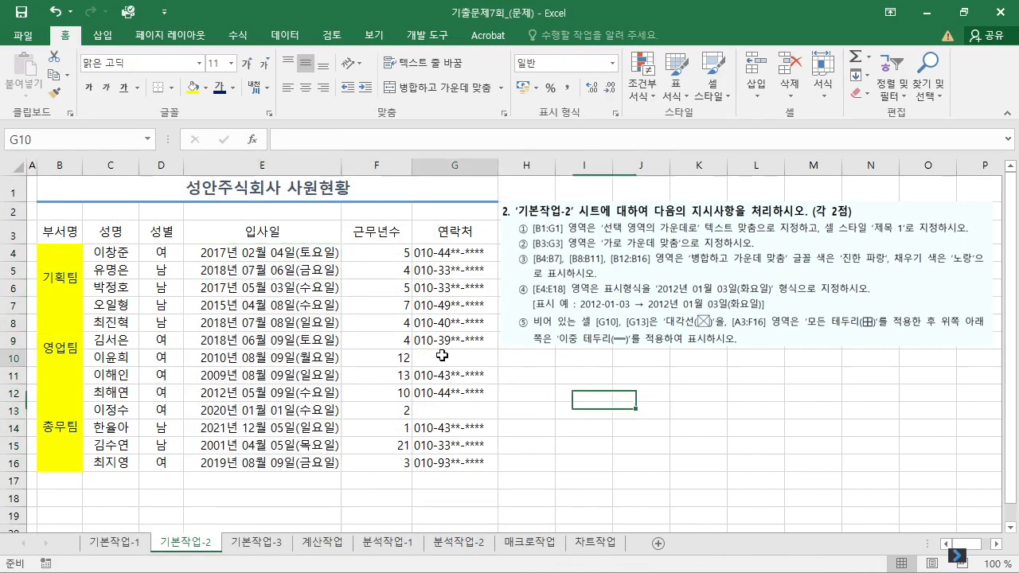
left_click(467, 412, "ctrl")
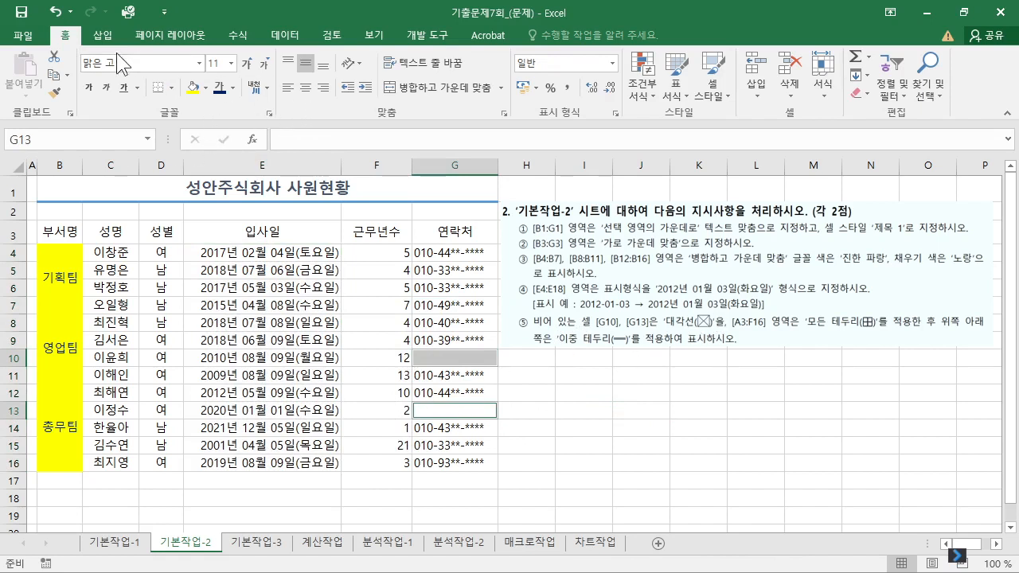
left_click(170, 88)
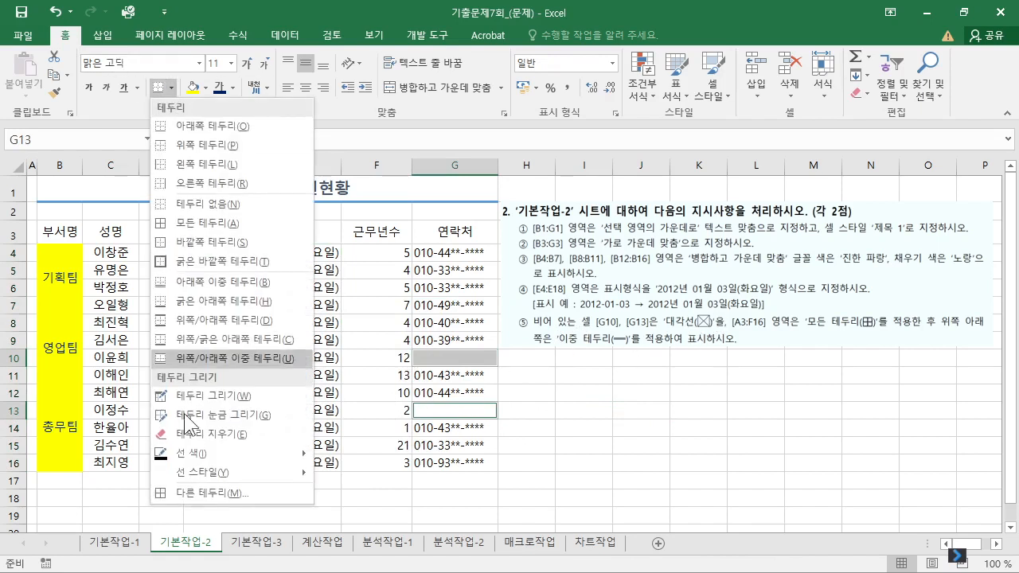
left_click(208, 493)
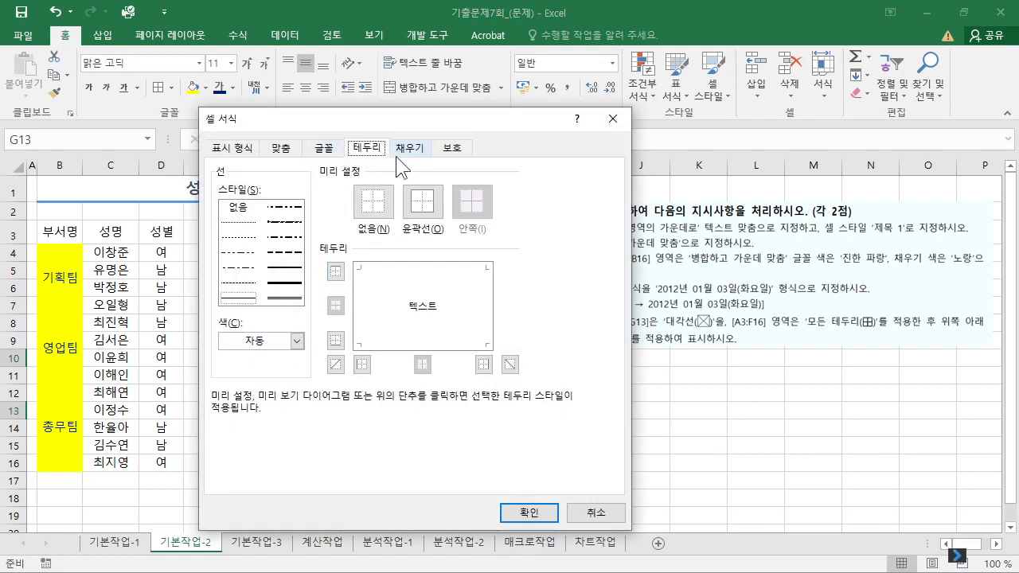
left_click(335, 365)
left_click(510, 364)
left_click(533, 513)
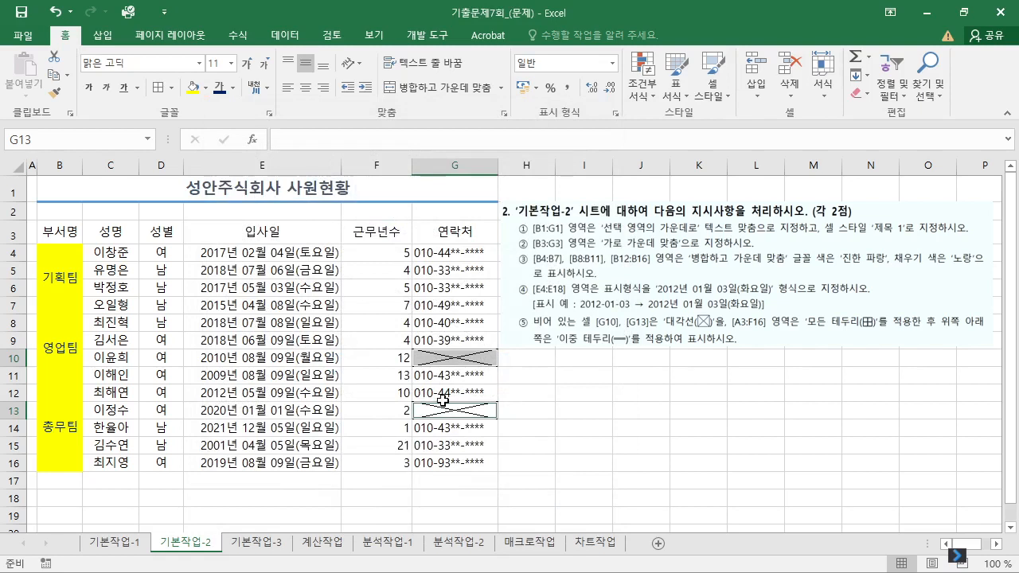
left_click(559, 428)
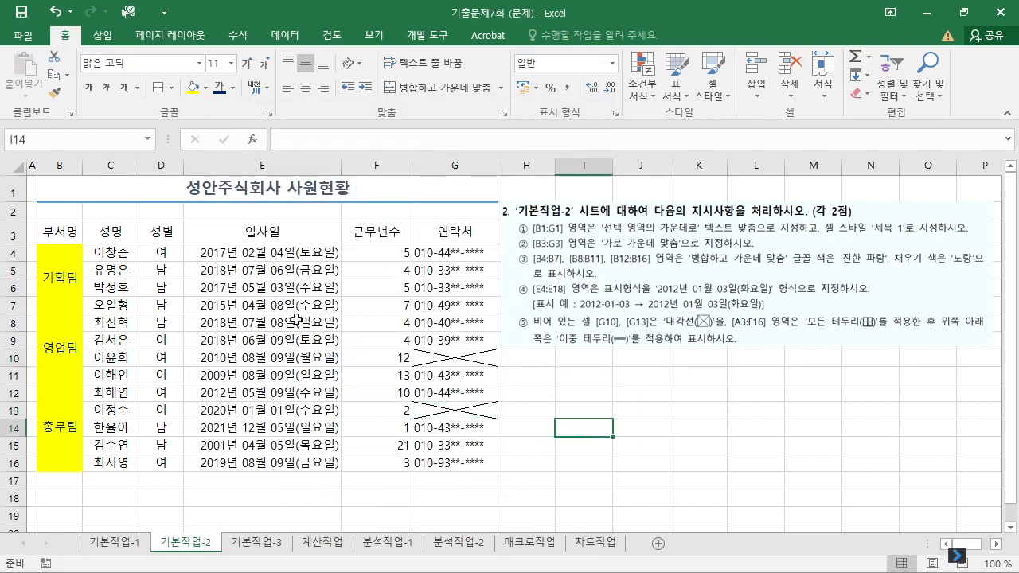
Step: Apply 모든 테두리 to the whole employee table, B3:G16
left_click(66, 230)
mouse_move(62, 231)
left_mouse_down()
mouse_move(303, 313)
mouse_move(382, 411)
mouse_move(422, 438)
mouse_move(461, 439)
left_mouse_up()
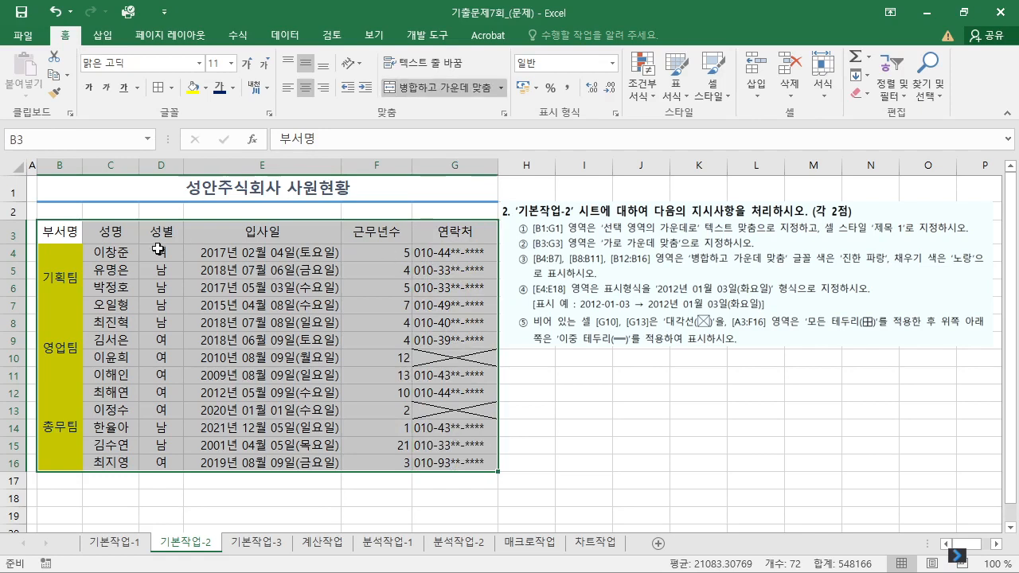
left_click(170, 87)
left_click(184, 222)
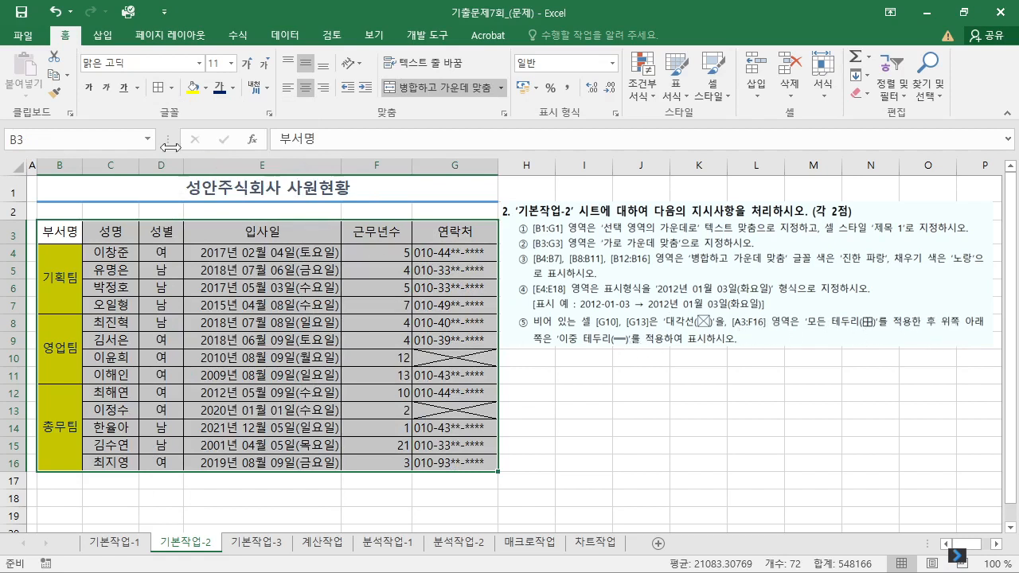
Step: Try the preset 아래쪽 이중 테두리 and the preset 위쪽/아래쪽 이중 테두리 on the employee table, B3:G16
left_click(174, 86)
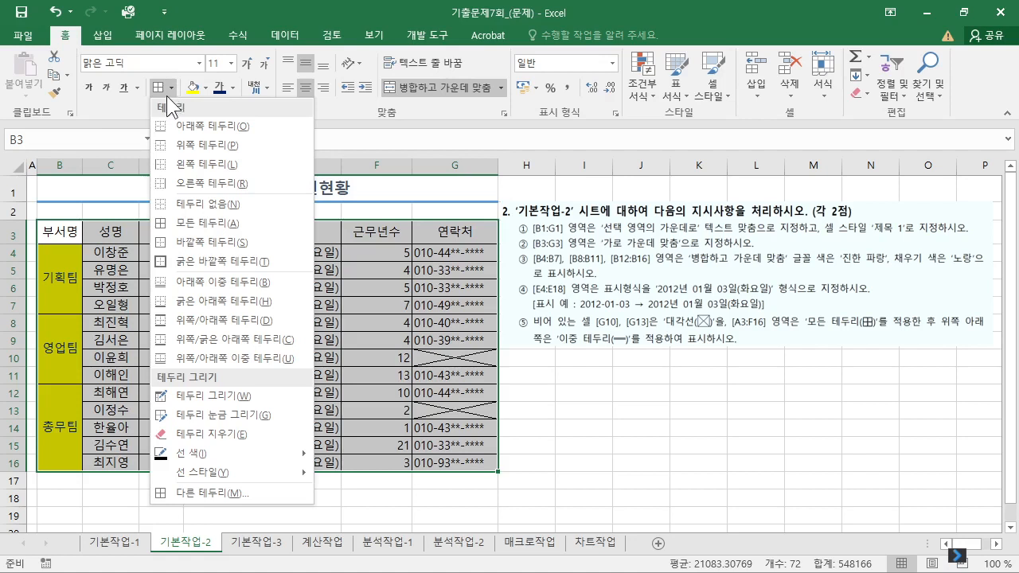
left_click(248, 283)
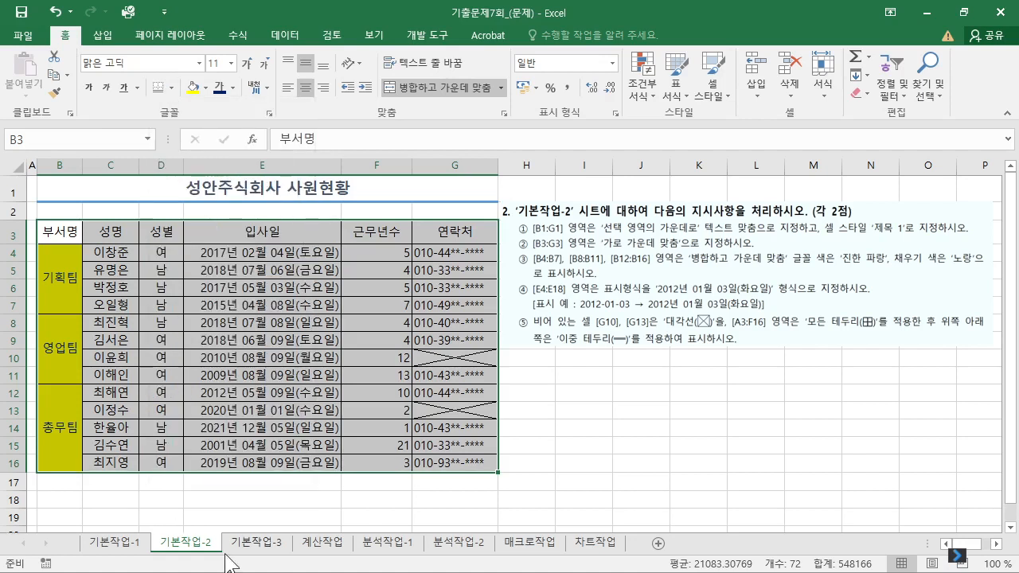
left_click(170, 87)
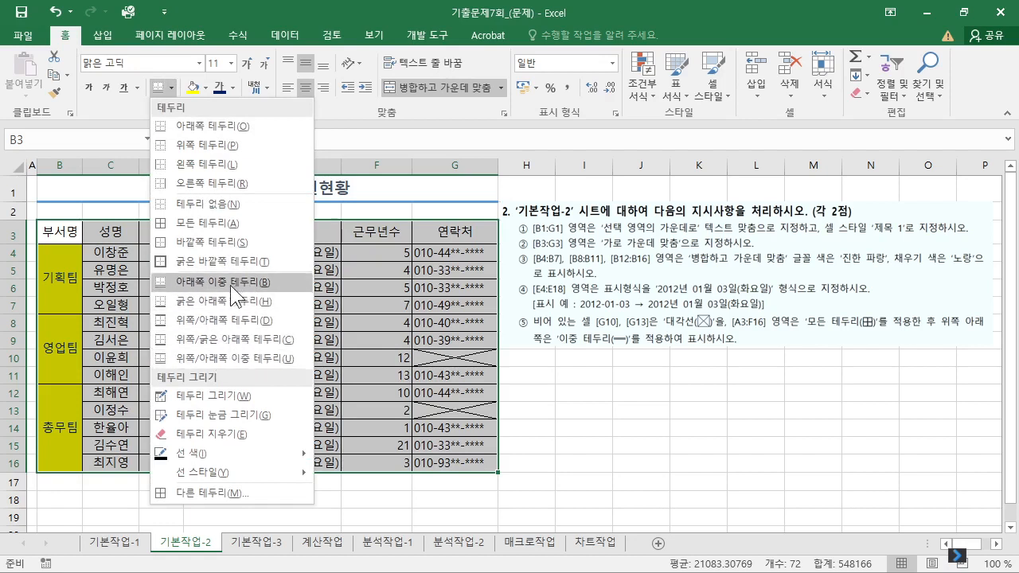
left_click(220, 359)
left_click(430, 375)
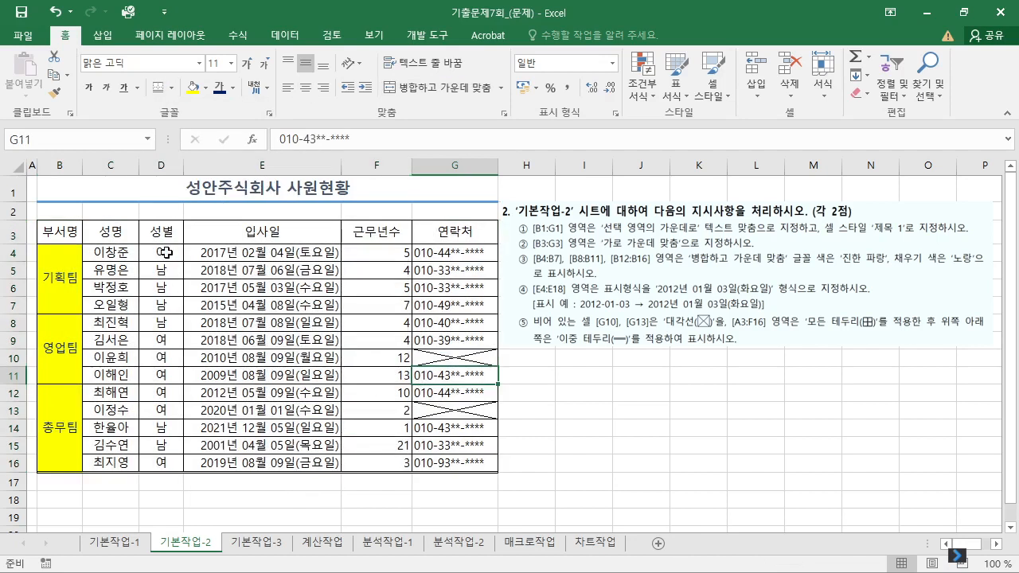
Step: Apply 아래쪽 이중 테두리 to B2:G2, the empty row directly above the table header
left_click_drag(50, 211, 471, 210)
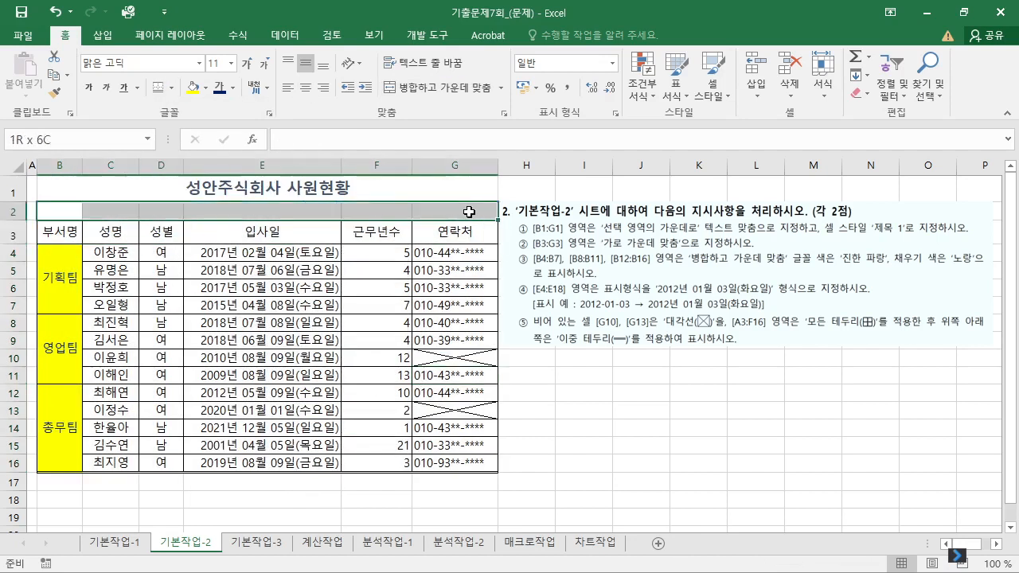
left_click(171, 88)
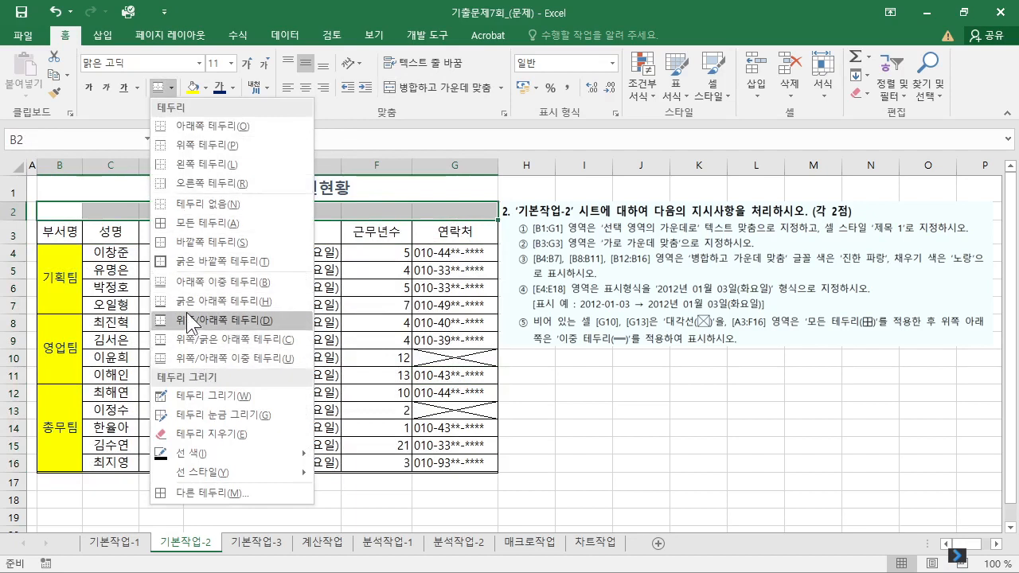
left_click(202, 283)
left_click(311, 340)
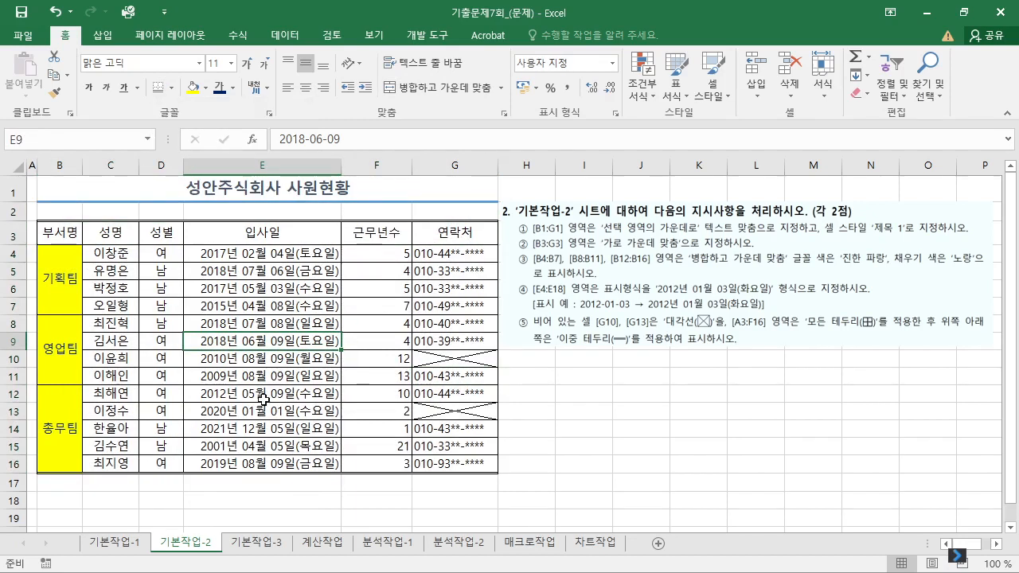
left_click(472, 375)
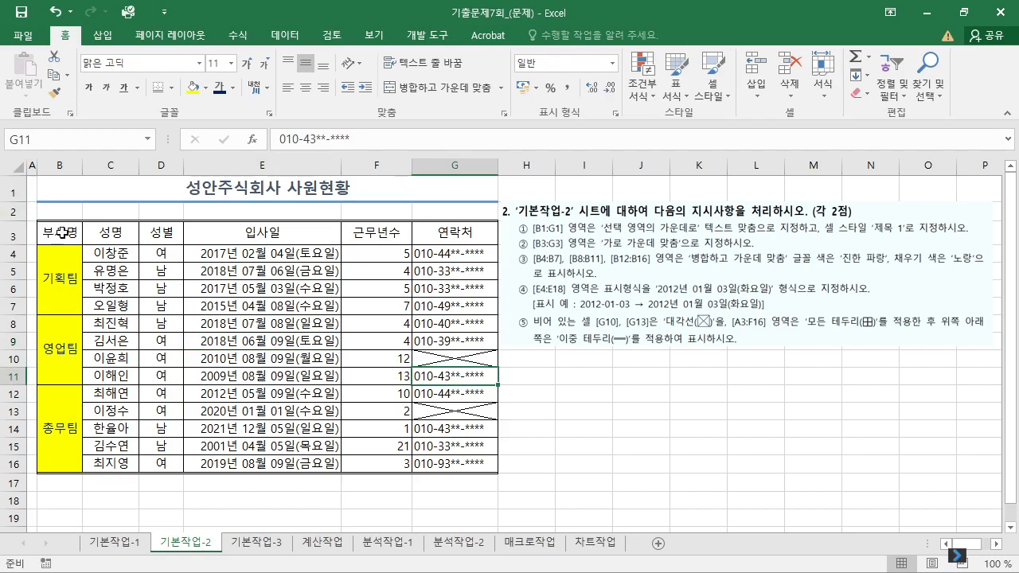
Step: Reset the borders of the employee table, B3:G16, to 모든 테두리
left_click_drag(58, 235, 466, 463)
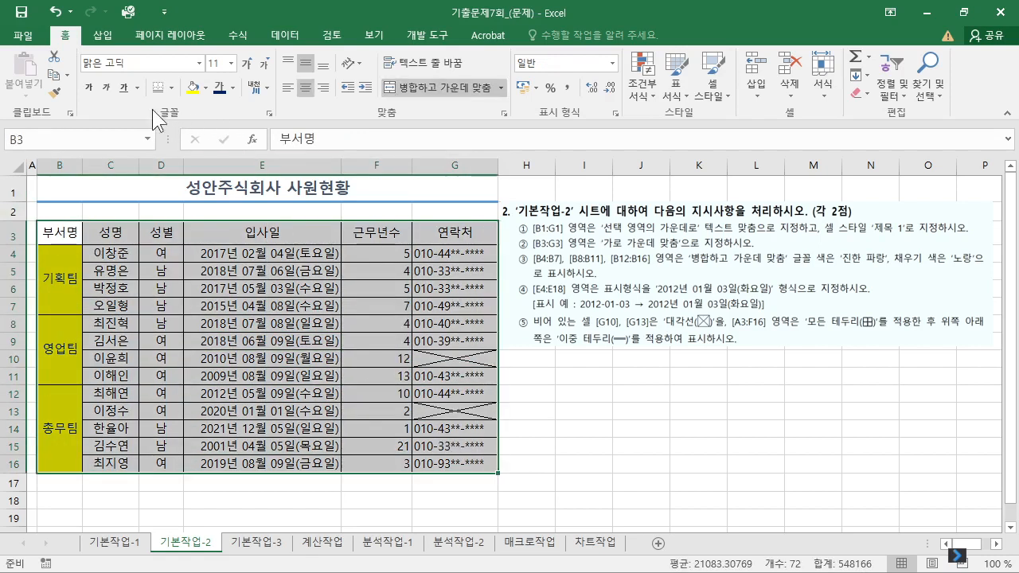
left_click(171, 87)
left_click(195, 223)
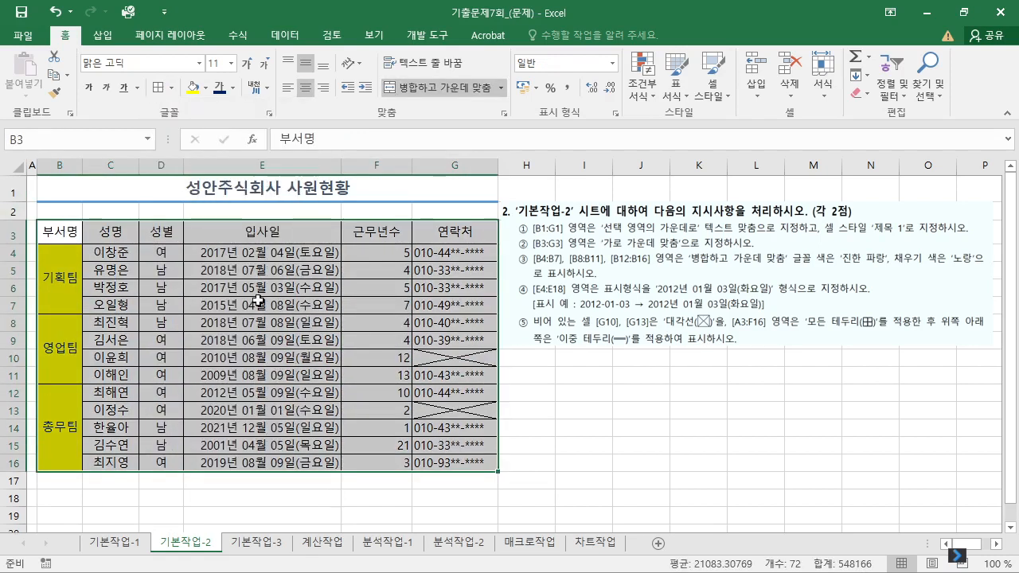
left_click(429, 340)
Step: Set the outer top and bottom borders of B3:G16 to the double line style in the cell format settings
left_click_drag(81, 235, 458, 460)
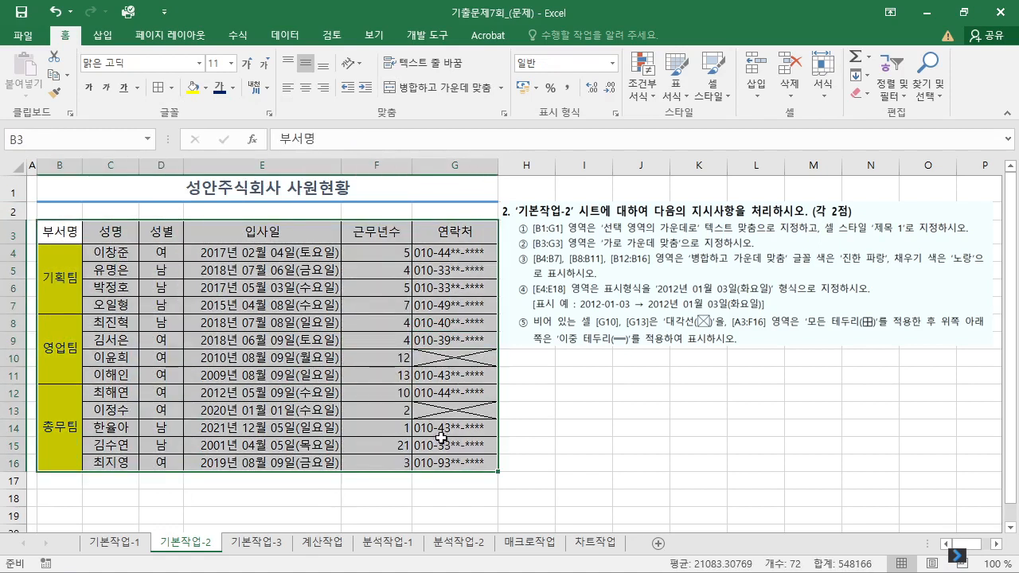
right_click(244, 231)
left_click(307, 482)
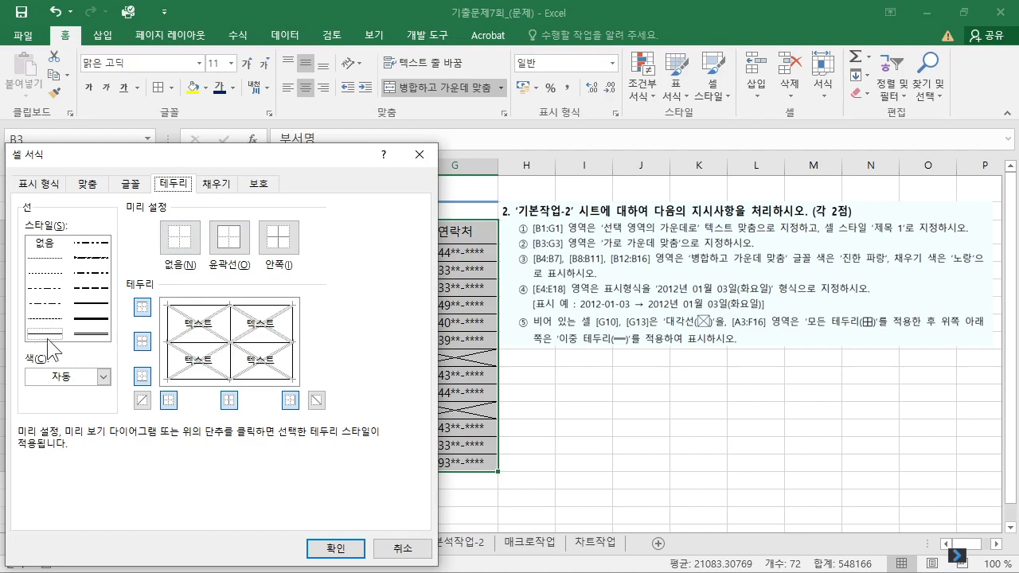
left_click(86, 306)
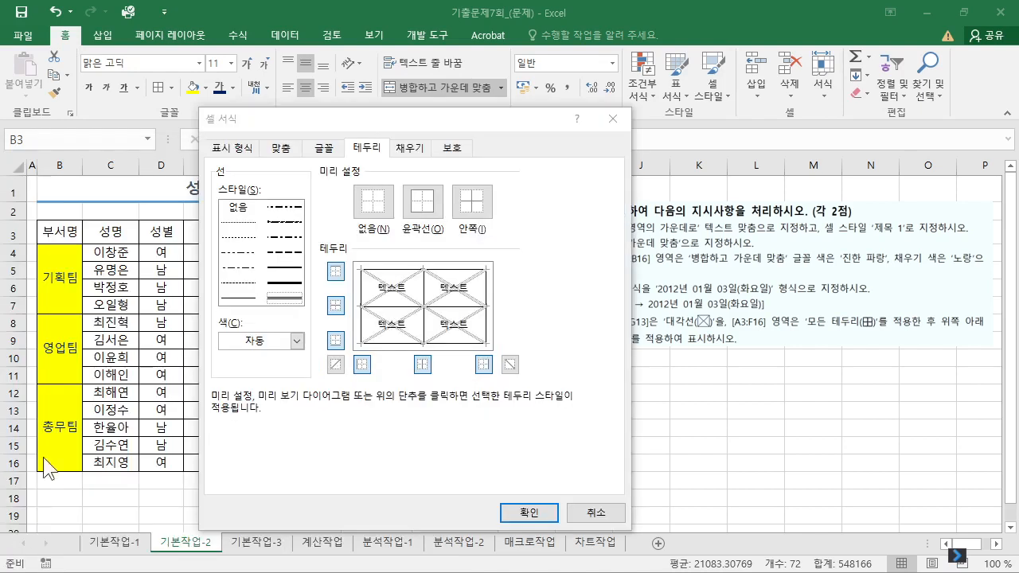
left_click(336, 273)
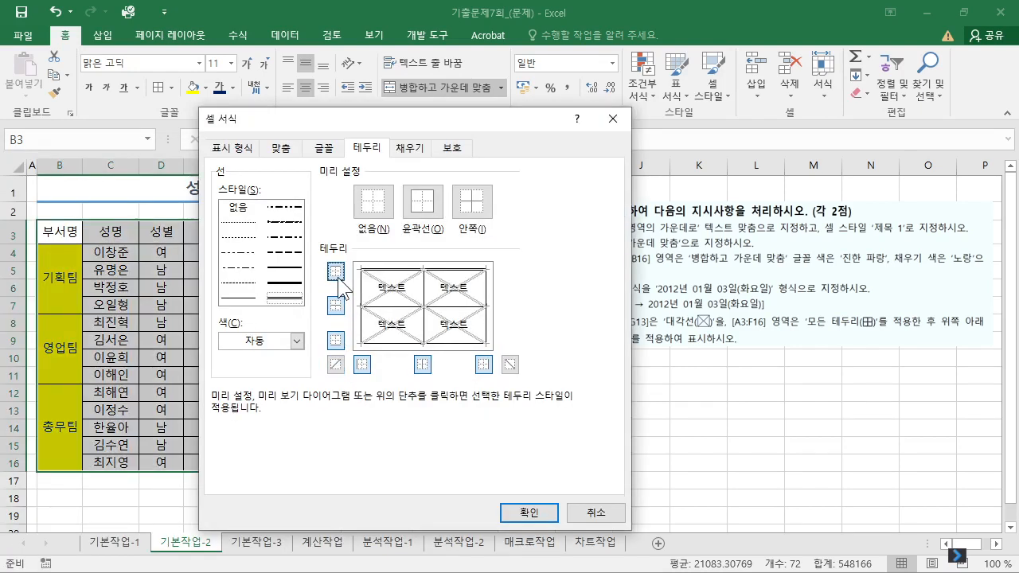
left_click(336, 340)
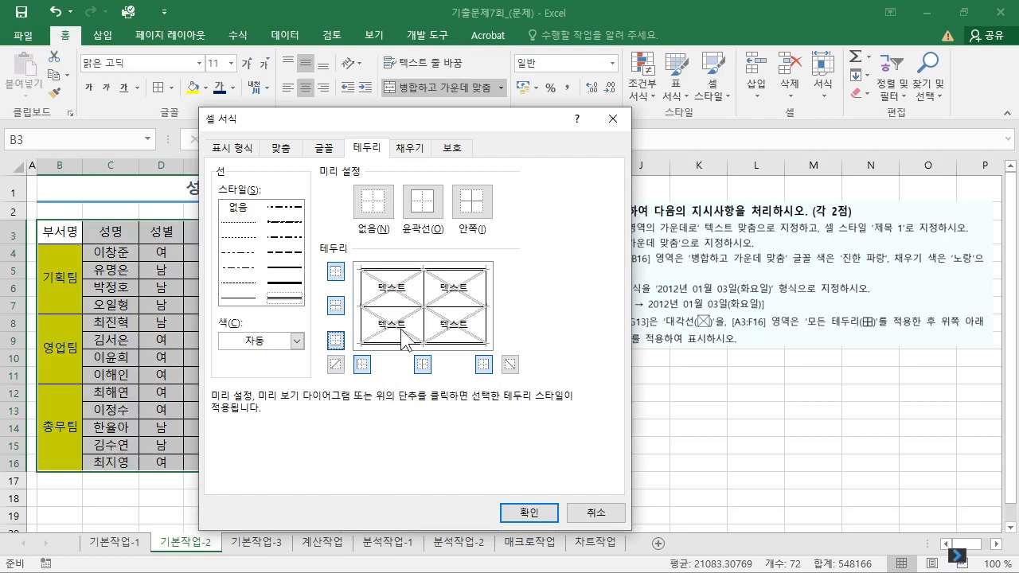
left_click(527, 517)
left_click(508, 413)
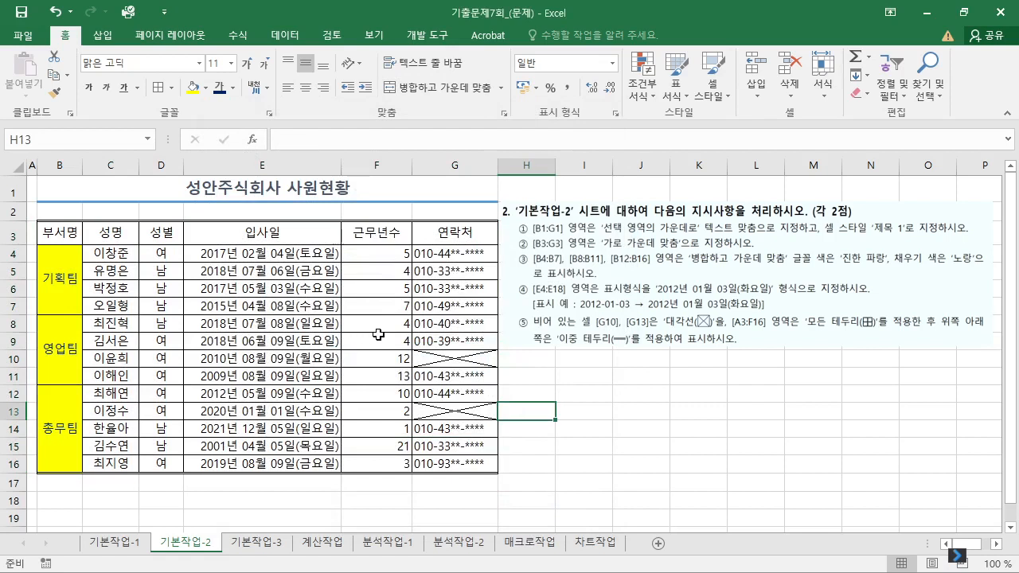
left_click_drag(70, 233, 446, 460)
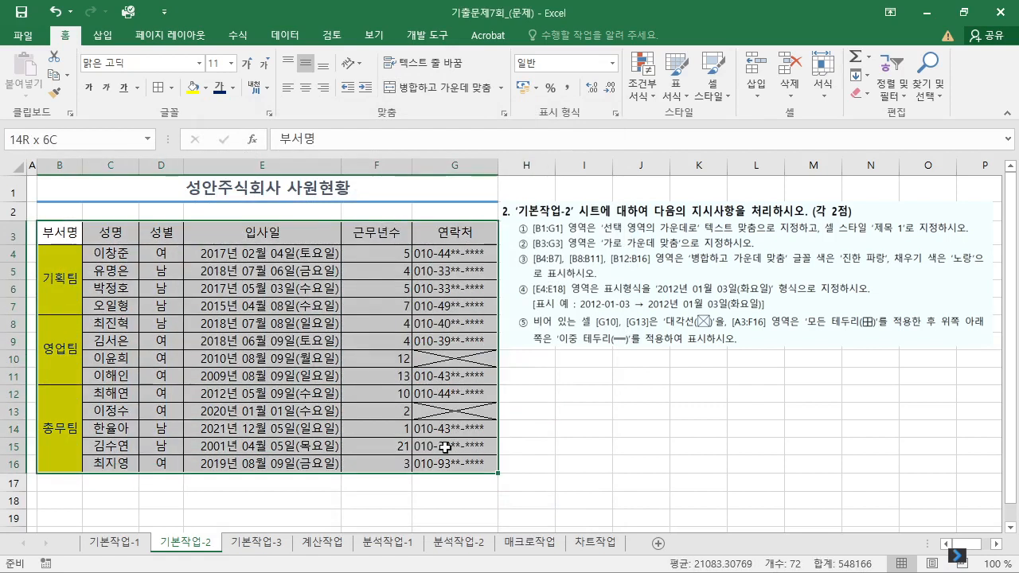
left_click(171, 93)
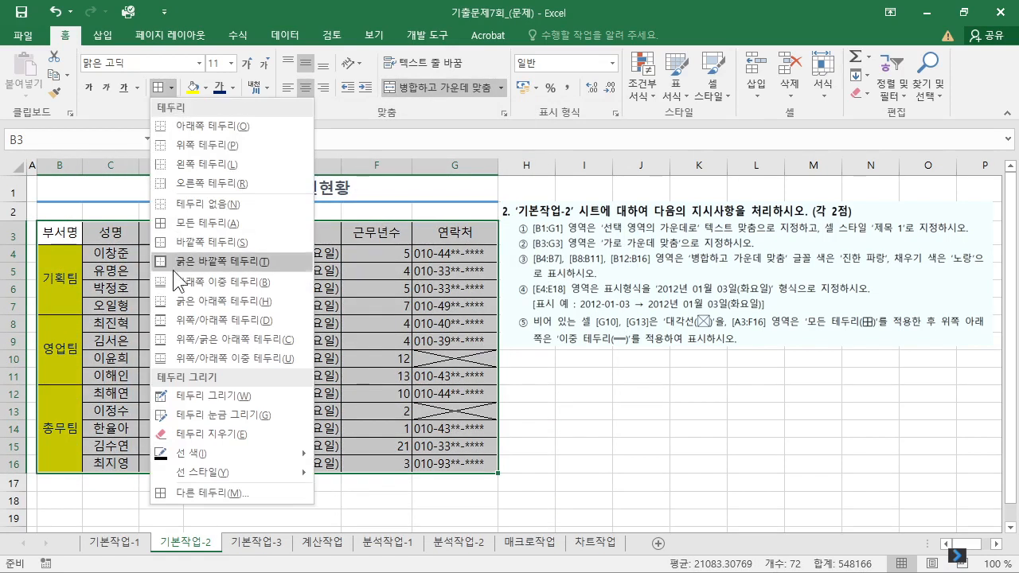
left_click(62, 234)
left_click_drag(51, 213, 426, 210)
left_click(361, 341)
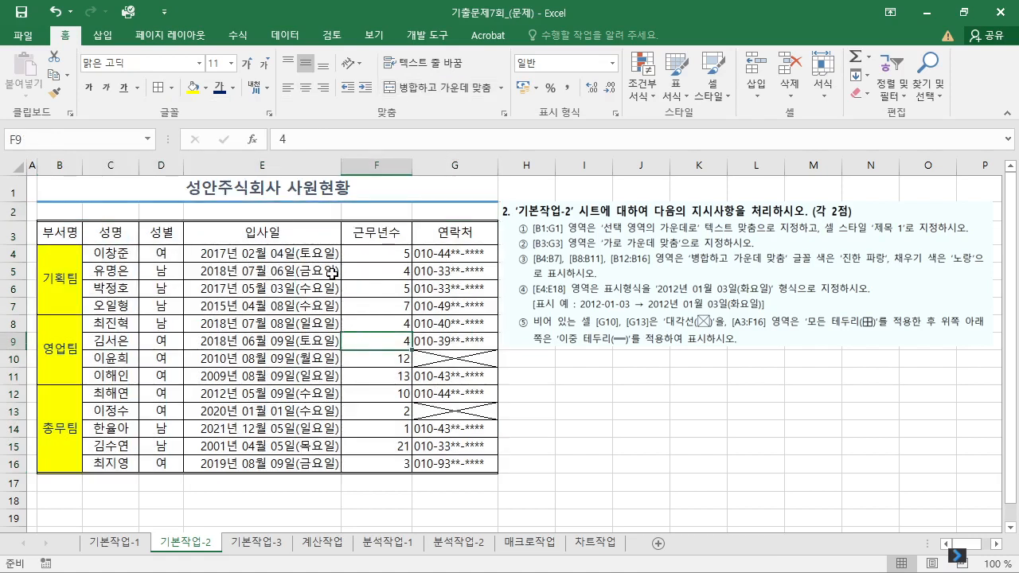
left_click(577, 471)
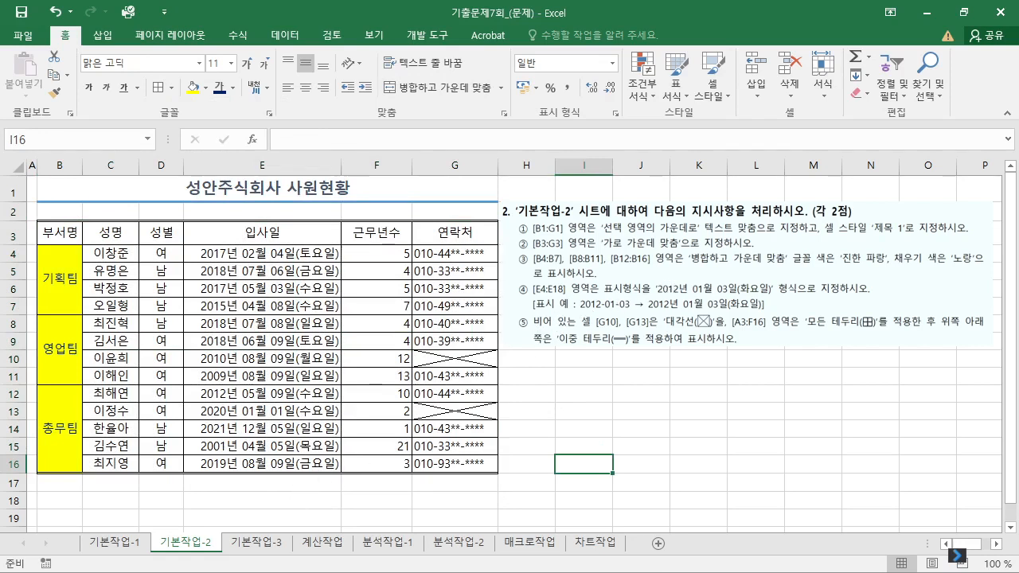
Step: Switch to the 기본작업-3 sheet and read its advanced filter instructions
key("ctrl+Page_Down")
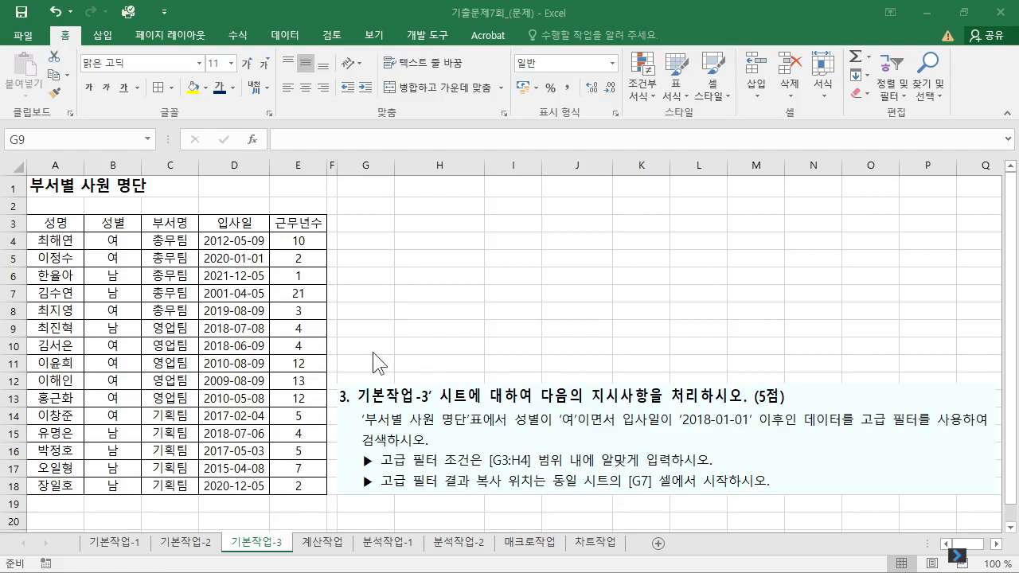
left_click(371, 323)
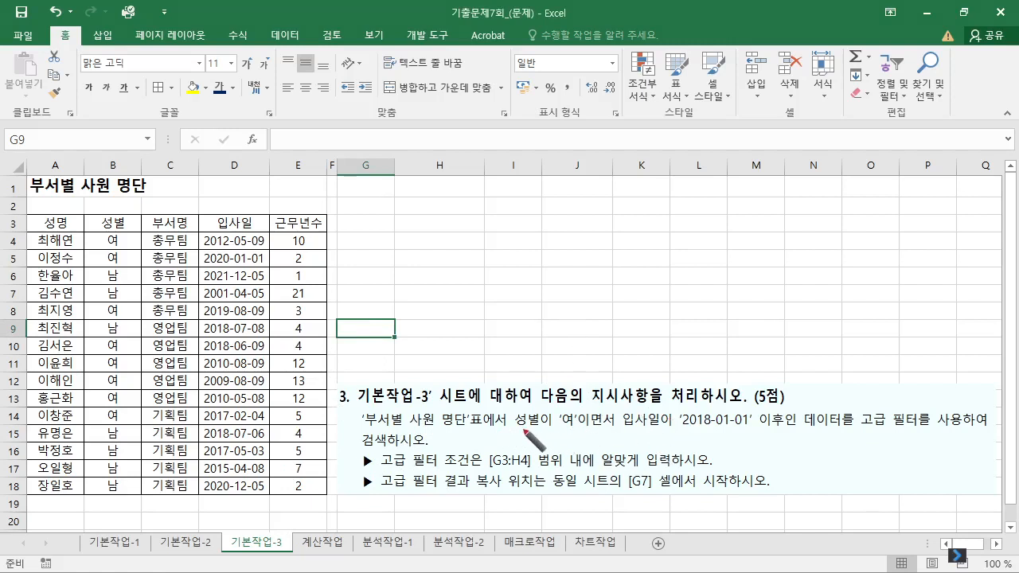
left_click_drag(512, 431, 795, 430)
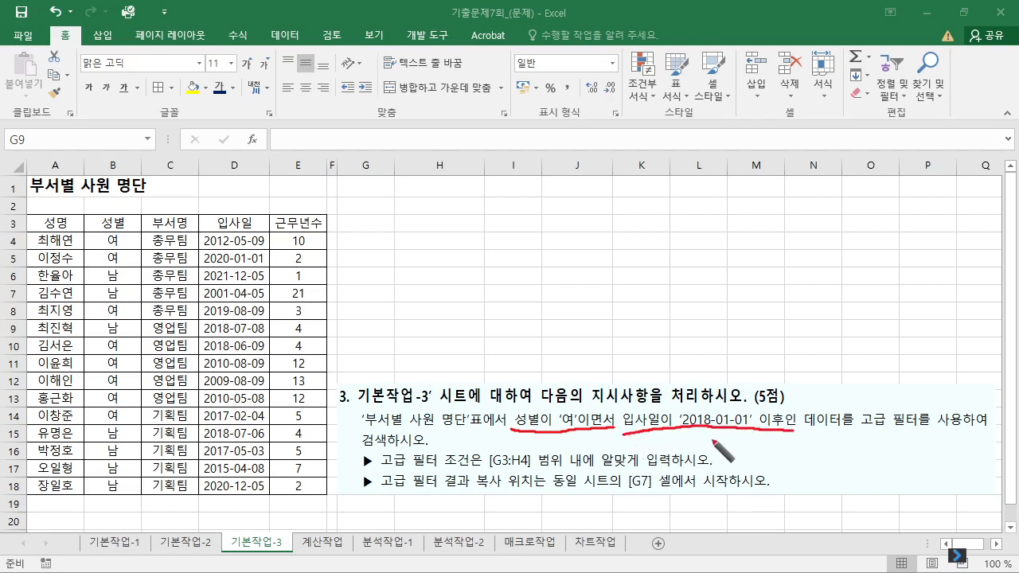
left_click_drag(333, 209, 338, 209)
key("e")
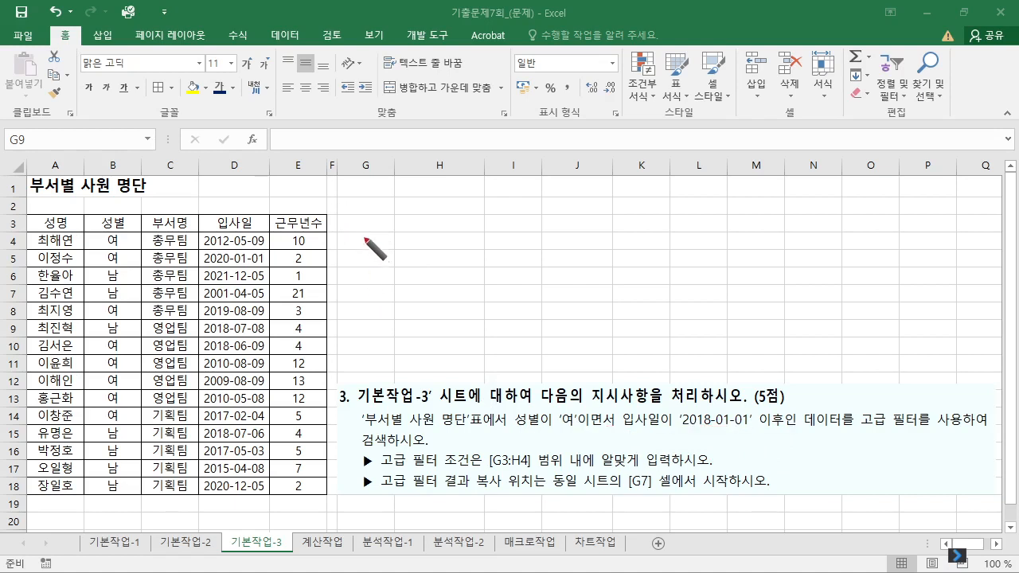
key("Escape")
Step: Enter the filter condition header 성별 in G3 and the condition 여 in G4
left_click(368, 225)
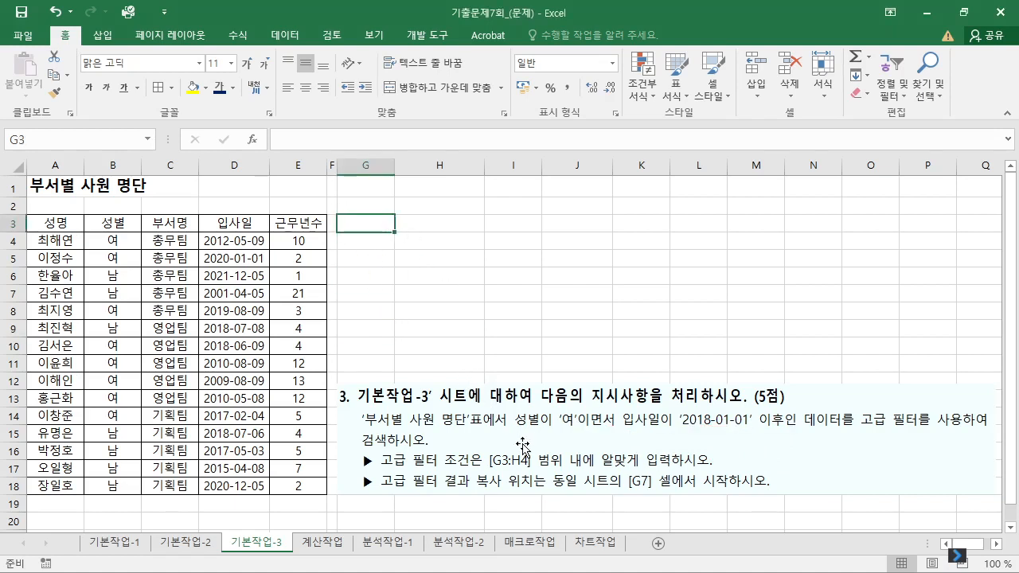
type("t성별")
key("Return")
type("여")
key("Return")
Step: Replace G3 with a copy of the 성별 header from the employee list, B3
left_click(368, 223)
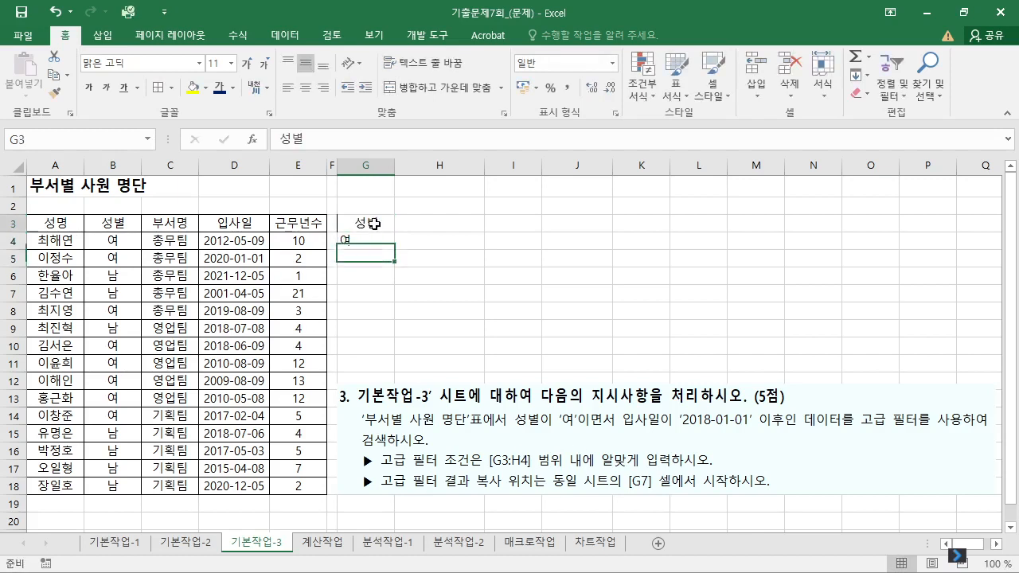
left_click(120, 223)
key("ctrl+c")
left_click(374, 225)
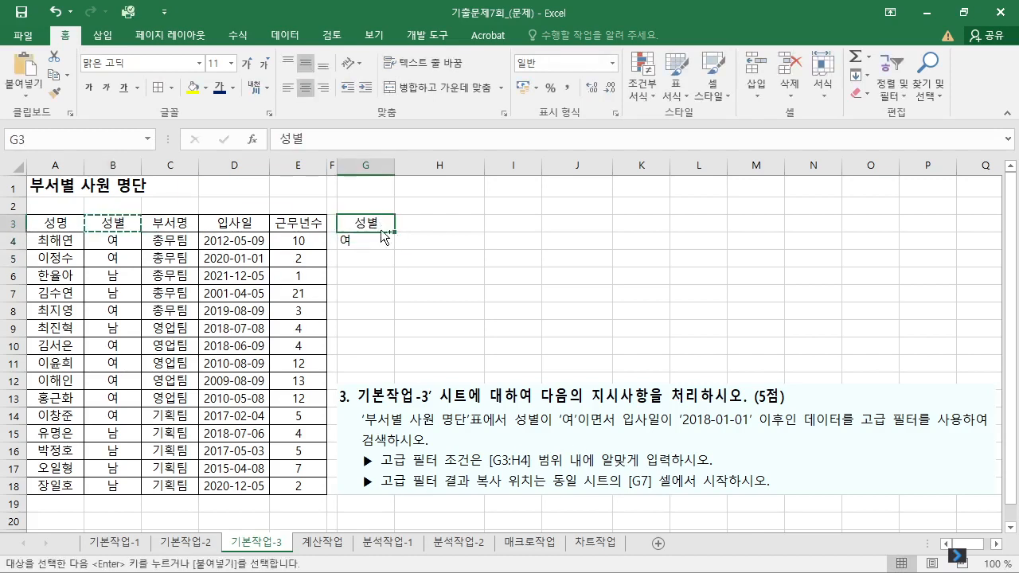
key("ctrl+v")
left_click(374, 237)
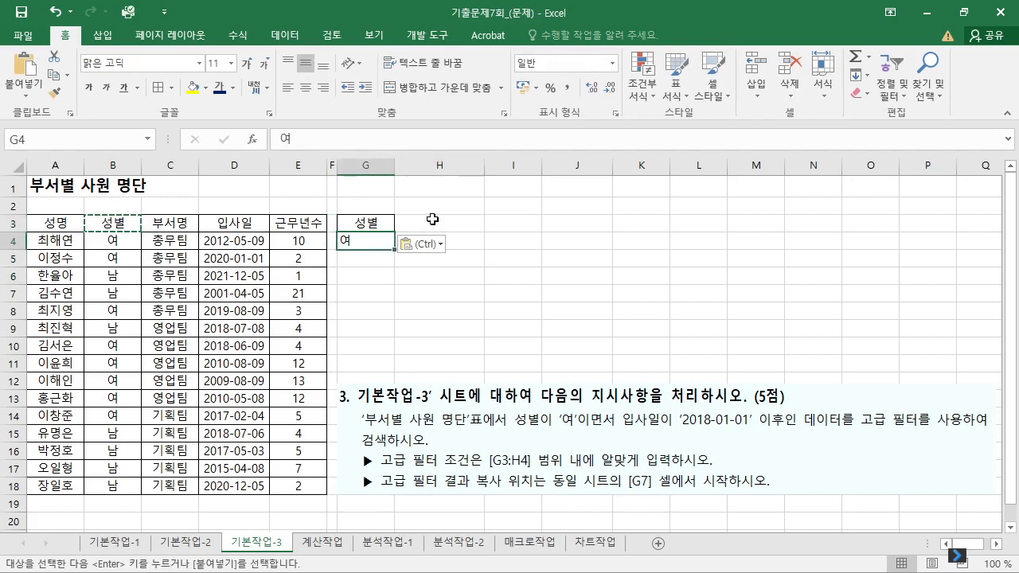
Step: Copy the 입사일 header from D3 of the employee list to H3
left_click(259, 228)
key("ctrl+c")
left_click(430, 224)
key("ctrl+v")
left_click(494, 308)
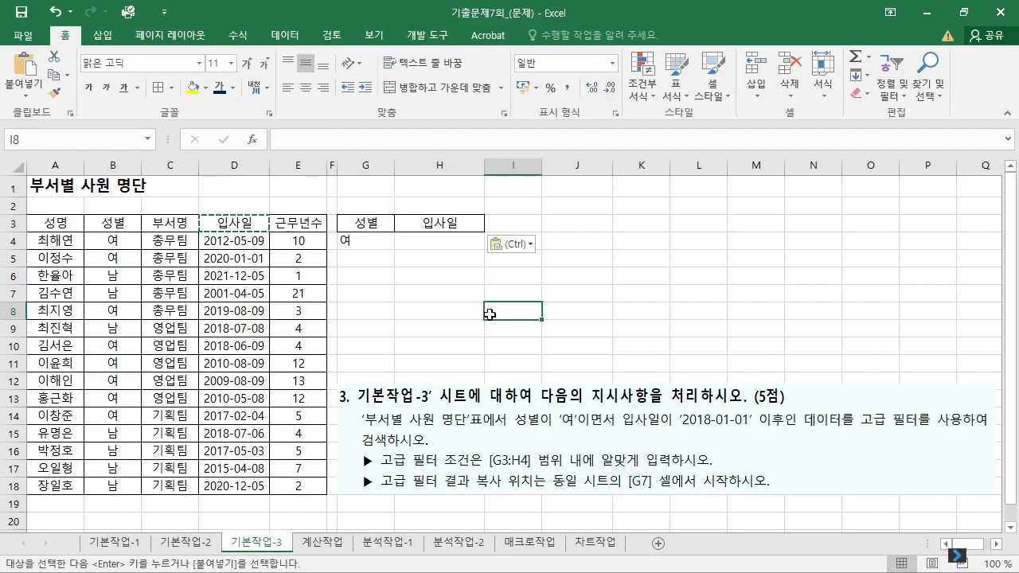
key("Escape")
Step: Enter the hire date condition >=2018-01-01 in H4
left_click(462, 244)
type(">=2018-")
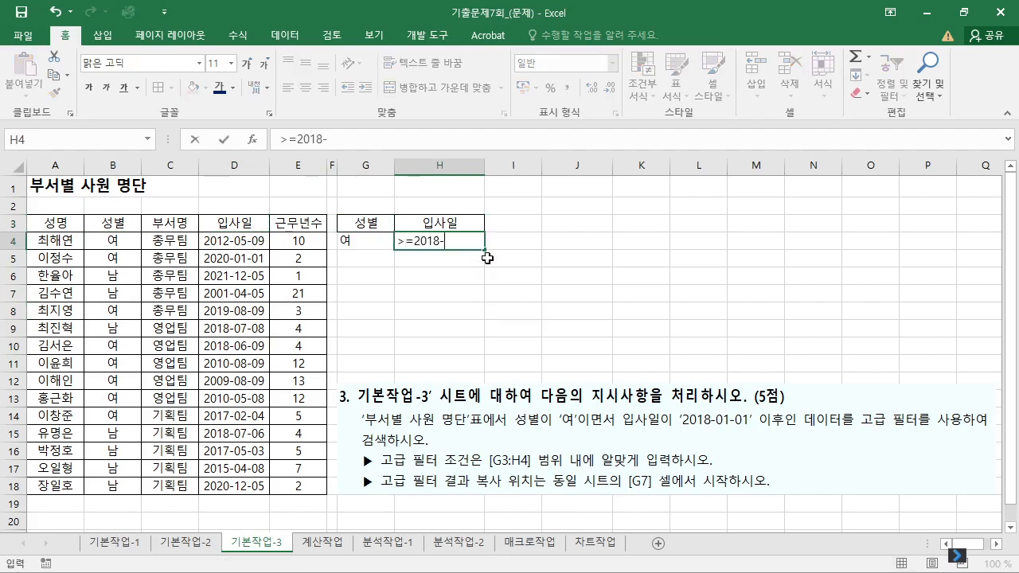
type("01-01")
key("Return")
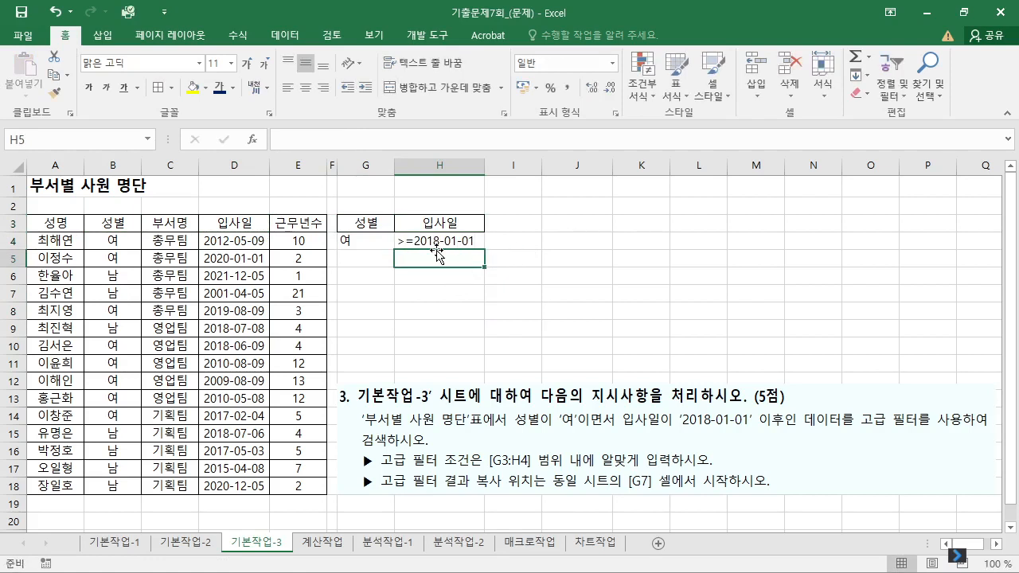
key("Up")
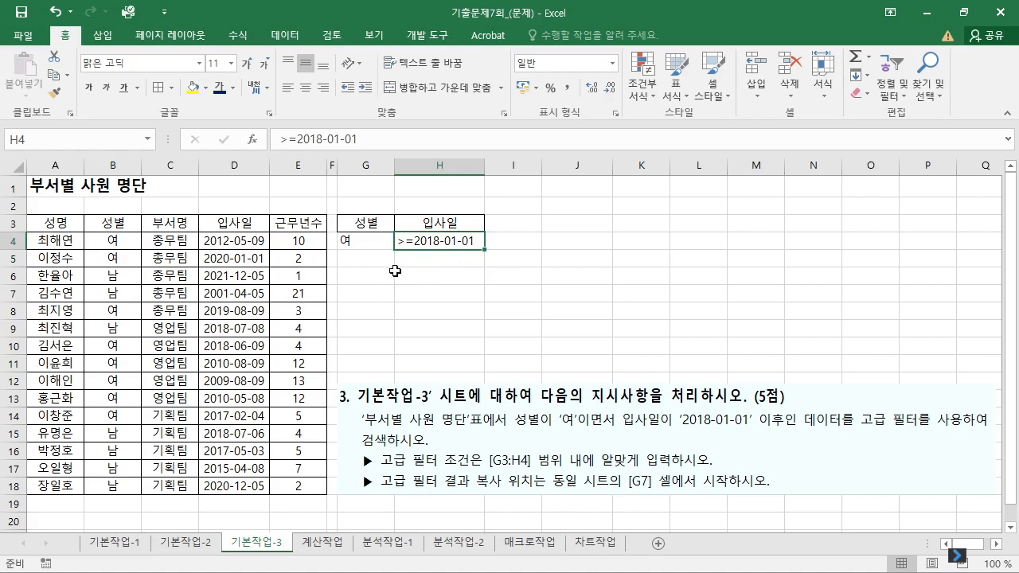
Step: Center the condition values in G4:H4 horizontally
left_click_drag(368, 241, 438, 240)
left_click(306, 87)
left_click(438, 275)
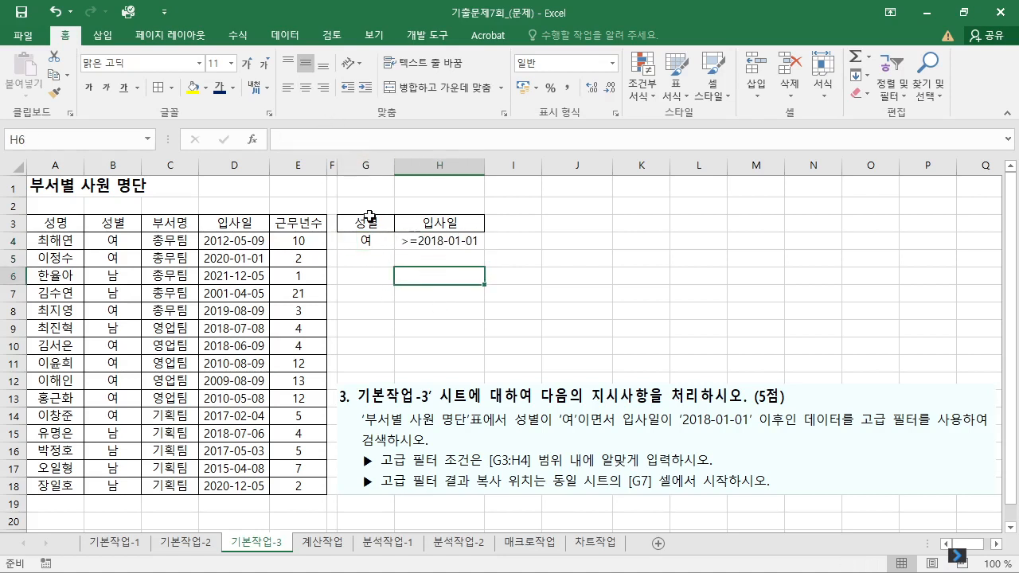
Step: Apply 모든 테두리 to the filter condition range G3:H4, and reselect that range
left_click_drag(377, 231, 420, 244)
left_click(159, 88)
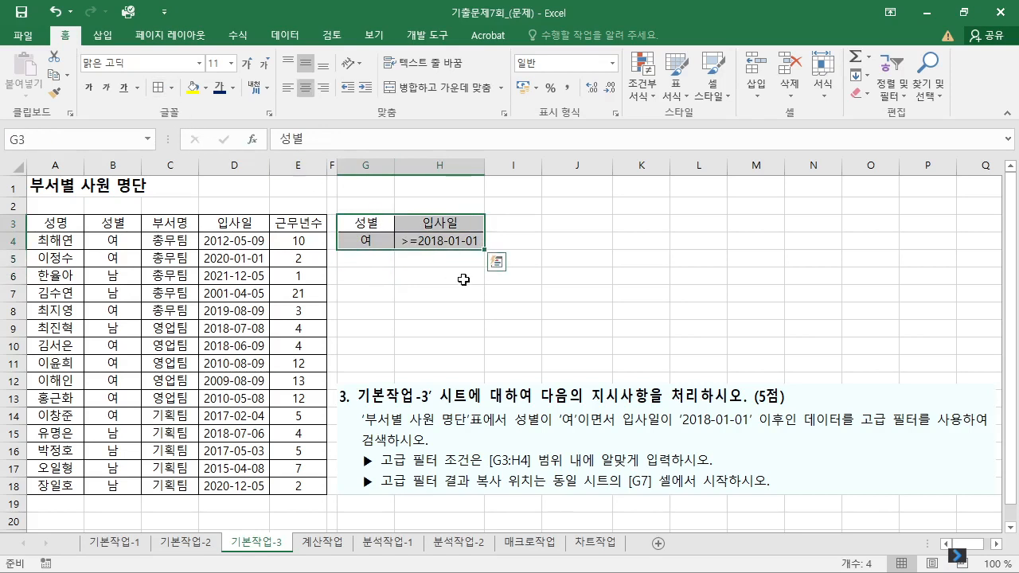
left_click(462, 276)
left_click_drag(383, 222, 442, 242)
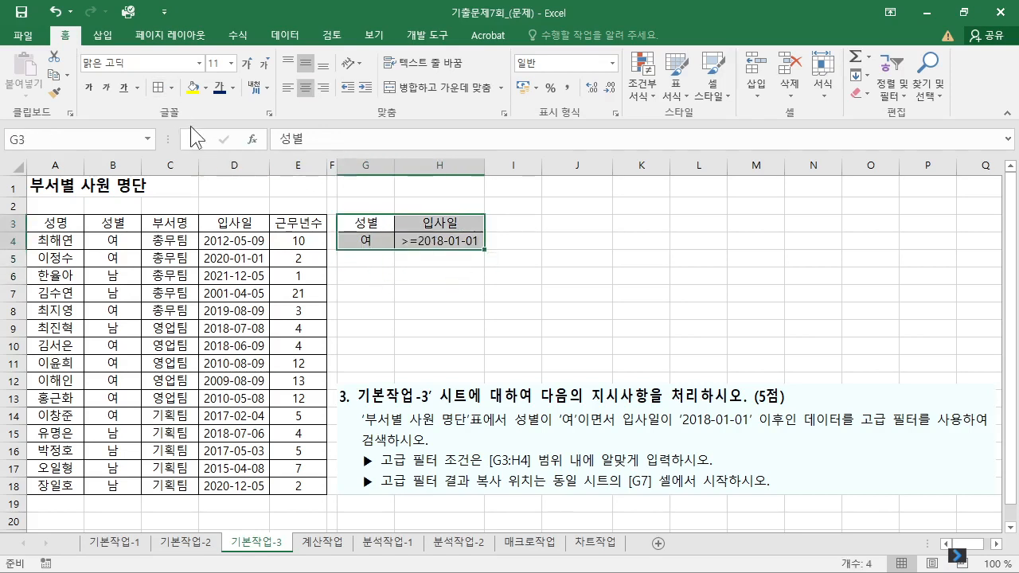
Step: Reapply 모든 테두리 to the filter condition range G3:H4
left_click(171, 88)
left_click(189, 207)
left_click(438, 276)
left_click_drag(379, 228, 437, 241)
left_click(171, 87)
left_click(177, 220)
left_click(490, 292)
left_click(420, 296)
Step: Move the hire date condition from H4 down to H5, and move it back to H4
left_click_drag(371, 223, 367, 239)
left_click_drag(451, 226, 448, 241)
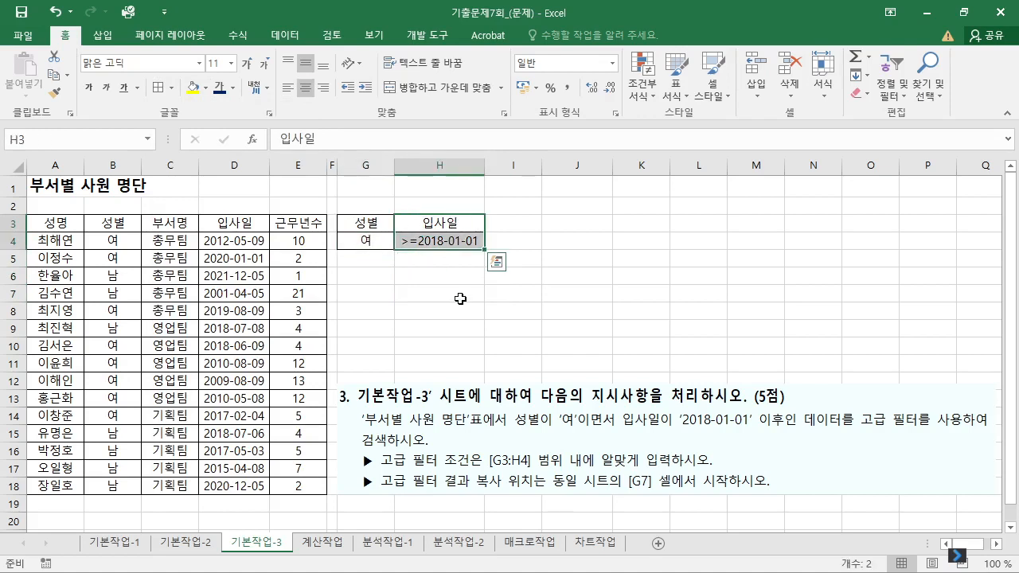
left_click(462, 294)
left_click(450, 240)
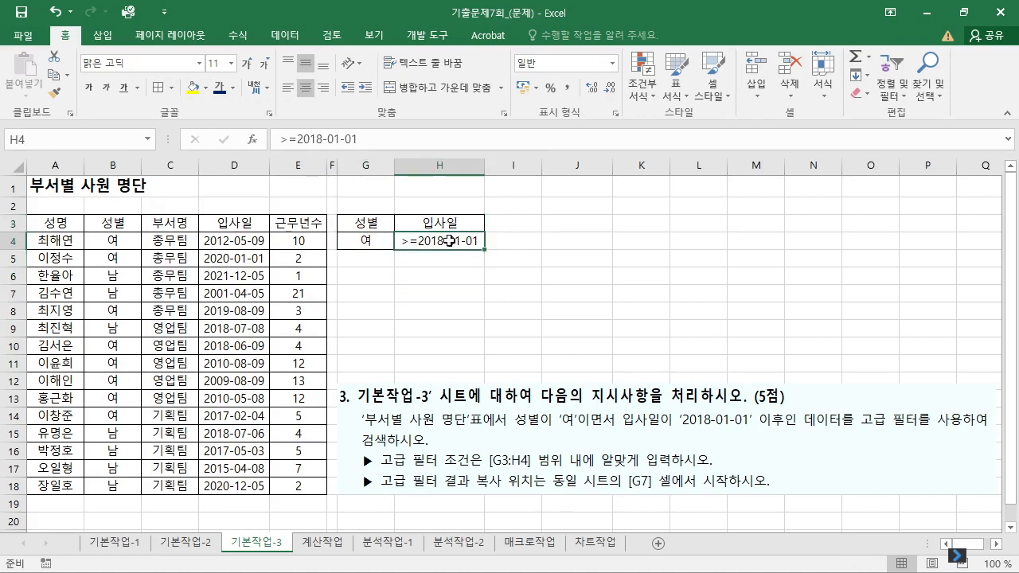
left_click_drag(429, 251, 430, 263)
left_click_drag(382, 228, 388, 241)
left_click(422, 259)
left_click(387, 248)
left_click(453, 264)
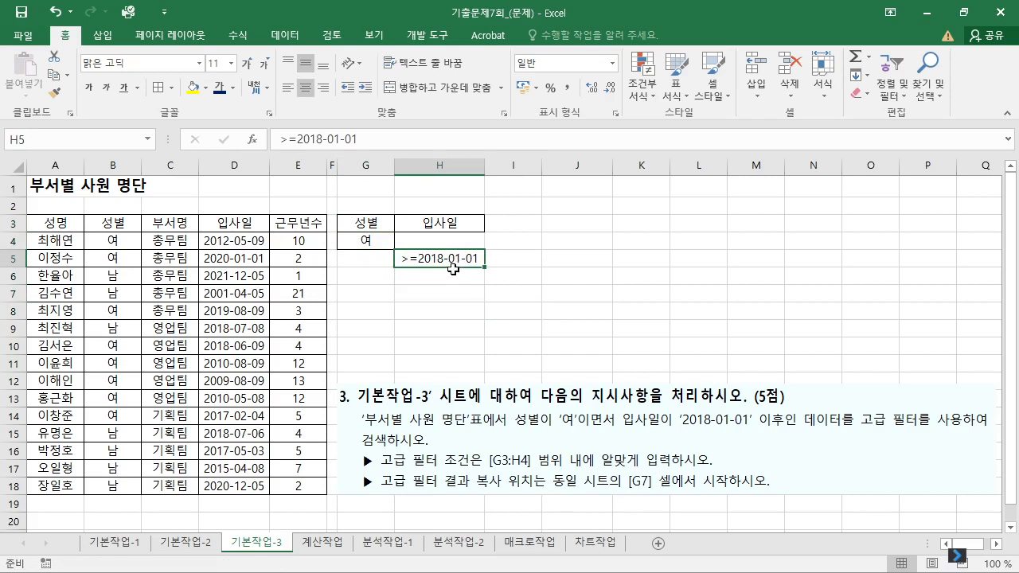
left_click_drag(453, 269, 453, 251)
left_click(438, 295)
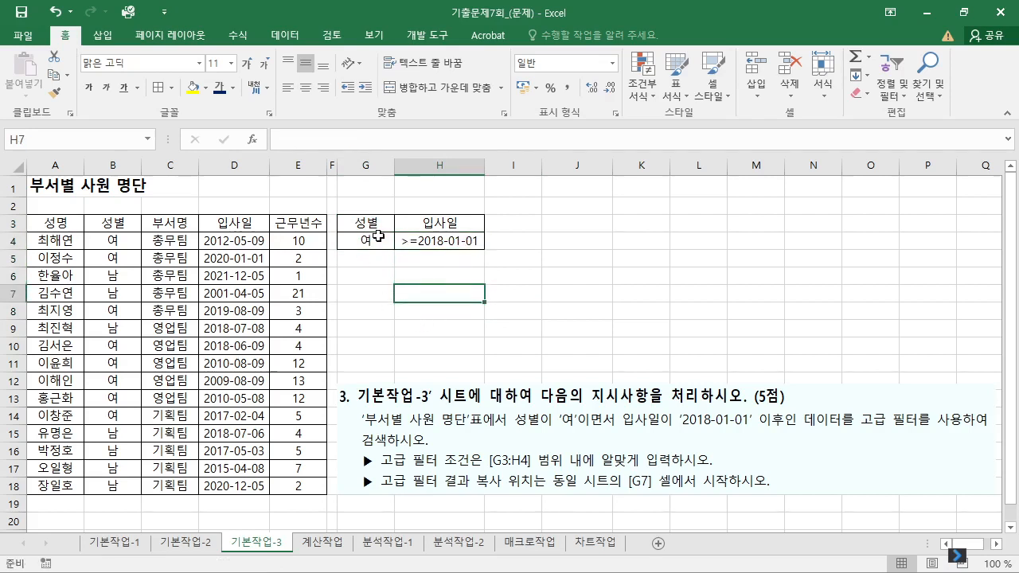
left_click(536, 296)
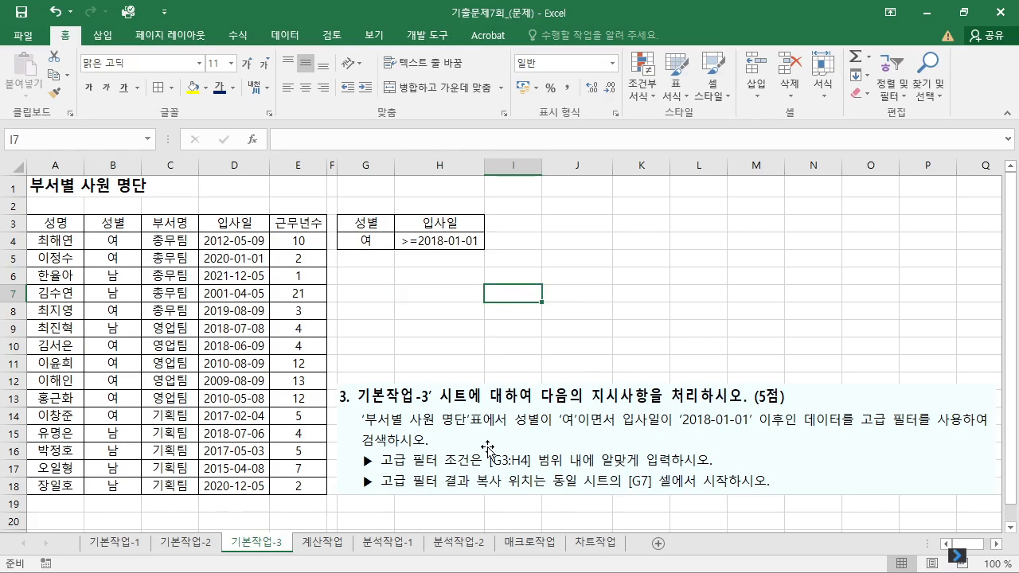
Step: Set up an advanced filter on the employee list $A$3:$E$18 with 다른 장소에 복사 as the result option
left_click_drag(49, 231, 296, 484)
left_click(112, 252)
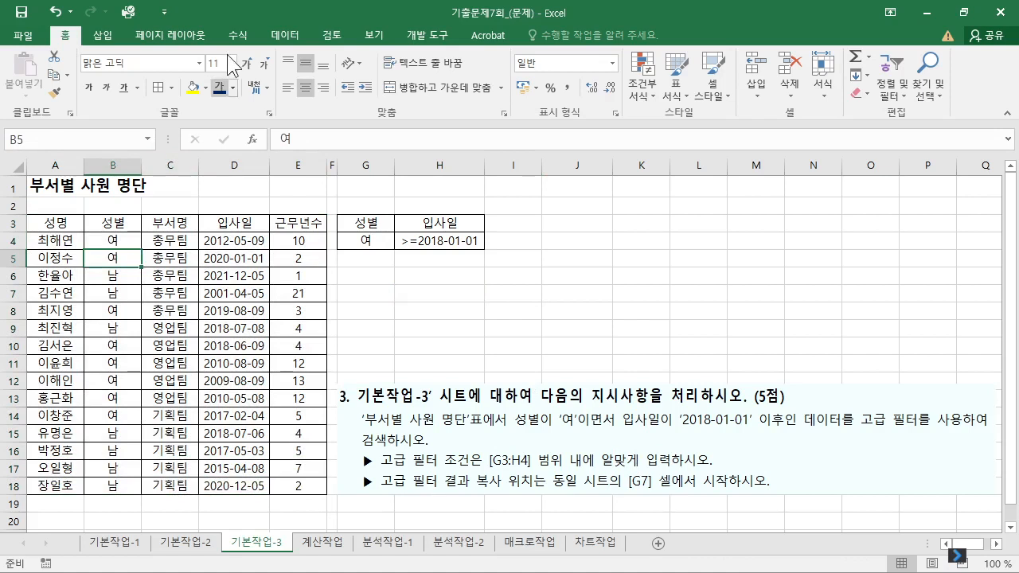
left_click(280, 37)
left_click(437, 92)
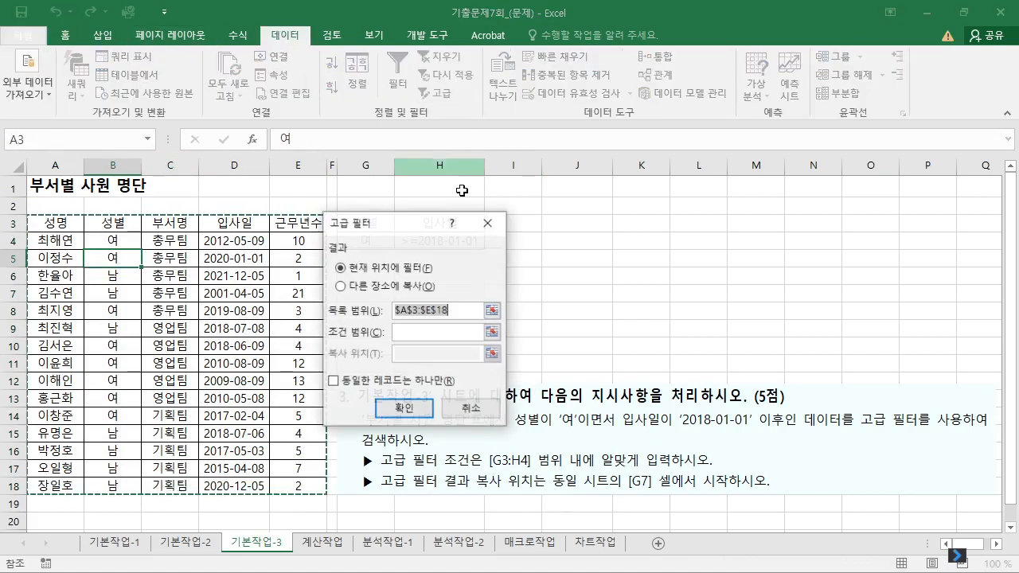
left_click(356, 283)
left_click_drag(422, 230, 658, 60)
left_click(688, 137)
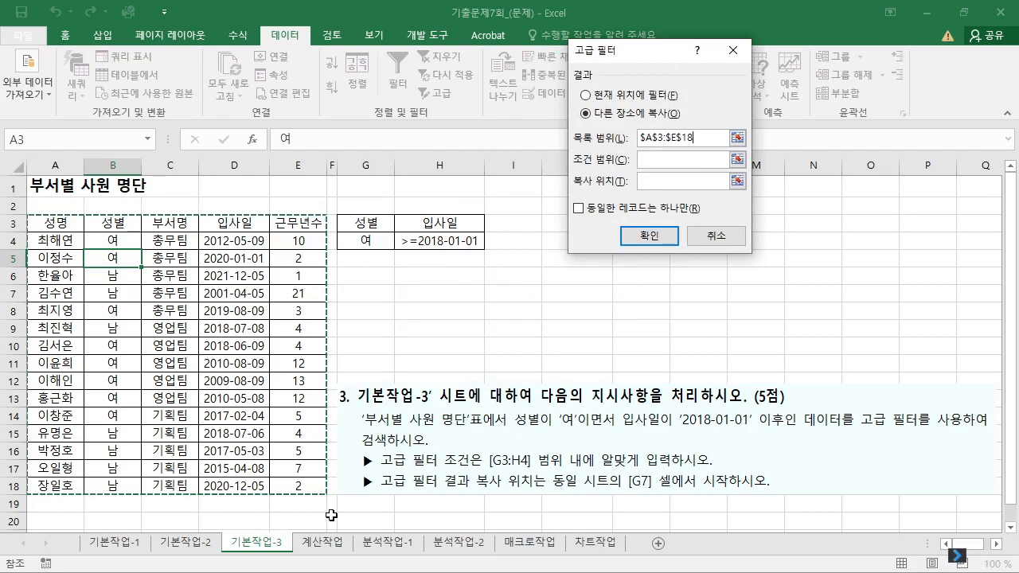
Step: Set the criteria range to G3:H4 and the copy destination to G7, and run the advanced filter
left_click(649, 161)
left_click_drag(360, 218, 448, 241)
left_click(667, 182)
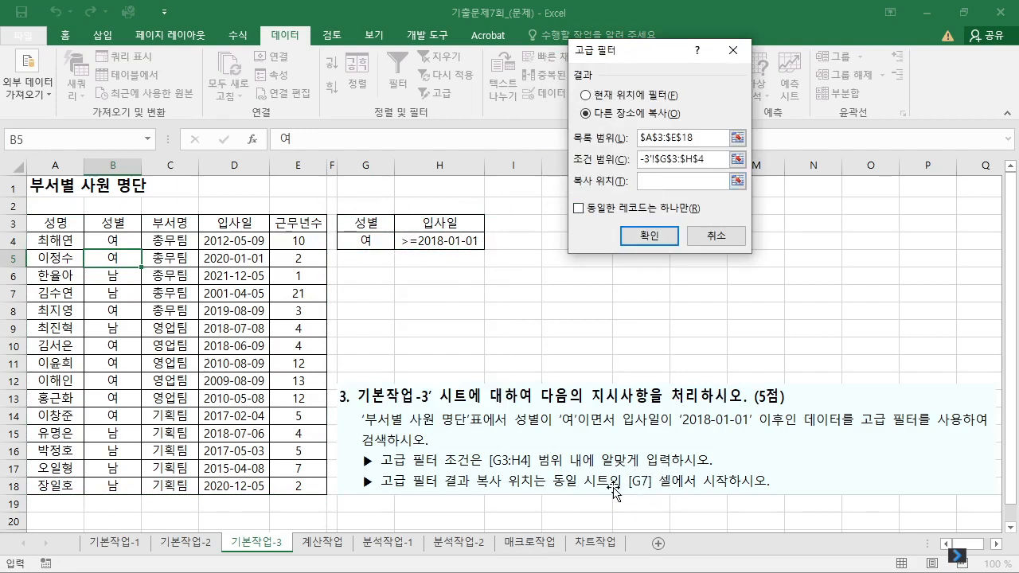
left_click(359, 292)
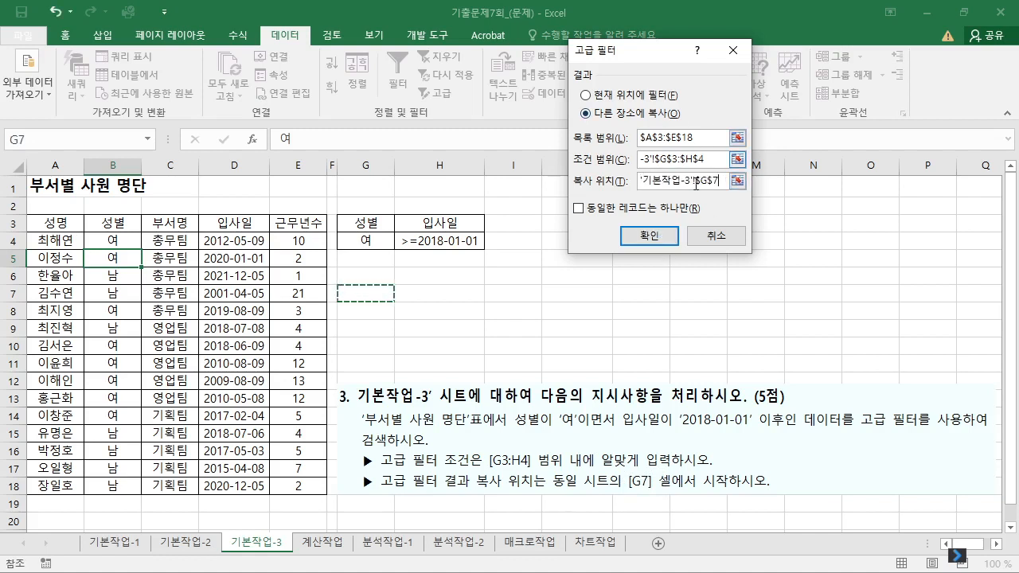
left_click(662, 241)
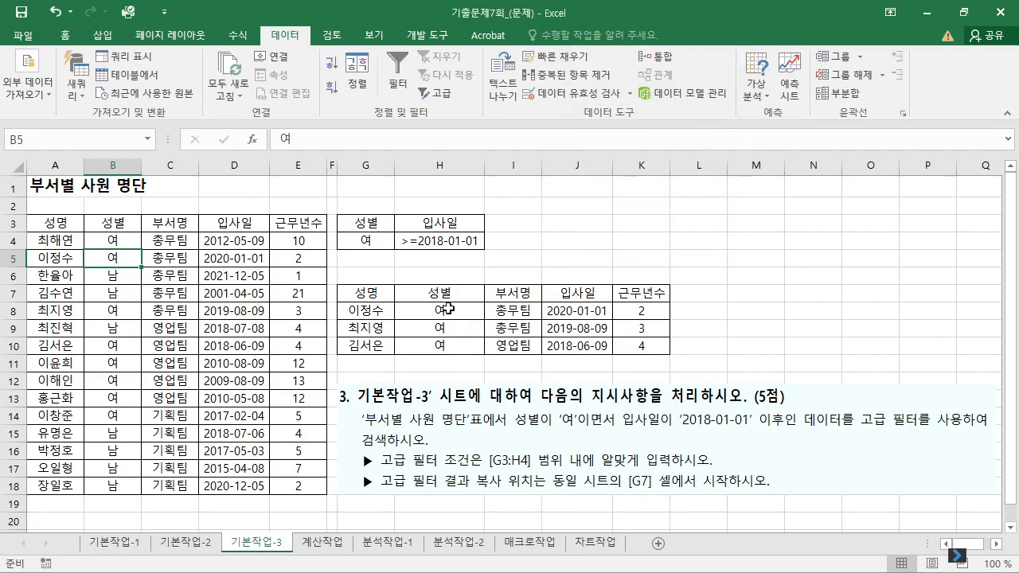
Step: Check the 성별 and 입사일 values of the filtered rows copied out from G7
left_click_drag(448, 309, 451, 347)
left_click_drag(577, 309, 587, 349)
left_click(648, 333)
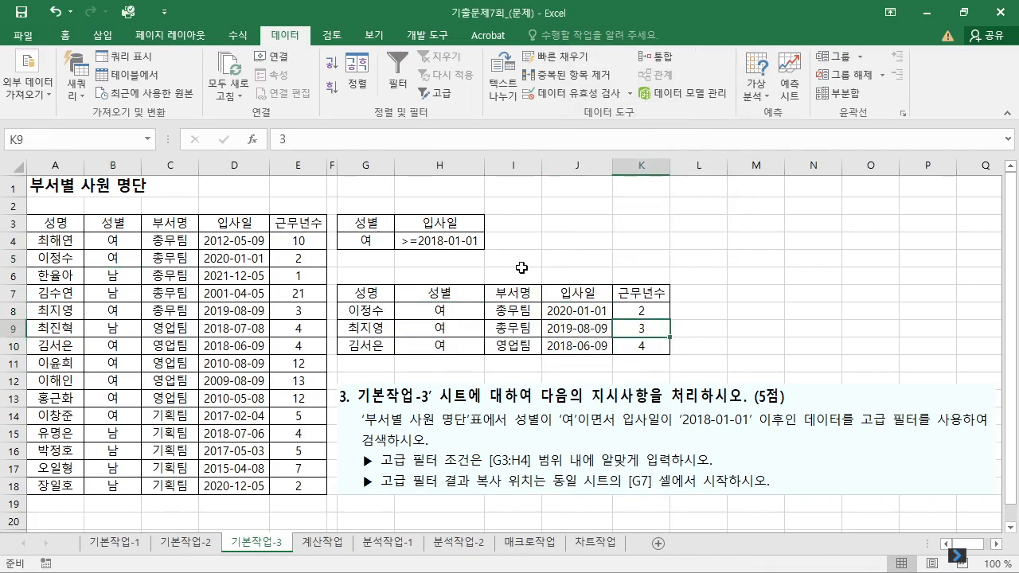
left_click(374, 295)
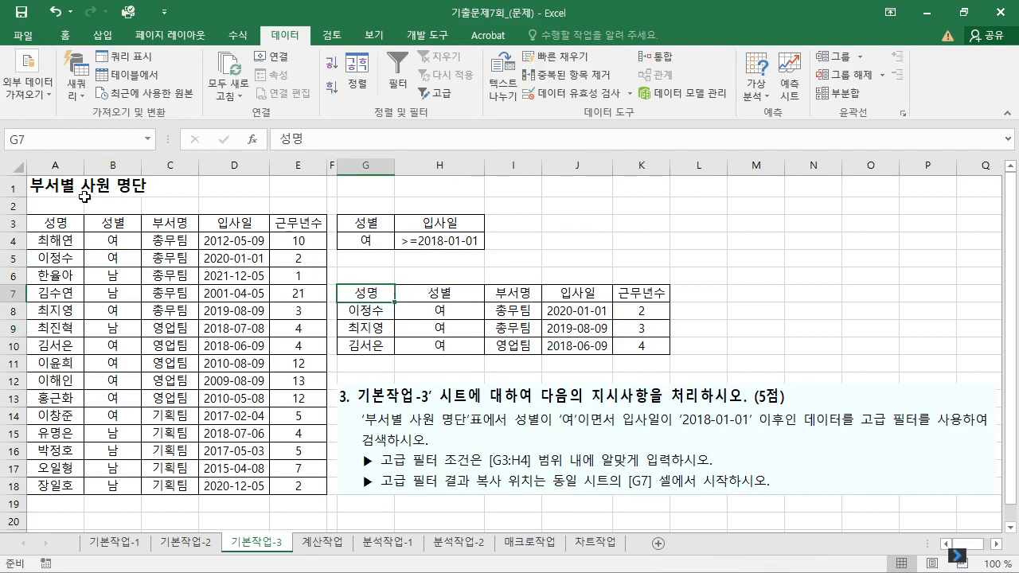
left_click(59, 190)
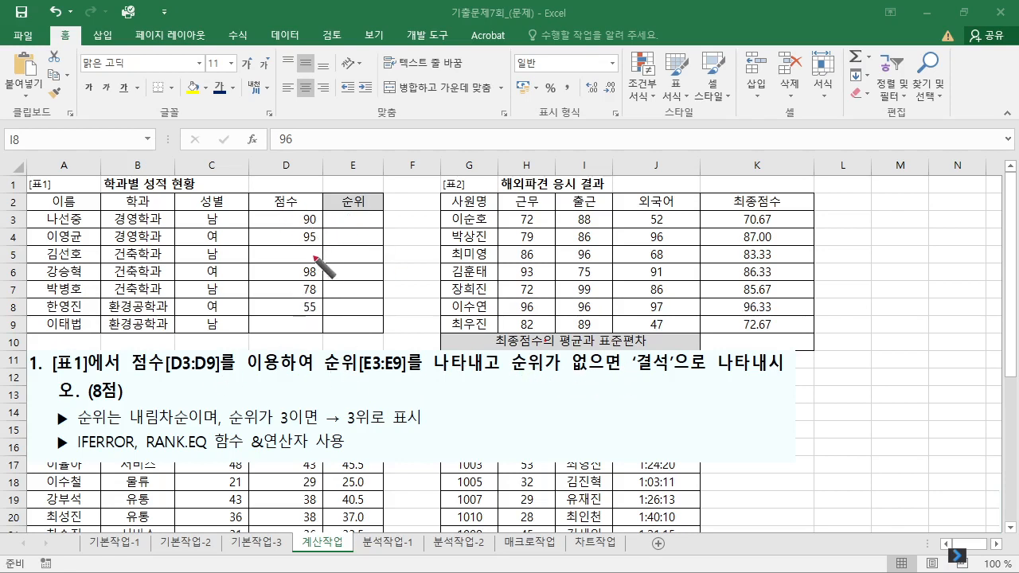
left_click_drag(314, 255, 317, 257)
left_click_drag(302, 332, 305, 333)
left_click_drag(637, 379, 659, 379)
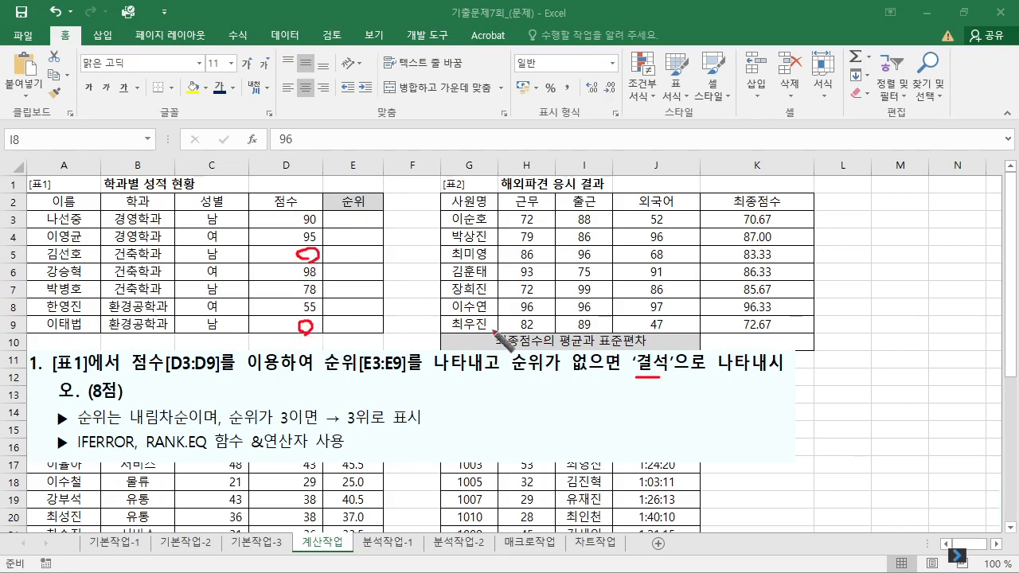
mouse_move(319, 257)
left_mouse_down()
mouse_move(343, 257)
mouse_move(341, 266)
left_mouse_up()
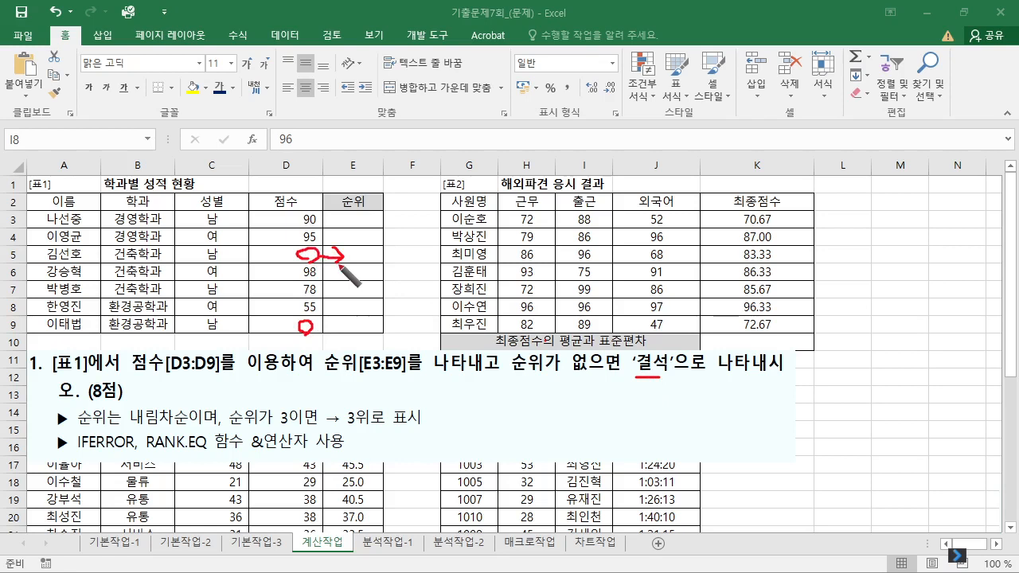
mouse_move(315, 325)
left_mouse_down()
mouse_move(341, 324)
mouse_move(332, 332)
left_mouse_up()
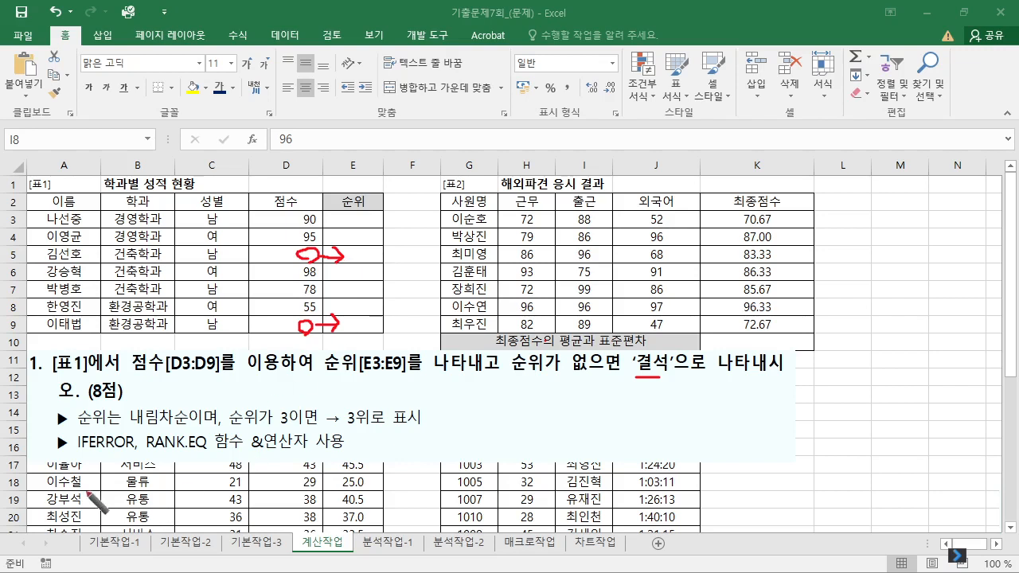
left_click_drag(80, 458, 133, 461)
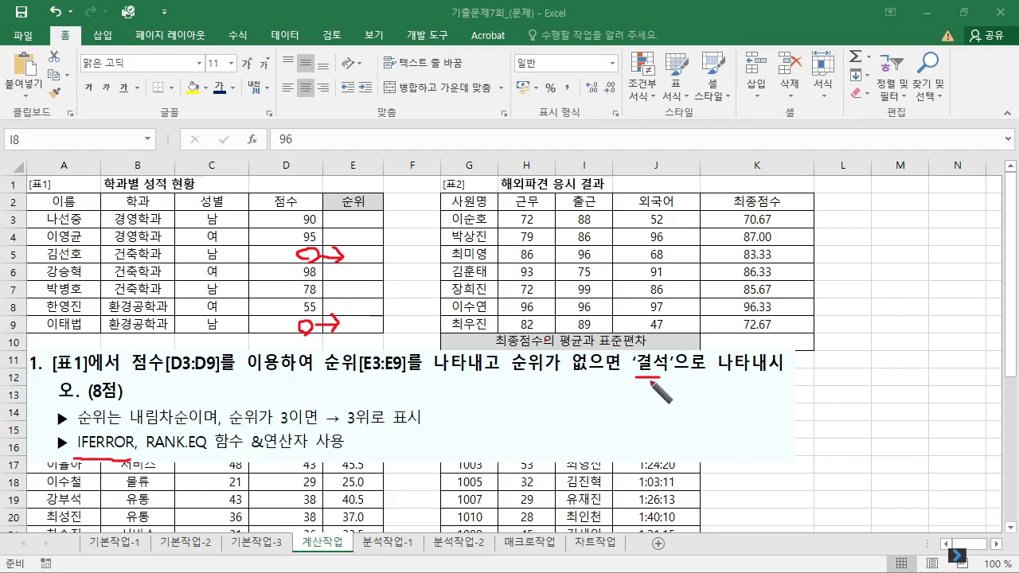
mouse_move(631, 390)
left_mouse_down()
mouse_move(659, 390)
mouse_move(635, 404)
left_mouse_up()
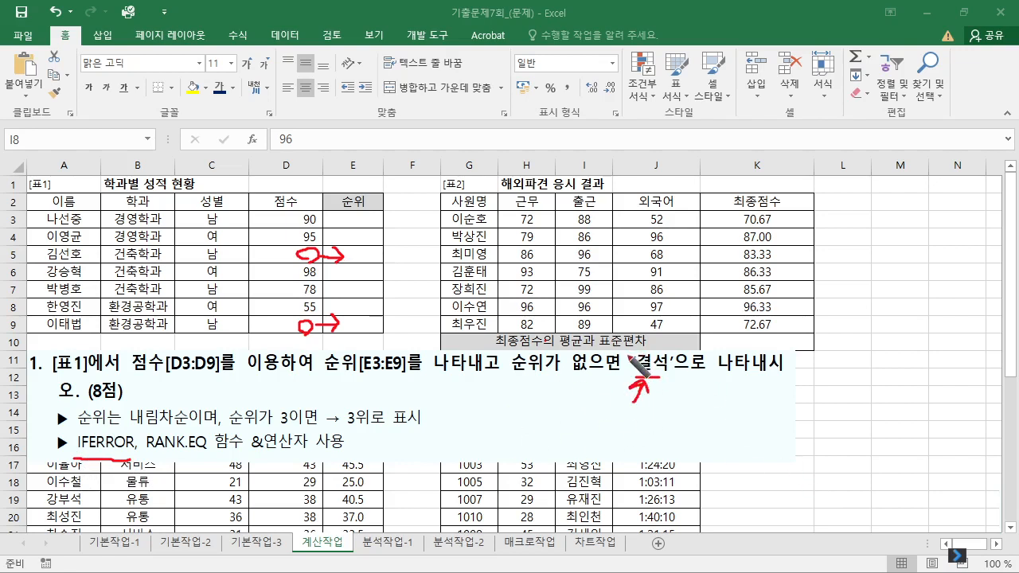
key("Escape")
Step: Start a RANK.EQ formula in E3 that ranks D3 within the absolute range $D$3:$D$9
left_click(360, 217)
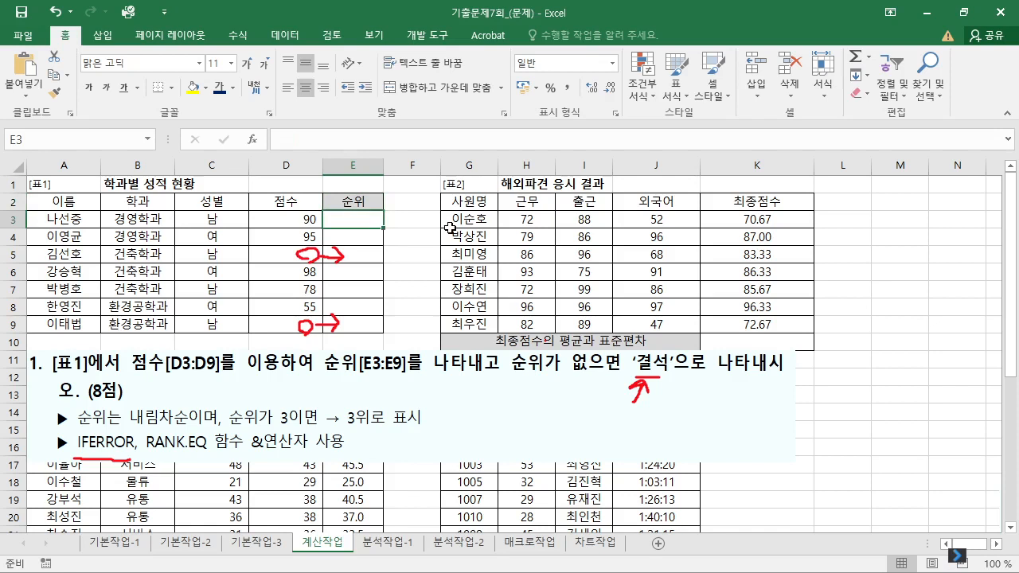
type("=")
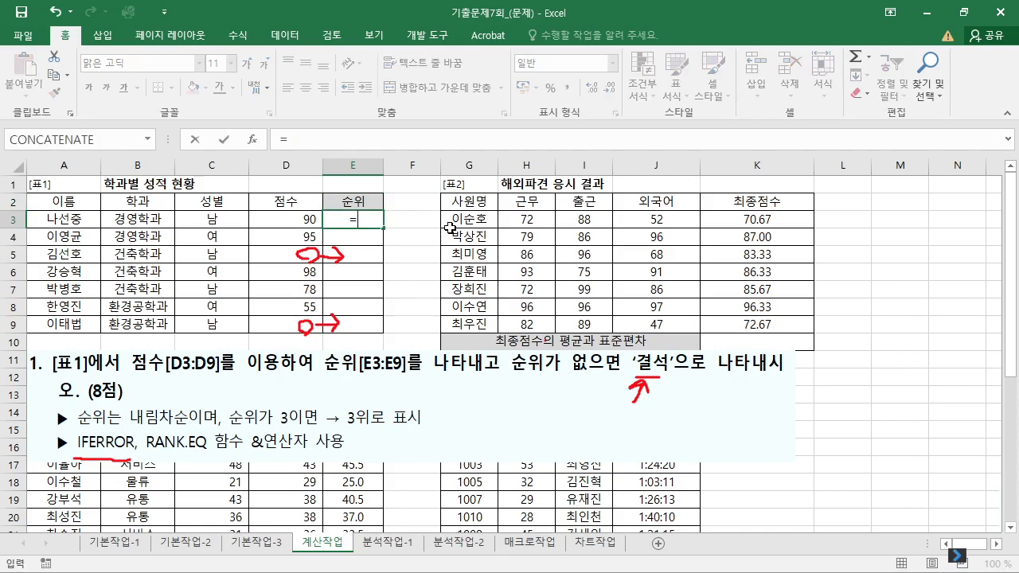
type("rank")
key("Down")
key("Tab")
left_click(283, 219)
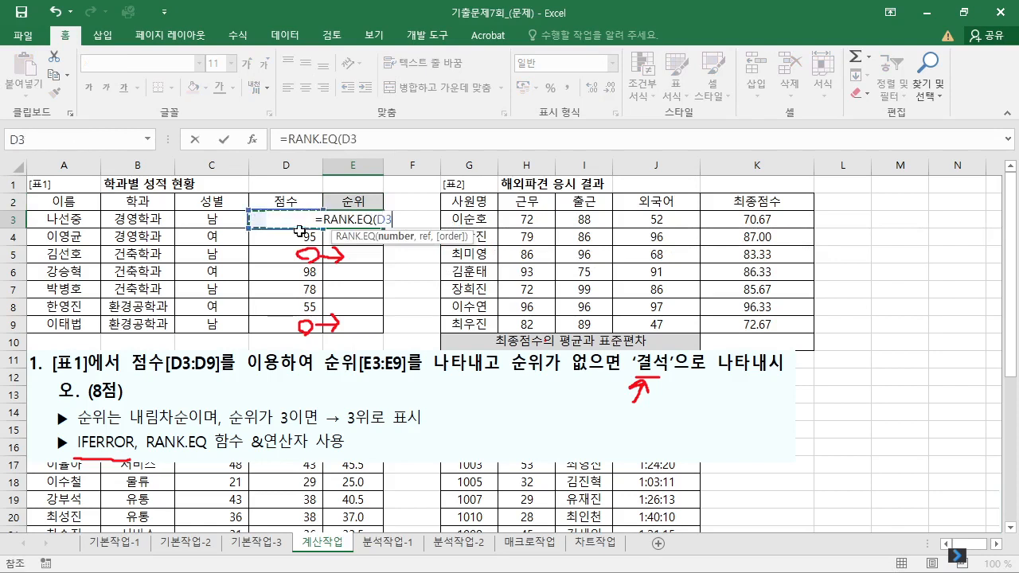
type(",")
left_click_drag(276, 330, 275, 221)
key("F4")
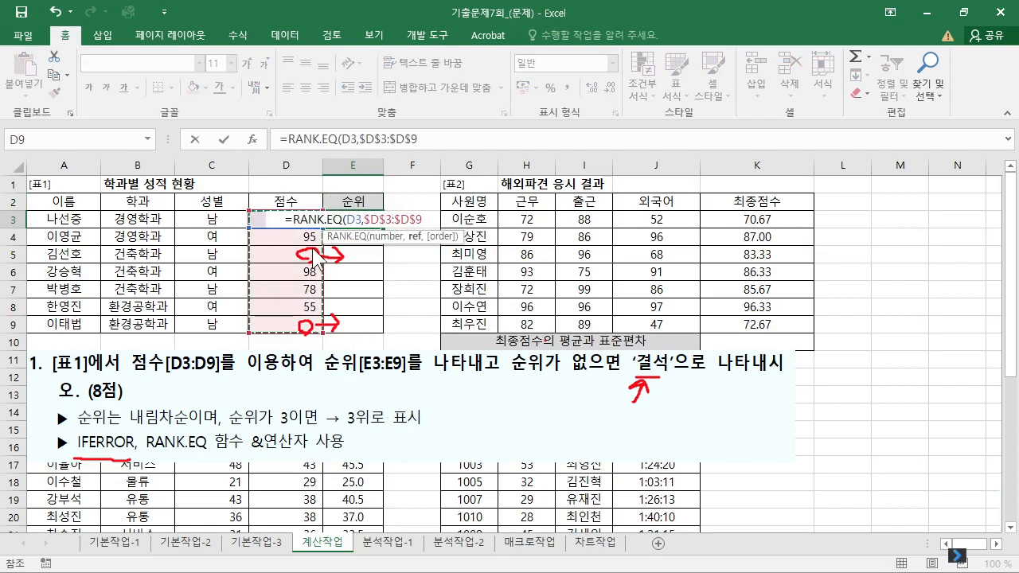
Step: Complete the RANK.EQ formula in E3 with the order argument 0 for 내림차순
left_click(363, 220)
type(",")
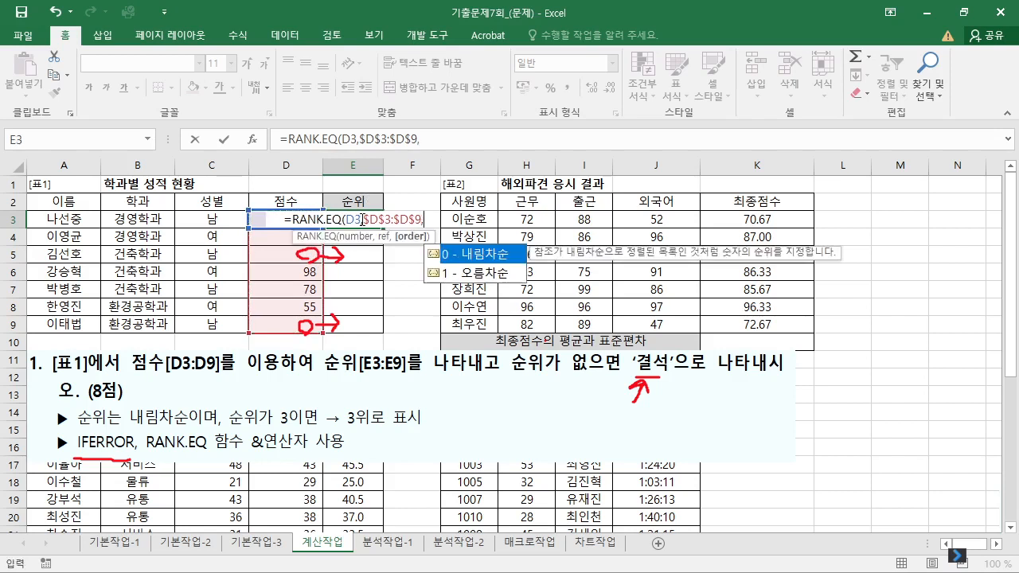
type("0")
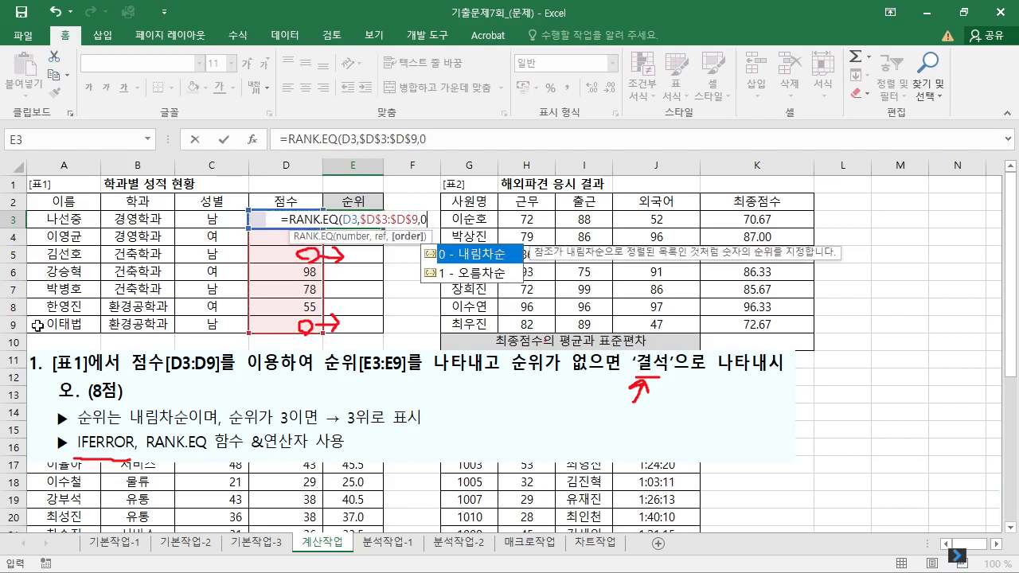
double_click(490, 255)
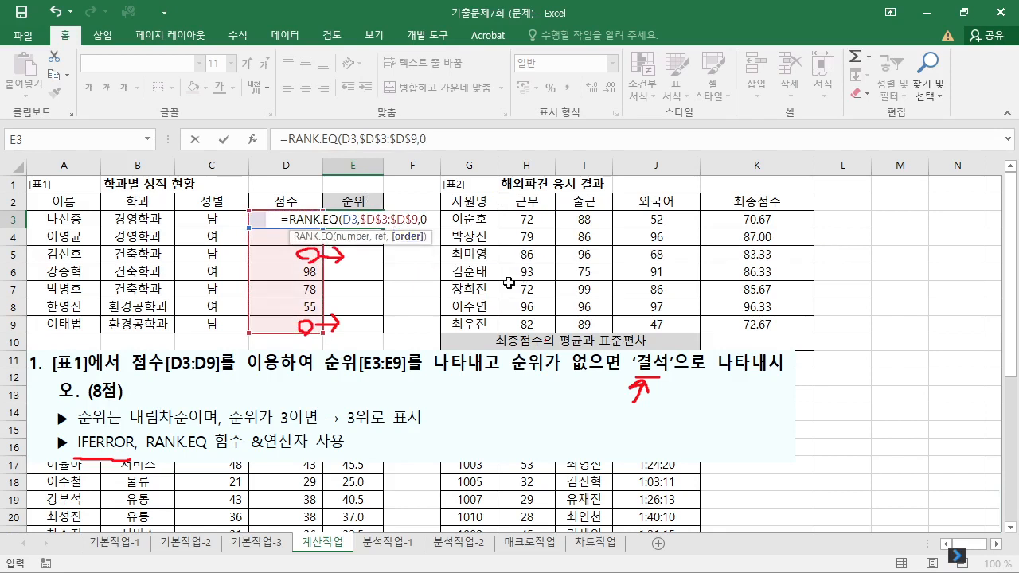
key("BackSpace")
key("BackSpace")
type(")")
key("BackSpace")
type(",0")
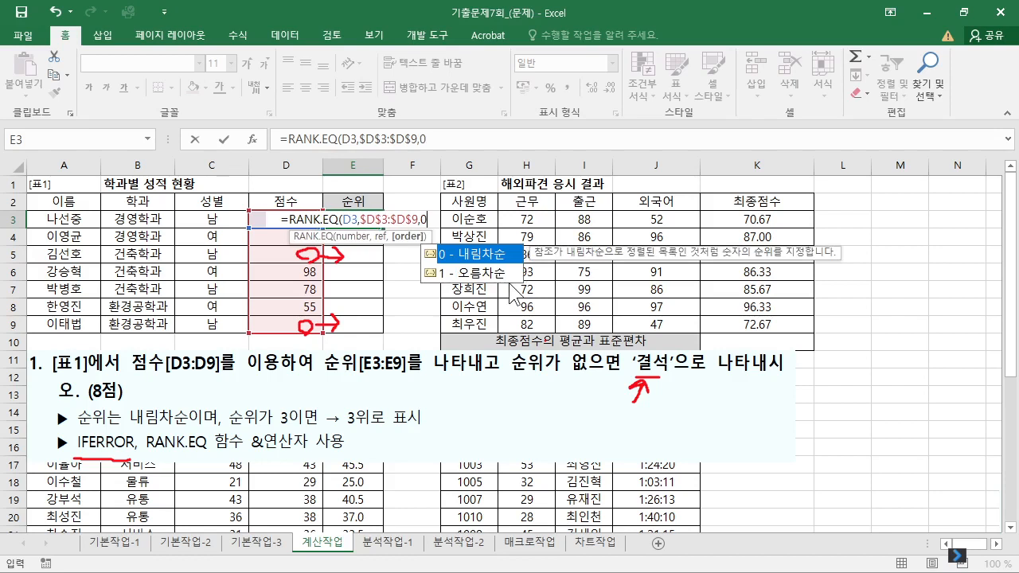
type(")")
key("Return")
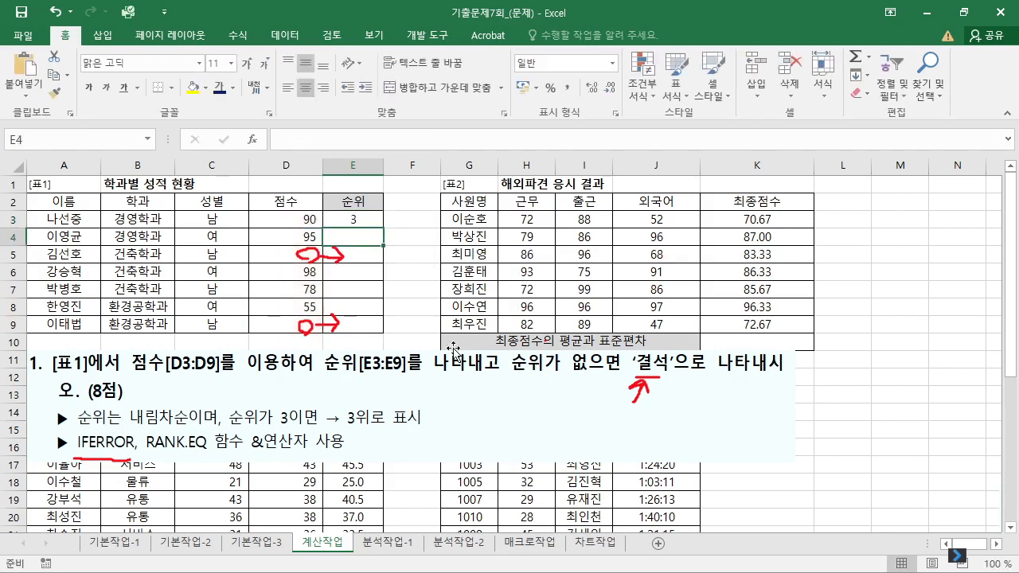
Step: Append &"위" to the RANK.EQ formula in E3 and fill the formula down through E9
double_click(363, 219)
key("End")
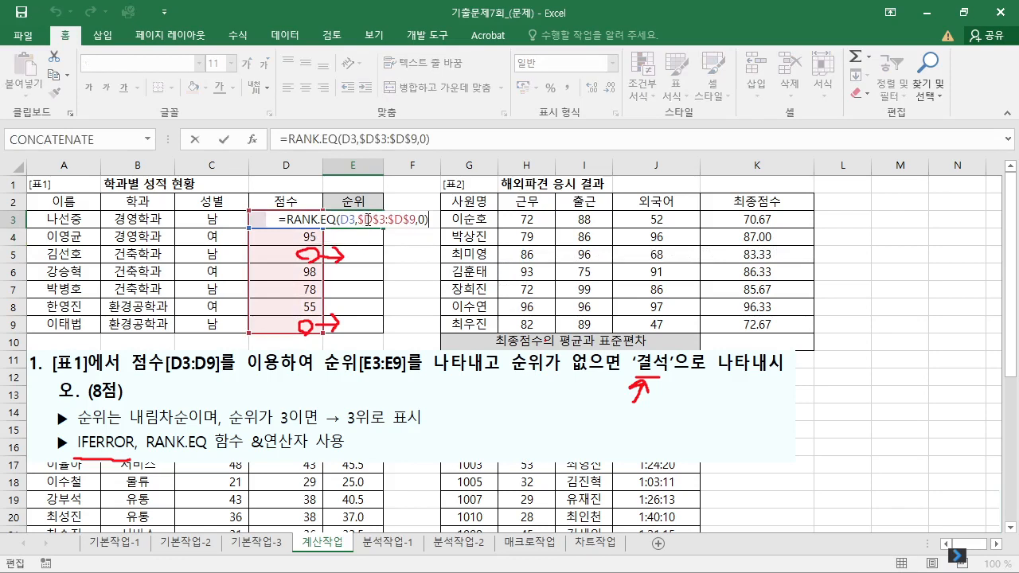
type("&\"ㅇ")
type("\"")
key("Return")
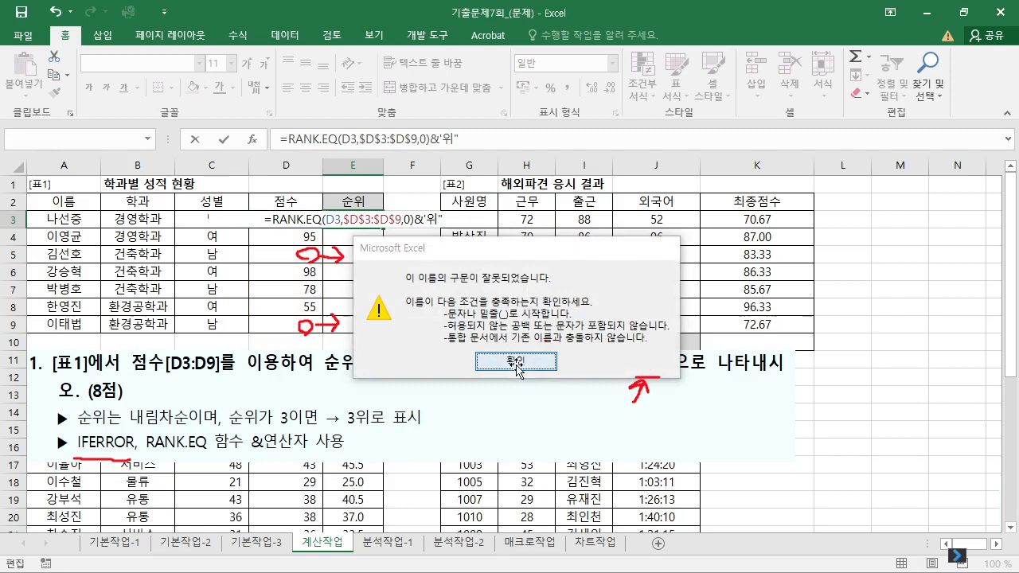
left_click(516, 363)
left_click(444, 139)
key("BackSpace")
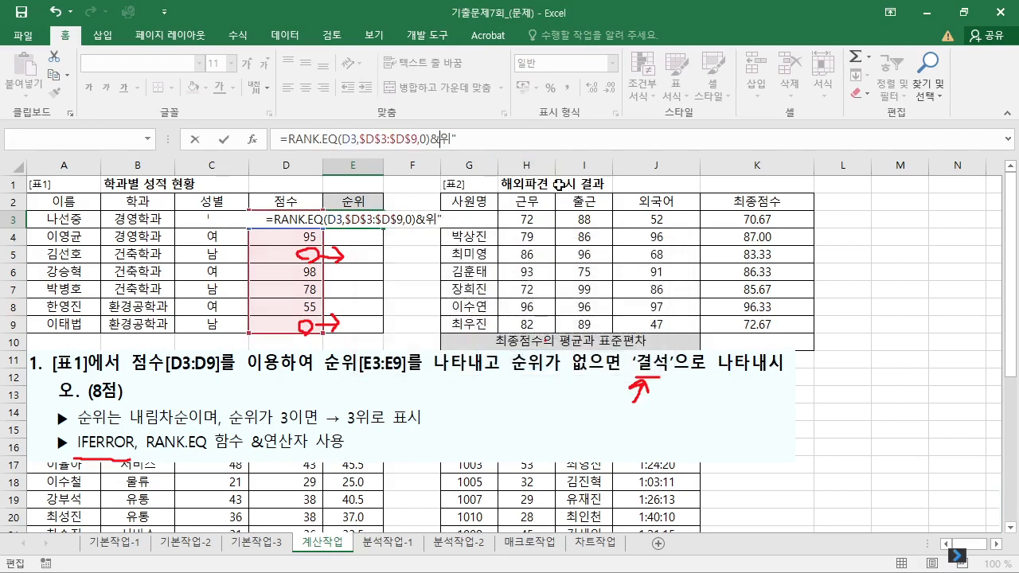
type("\"")
key("Return")
left_click(365, 219)
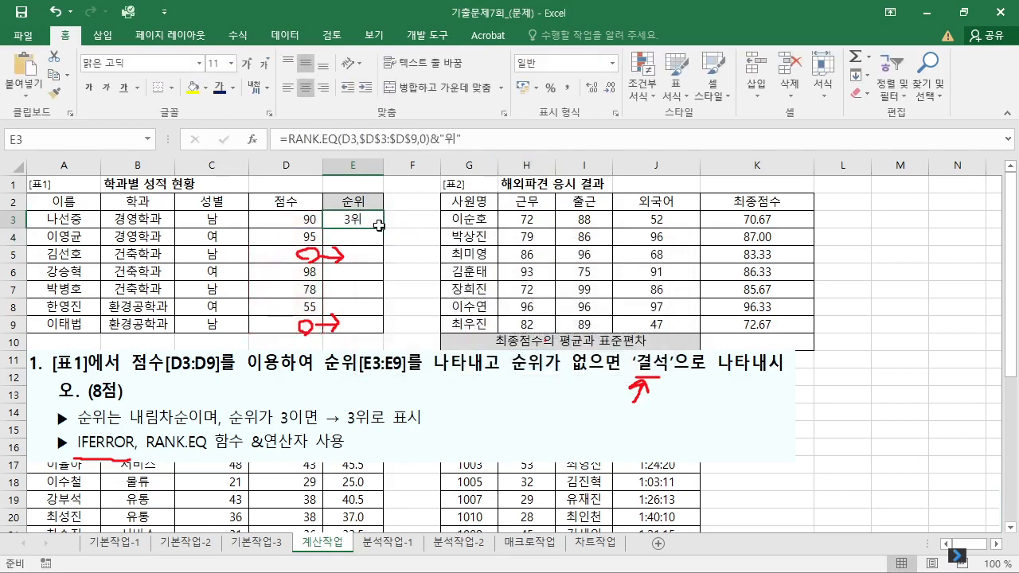
double_click(383, 230)
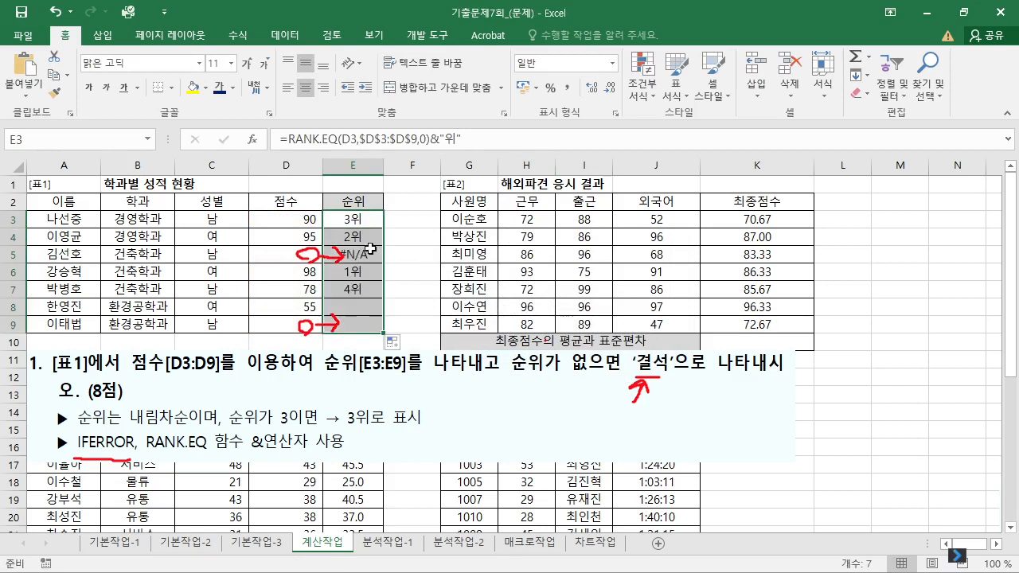
Step: Examine the rank results in E5 and E9 against the empty 점수 cell in D5
left_click(353, 255)
left_click(359, 320)
left_click(364, 253)
left_click(360, 322)
left_click(283, 253)
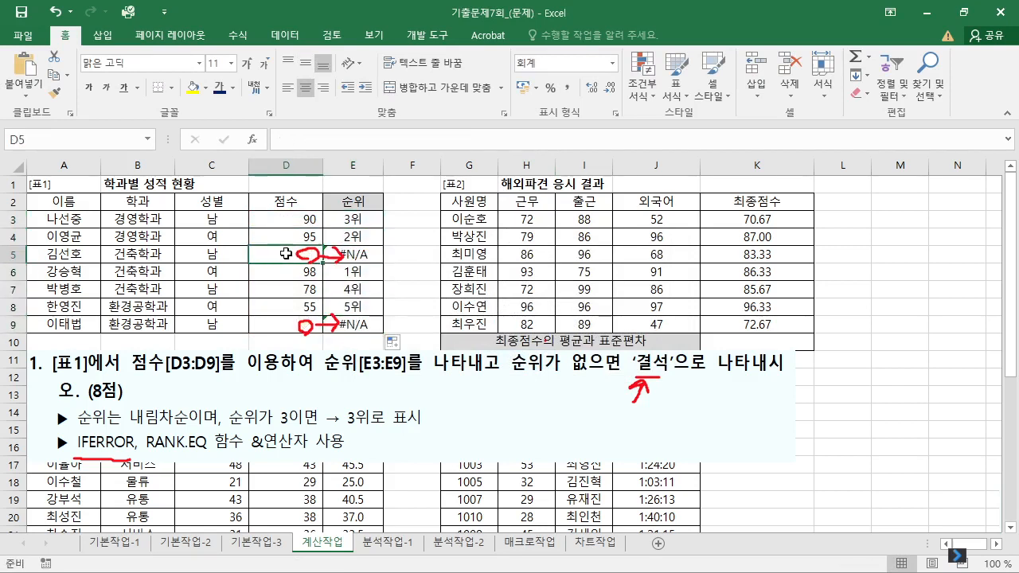
left_click(374, 259)
left_click(363, 318)
left_click(362, 254)
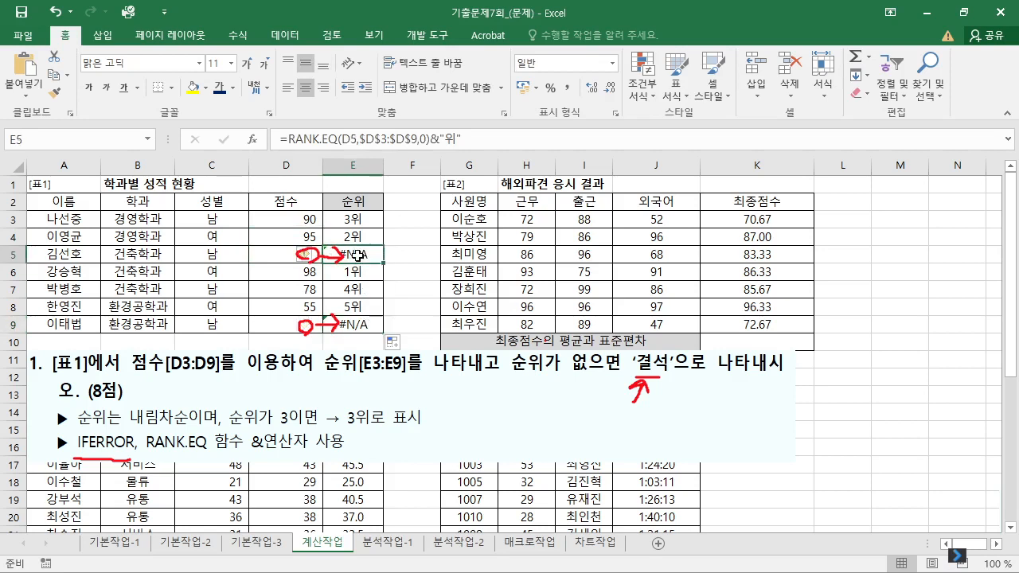
key("ctrl+q")
mouse_move(364, 272)
left_mouse_down()
mouse_move(371, 244)
mouse_move(351, 272)
left_mouse_up()
mouse_move(651, 352)
left_mouse_down()
mouse_move(624, 375)
mouse_move(661, 379)
left_mouse_up()
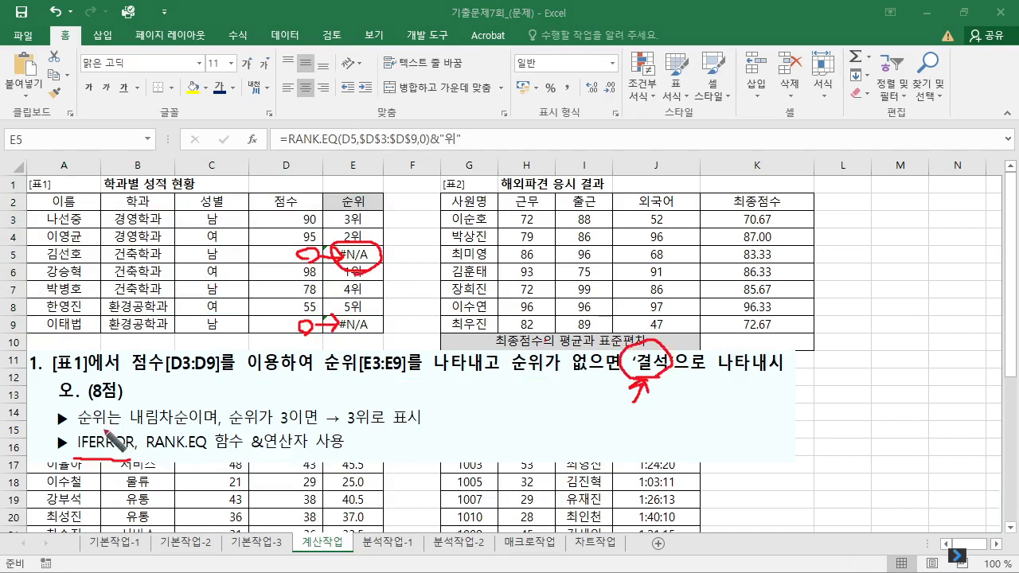
key("Escape")
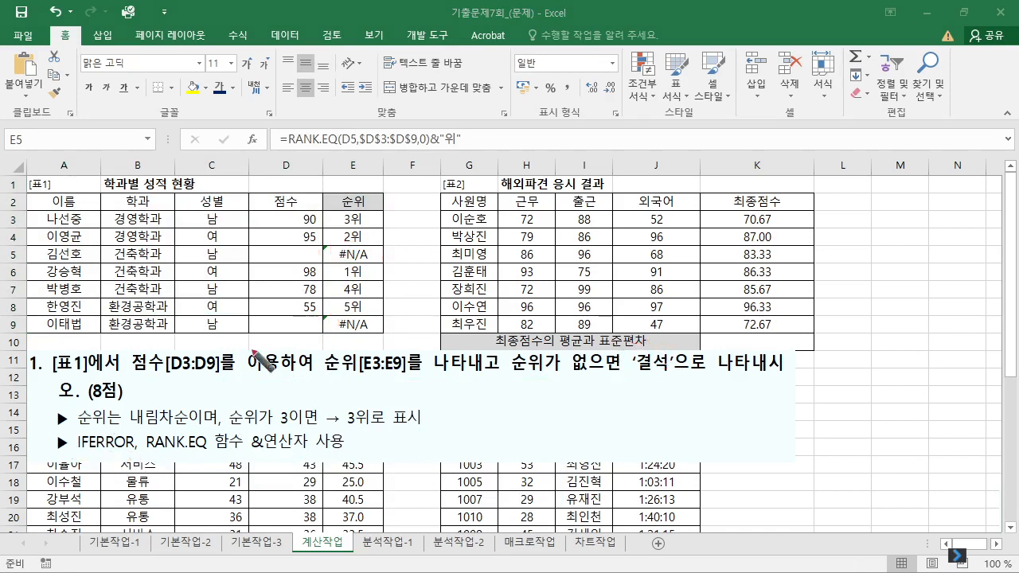
key("Escape")
Step: Wrap the RANK.EQ expression in E3 in an IFERROR function, placing it as the value argument
double_click(356, 219)
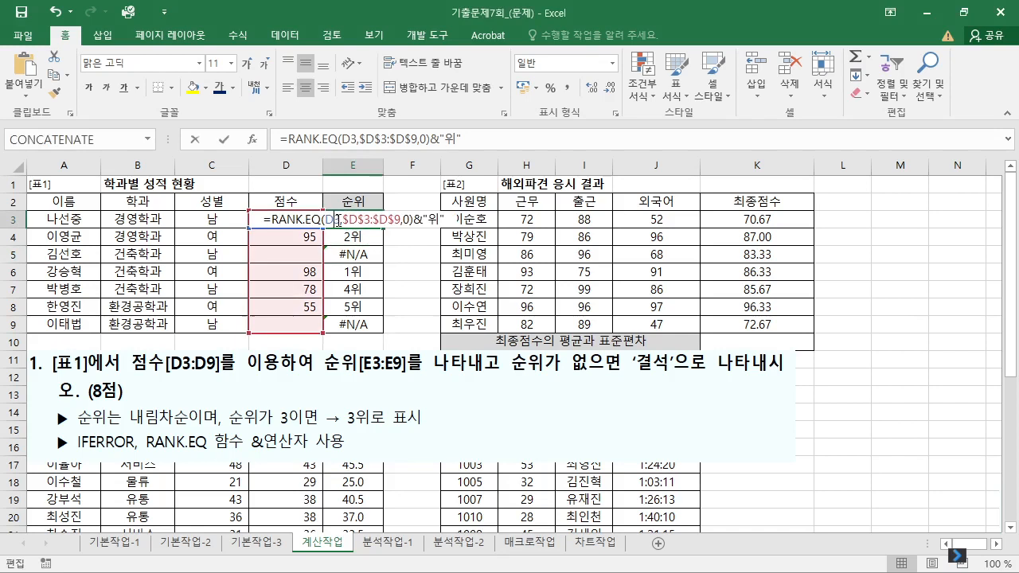
left_click(272, 221)
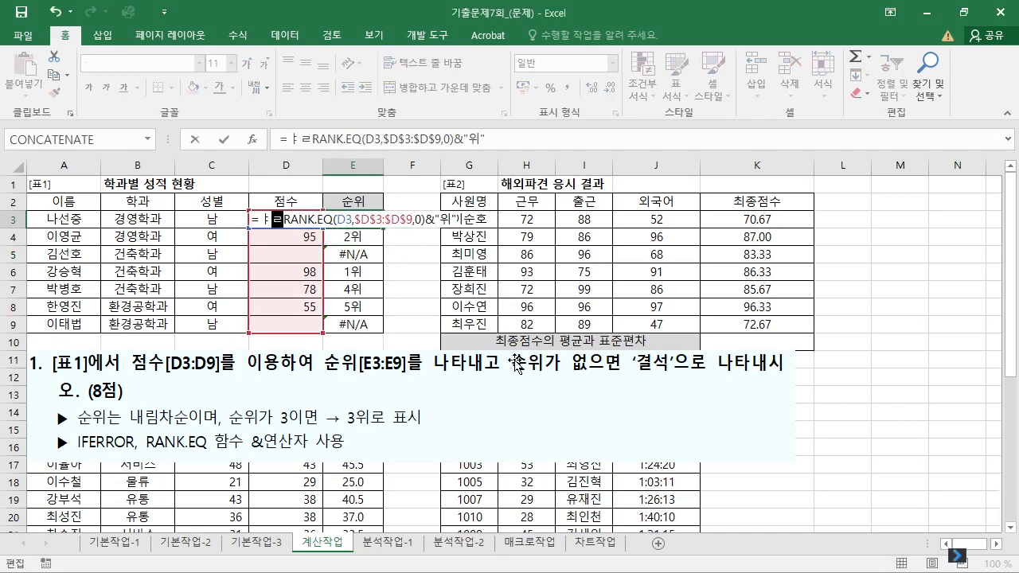
type("fi9")
key("BackSpace")
key("BackSpace")
key("BackSpace")
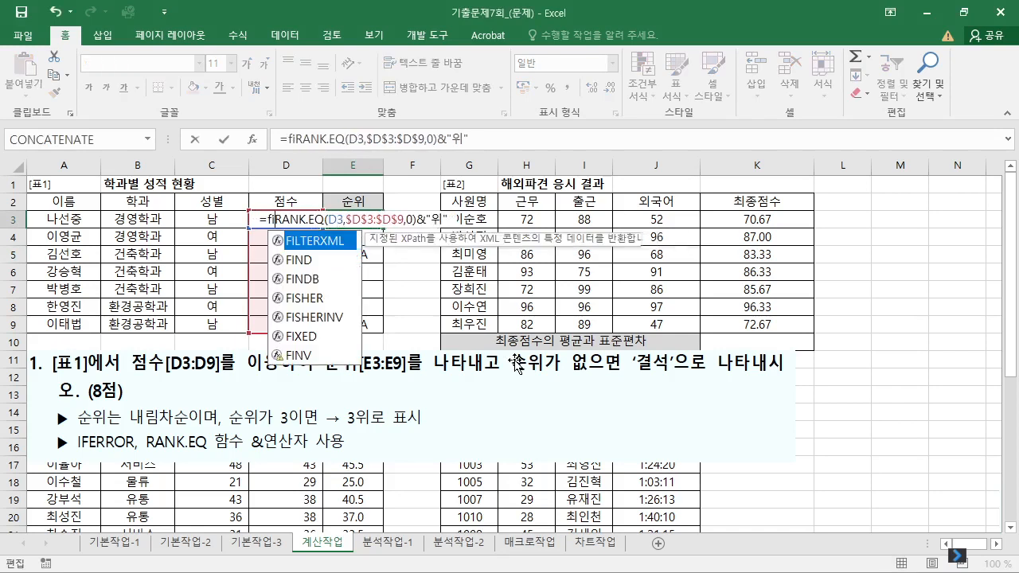
type("if")
key("Down")
key("Tab")
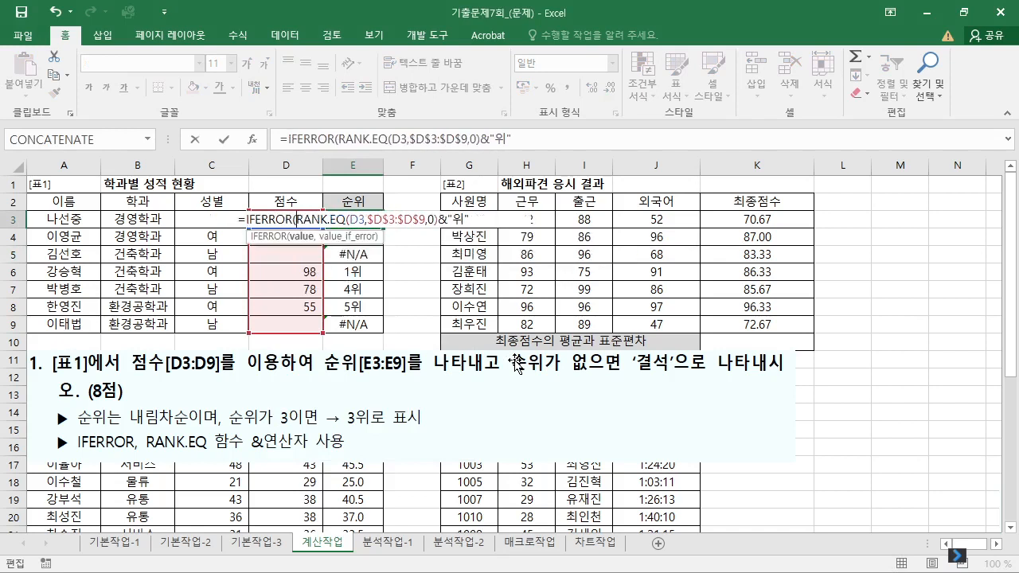
Step: Complete the IFERROR formula in E3 with "결석" as the value_if_error argument and fill it down through E9
type(",")
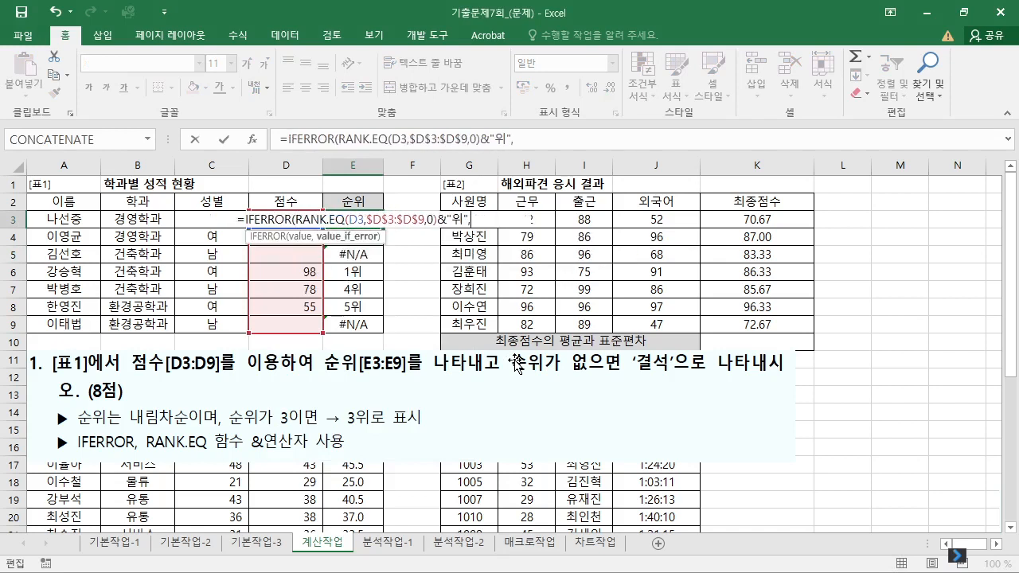
type("\"")
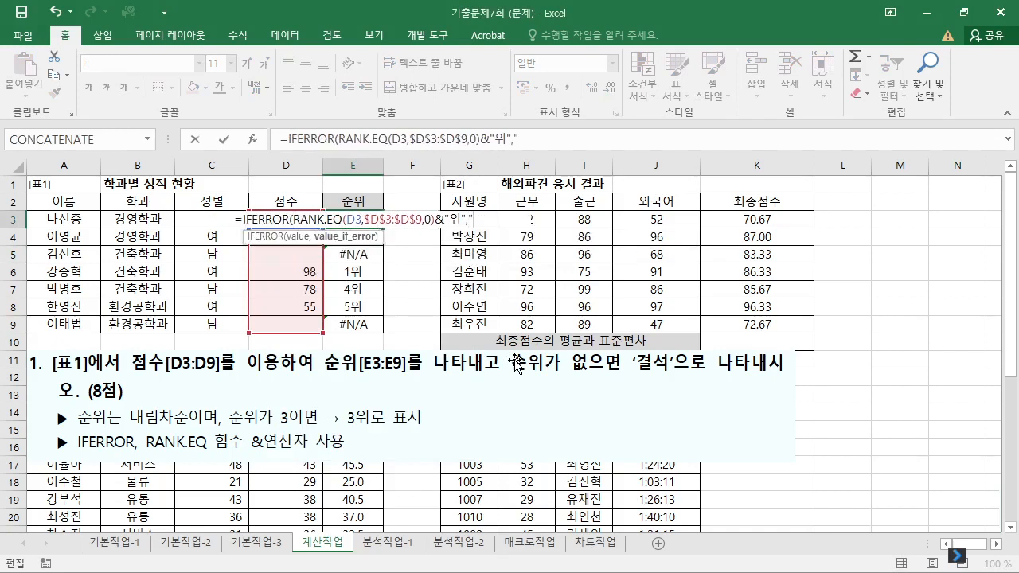
type("결석")
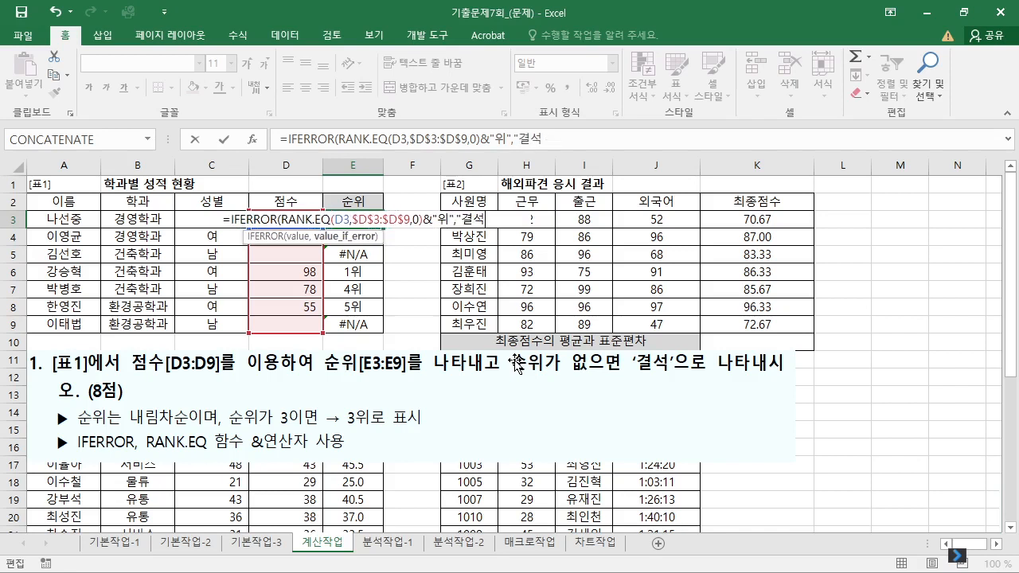
type("\")")
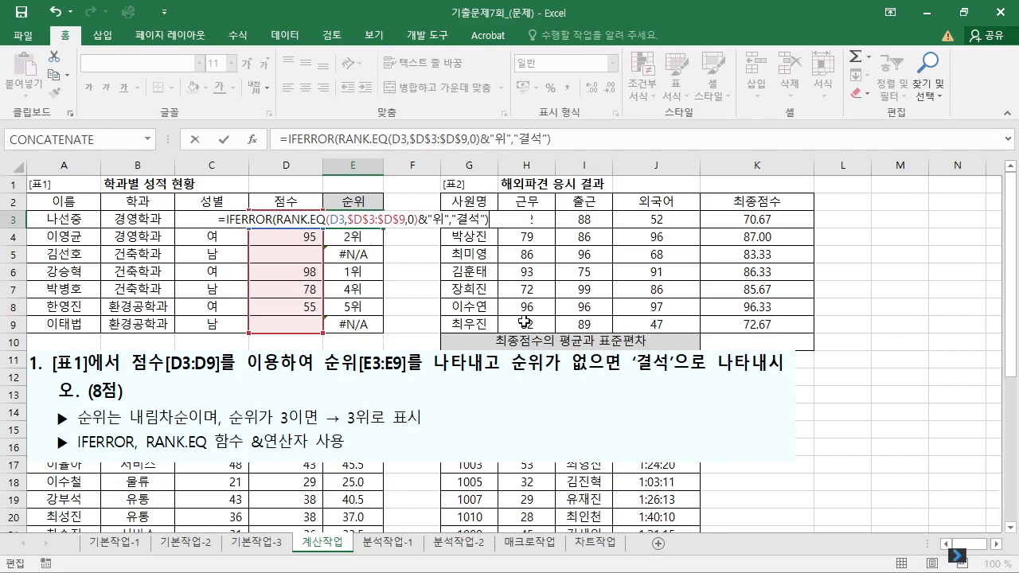
key("Return")
left_click(348, 211)
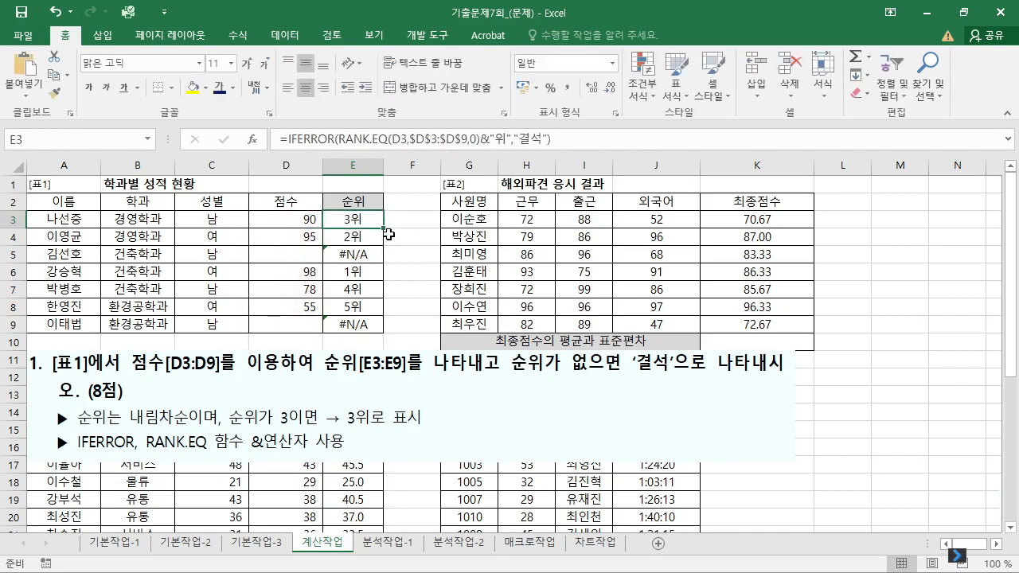
double_click(386, 229)
left_click(374, 324)
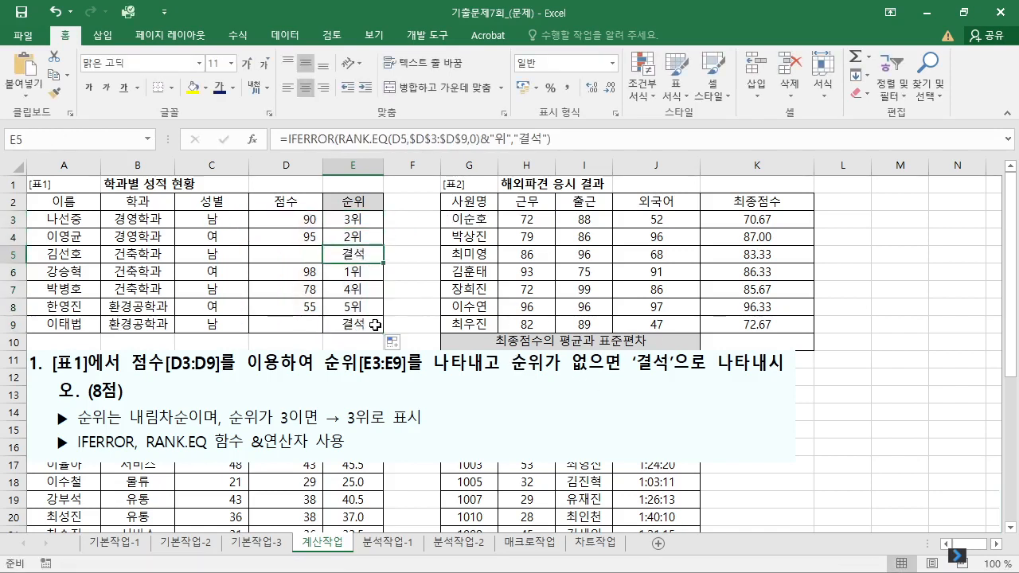
Step: Review the IFERROR function and its "결석" argument in the E3 formula
double_click(366, 220)
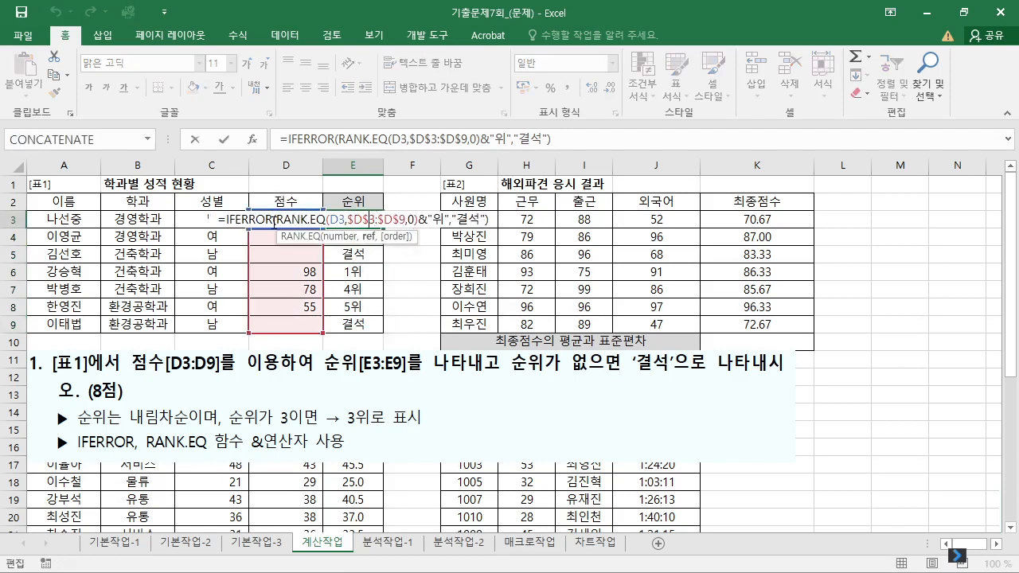
left_click_drag(273, 219, 226, 220)
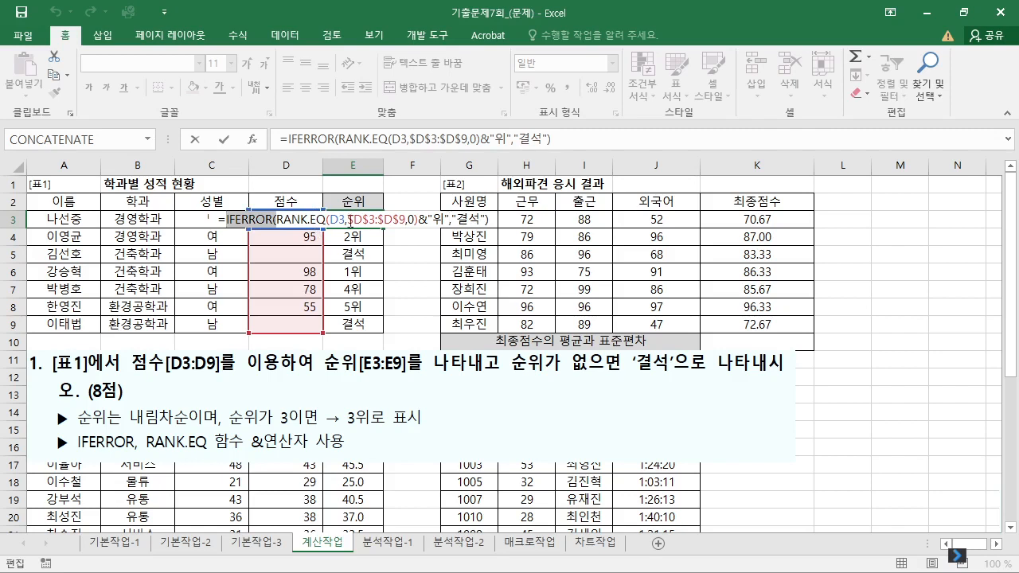
left_click_drag(454, 220, 490, 219)
key("ctrl+Return")
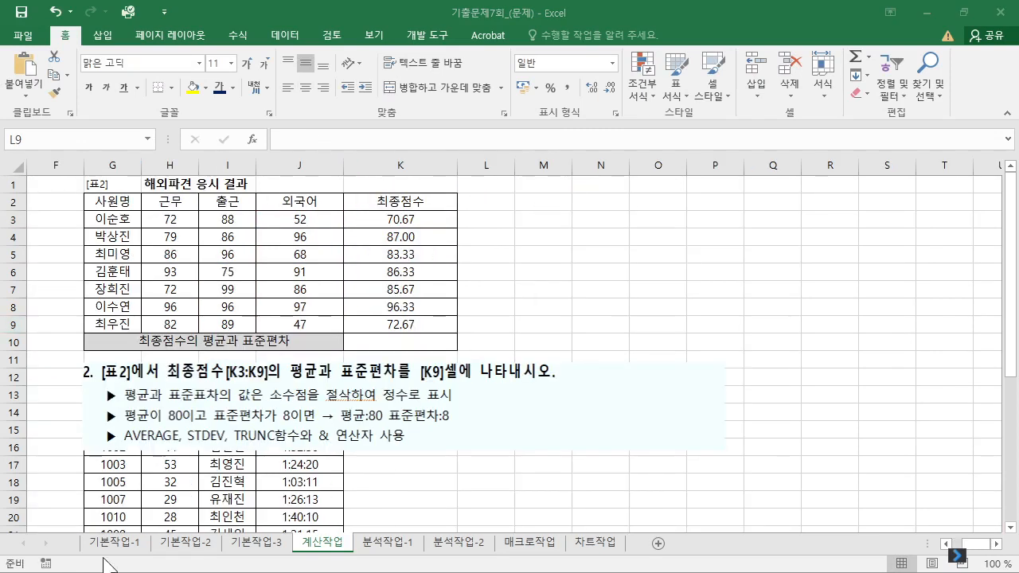
Step: Read the 표2 task requirements for the 최종점수 average and standard deviation, including truncation, output format and required functions
left_click(440, 321)
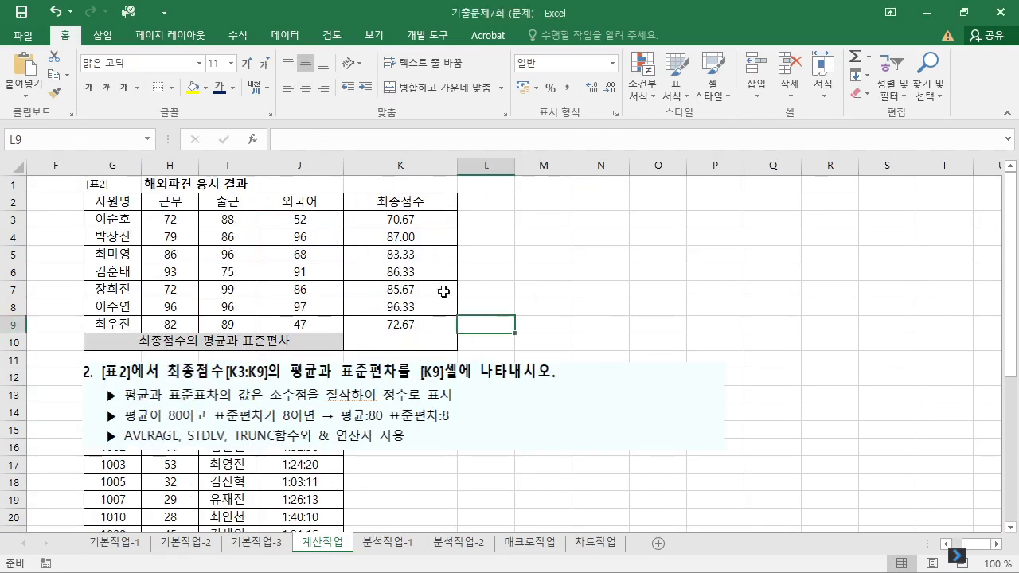
left_click(110, 185)
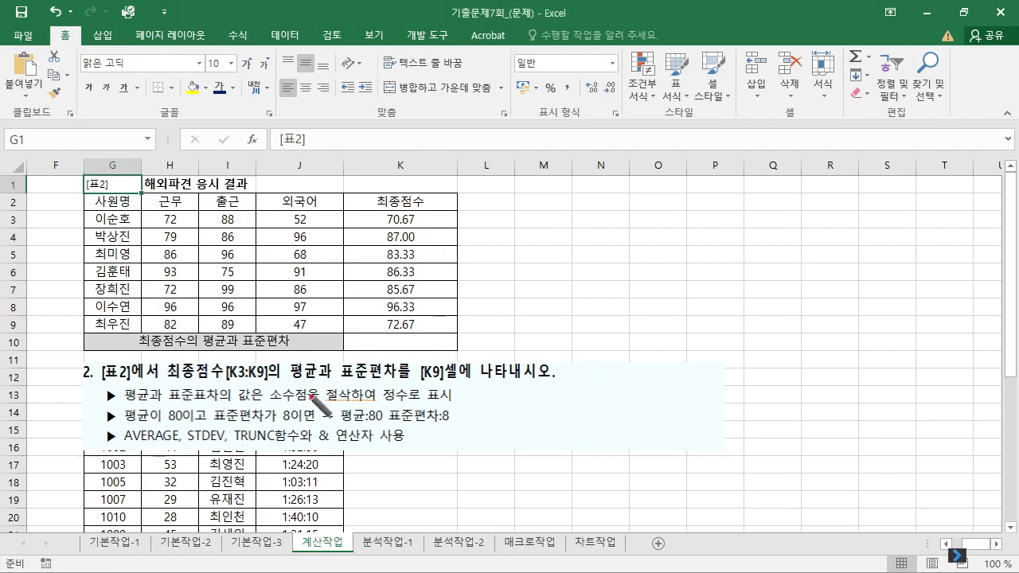
left_click_drag(290, 383, 398, 384)
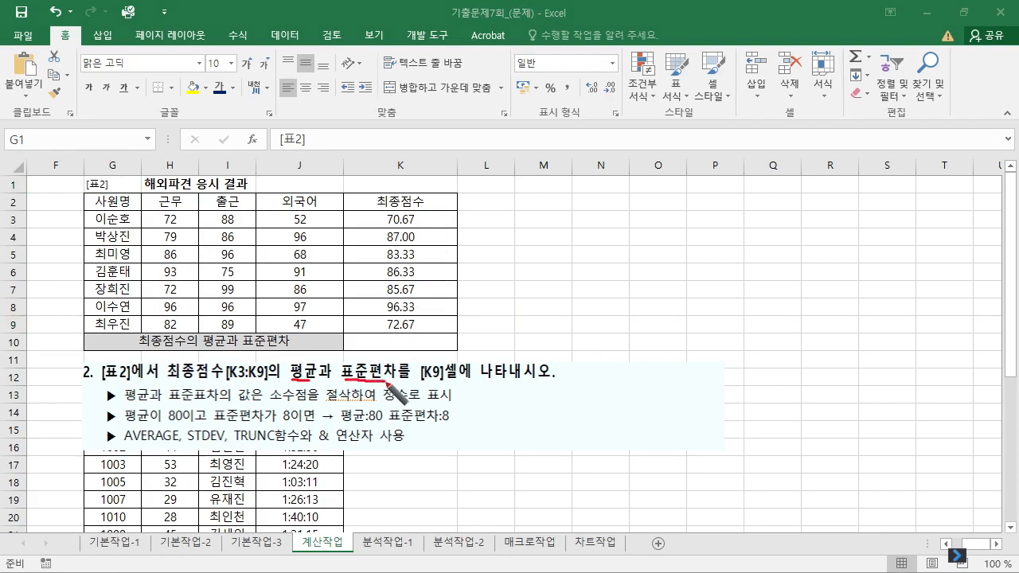
left_click_drag(458, 324, 471, 322)
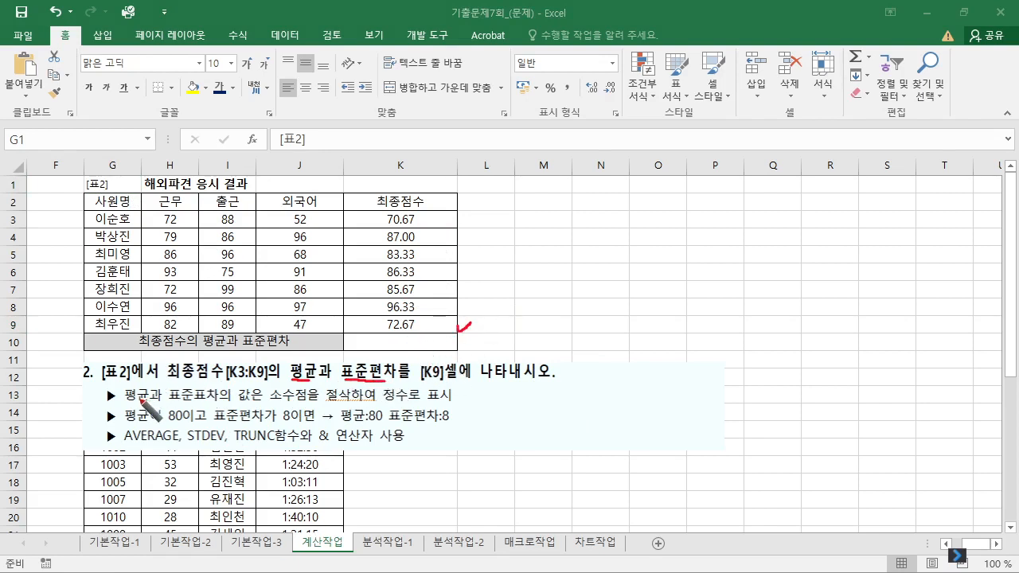
left_click_drag(306, 403, 374, 402)
left_click_drag(235, 450, 272, 447)
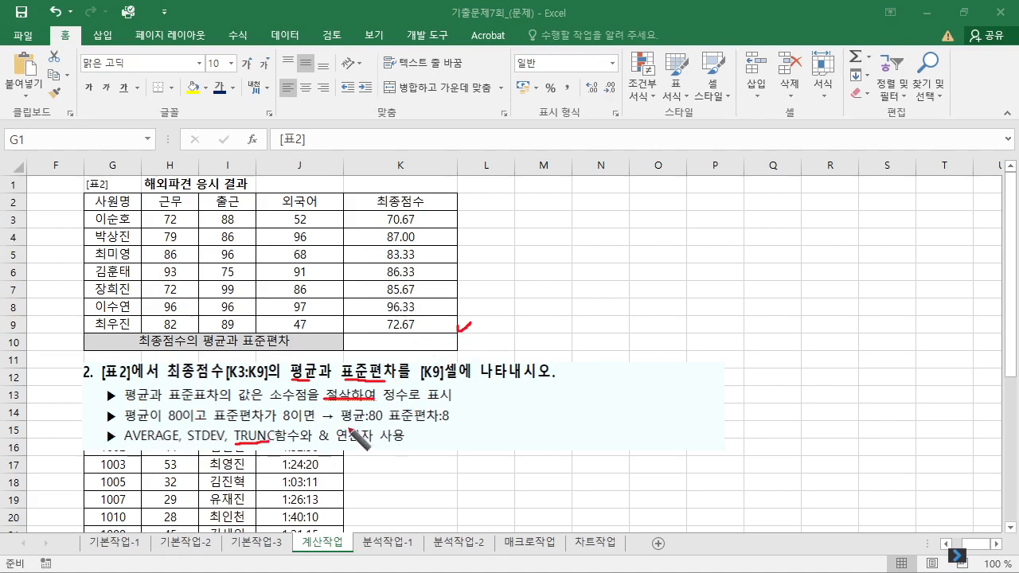
left_click_drag(339, 422, 455, 424)
left_click_drag(318, 446, 334, 448)
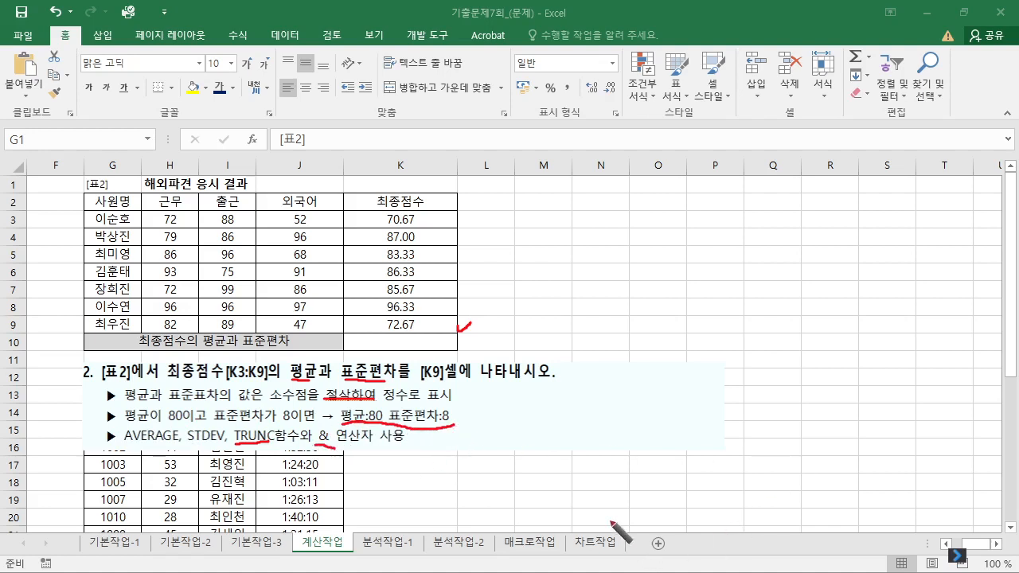
Step: Enter an AVERAGE formula in K10 for the 최종점수 range K3:K9
left_click(382, 344)
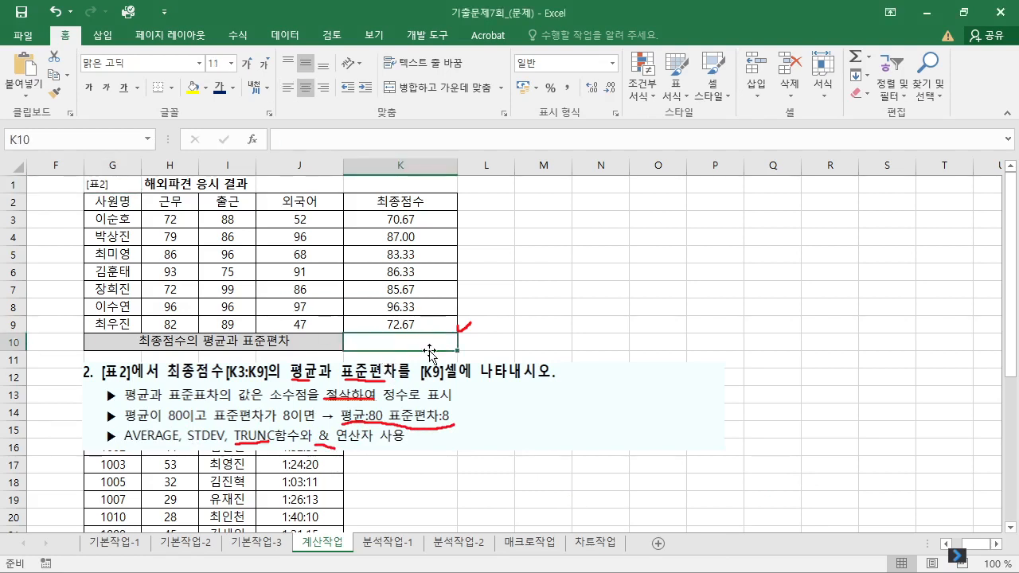
type("=av")
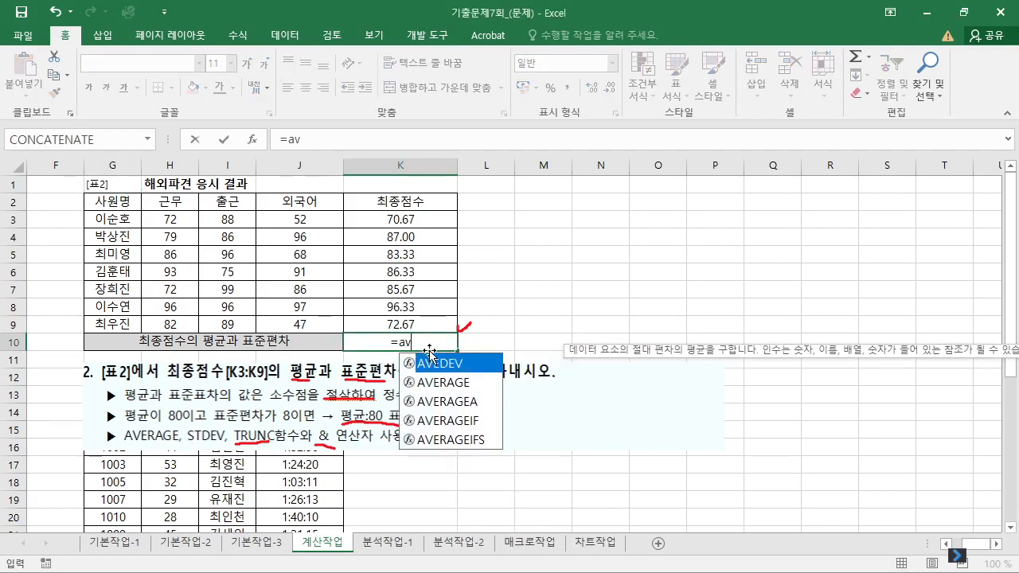
key("BackSpace")
key("BackSpace")
type("AVERAGE(")
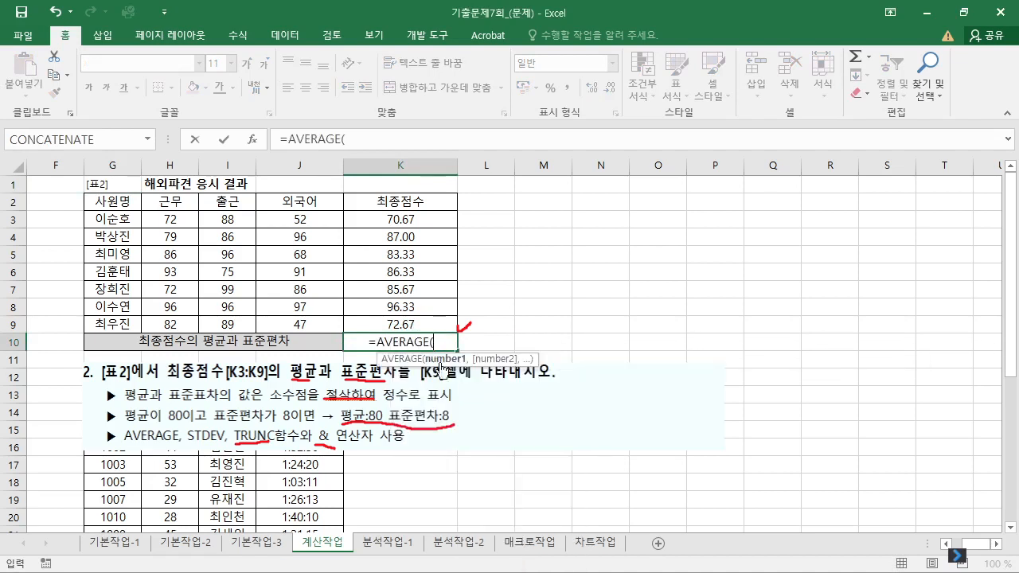
left_click_drag(411, 220, 408, 326)
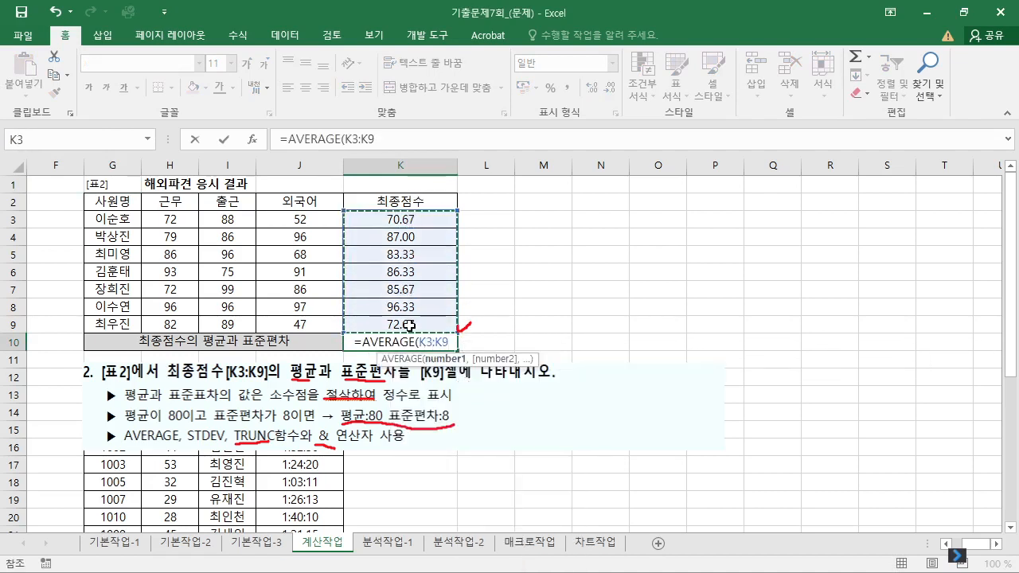
key("Return")
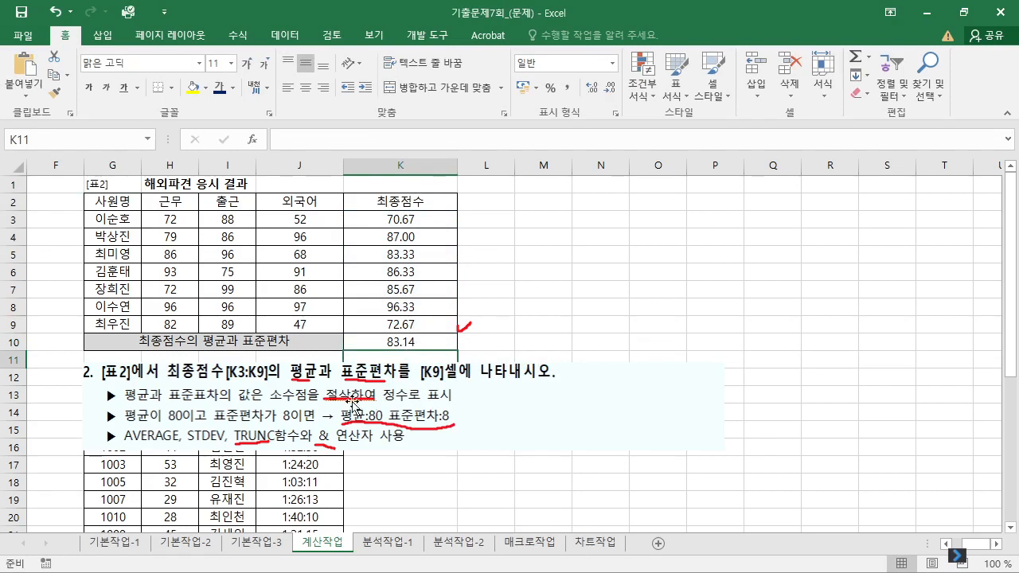
Step: Wrap the AVERAGE formula in K10 in TRUNC to cut off the decimals
double_click(405, 341)
type("TRUNC(AVERAGE(K3:K9")
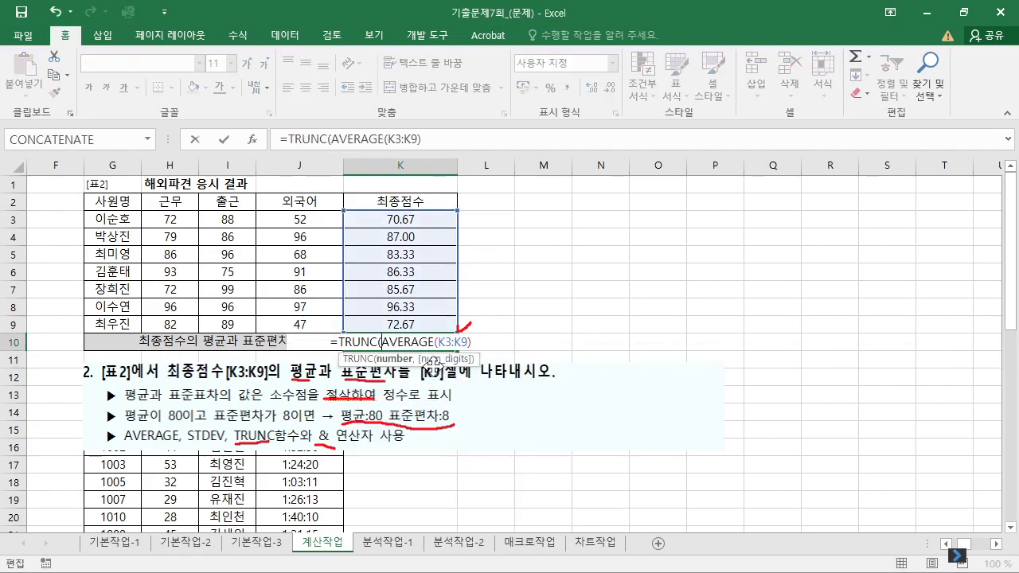
key("Return")
key("Return")
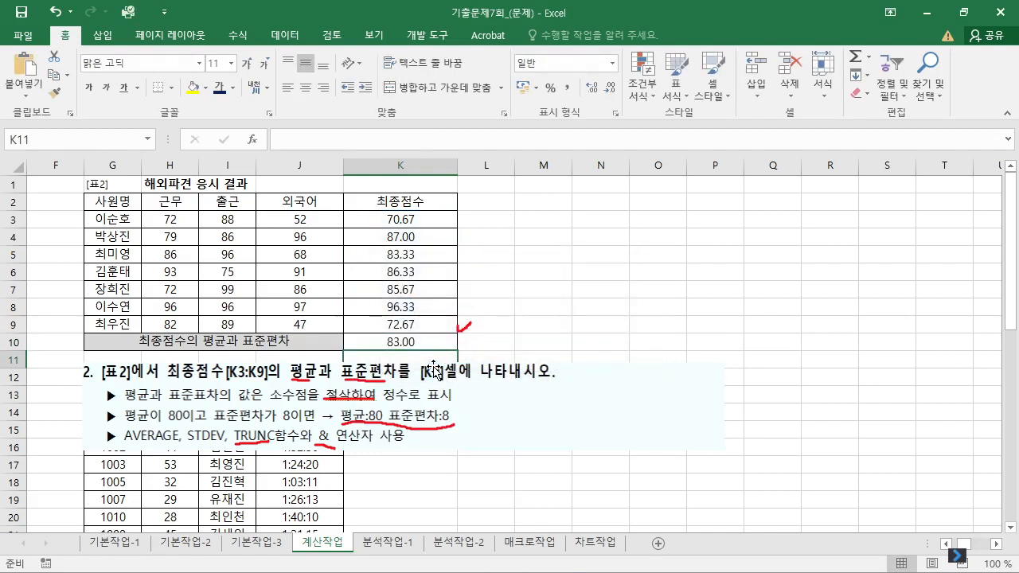
key("Up")
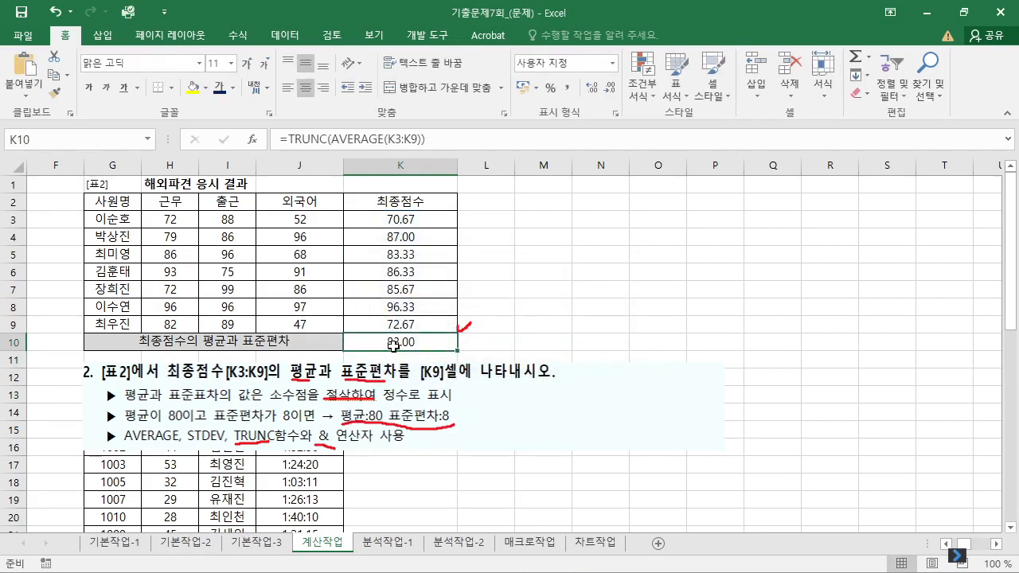
Step: Prefix the TRUNC formula in K10 with the text "평균" joined by the & operator
double_click(394, 345)
key("Home")
key("Right")
type("\"평ㄱ")
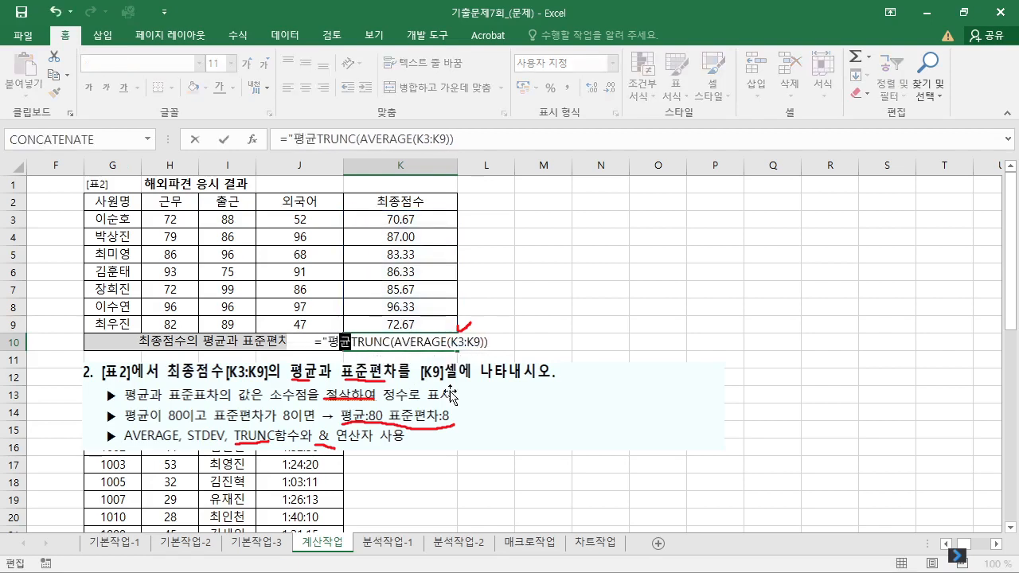
type("\"&")
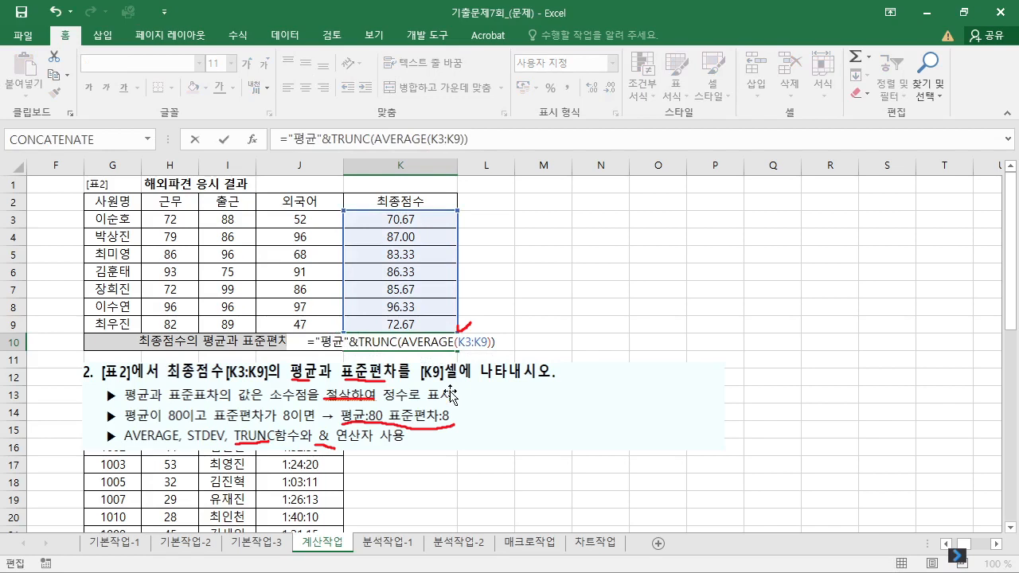
key("Return")
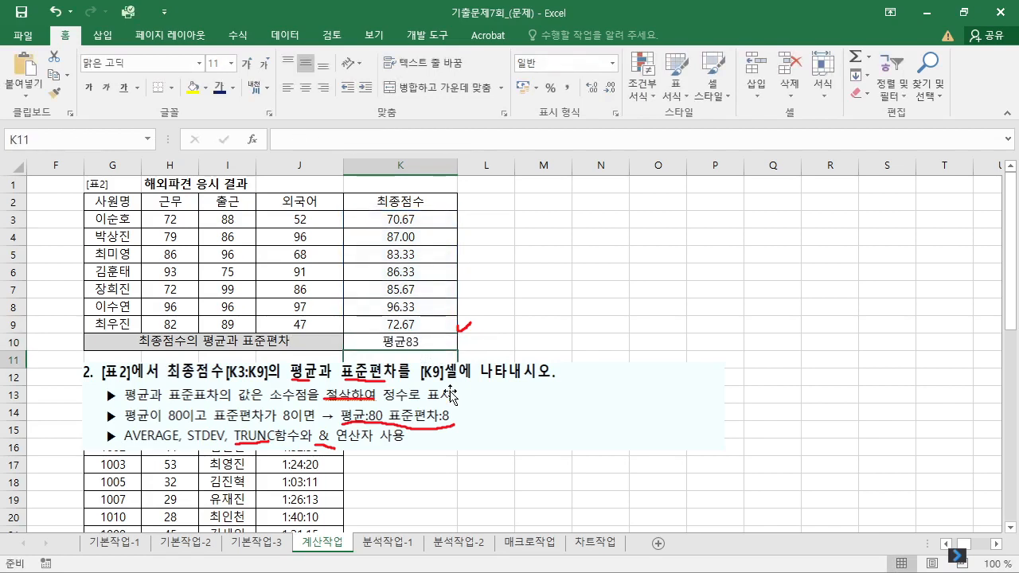
Step: Add a colon to the text prefix in the K10 formula so it reads "평균:"
left_click(425, 345)
double_click(424, 345)
left_click(343, 342)
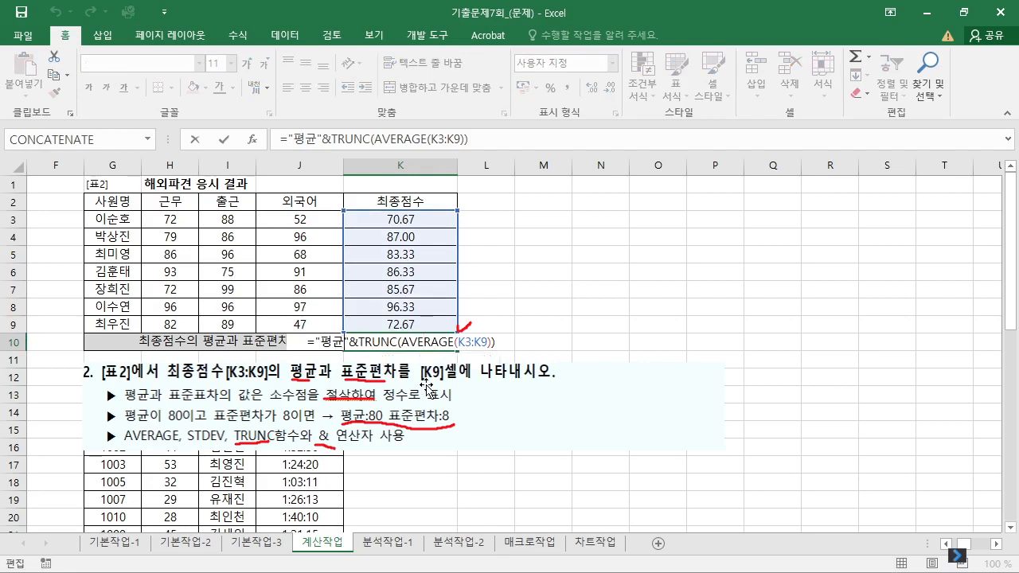
type(":")
key("Return")
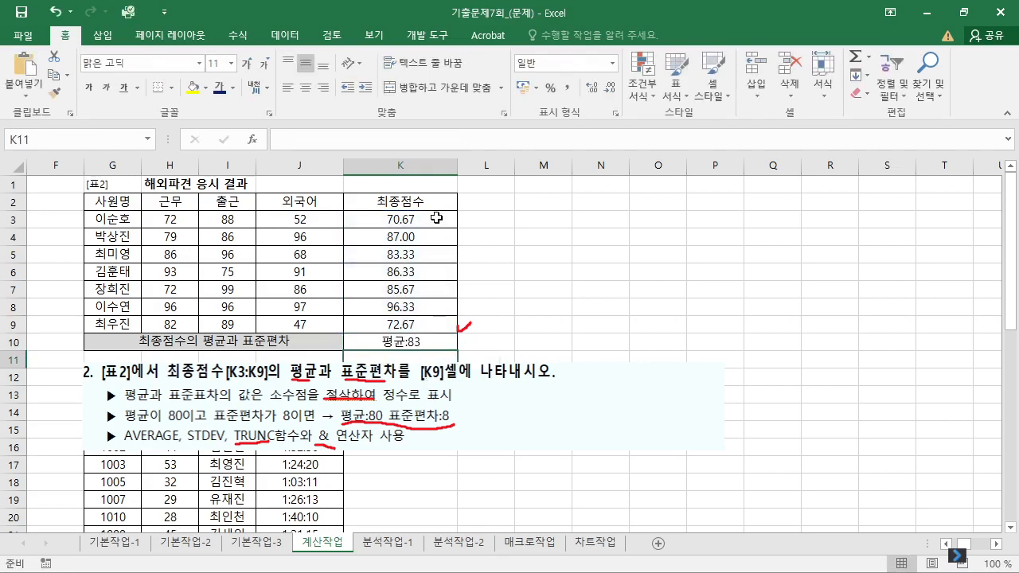
key("ctrl+shift+3")
left_click_drag(385, 401, 396, 395)
key("ctrl+shift+2")
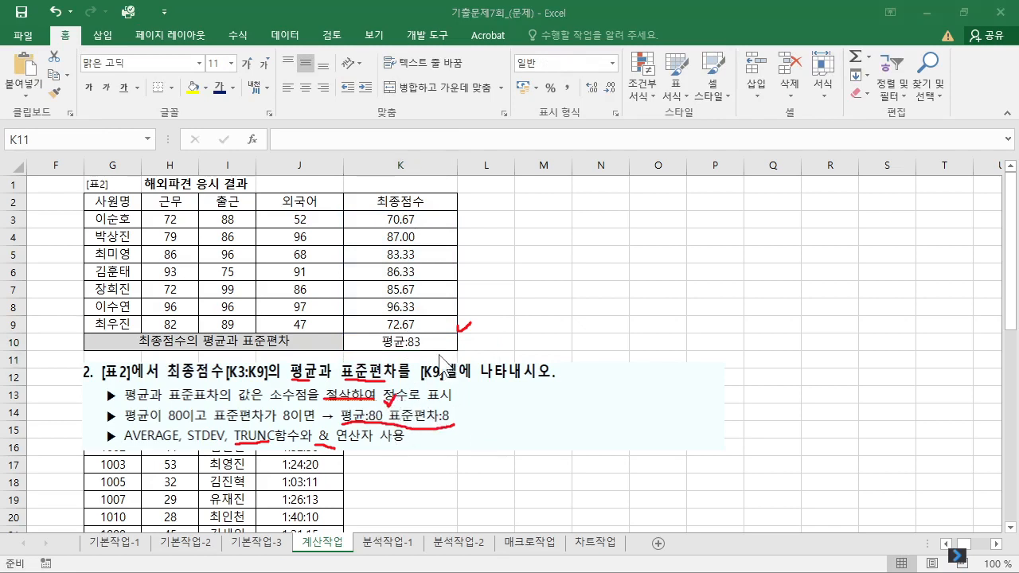
Step: Append a quoted space to the end of the K10 formula with the & operator
double_click(459, 341)
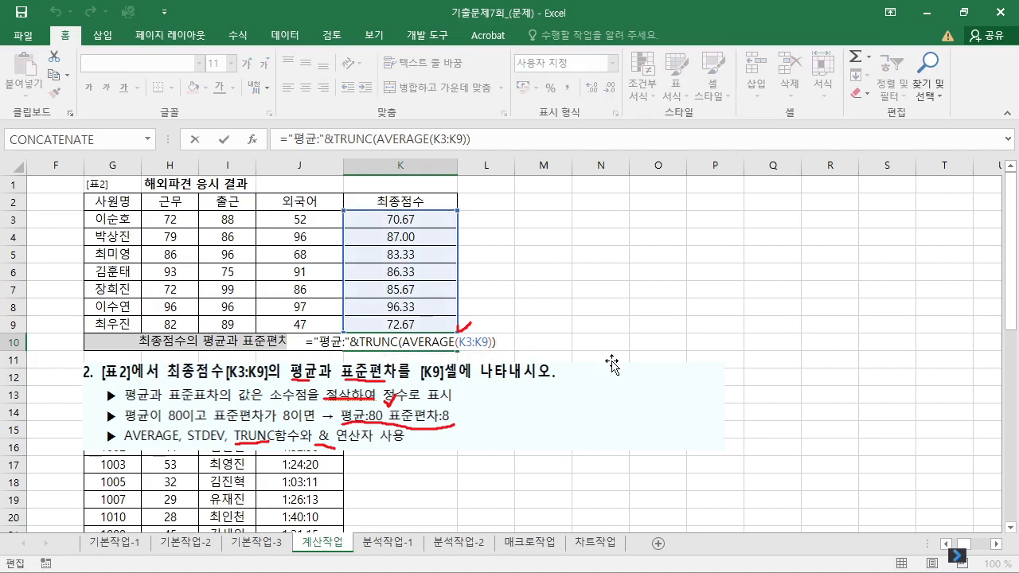
type("&\"")
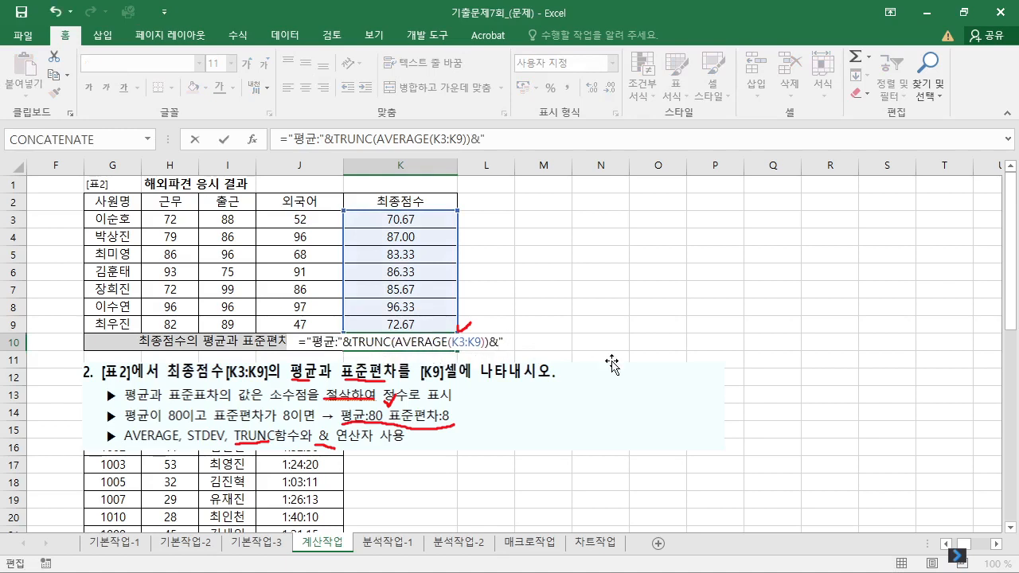
type(" \"")
key("Return")
key("Up")
key("F2")
type("&")
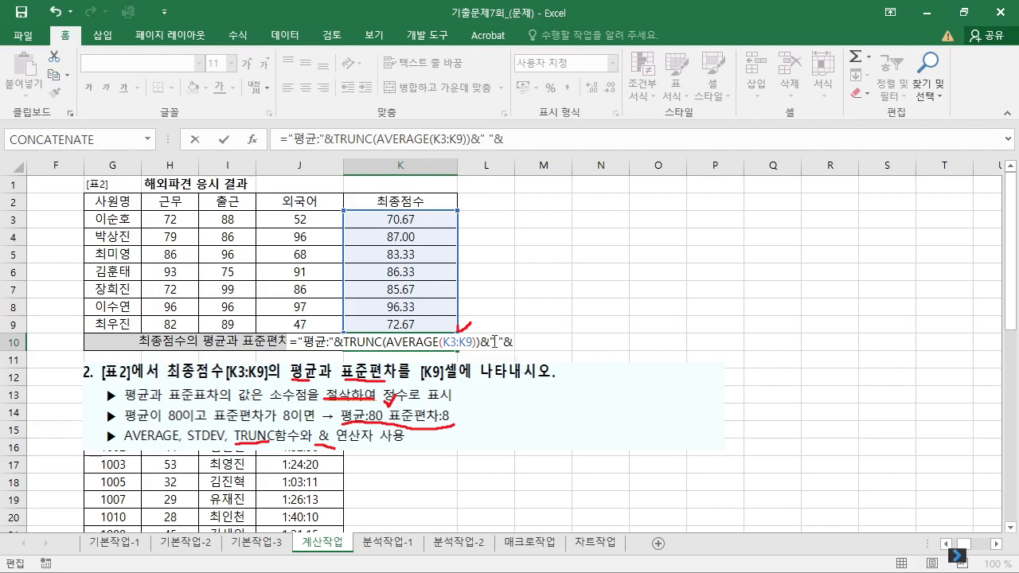
Step: Extend the quoted space at the end of the K10 formula with the label "표준편차:"
left_click_drag(501, 344, 562, 344)
type("표준편")
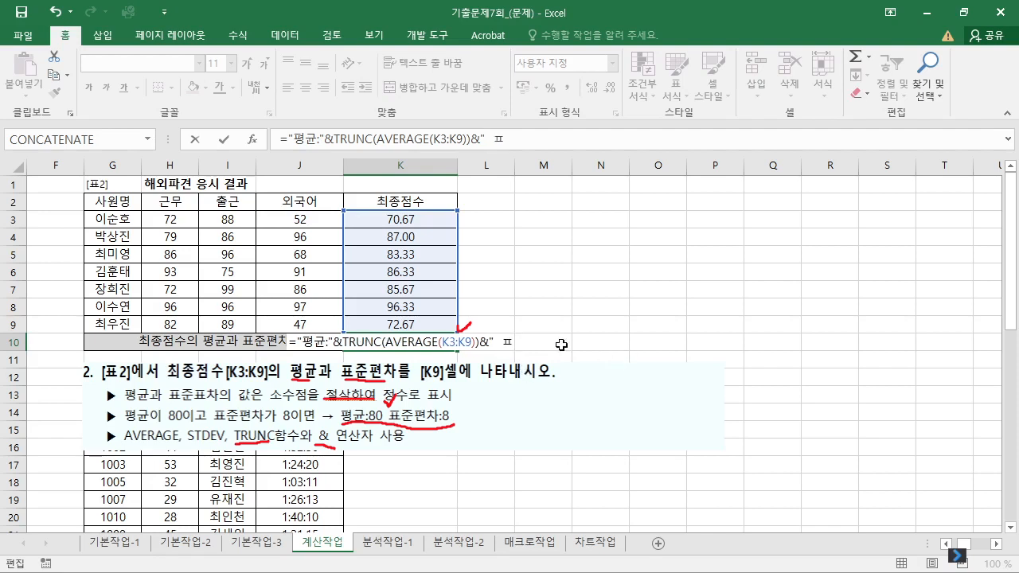
type("차")
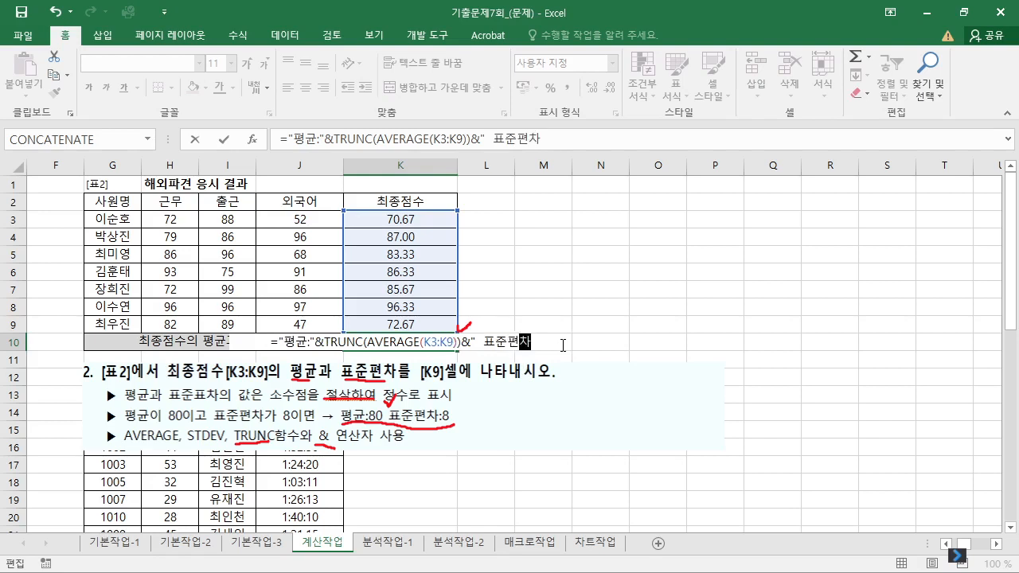
type(":\"")
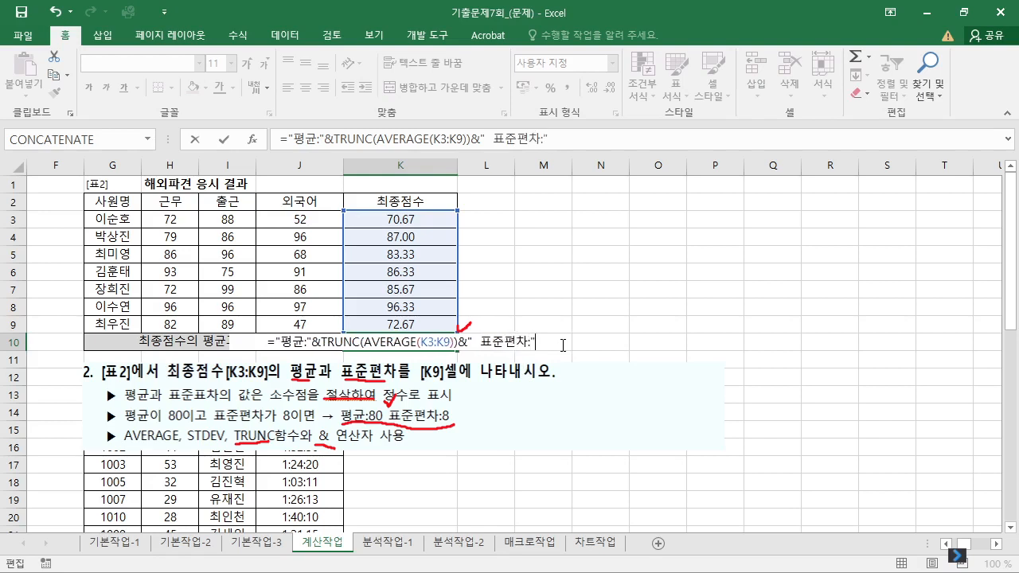
key("Return")
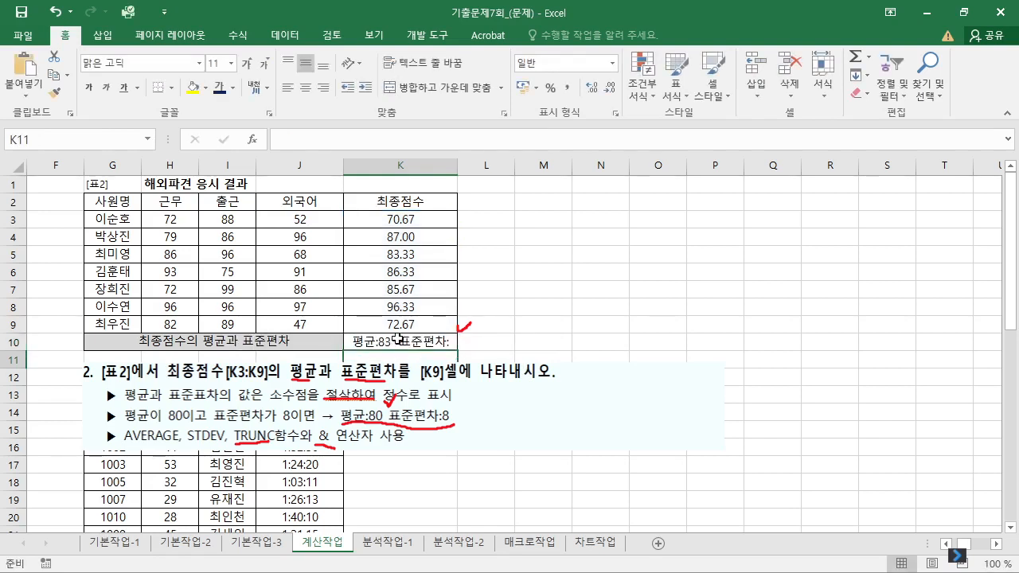
Step: Join STDEV of the 최종점수 range K3:K9 to the end of the K10 formula with the & operator
double_click(426, 342)
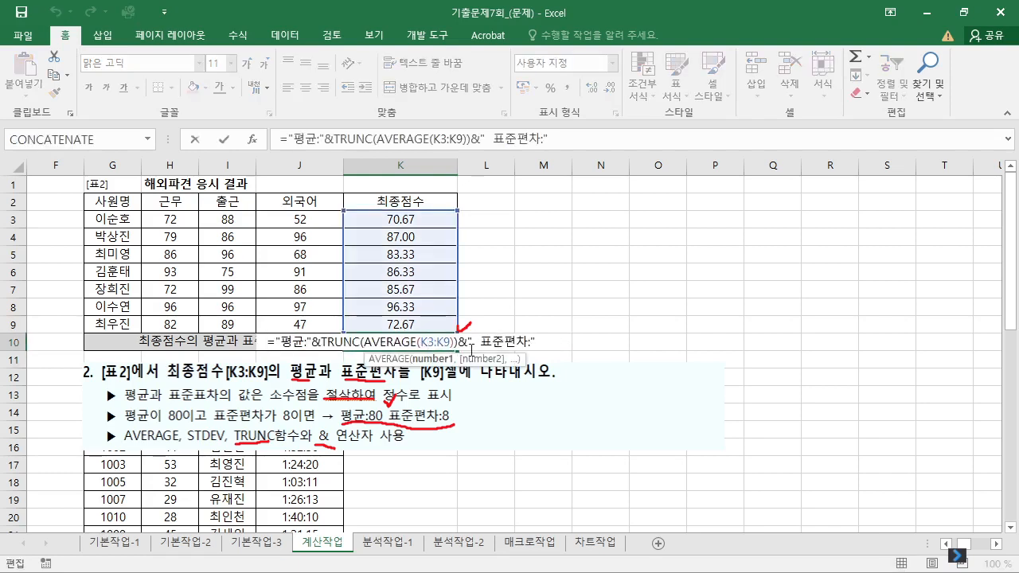
left_click(539, 341)
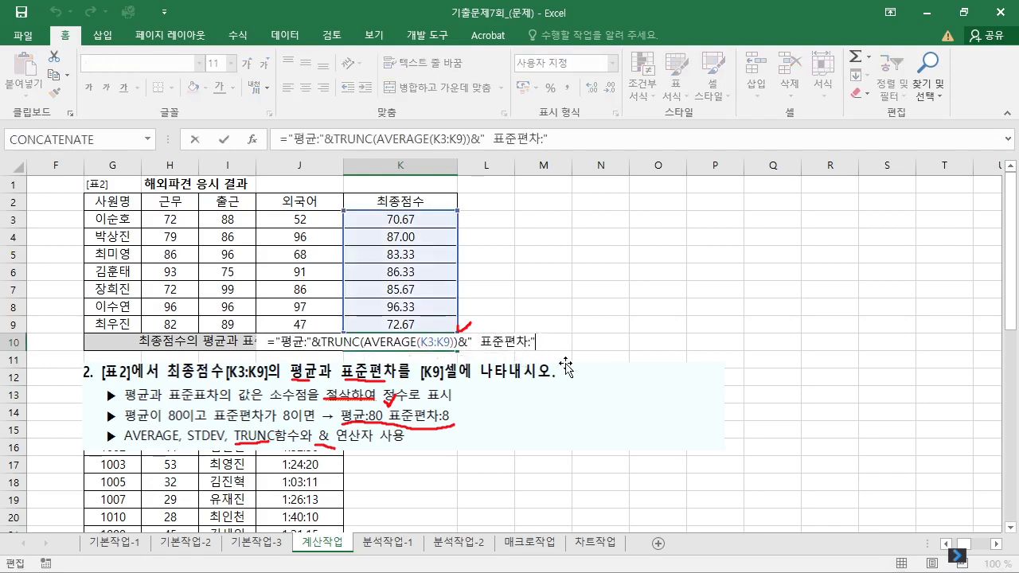
type("&")
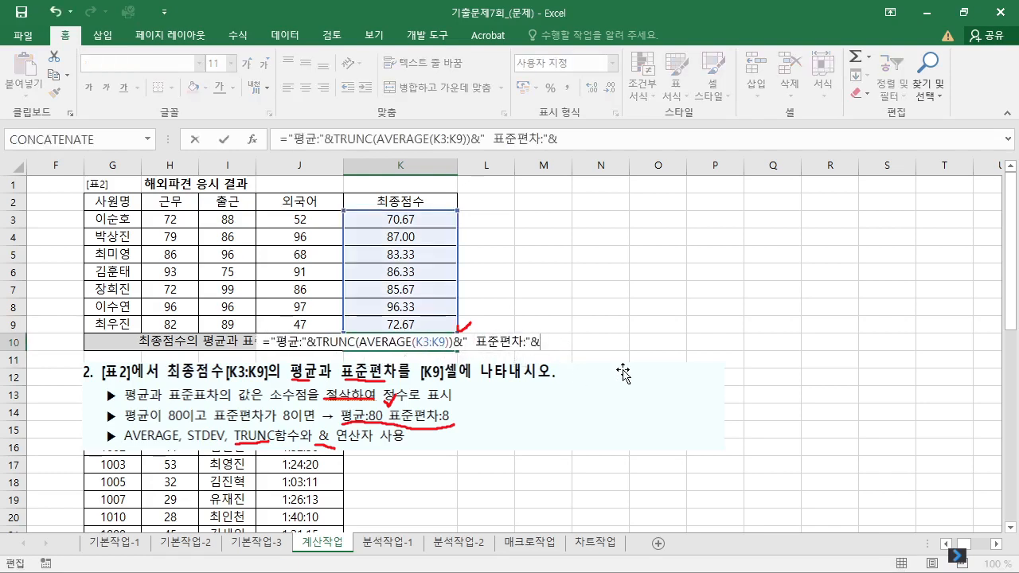
type("ST")
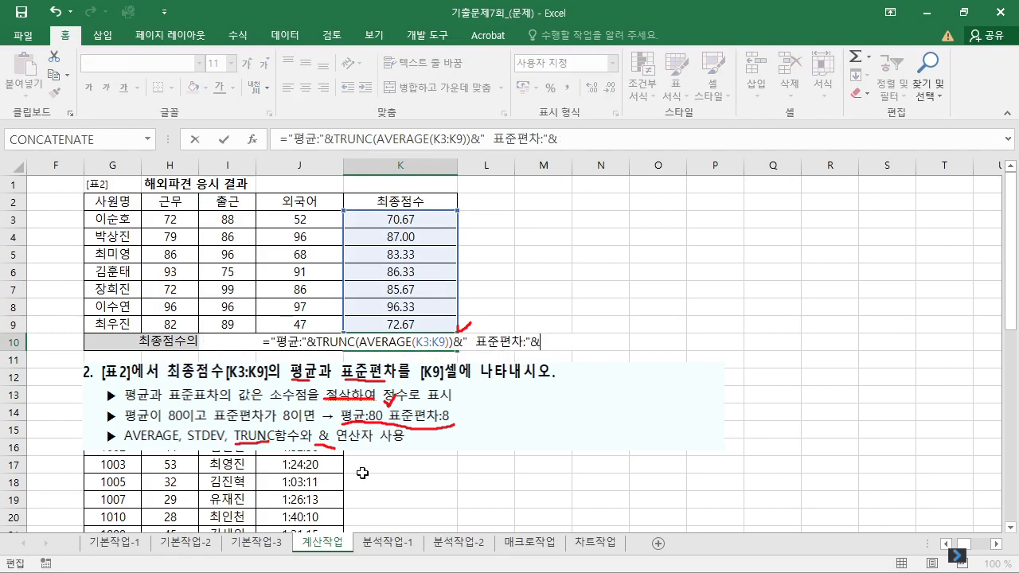
type("DEV")
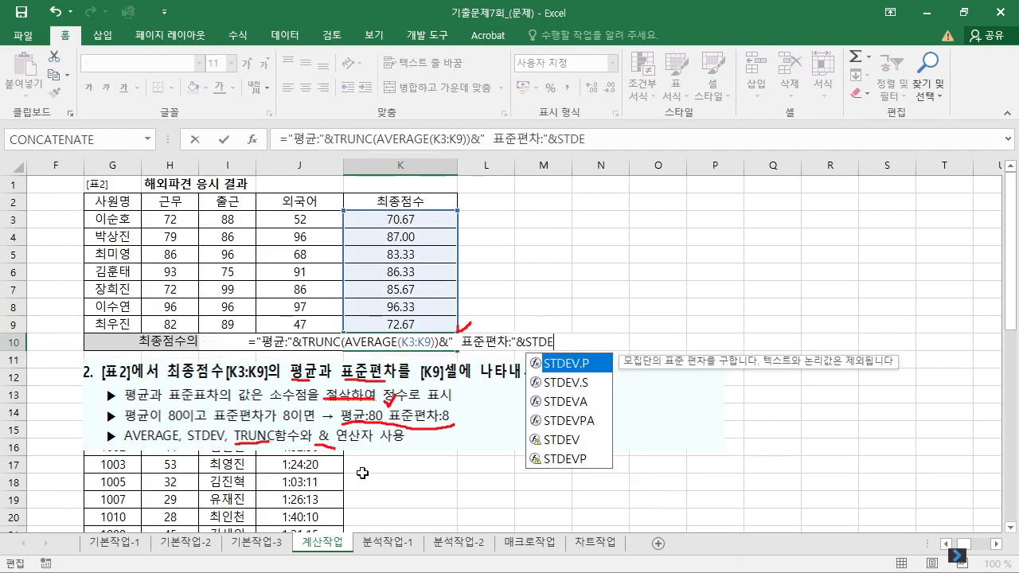
key("Down")
key("Down")
key("Down")
key("Down")
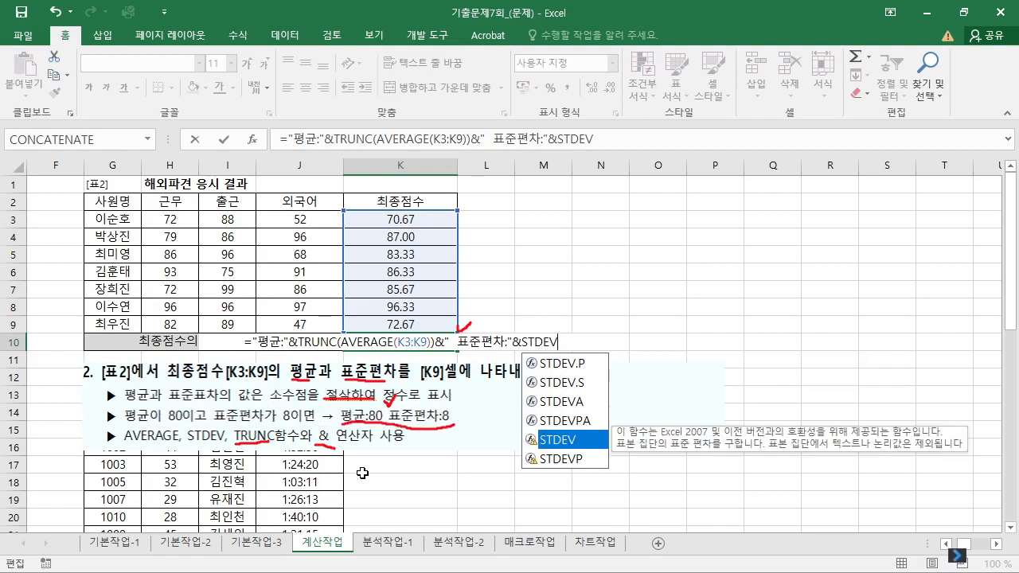
key("Tab")
left_click_drag(410, 226, 402, 324)
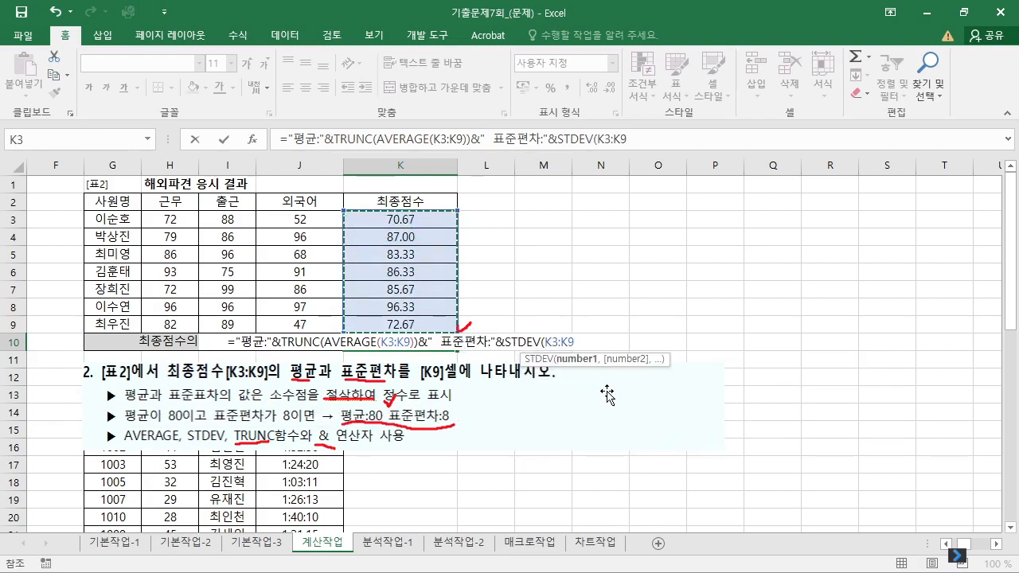
type(")")
key("Return")
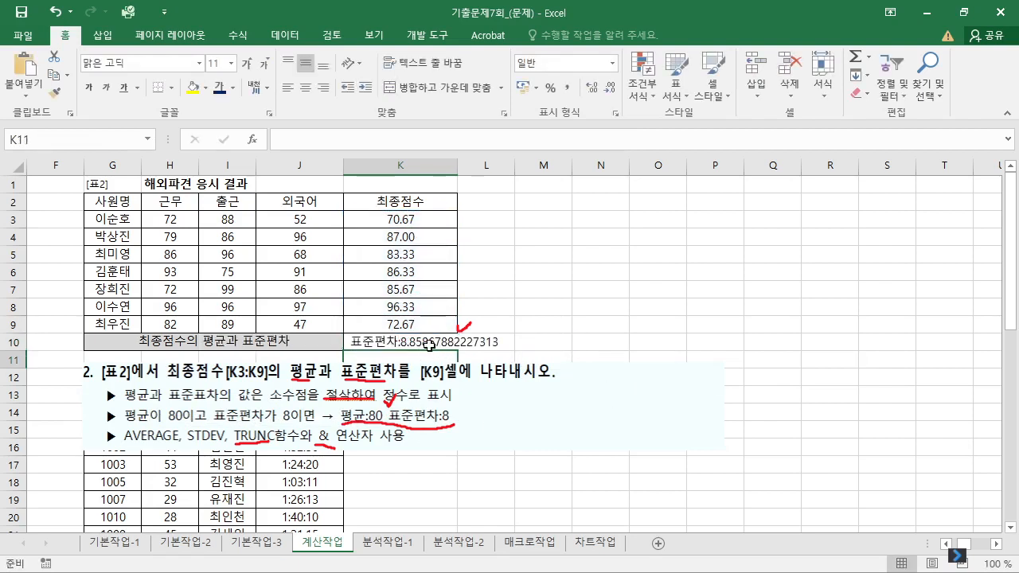
Step: Wrap the STDEV part of the K10 formula in TRUNC to cut off its decimals
left_click(429, 344)
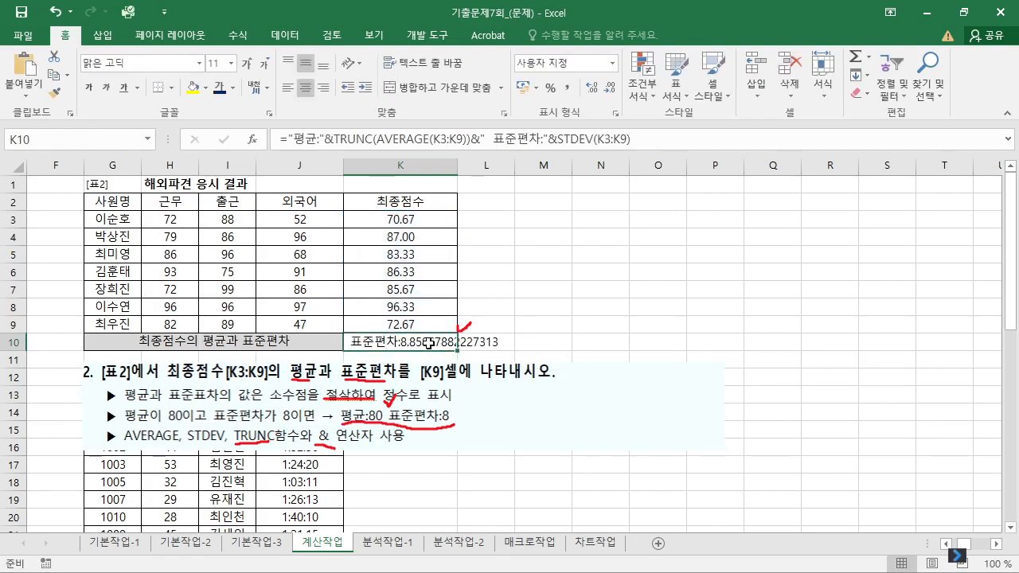
double_click(428, 344)
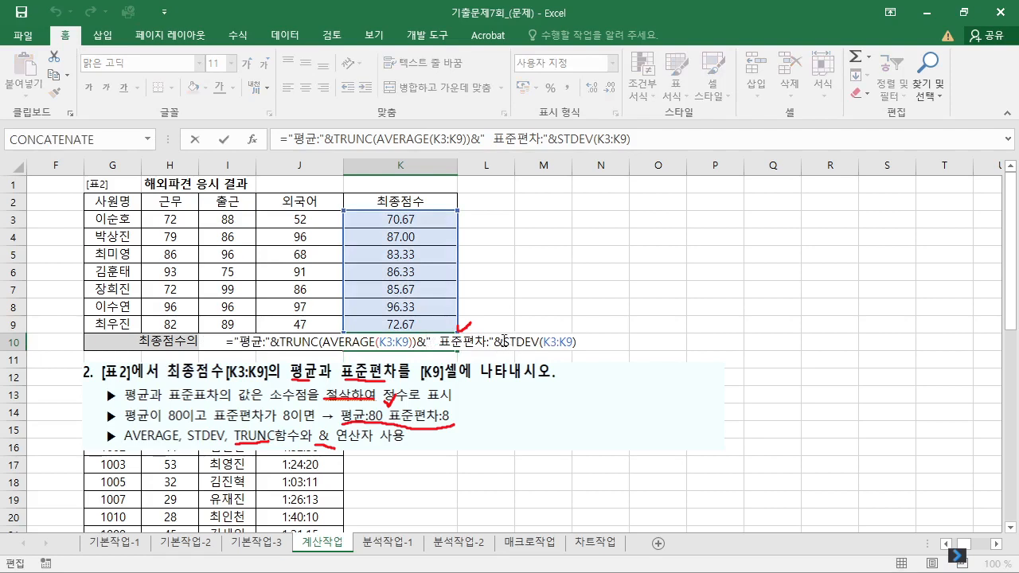
left_click(503, 342)
type("TRUN")
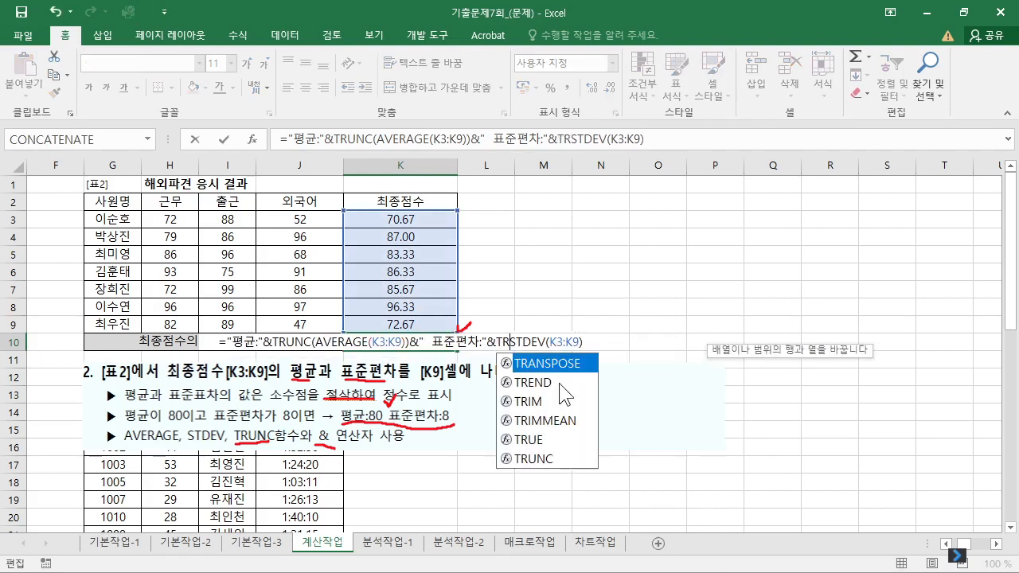
type("C(")
key("Return")
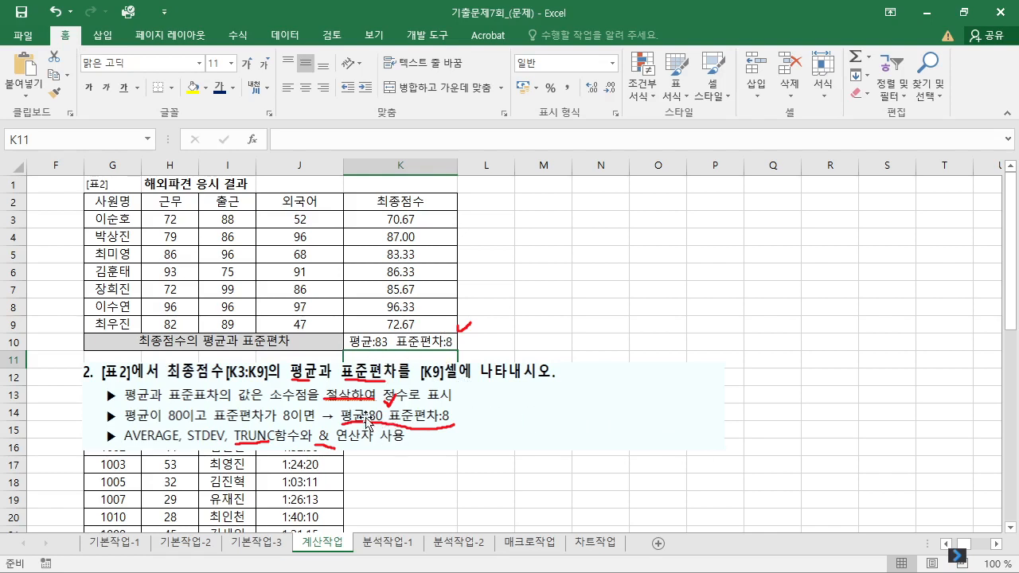
Step: Review the K10 formula part by part: the two text labels, the separating space, and the TRUNC-wrapped AVERAGE and STDEV functions
double_click(435, 341)
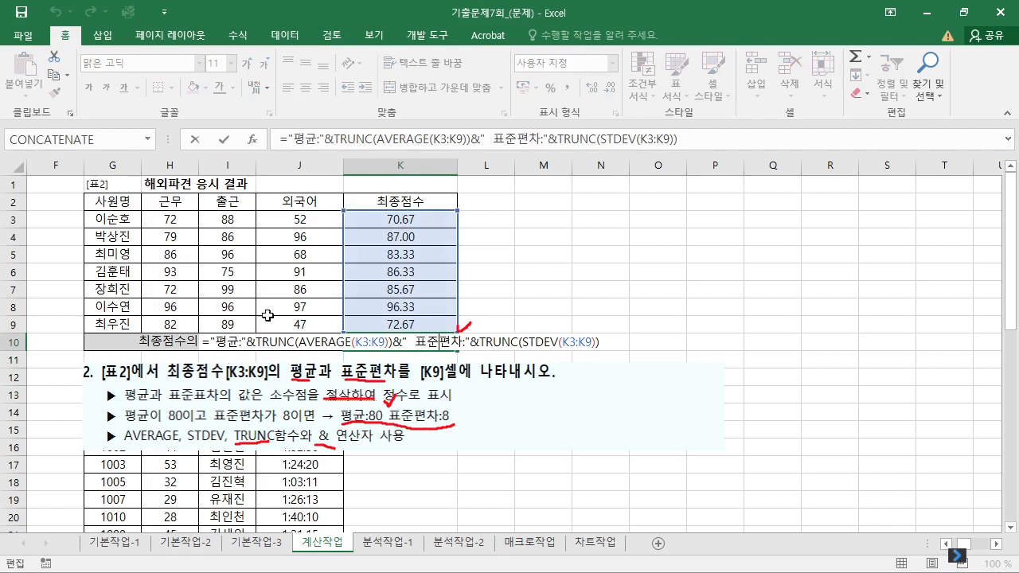
left_click_drag(266, 339, 380, 341)
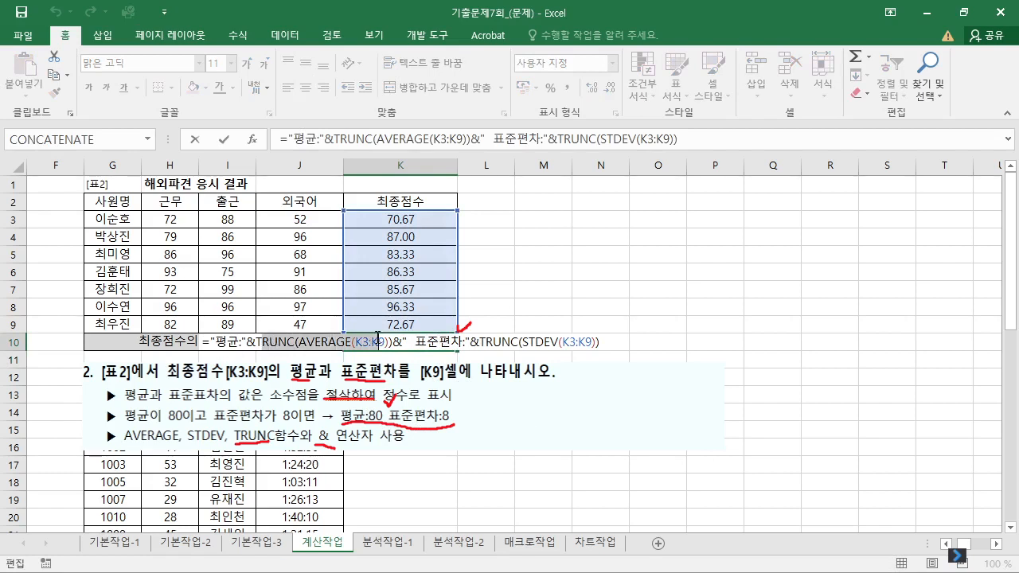
left_click_drag(511, 345, 569, 340)
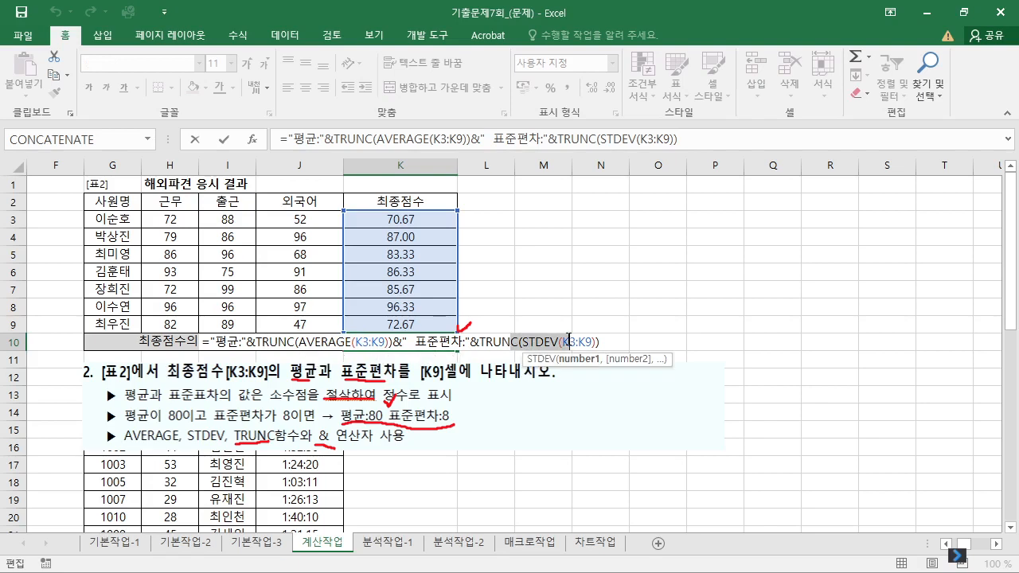
left_click_drag(214, 342, 254, 345)
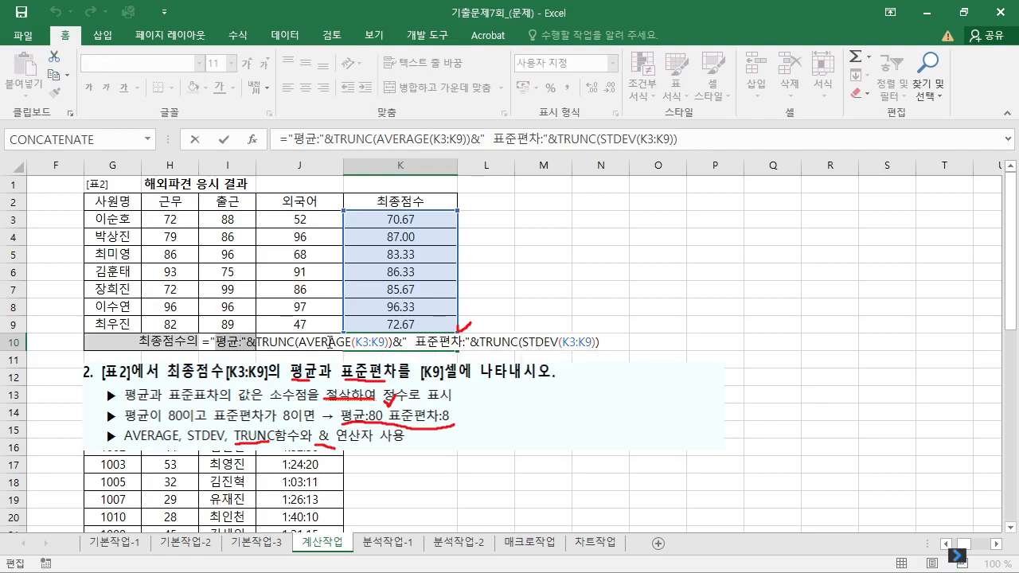
left_click_drag(407, 342, 412, 343)
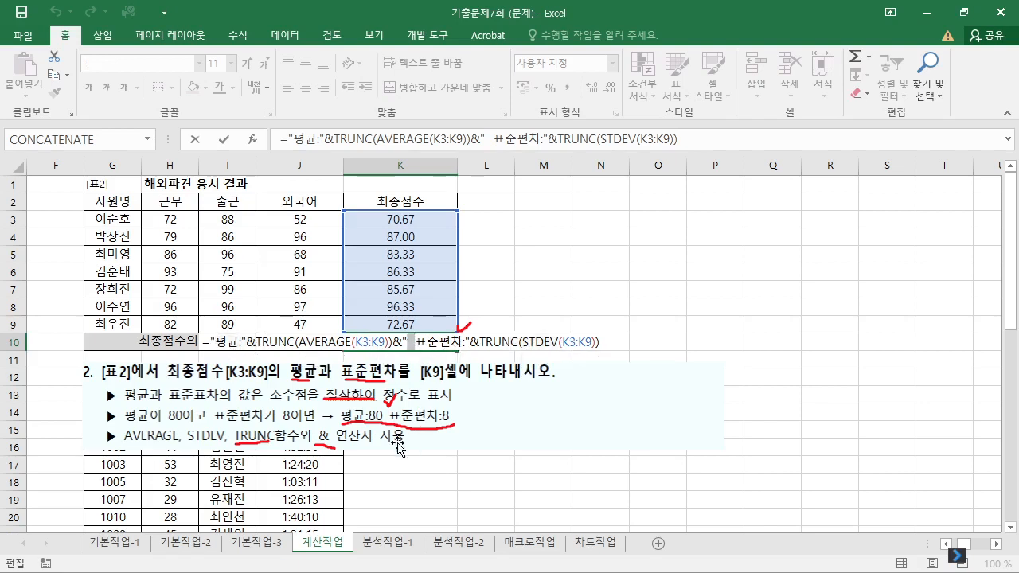
left_click_drag(416, 343, 466, 341)
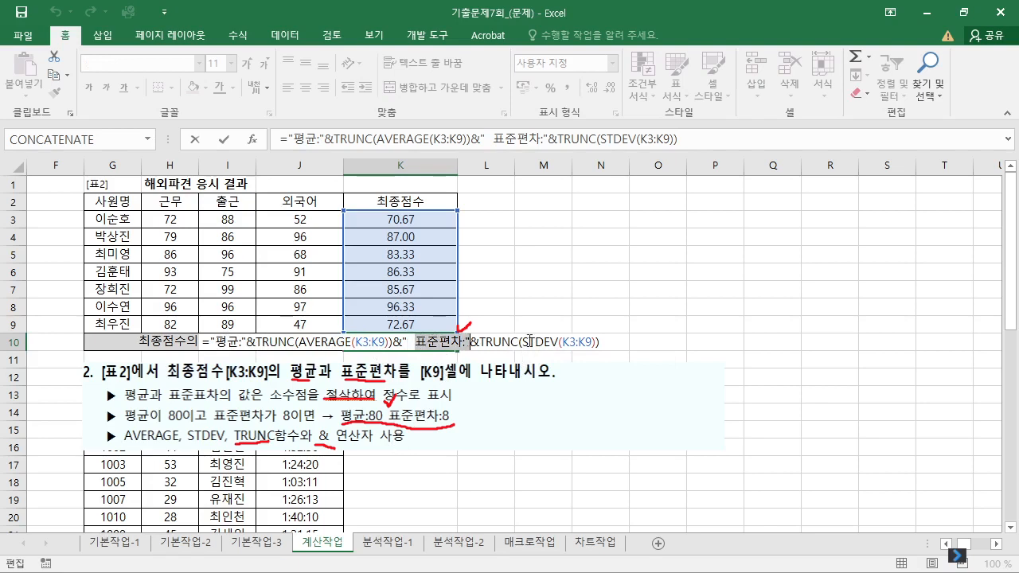
left_click(562, 345)
key("Return")
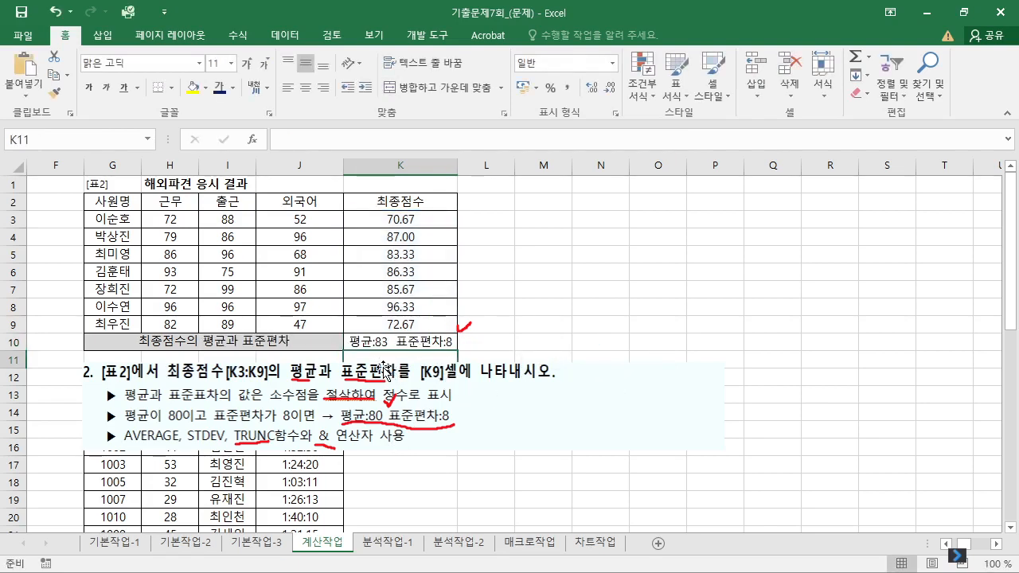
Step: Go to 표3 and select E22, the result cell for the ratio of departments excluding 서비스
key("ctrl+e")
left_click(509, 345)
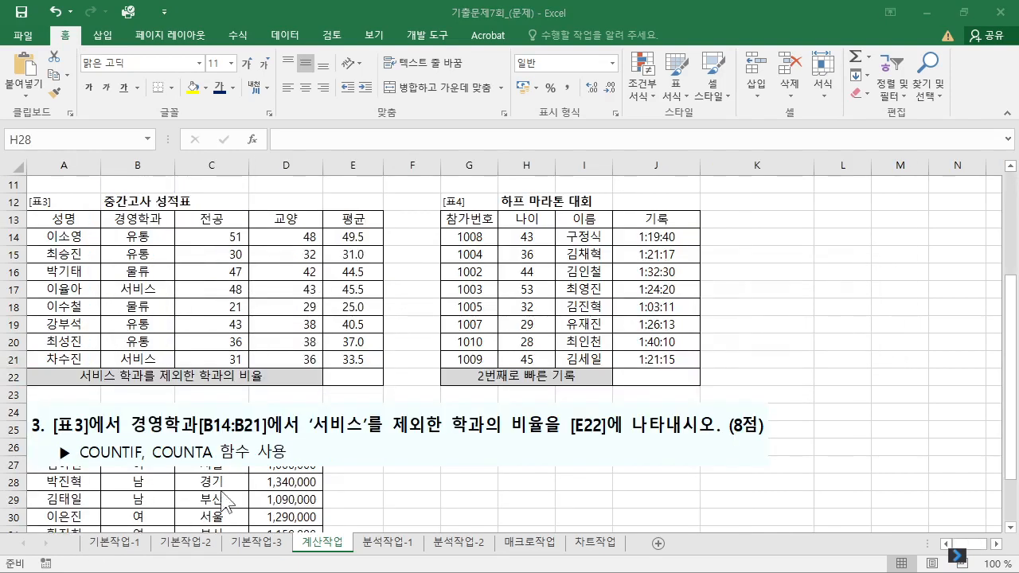
left_click(346, 355)
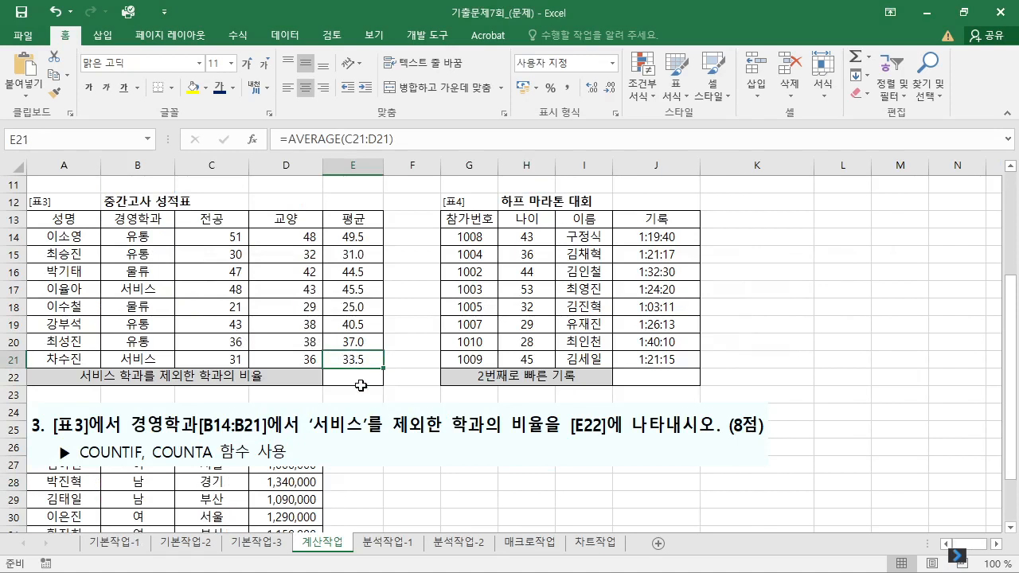
left_click(364, 383)
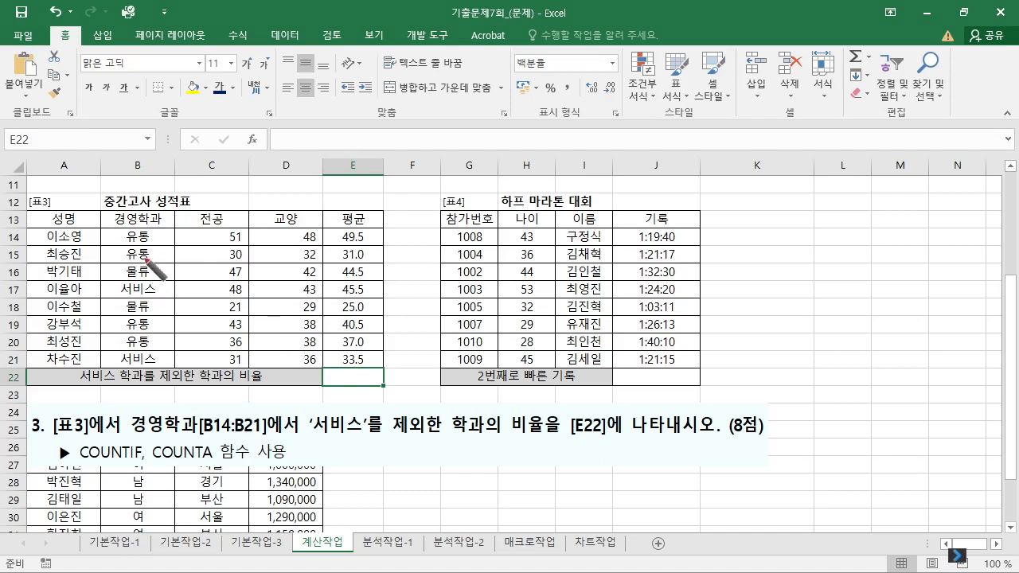
left_click_drag(161, 283, 172, 283)
left_click_drag(158, 350, 170, 356)
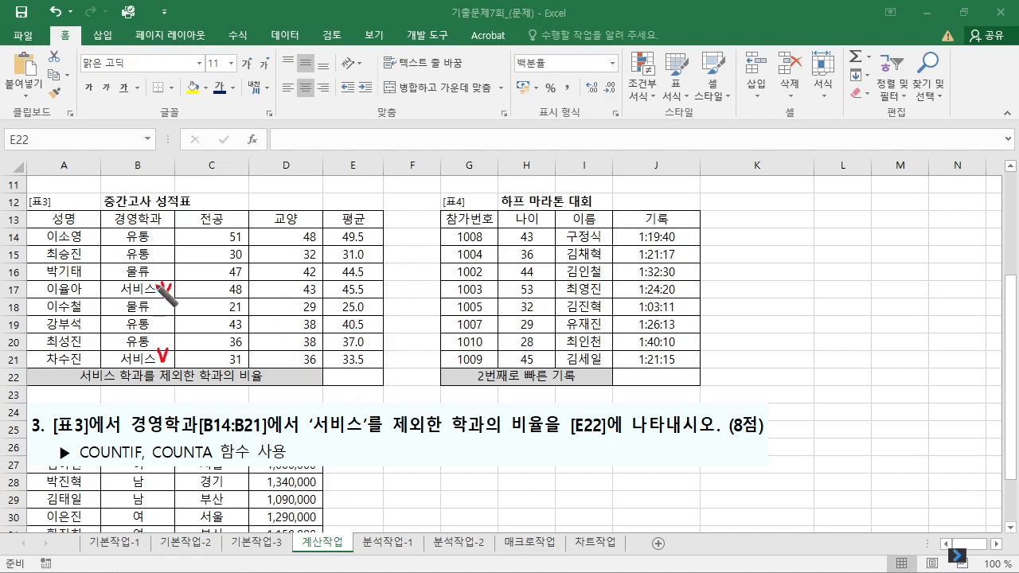
mouse_move(395, 377)
left_mouse_down()
mouse_move(387, 398)
mouse_move(394, 390)
mouse_move(381, 374)
left_mouse_up()
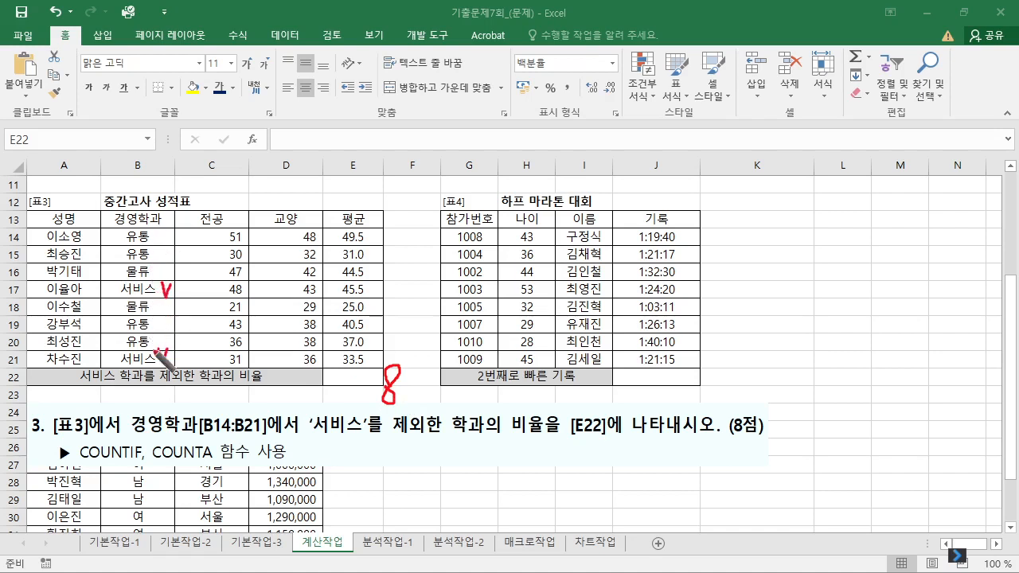
mouse_move(350, 371)
left_mouse_down()
mouse_move(347, 388)
mouse_move(360, 401)
left_mouse_up()
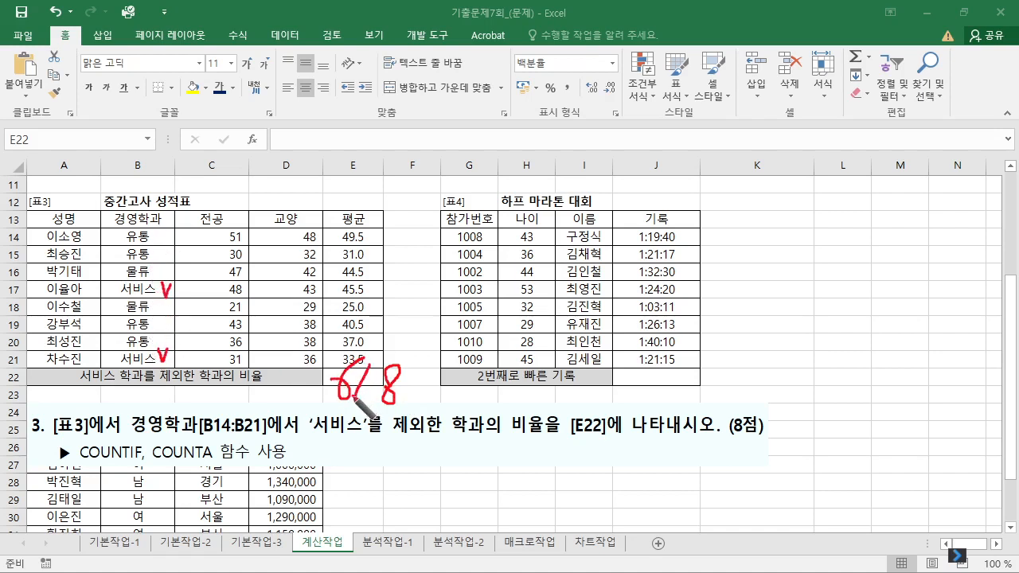
mouse_move(307, 380)
left_mouse_down()
mouse_move(321, 379)
mouse_move(322, 391)
left_mouse_up()
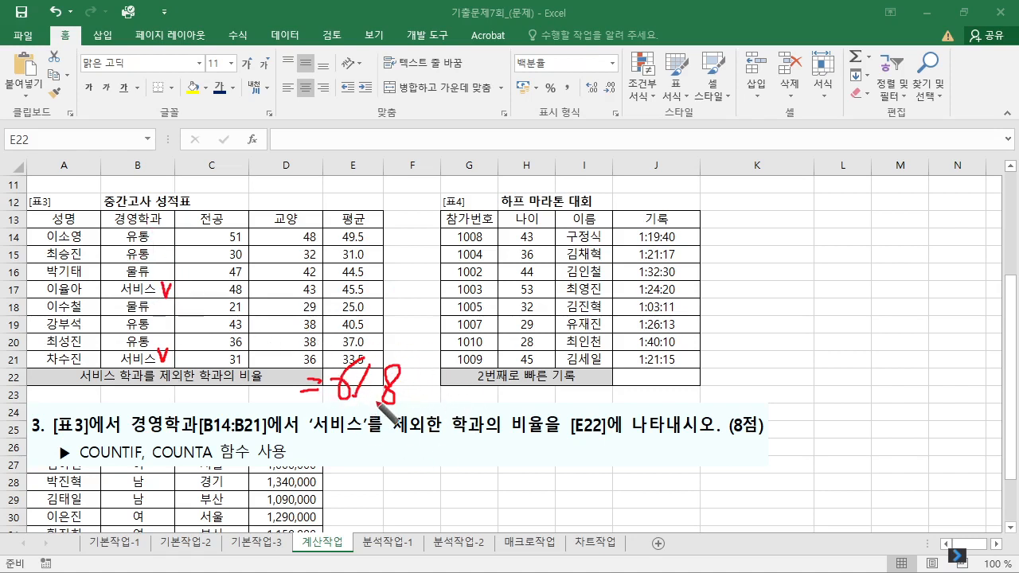
key("Delete")
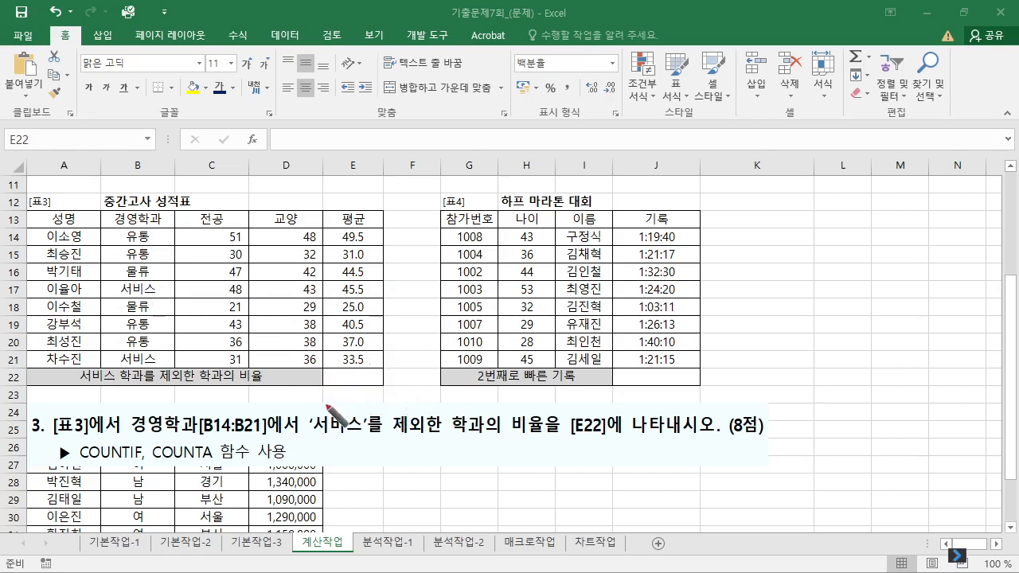
left_click_drag(80, 460, 144, 460)
key("Escape")
left_click(379, 366)
left_click(381, 375)
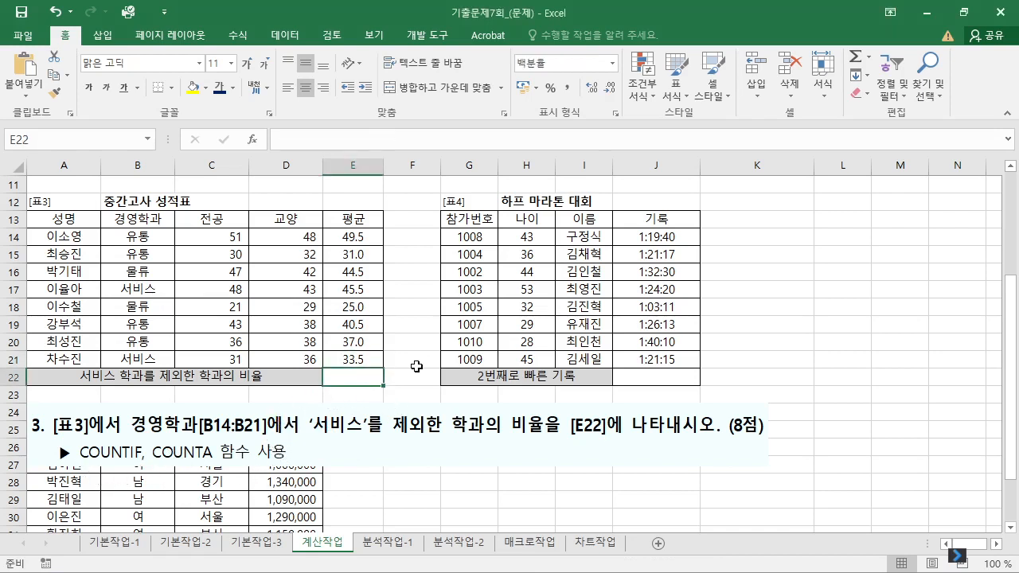
Step: Start a COUNTIF formula in E22 with the 경영학과 cells B14:B21 as its range
type("=COUN")
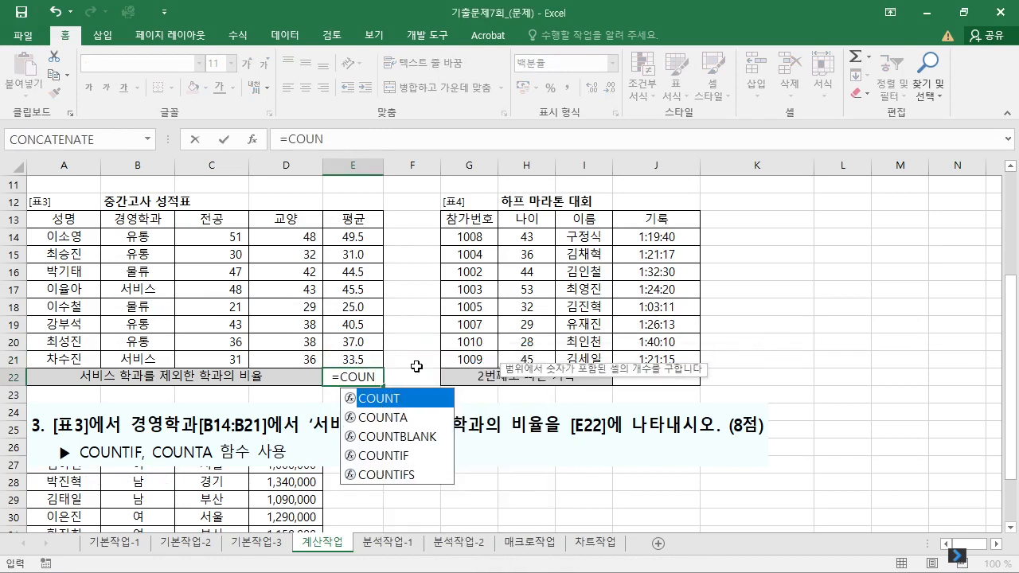
key("Down")
key("Down")
key("Tab")
left_click_drag(130, 236, 136, 360)
Step: Complete the COUNTIF in E22 with the criterion "<>서비스" and enter the formula
type(",\"")
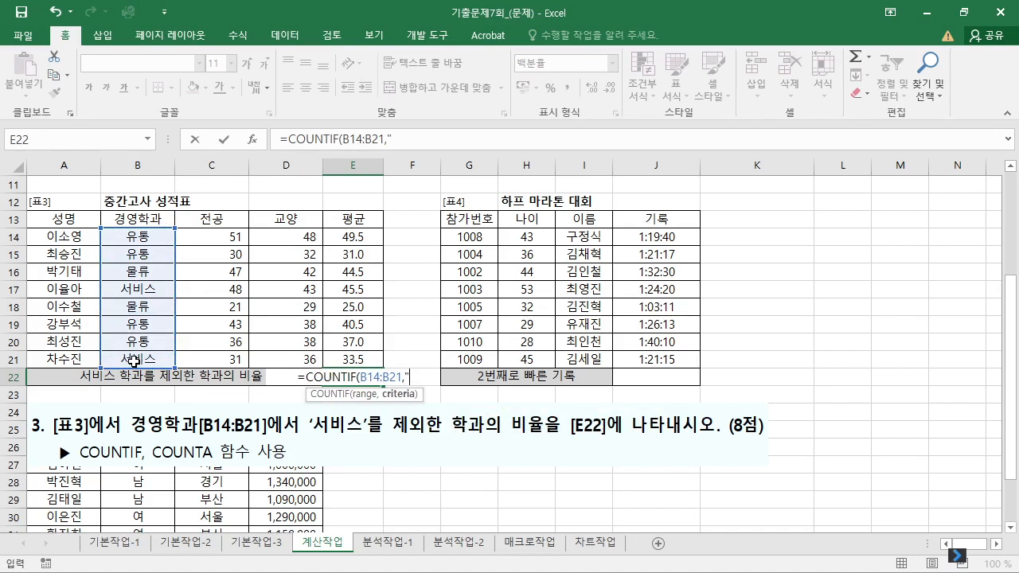
type("< > TJQ")
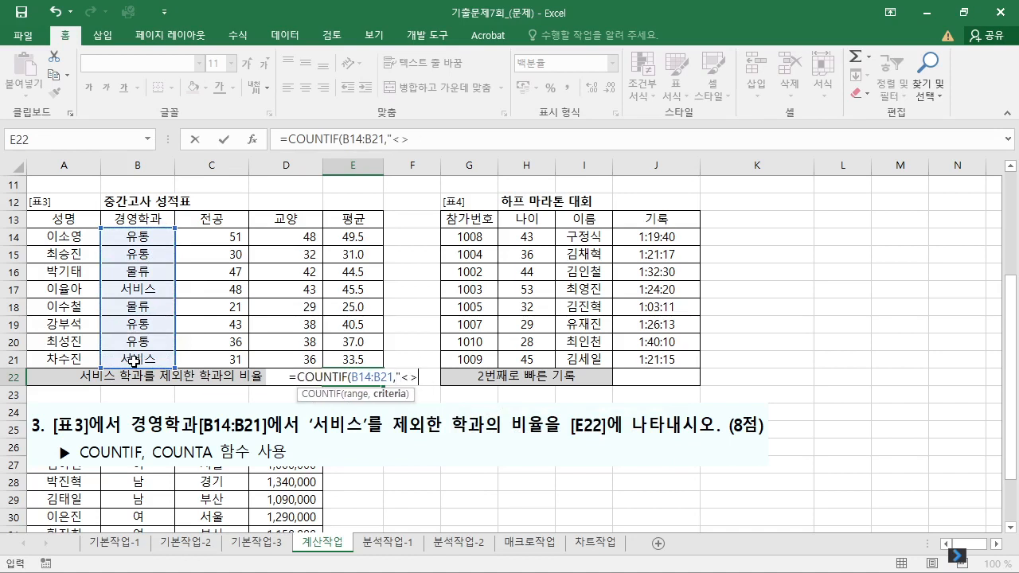
key("BackSpace")
key("BackSpace")
key("BackSpace")
key("Hangul")
type("서")
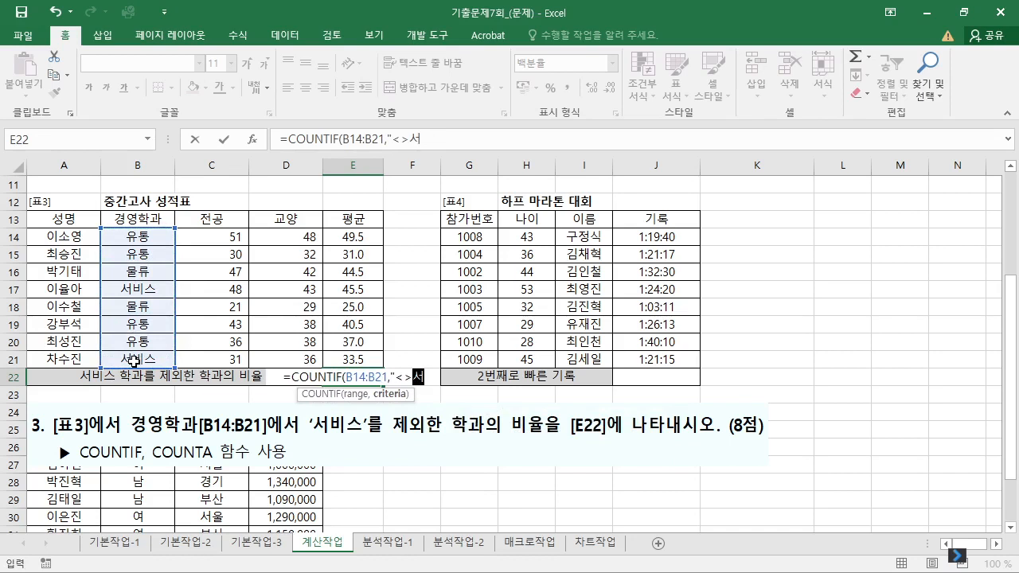
type("빗스\"")
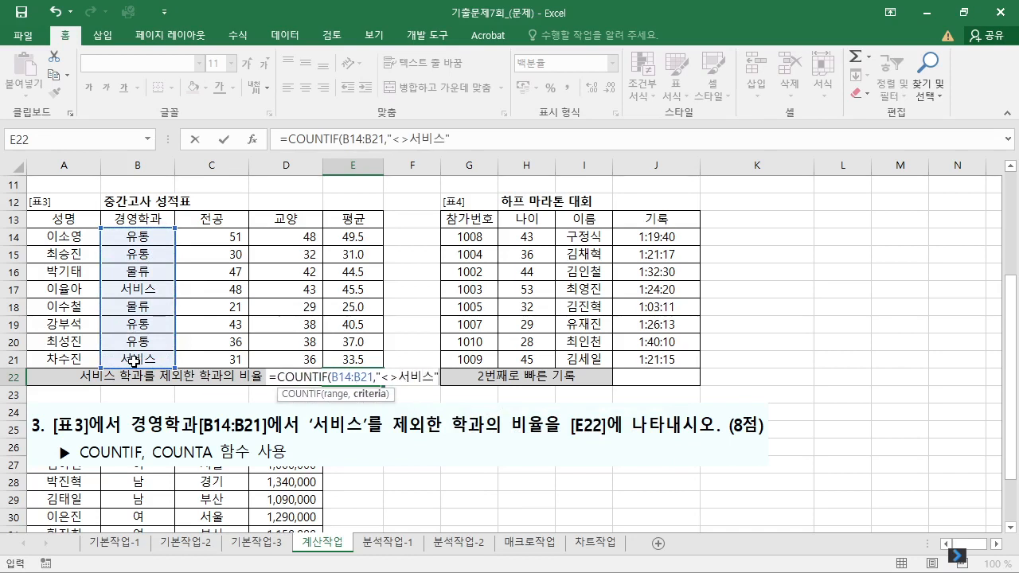
type(")")
key("ctrl+Return")
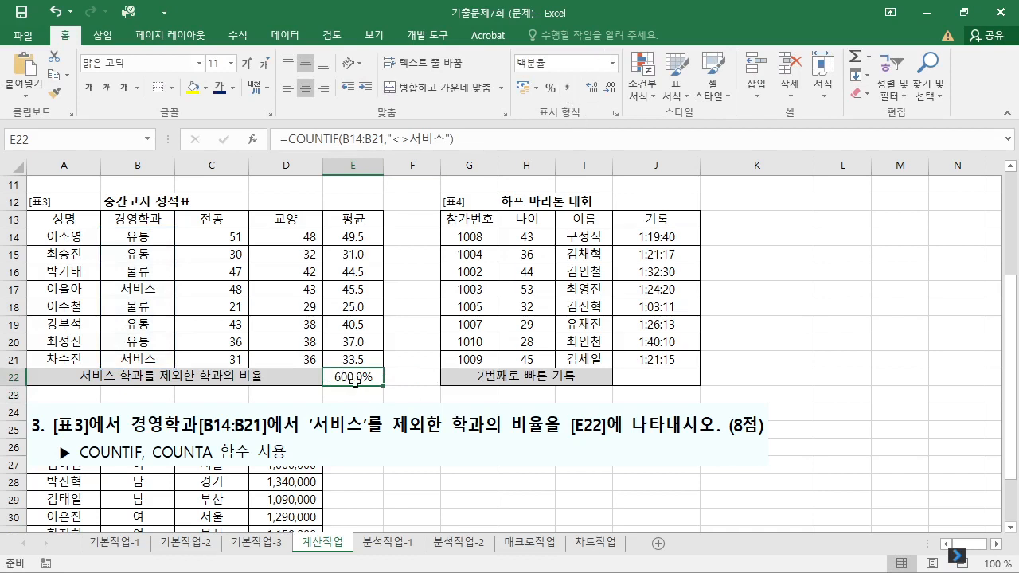
Step: Divide the COUNTIF in E22 by COUNTA(B14:B21) to get the ratio of departments other than 서비스
double_click(355, 379)
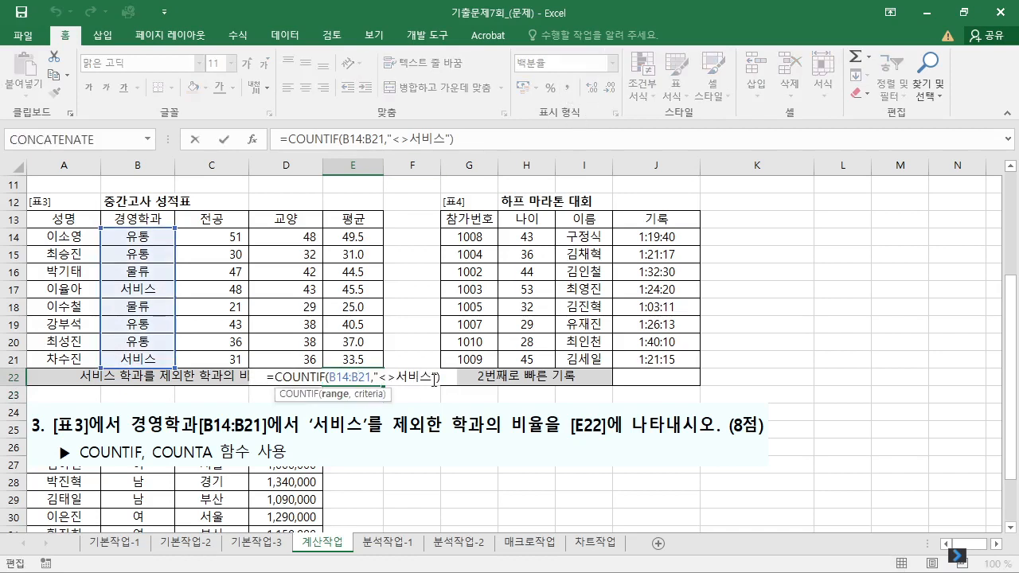
type("/ㅊㅐ")
key("BackSpace")
key("BackSpace")
type("채ㅕ")
key("BackSpace")
key("BackSpace")
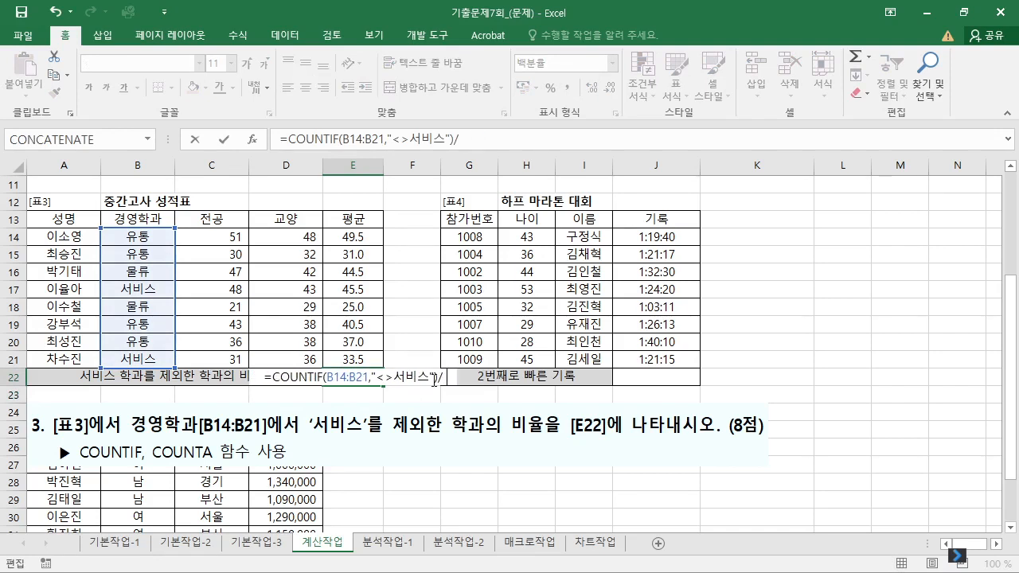
type("COUNTA(")
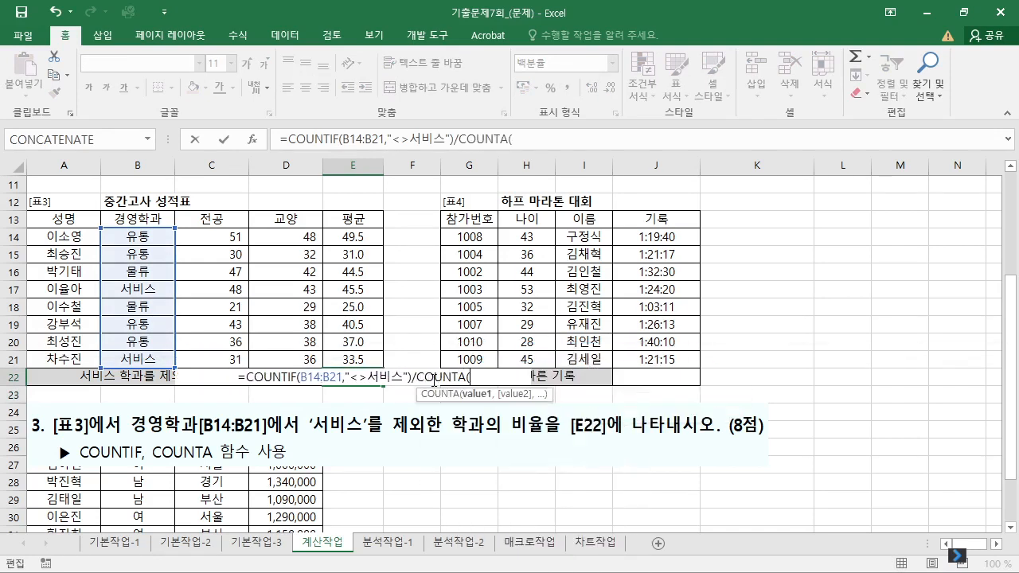
left_click_drag(164, 239, 159, 358)
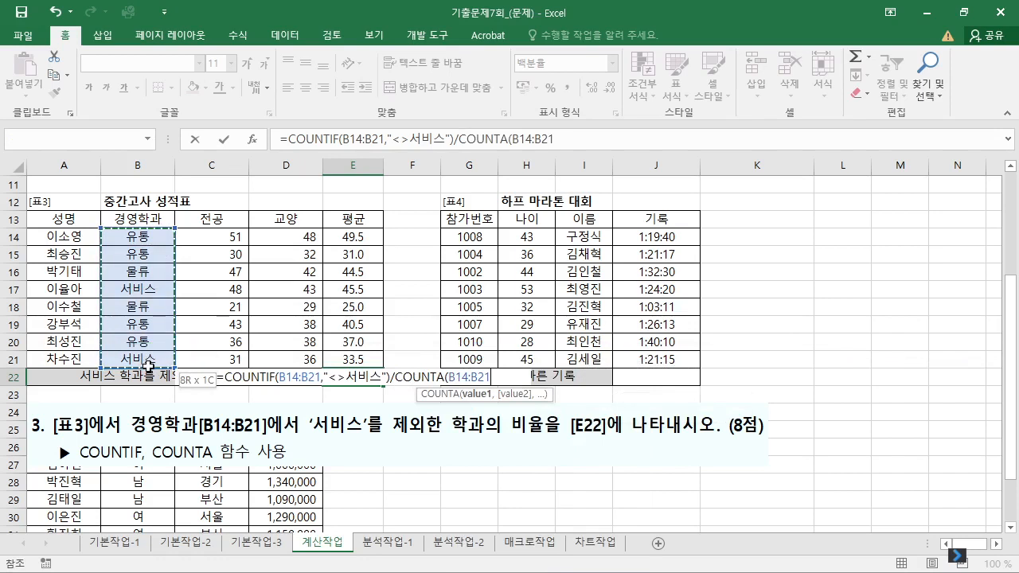
type(")")
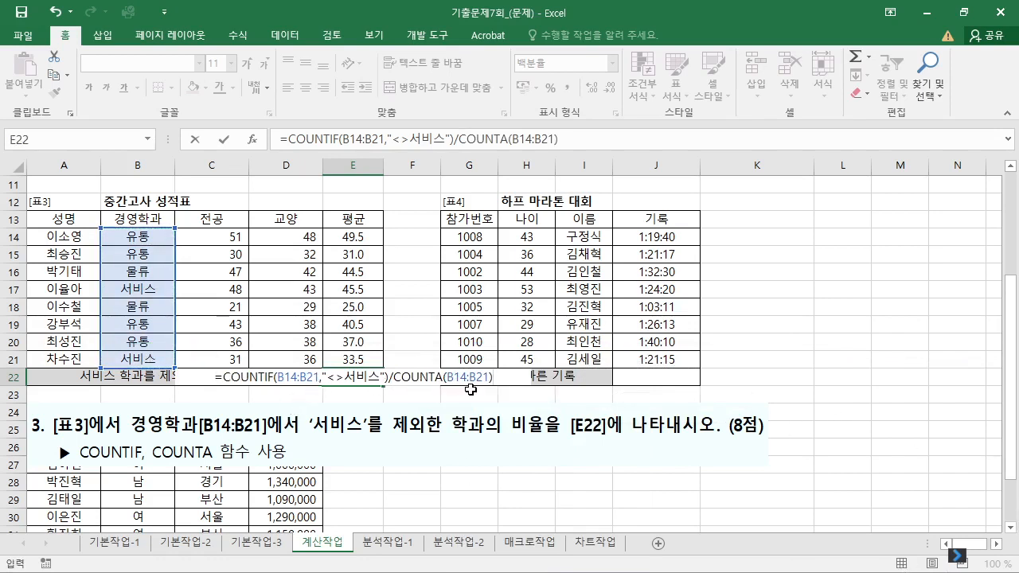
key("Return")
left_click(371, 381)
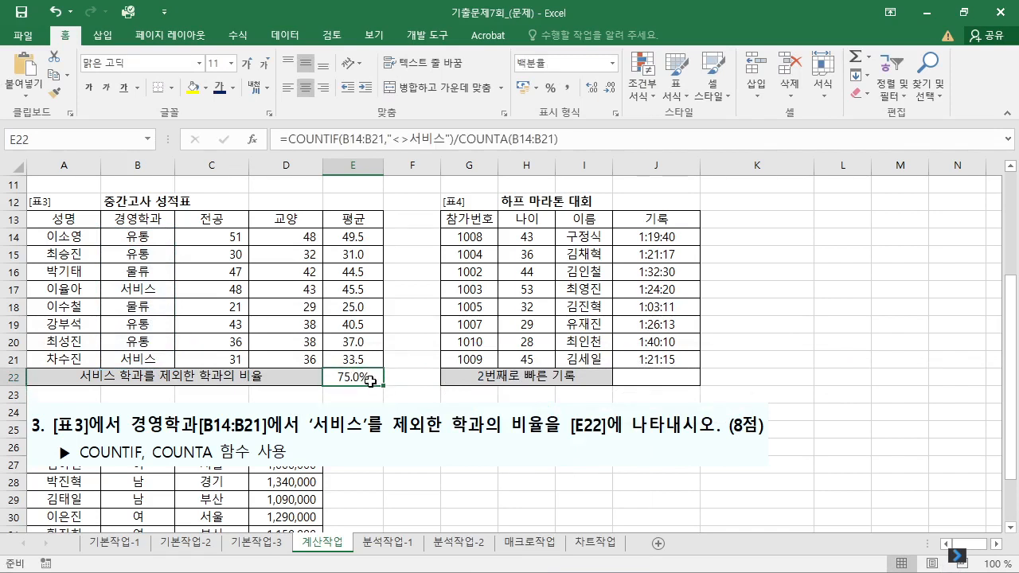
double_click(365, 377)
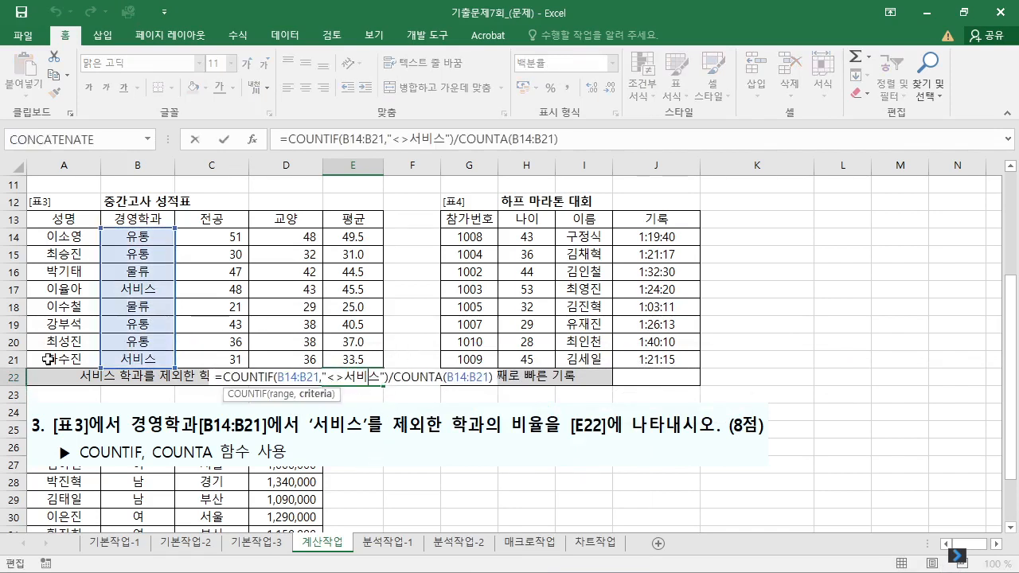
key("ctrl+Return")
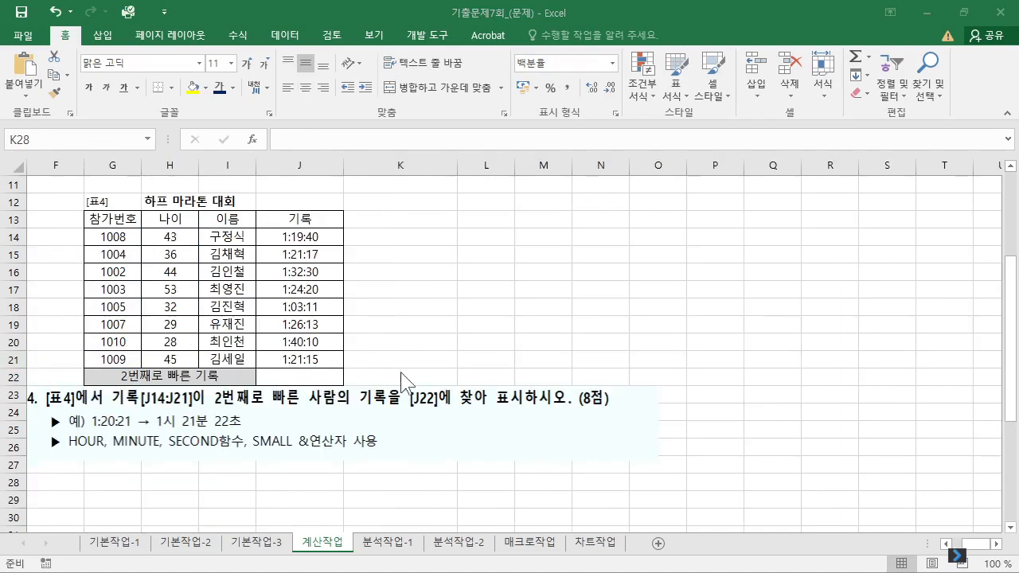
Step: Review 표4's task for J22: the 시, 분, 초 output format and the required HOUR, MINUTE, SECOND, SMALL functions and & operator
left_click(314, 376)
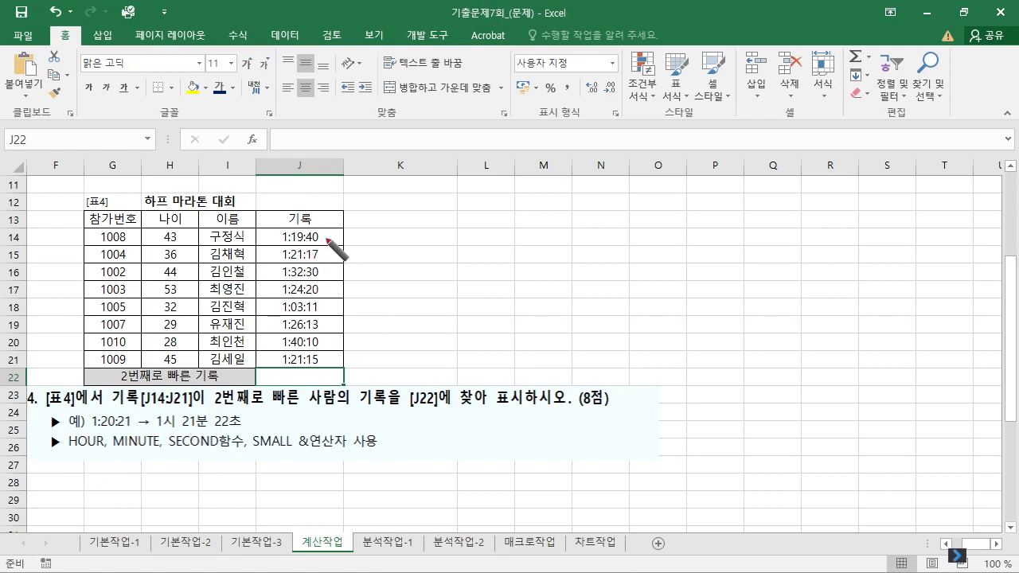
left_click_drag(322, 236, 330, 235)
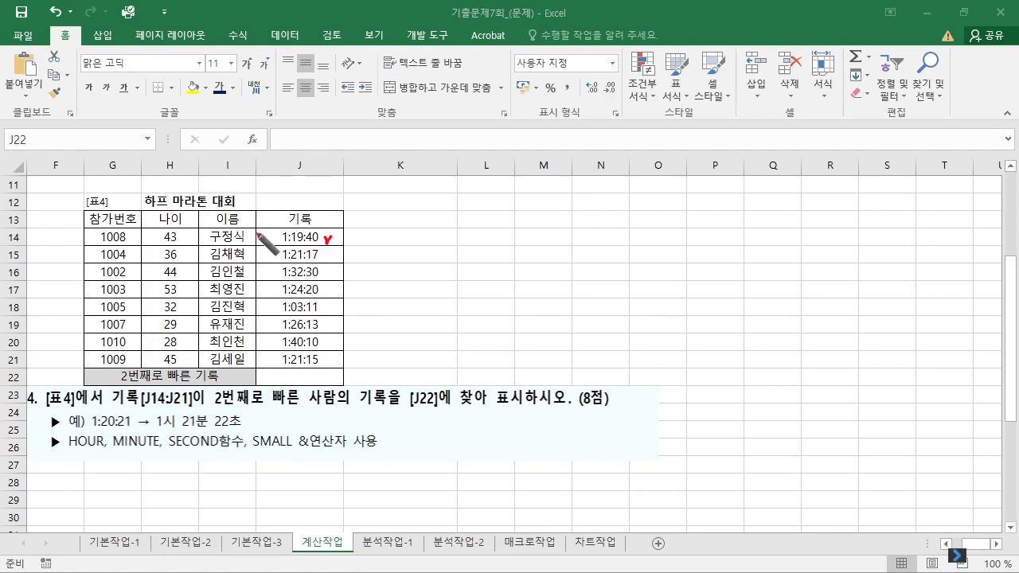
left_click_drag(164, 433, 208, 434)
left_click_drag(227, 429, 253, 428)
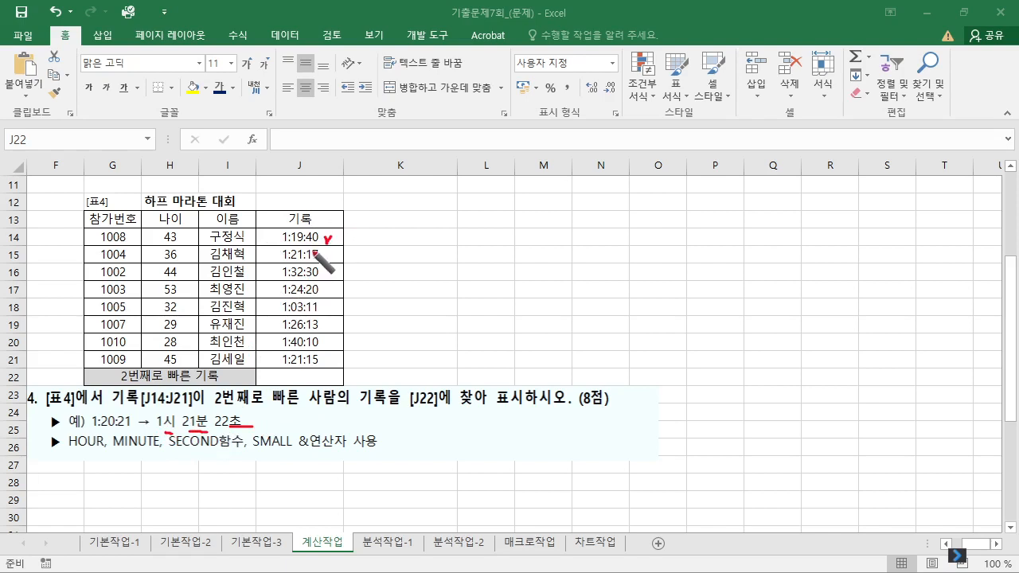
left_click_drag(65, 450, 89, 451)
left_click_drag(118, 449, 142, 452)
left_click_drag(179, 449, 318, 451)
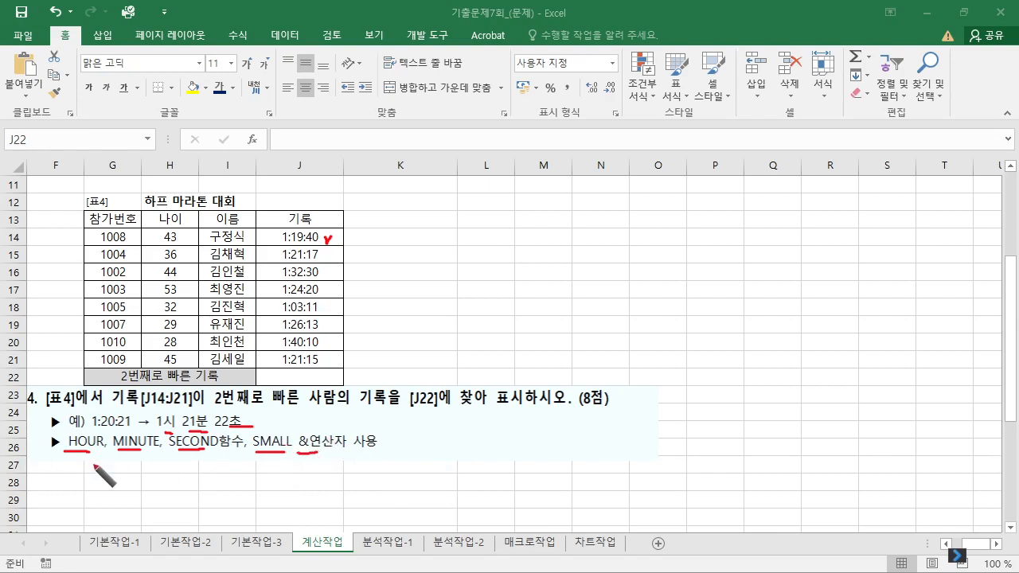
Step: Enter =SMALL(J14:J21,2) in J22 to find the second-fastest record in 표4
left_click(335, 373)
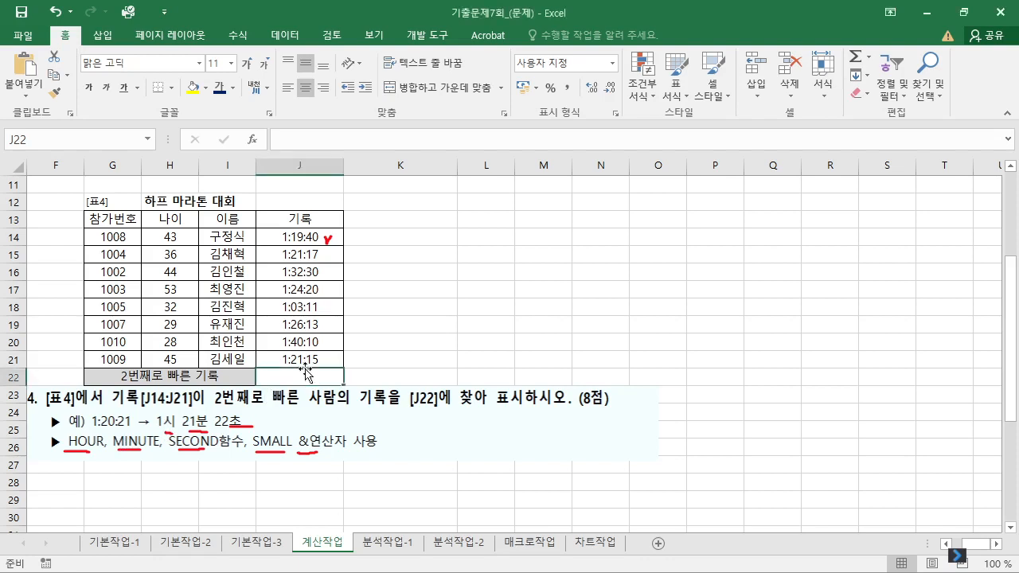
type("=")
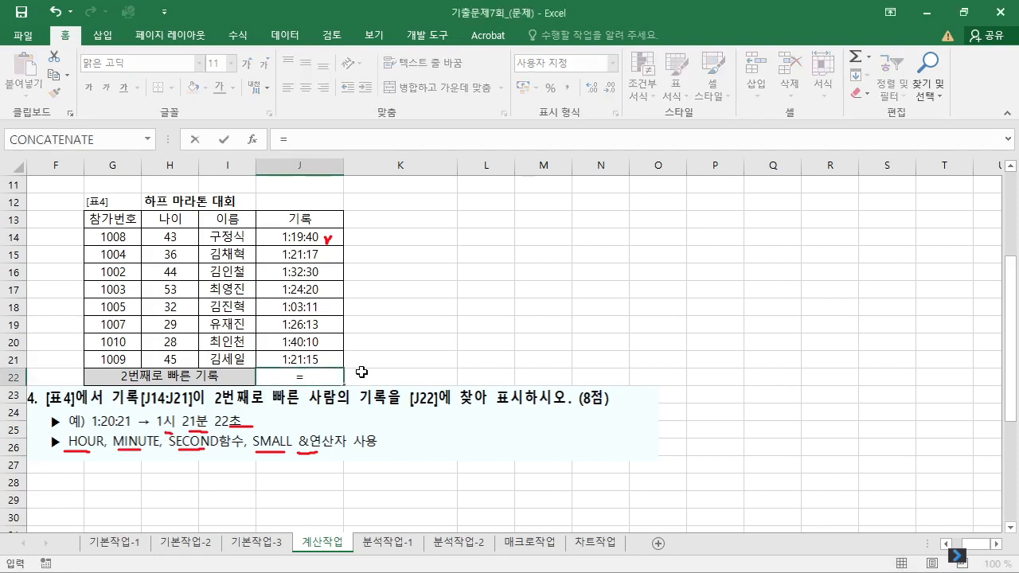
type("SM")
key("BackSpace")
type("SMALL(")
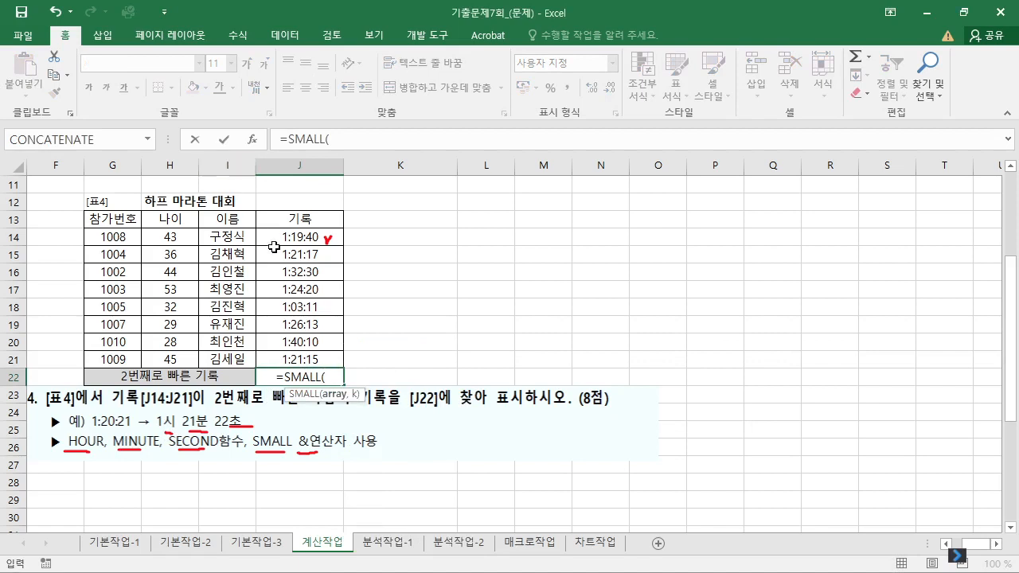
left_click_drag(307, 234, 302, 359)
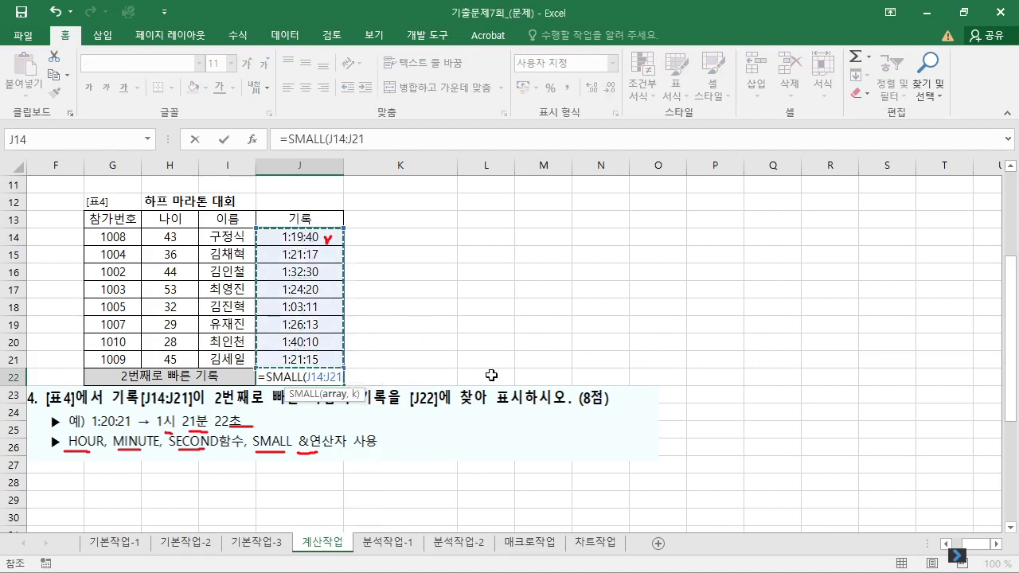
type(",2)")
key("ctrl+Return")
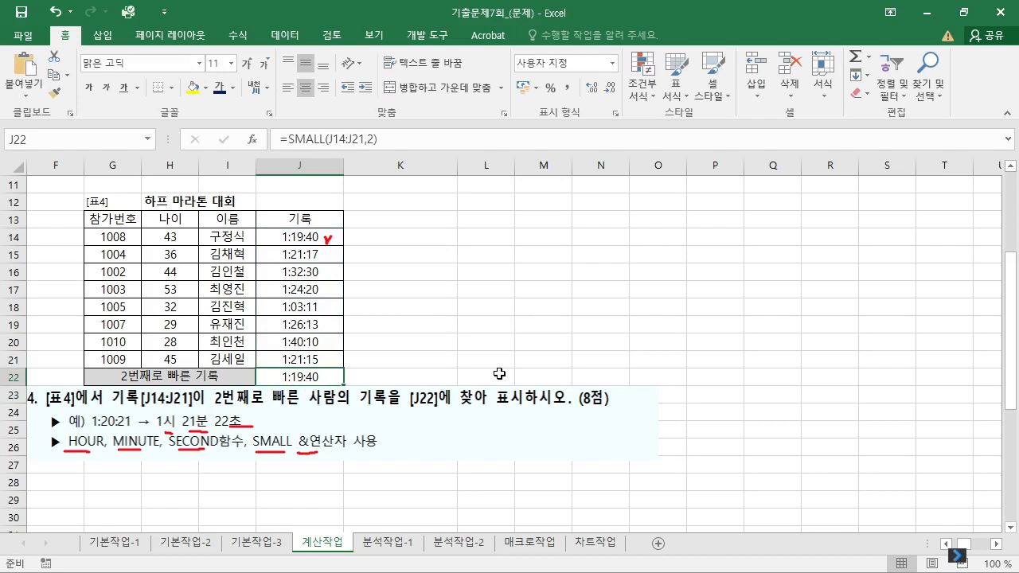
Step: Check the number format of J22 in its cell format settings and leave them without changes
right_click(328, 383)
key("Escape")
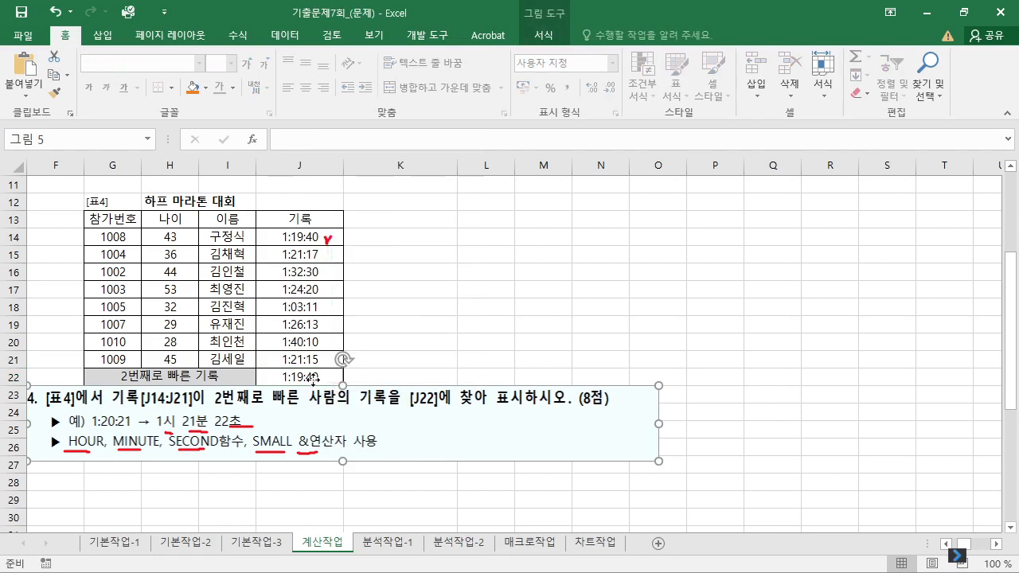
left_click(310, 372)
right_click(309, 375)
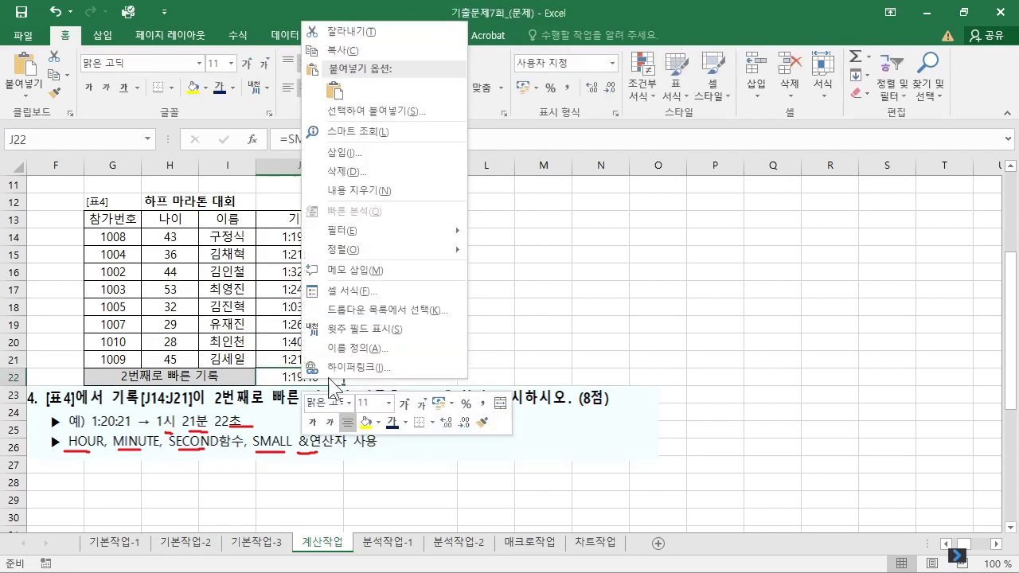
left_click(368, 289)
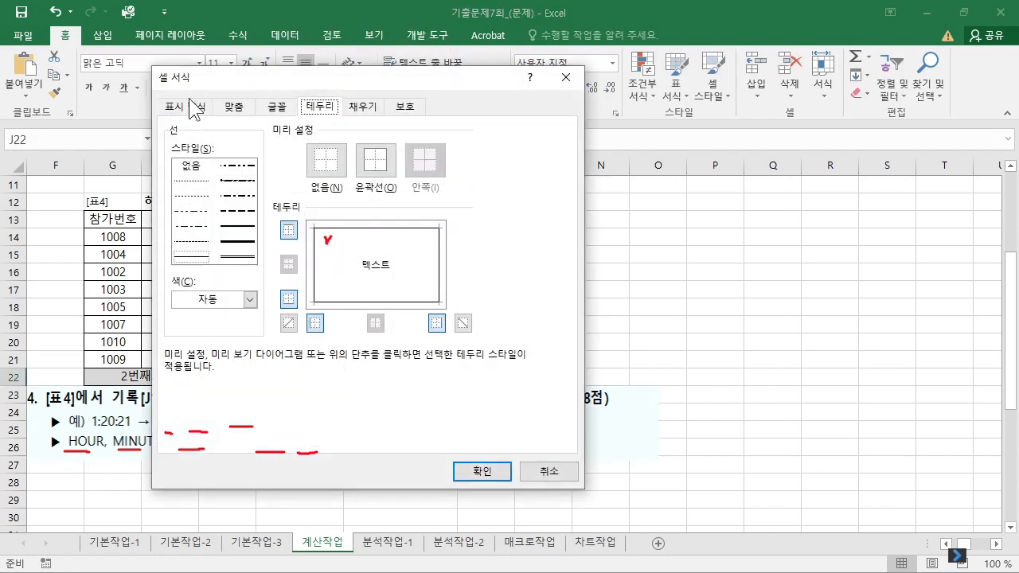
left_click(190, 106)
left_click(526, 469)
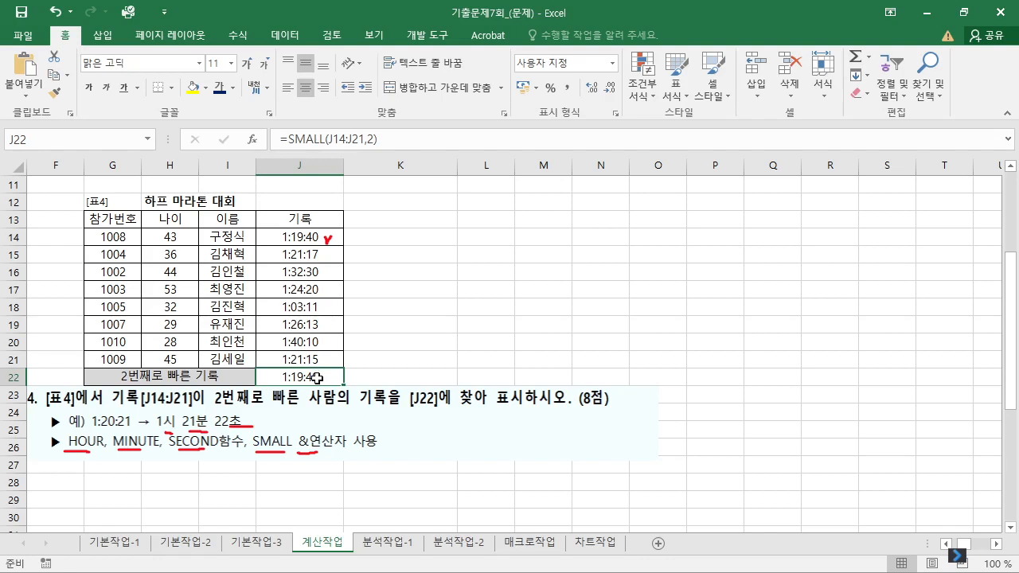
Step: Wrap the SMALL function in J22 in HOUR and join the text "시 " to it with &
double_click(316, 379)
type("HOUR(")
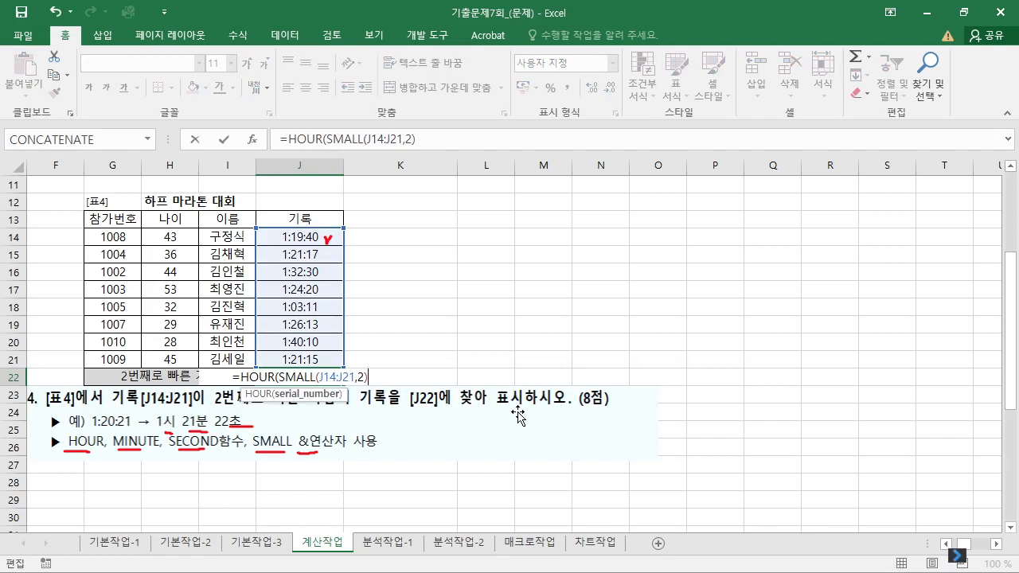
type(")")
type("&\"ㅅ")
key("Return")
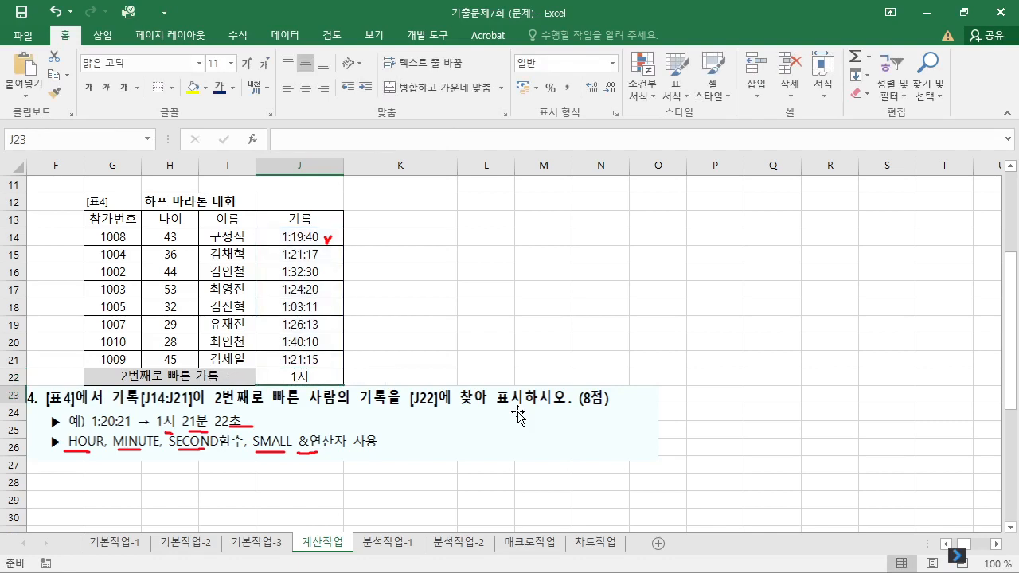
Step: Reopen the J22 formula and append another & operator after the "시 " text
key("Up")
key("F2")
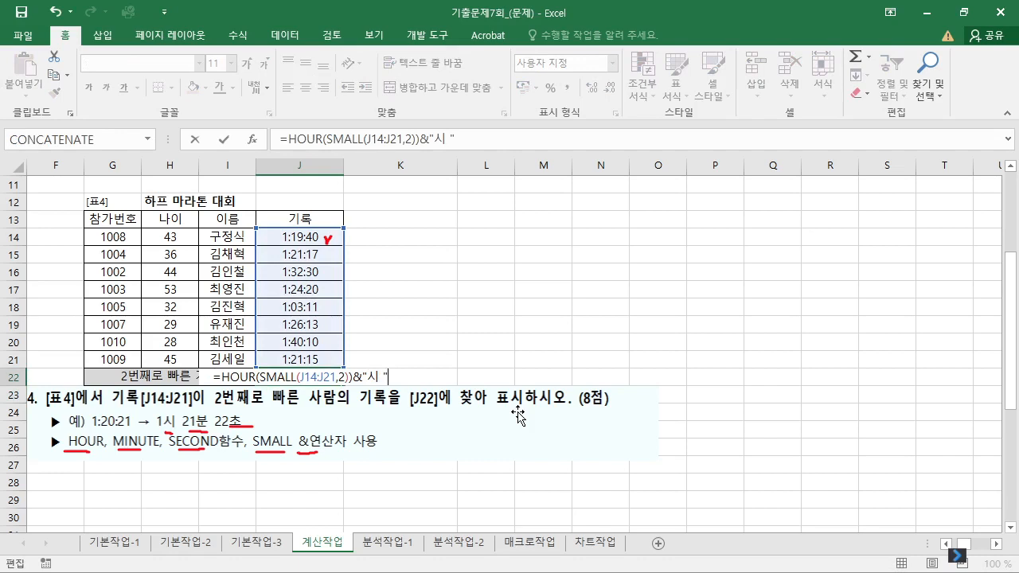
type("&")
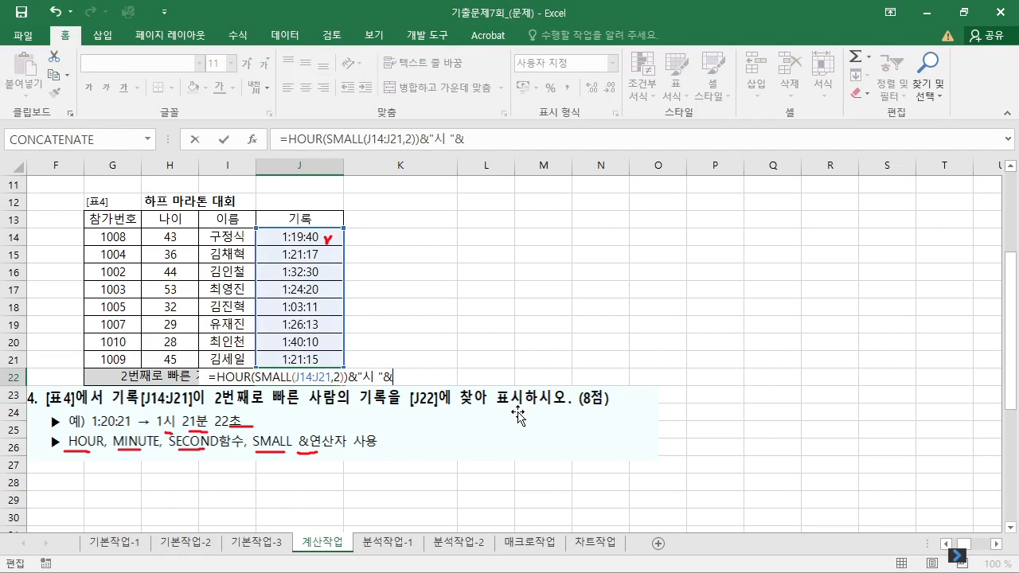
type("ㅡㅑㅜ")
key("BackSpace")
key("BackSpace")
key("BackSpace")
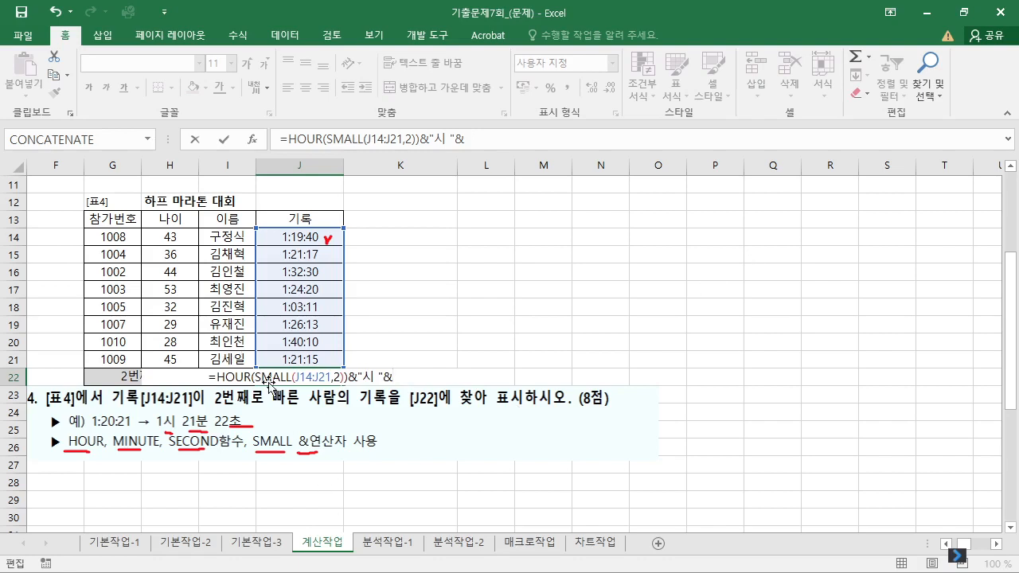
Step: Append MINUTE(SMALL(J14:J21,2)) to the end of the J22 formula, reusing a copy of its existing SMALL function
left_click_drag(255, 376, 348, 381)
key("ctrl+c")
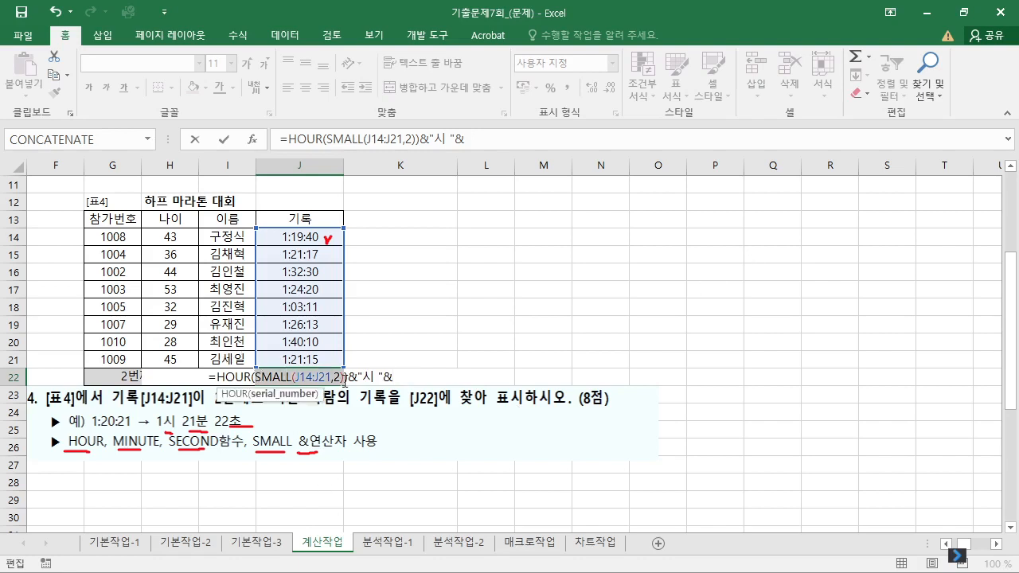
left_click(424, 376)
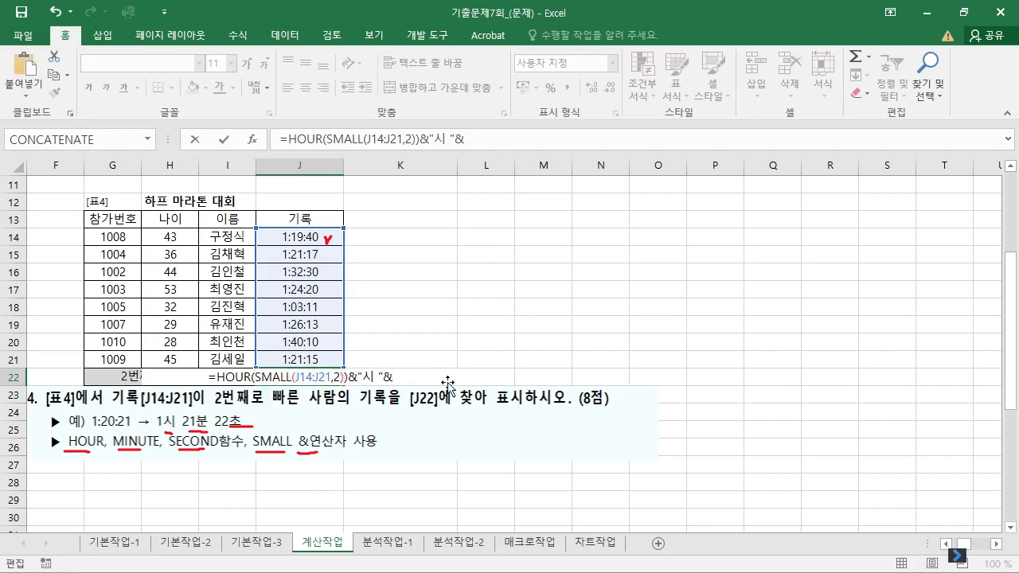
type("MIN")
key("Down")
key("Down")
key("Tab")
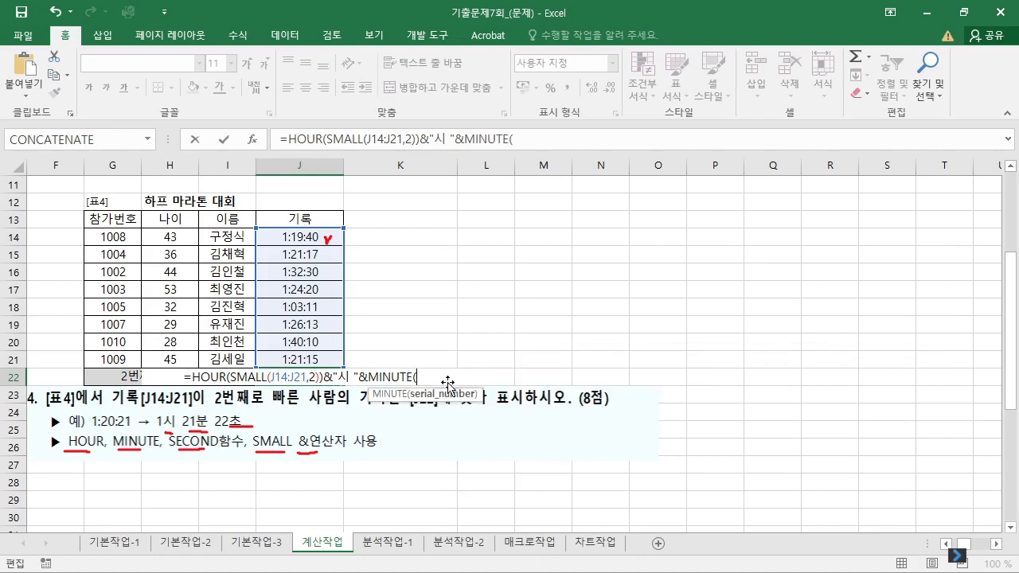
key("ctrl+v")
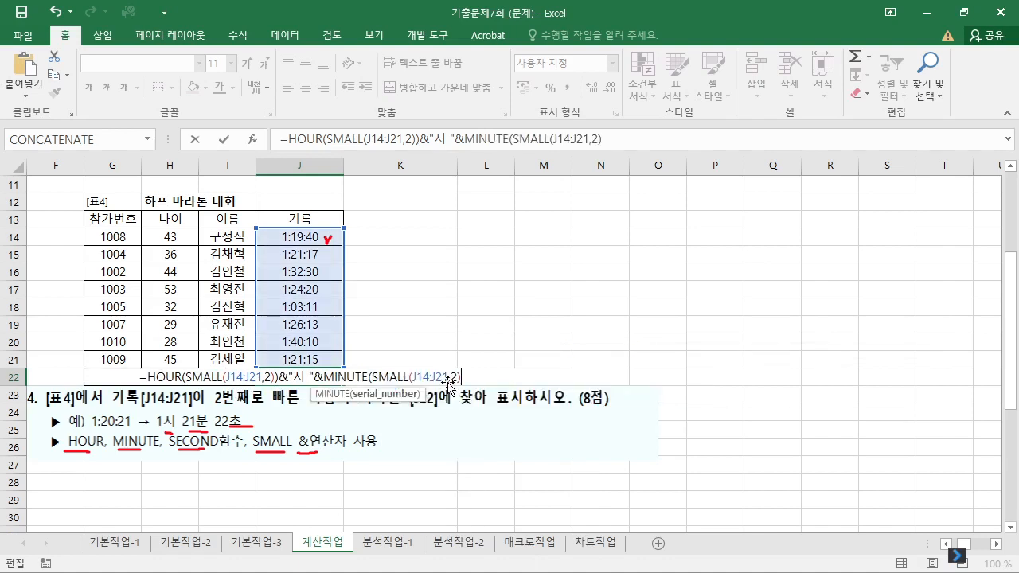
type(")")
key("Return")
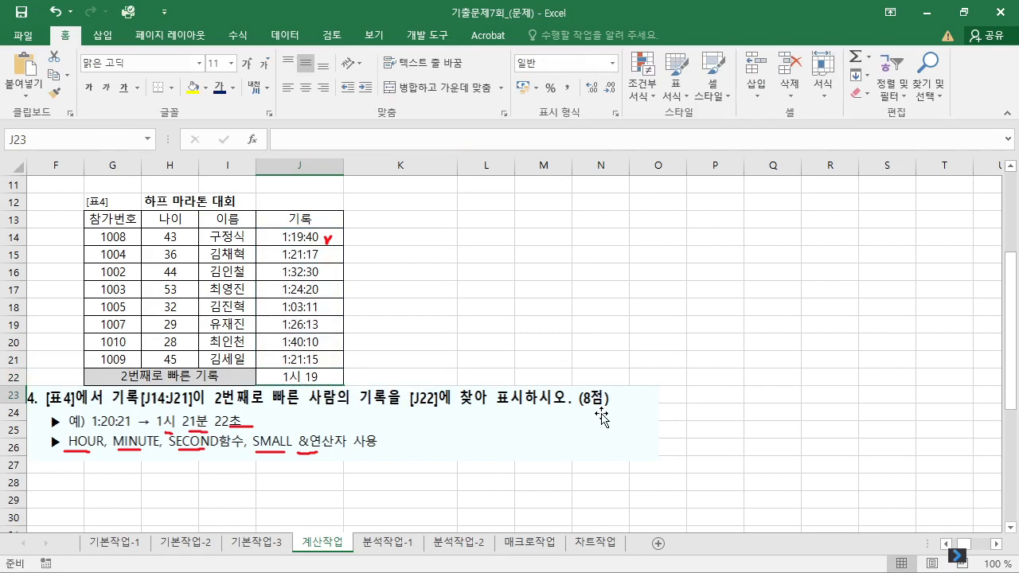
Step: Join the text "분 " to the end of the J22 formula with &
key("Up")
key("F2")
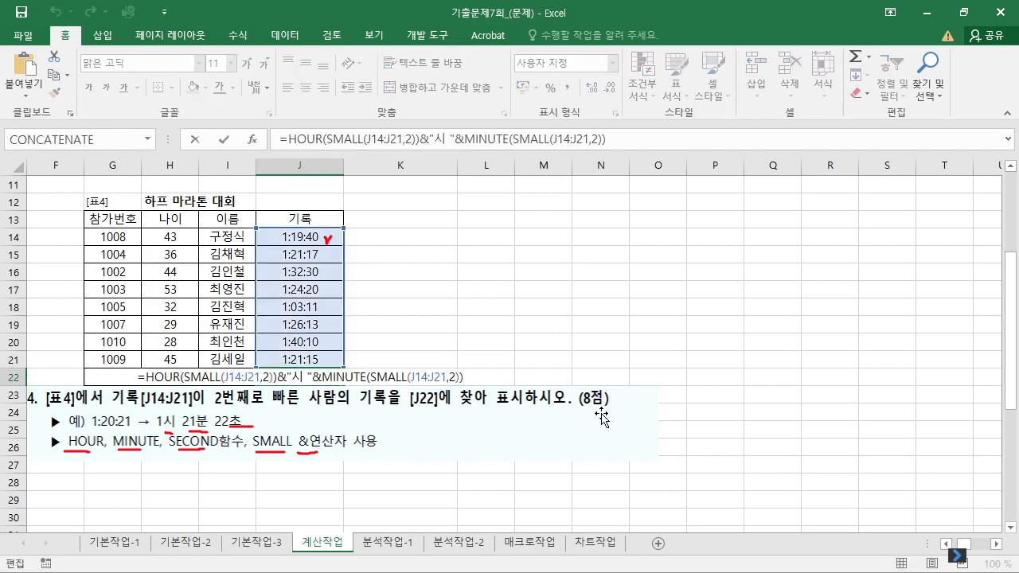
type("&\"qn")
key("BackSpace")
key("BackSpace")
type("분\"")
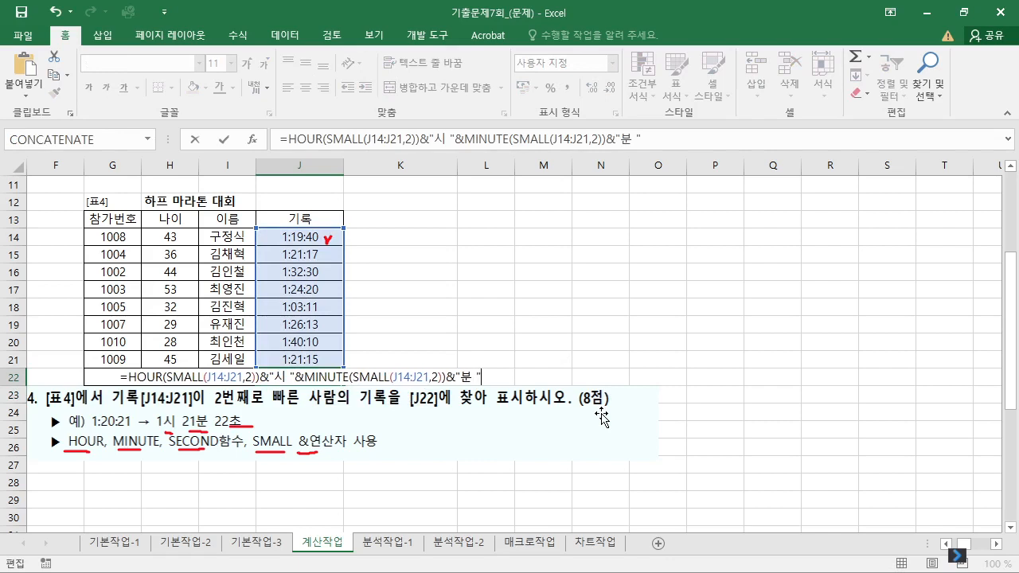
key("Return")
Step: Append &SECOND(SMALL(J14:J21,2)) to the end of the J22 formula, reusing the copied SMALL function
key("Up")
key("F2")
type("&S")
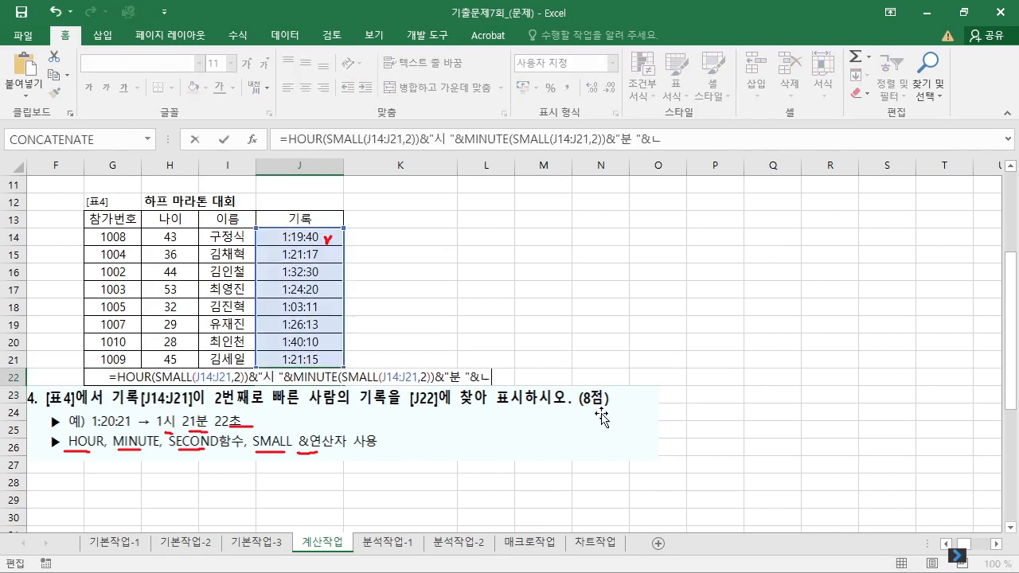
type("E")
key("Down")
key("Down")
key("Down")
key("Down")
key("Tab")
key("ctrl+v")
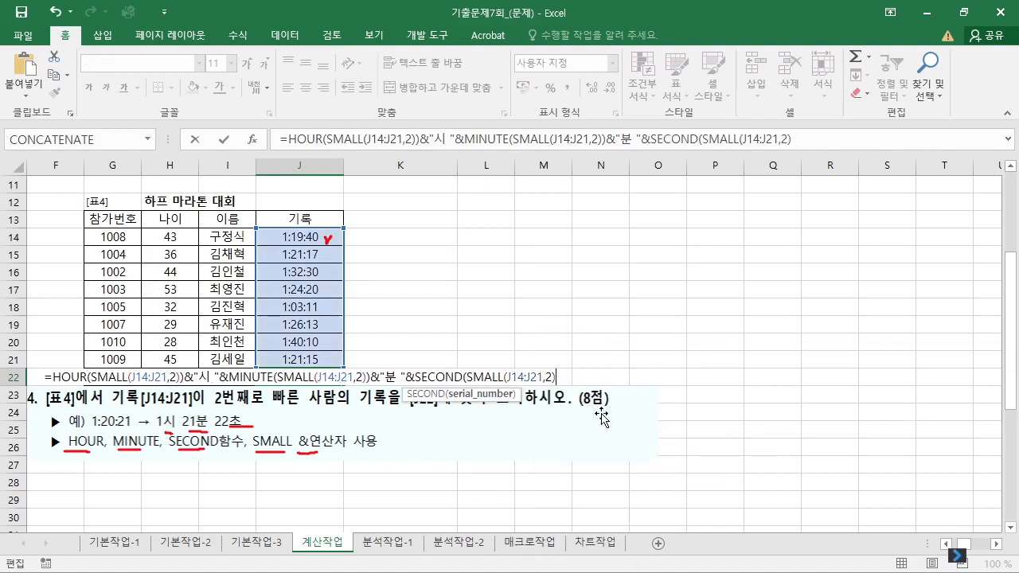
type(")")
key("Return")
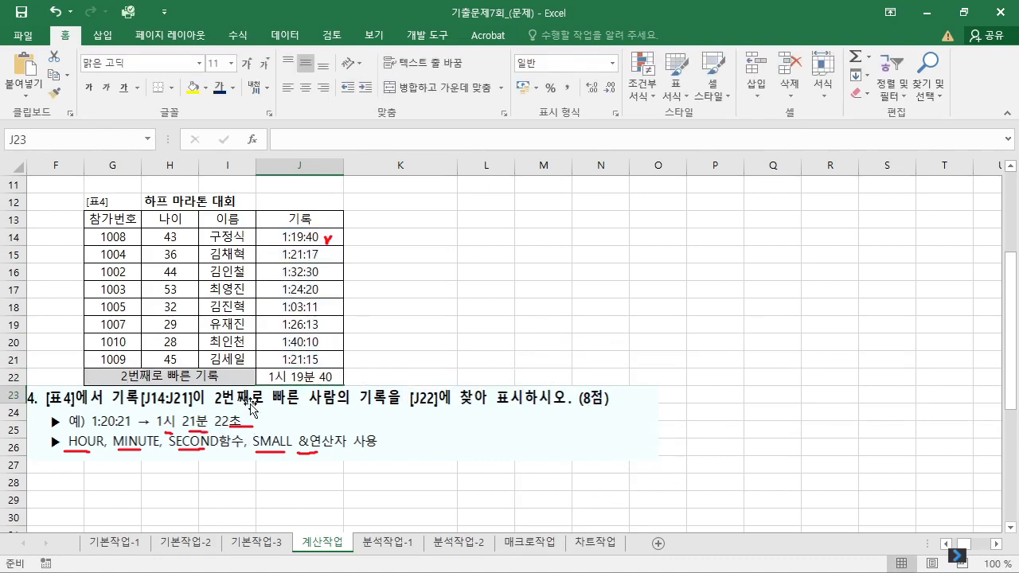
Step: Append &"초" to the end of the HOUR/MINUTE/SECOND formula in cell J22
double_click(327, 375)
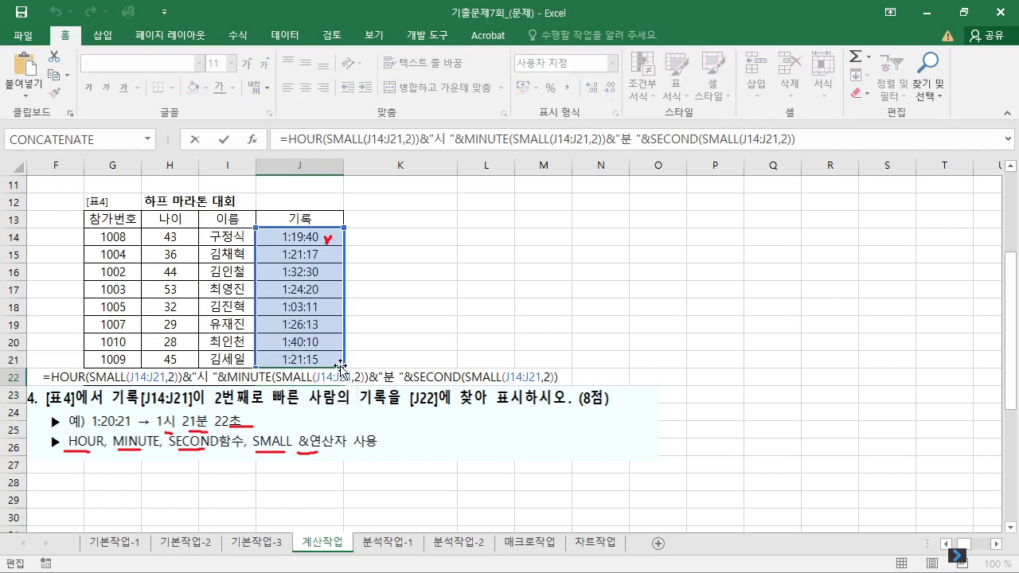
type("&\" ㅊㅗ")
key("BackSpace")
key("BackSpace")
key("BackSpace")
type("ㅊ")
key("Return")
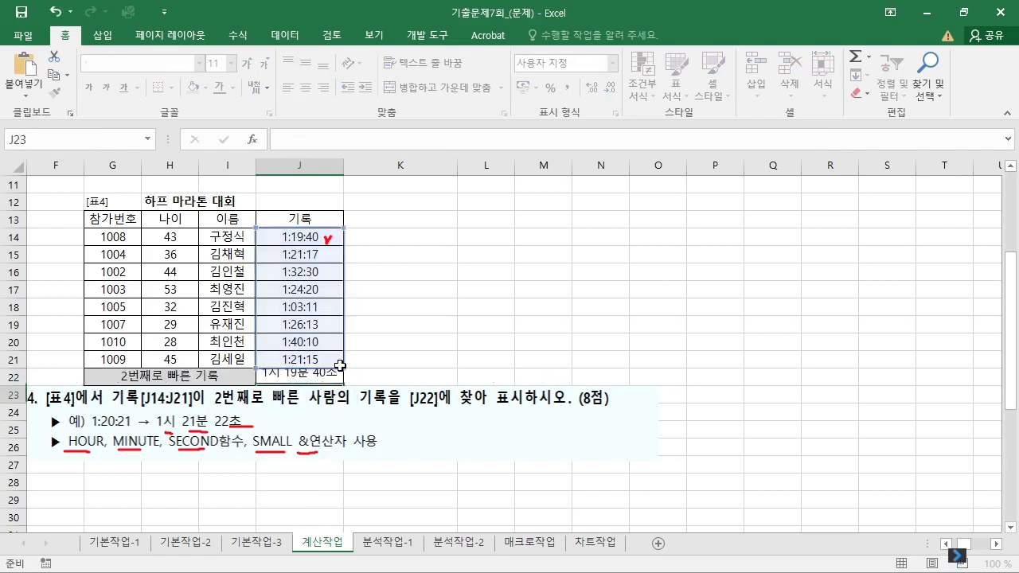
Step: Review the complete formula in cell J22, leaving it as it is
double_click(319, 377)
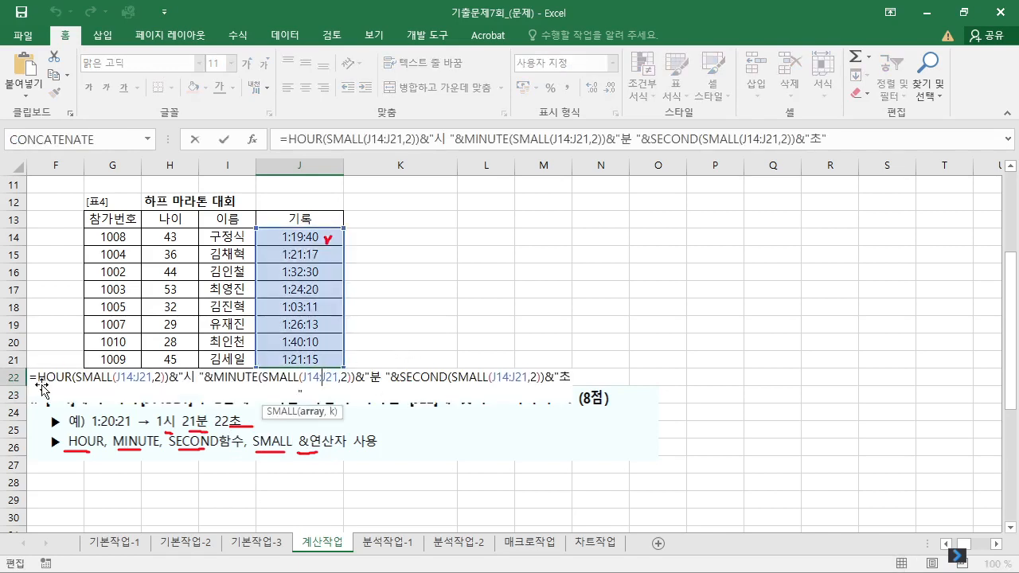
left_click_drag(42, 376, 600, 369)
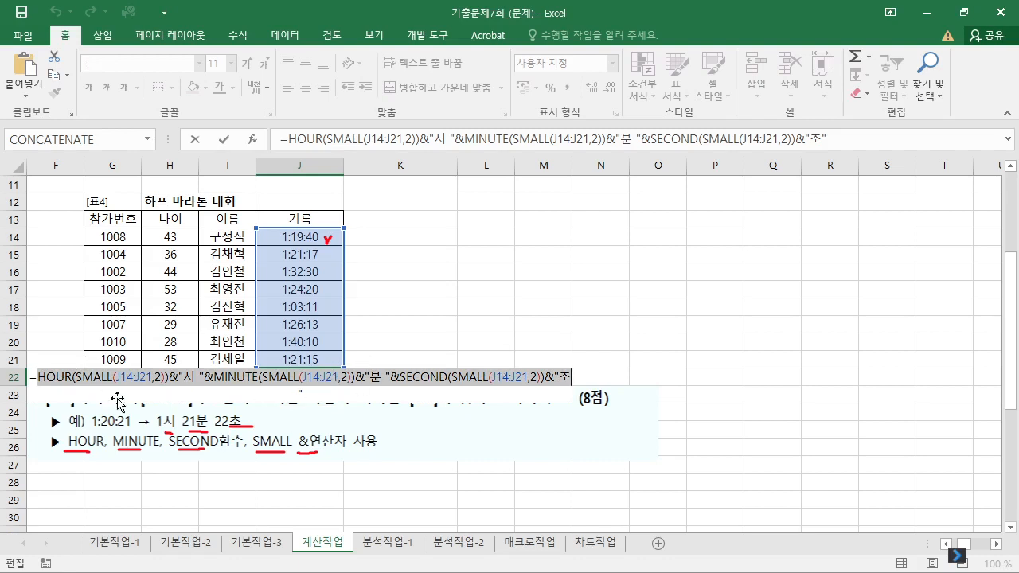
left_click(573, 375)
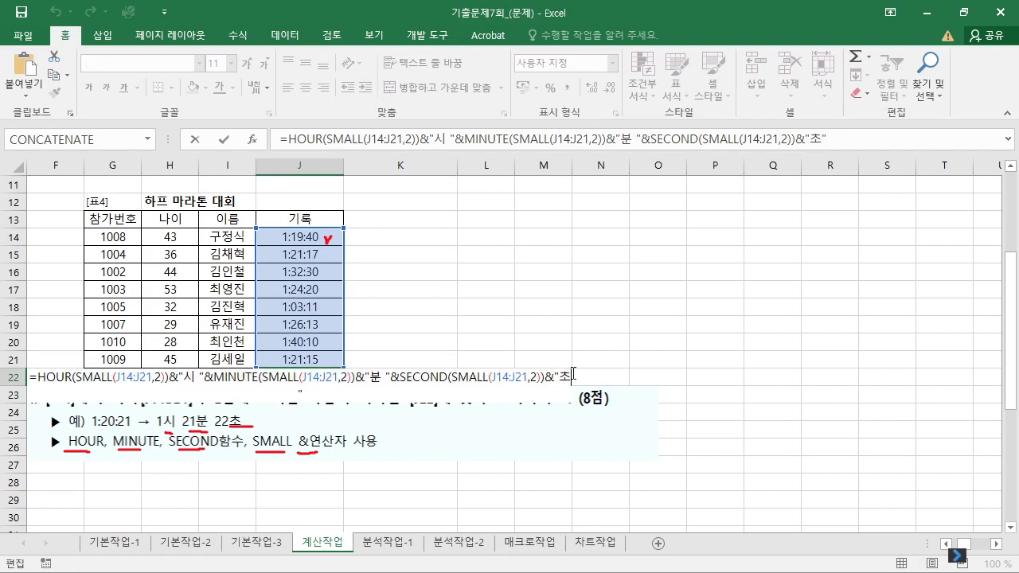
key("ctrl+Return")
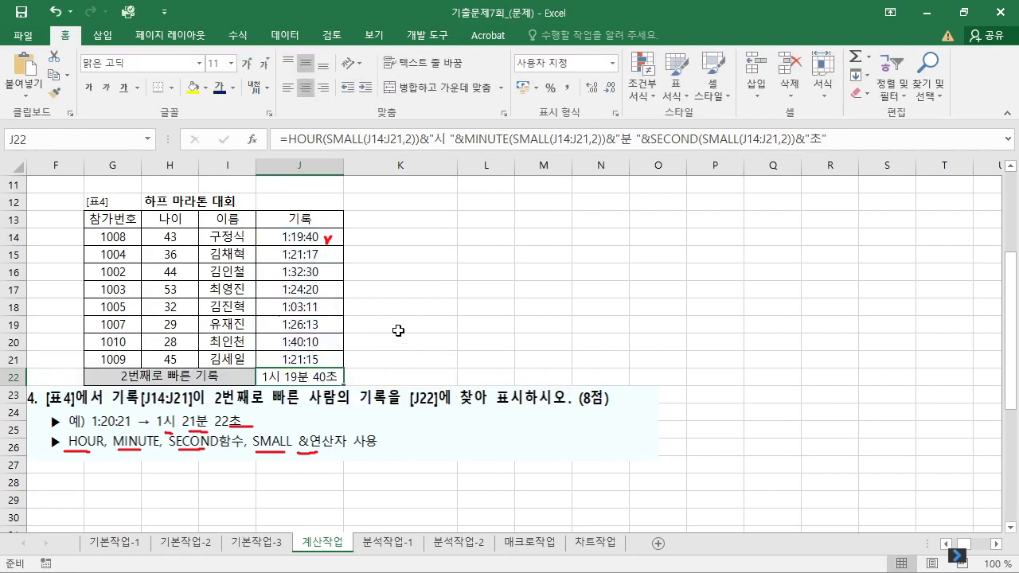
left_click(373, 355)
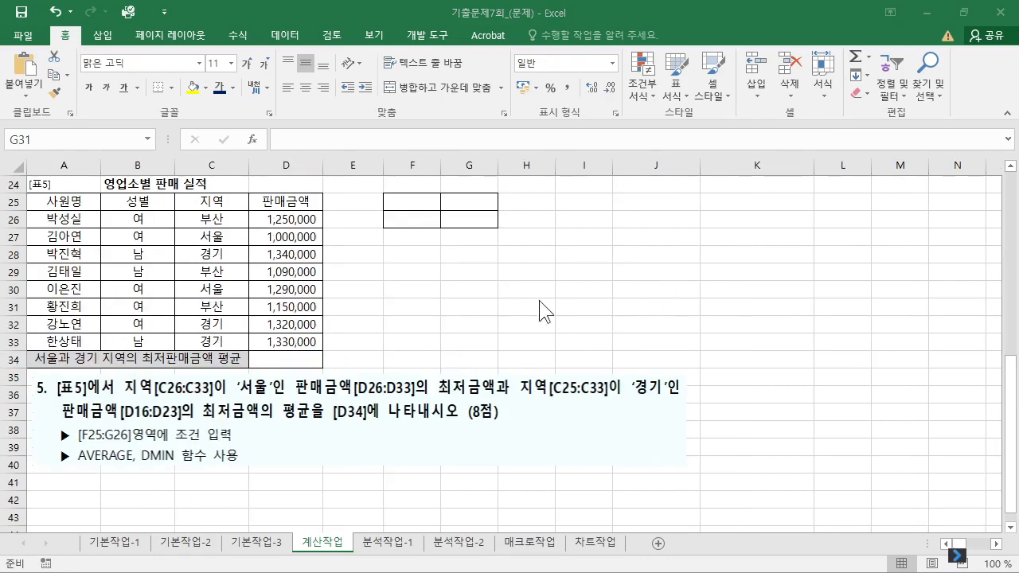
Step: Examine the task 5 instructions for [표5], marking the 서울 and 경기 conditions, the minimum amounts, the average and the DMIN function
left_click(557, 328)
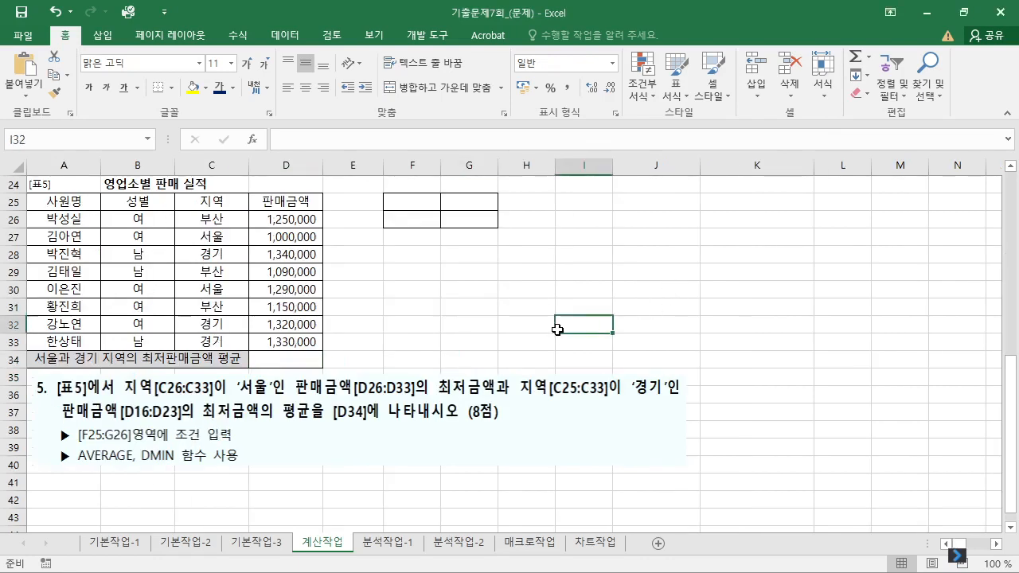
key("ctrl+alt+g")
left_click(562, 319)
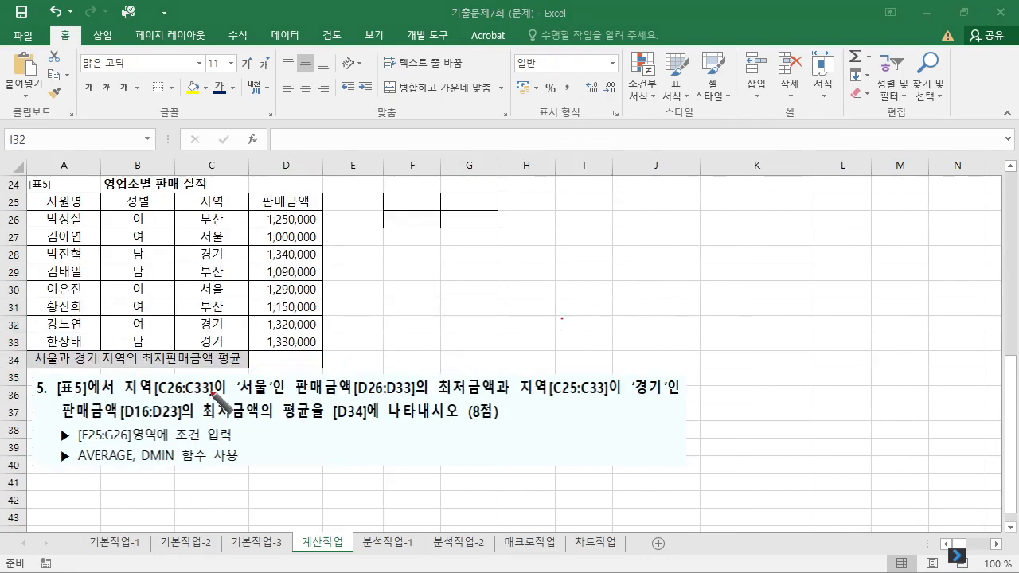
left_click_drag(243, 393, 268, 394)
left_click_drag(430, 394, 482, 393)
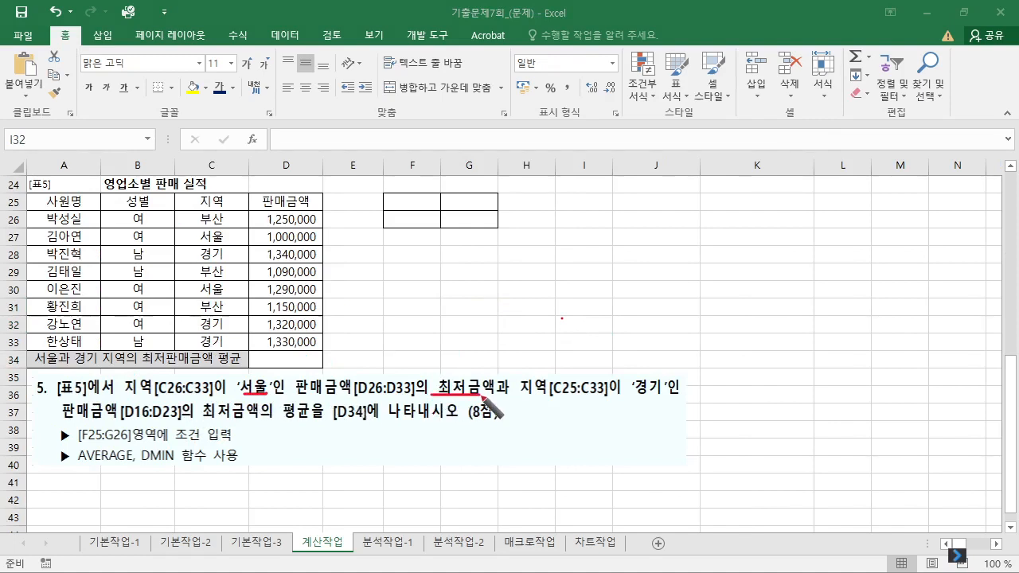
left_click_drag(639, 395, 670, 389)
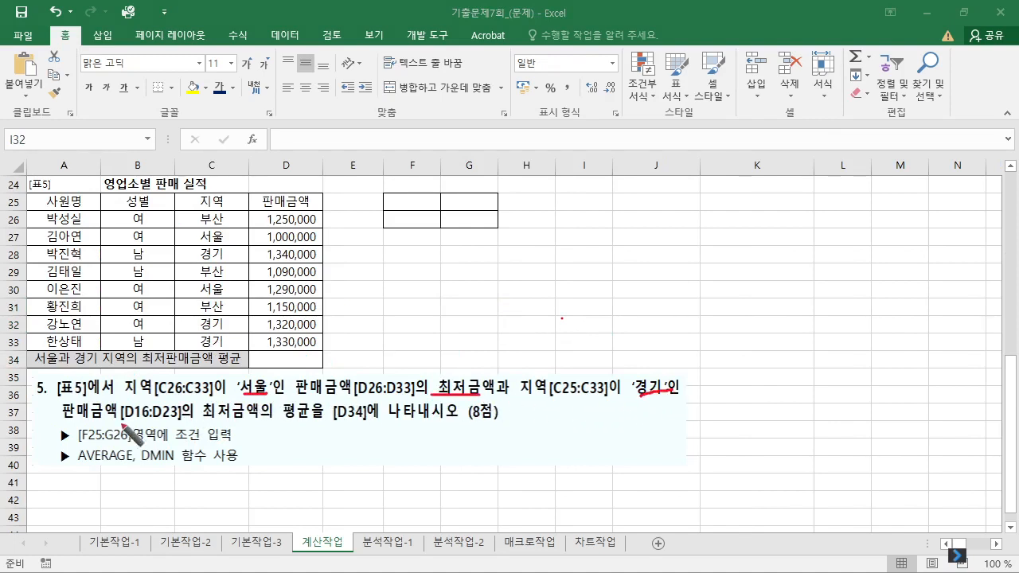
left_click_drag(72, 423, 237, 422)
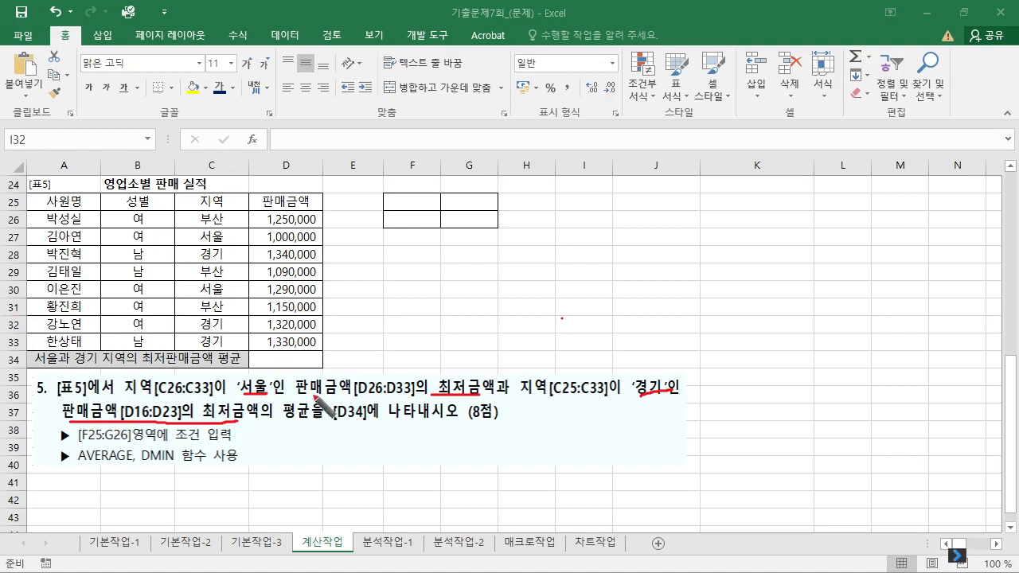
mouse_move(277, 406)
left_mouse_down()
mouse_move(333, 416)
mouse_move(315, 398)
left_mouse_up()
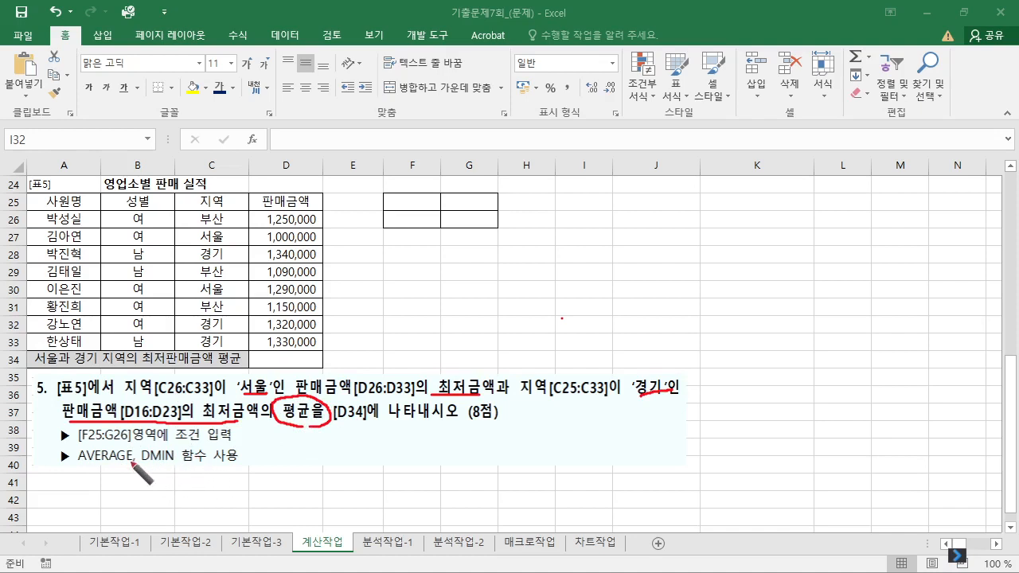
mouse_move(140, 448)
left_mouse_down()
mouse_move(138, 464)
mouse_move(186, 454)
mouse_move(203, 471)
mouse_move(250, 450)
mouse_move(255, 462)
left_mouse_up()
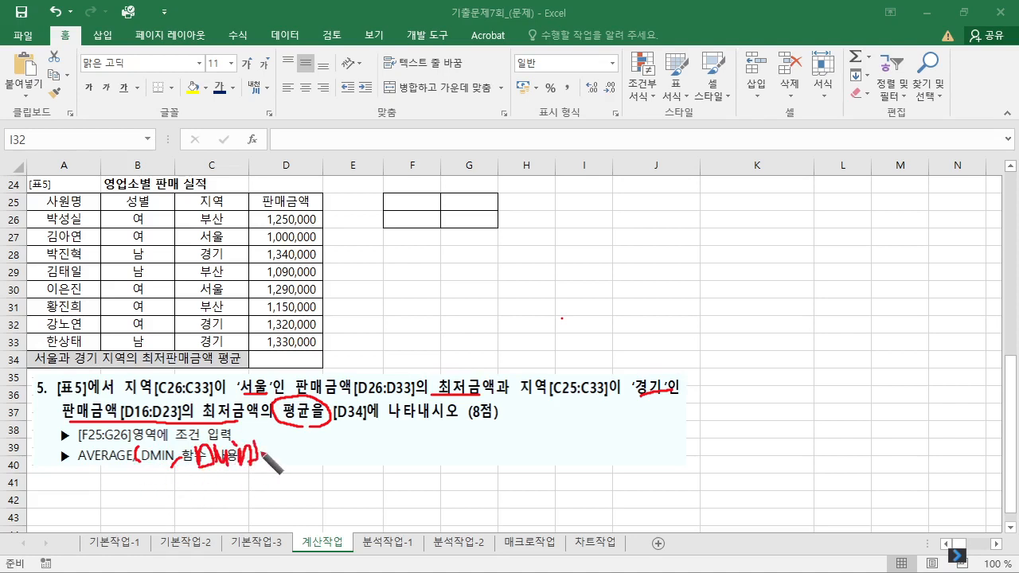
key("e")
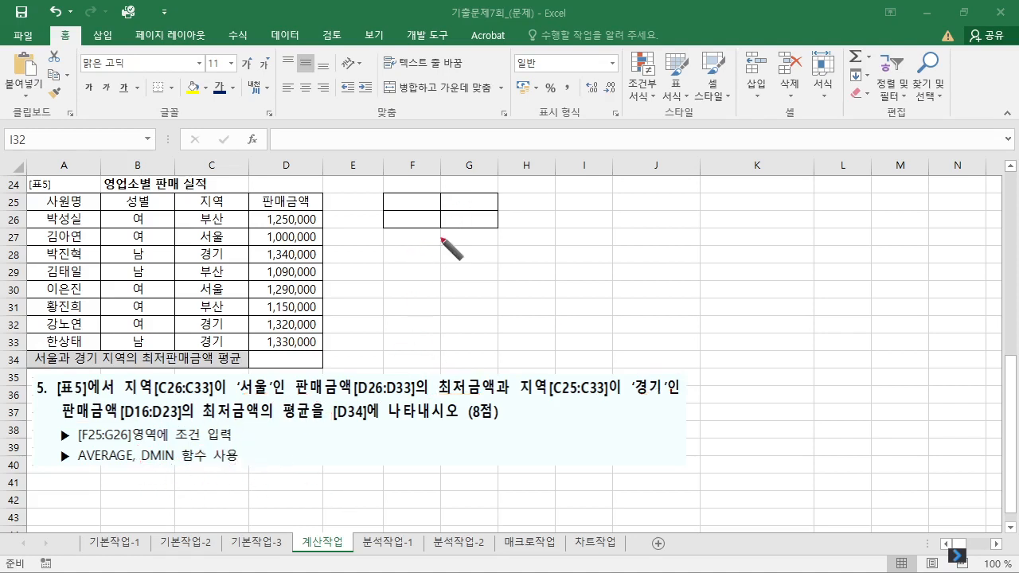
key("Escape")
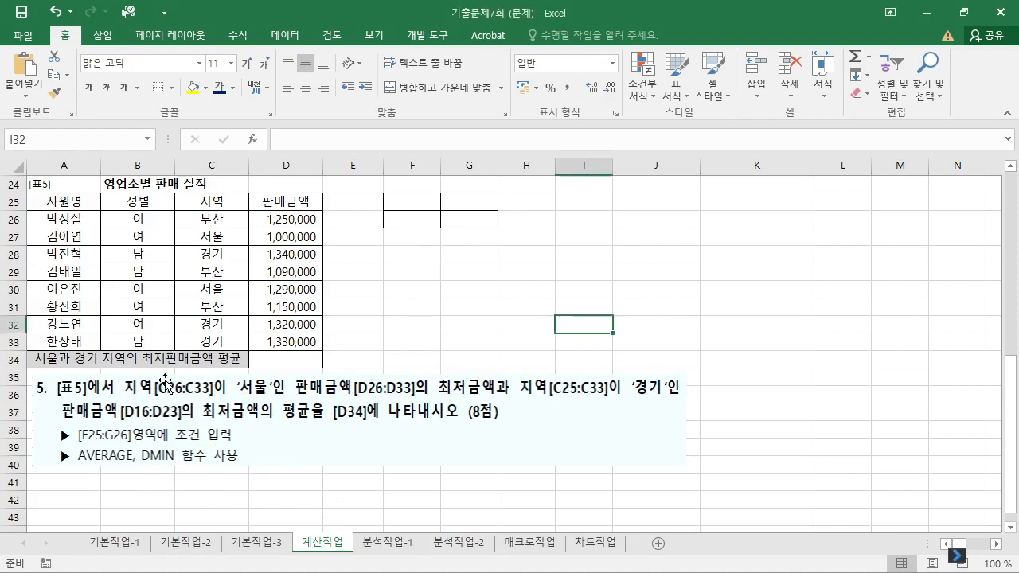
Step: Enter the first criteria in F25:F26, with the heading 지역 and the value 서울
left_click(405, 208)
type("지역")
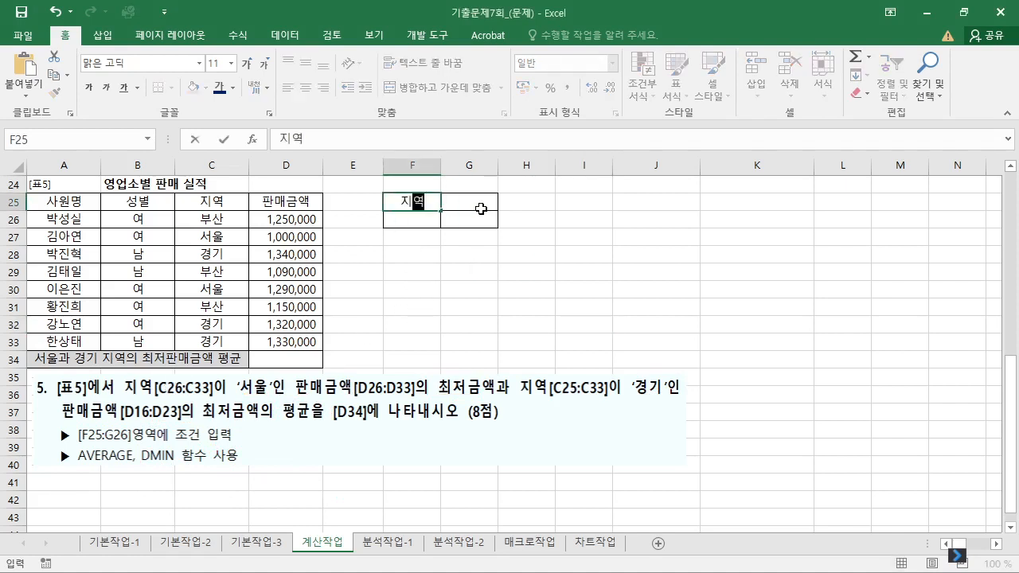
key("Return")
type("여")
type("울")
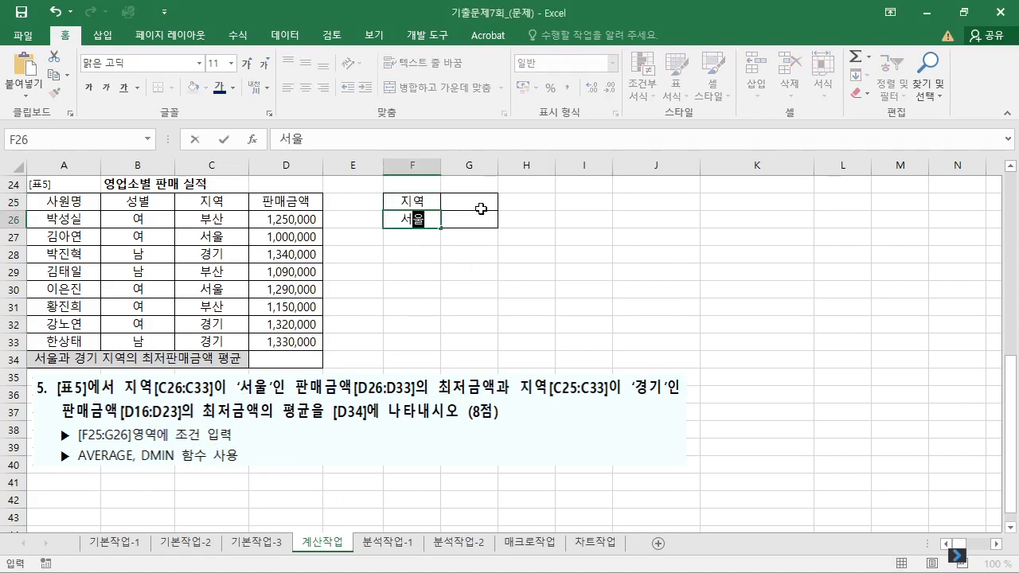
key("Return")
Step: Enter the second criteria in G25:G26, with the heading 지역 and the value 경기
left_click(482, 209)
type("지역")
key("Return")
type("경기")
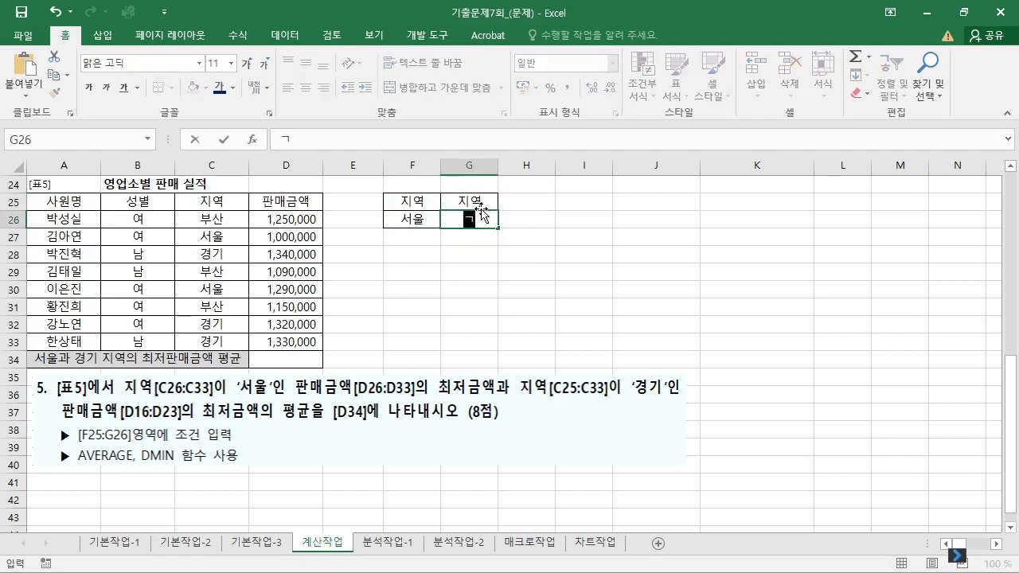
key("Return")
left_click_drag(412, 199, 411, 221)
left_click_drag(466, 199, 470, 220)
left_click(521, 273)
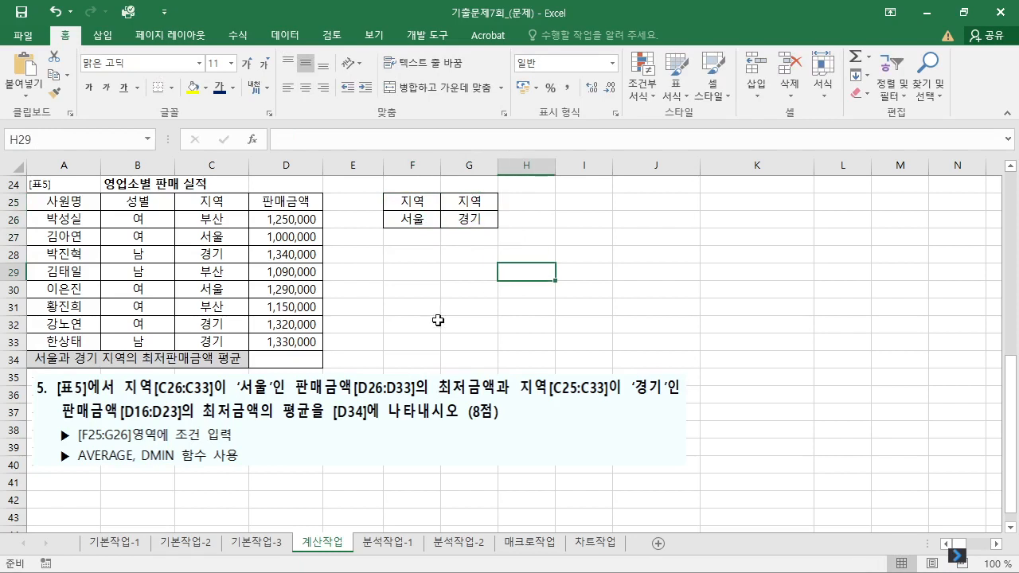
Step: Enter =DMIN(A25:D33,D25,F25:F26) in cell D34 to find the lowest sales amount for 서울
left_click(284, 356)
type("=ㅇ")
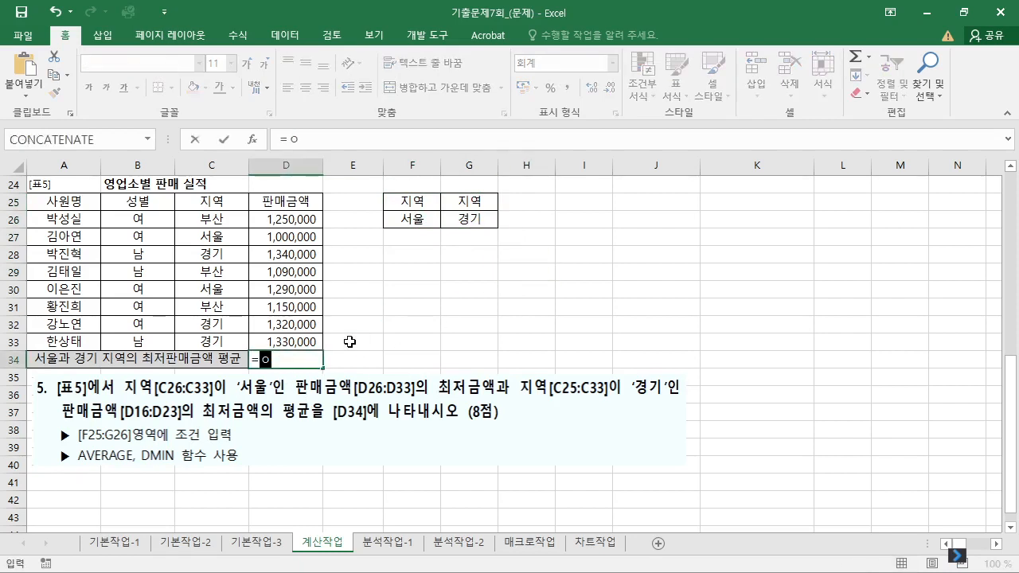
type("DMIN(")
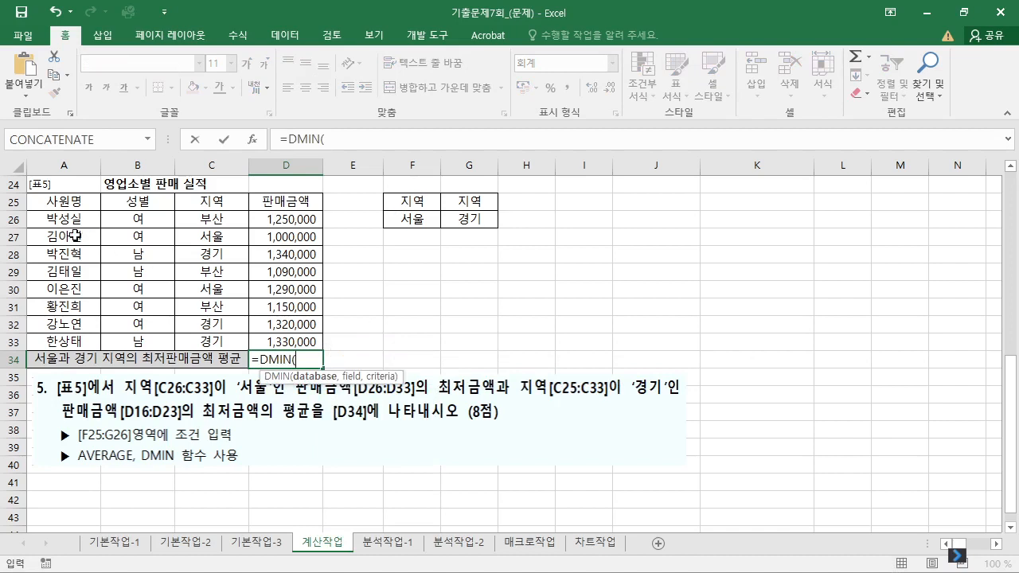
left_click_drag(69, 196, 288, 341)
type(",")
left_click(281, 204)
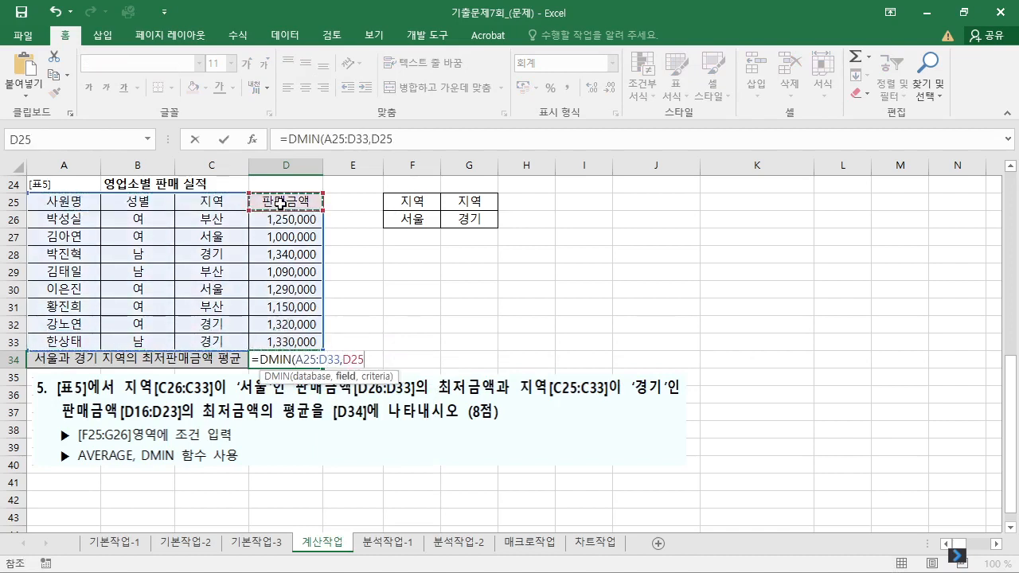
type(",")
left_click_drag(434, 198, 421, 219)
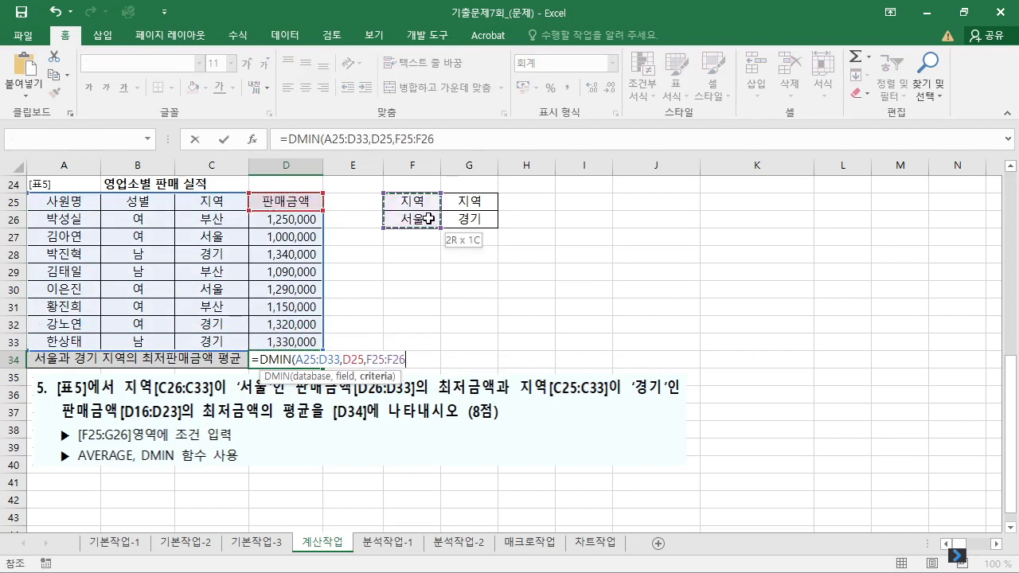
key("Return")
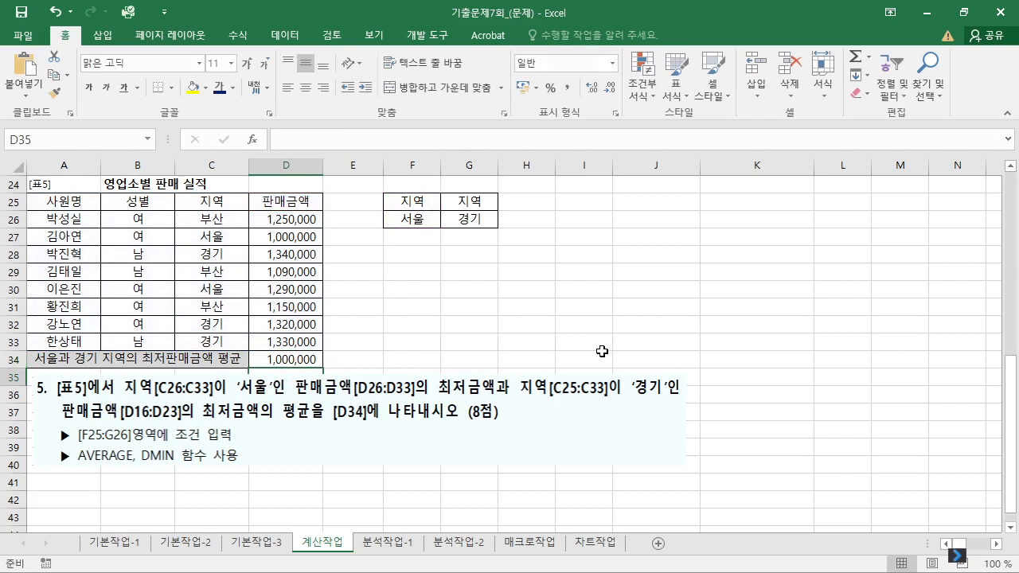
Step: Insert AVERAGE( before the DMIN function in cell D34's formula
left_click(280, 354)
double_click(279, 357)
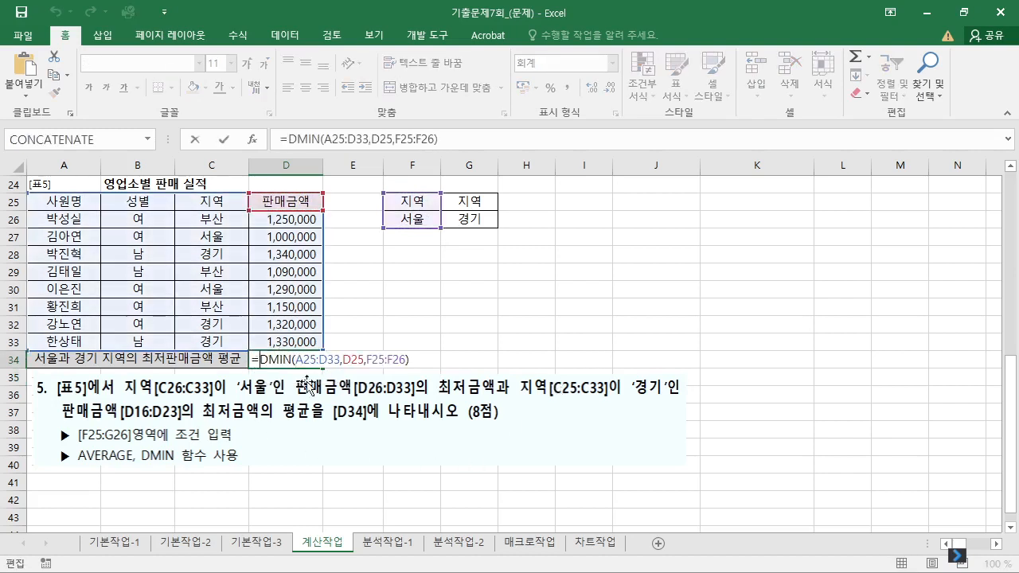
type("AV")
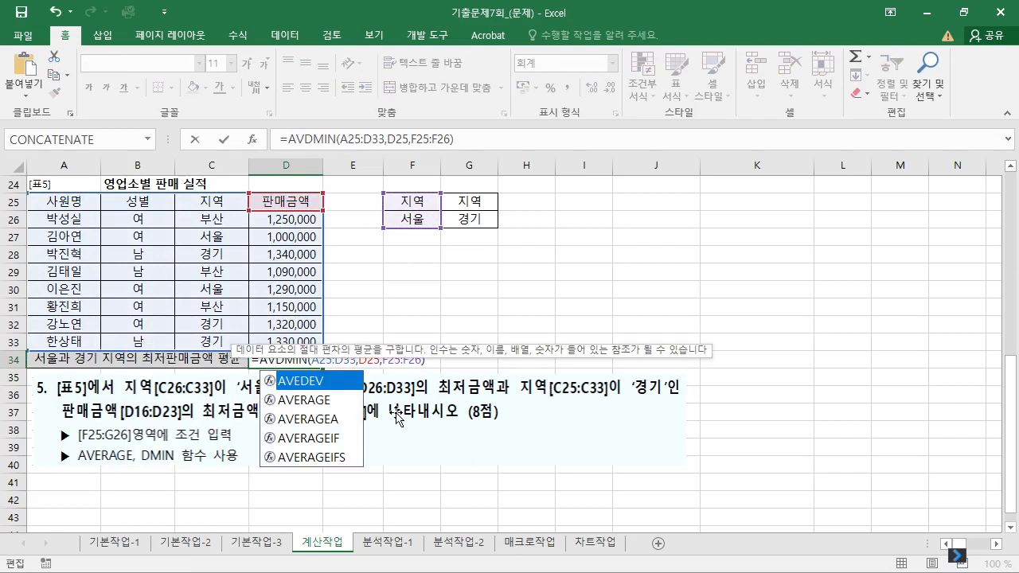
key("Tab")
key("BackSpace")
key("BackSpace")
key("BackSpace")
key("BackSpace")
key("BackSpace")
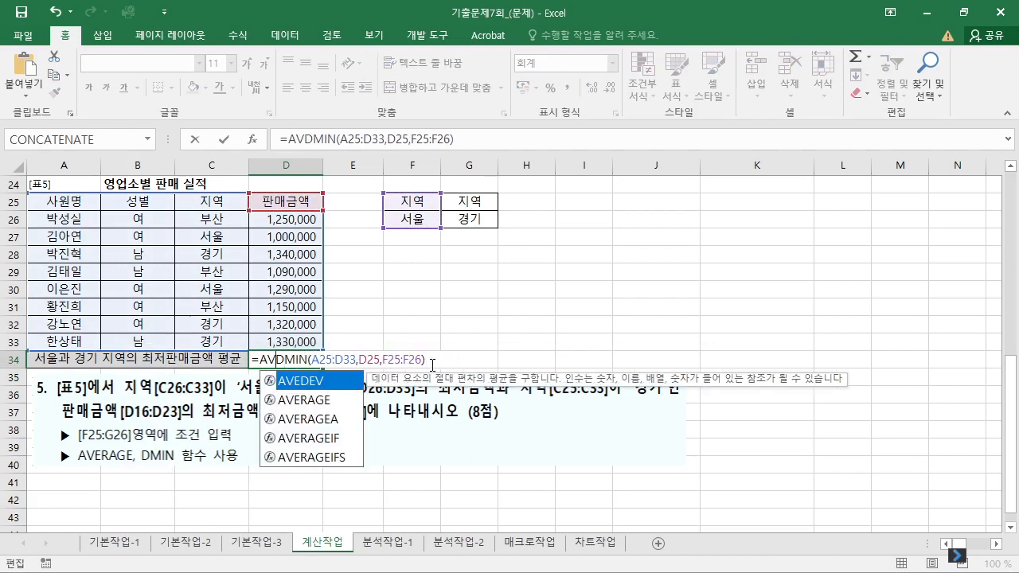
key("Down")
key("Tab")
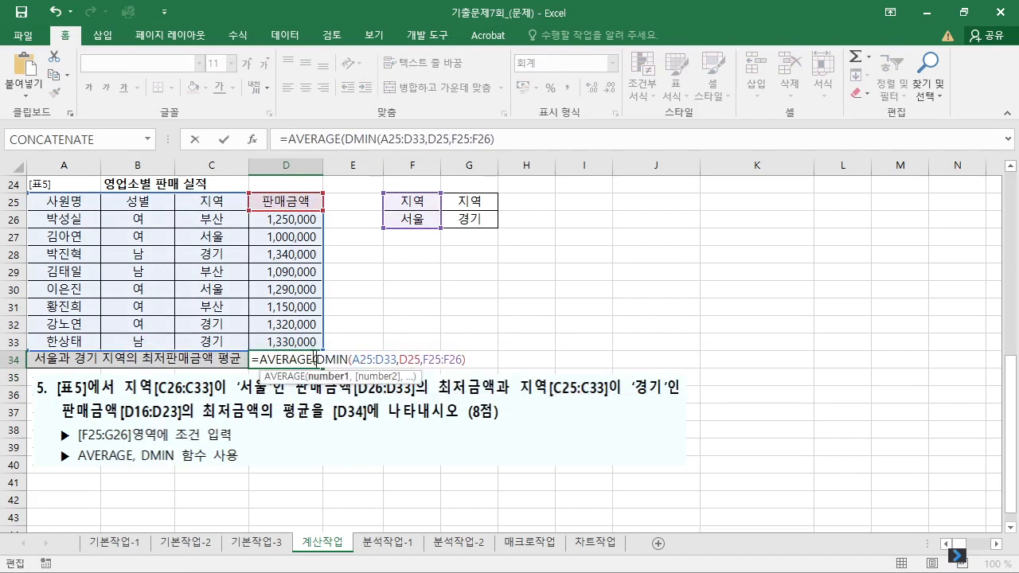
Step: Add DMIN(A25:D33,D25,G25:G26) as the second AVERAGE argument in cell D34 and complete the formula
left_click_drag(323, 358, 470, 362)
left_click(474, 364)
type("),DMIN(")
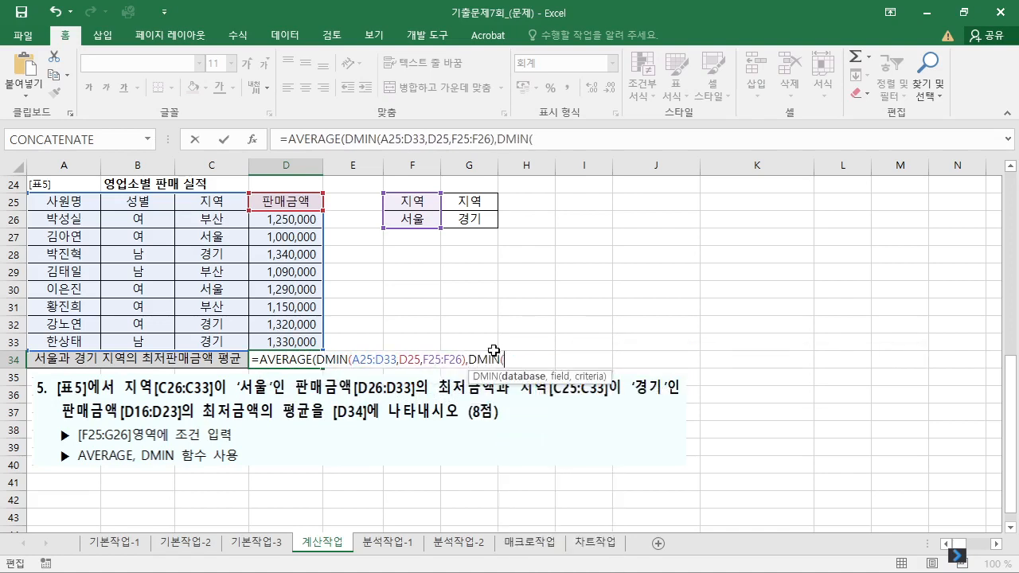
left_click_drag(70, 212, 287, 341)
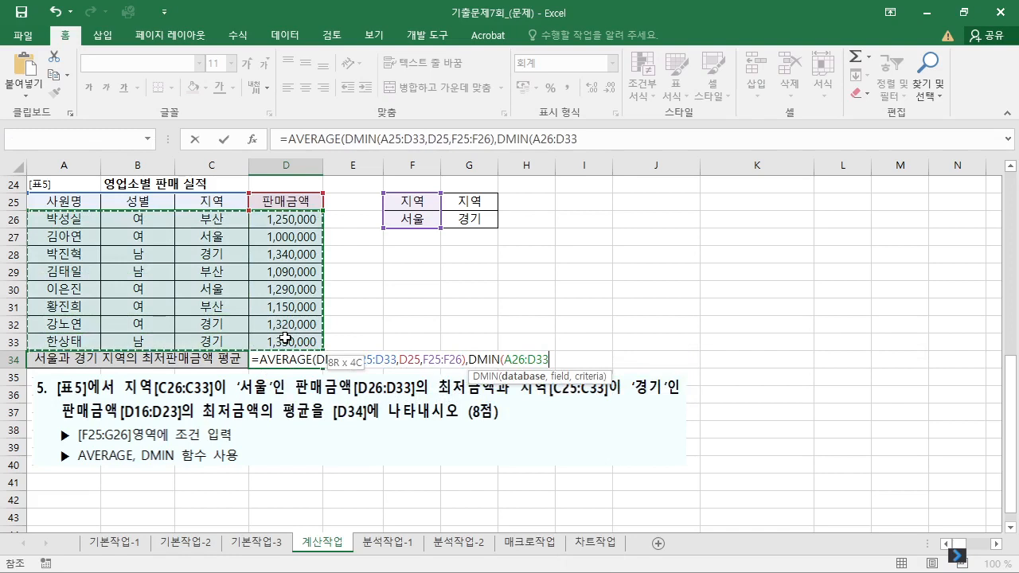
left_click_drag(80, 204, 308, 343)
type(",")
left_click(297, 205)
type(",")
left_click_drag(480, 192, 469, 220)
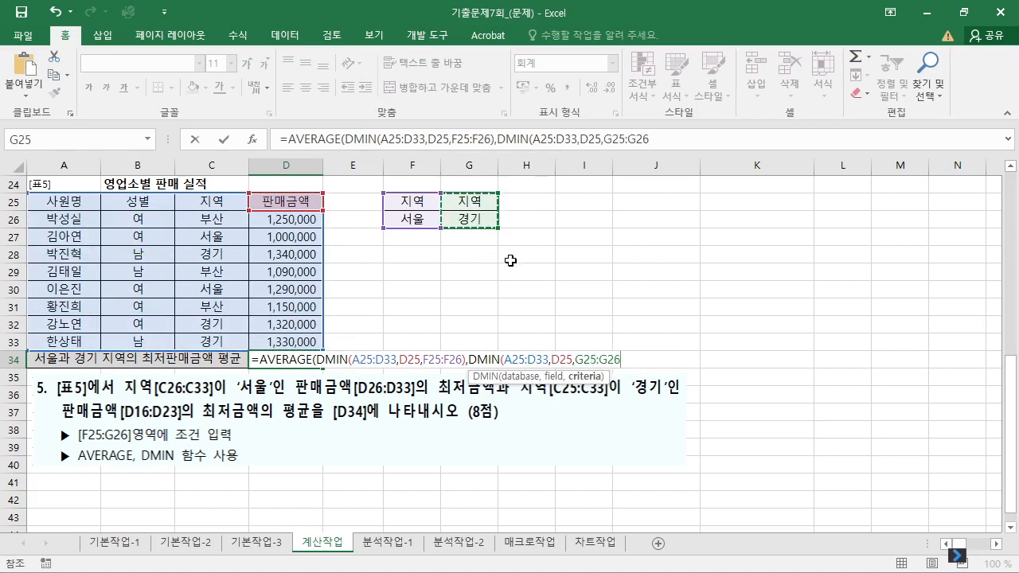
type("))")
key("Return")
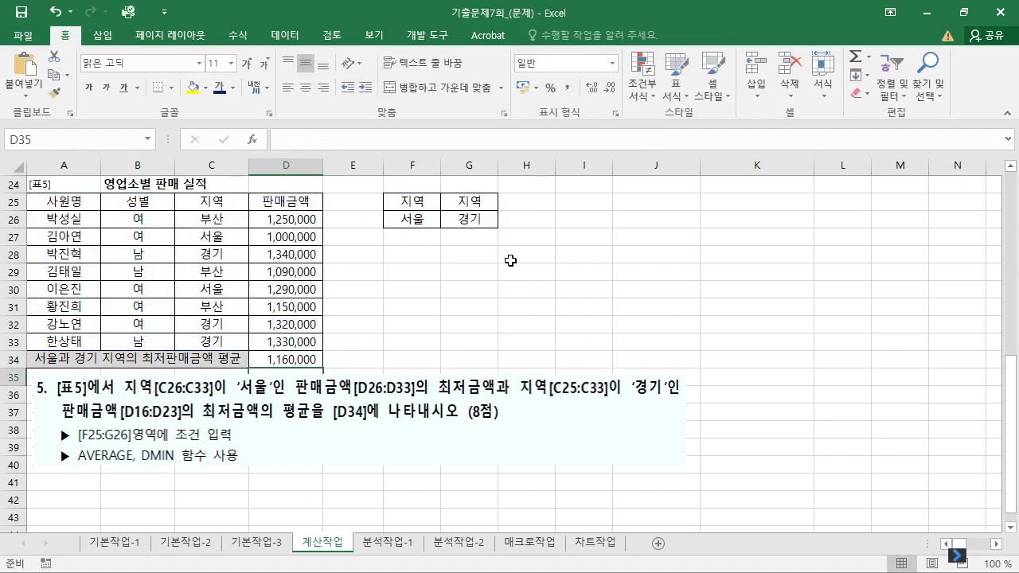
Step: Review the two DMIN arguments inside the AVERAGE formula in cell D34 against the criteria cells F25:G26, leaving the formula as is
double_click(287, 359)
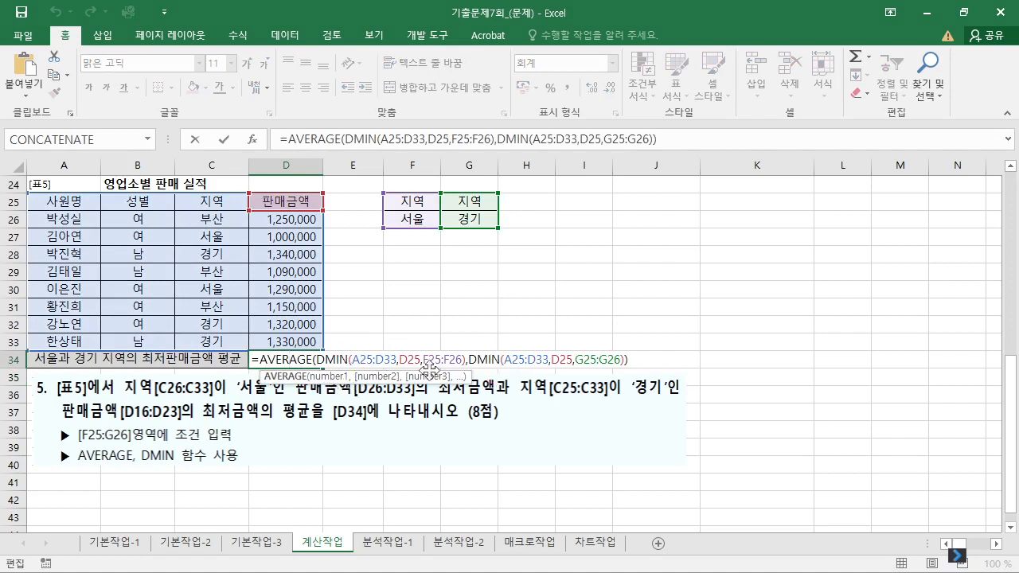
left_click(345, 374)
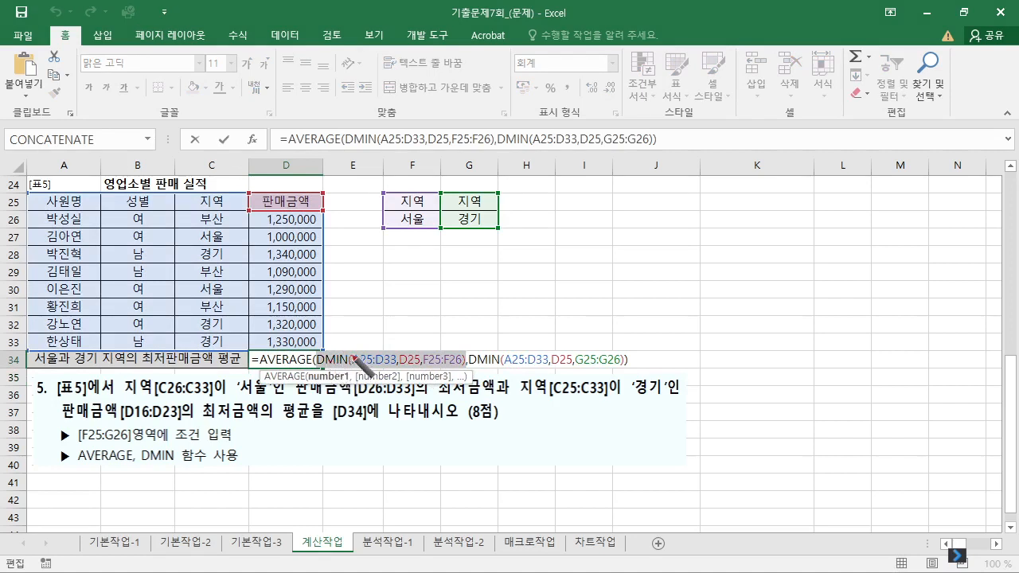
left_click_drag(339, 345, 334, 368)
left_click_drag(495, 349, 483, 368)
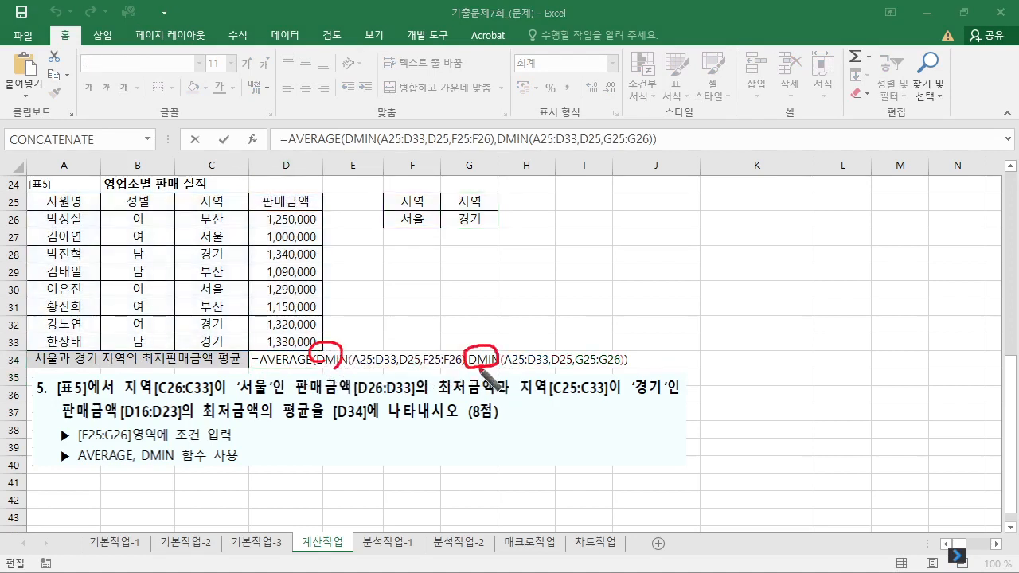
left_click_drag(398, 229, 466, 231)
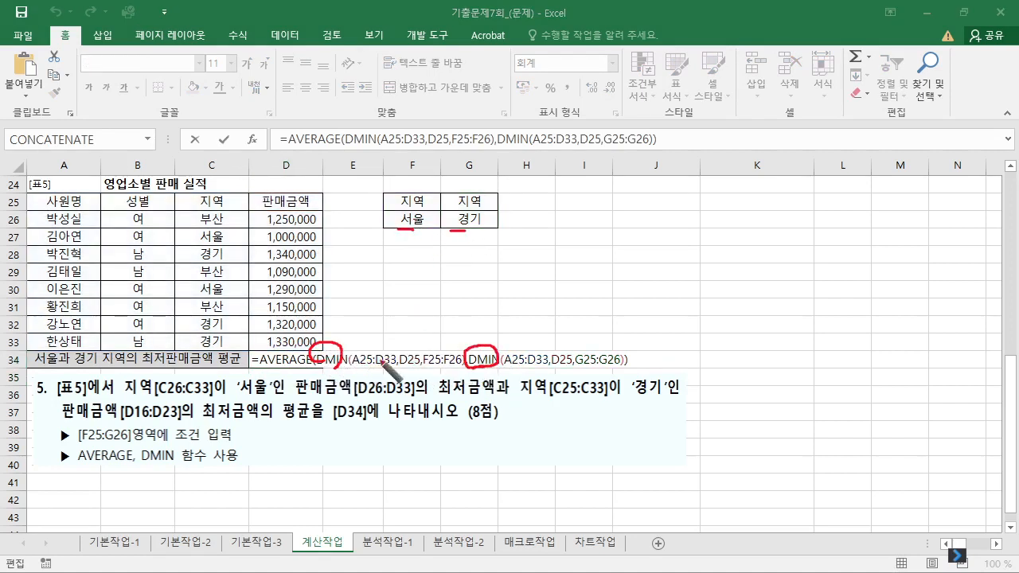
key("e")
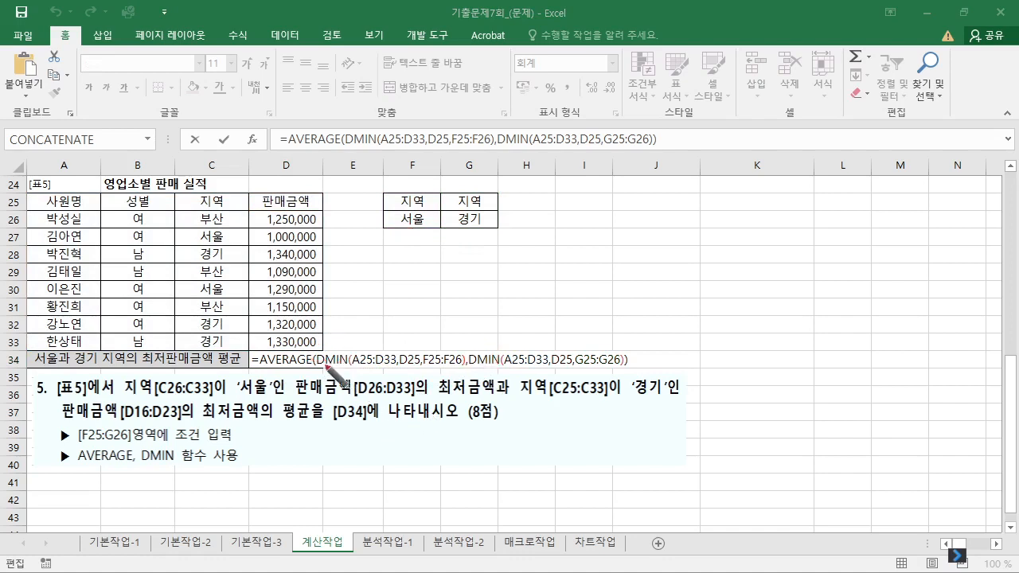
left_click_drag(317, 361, 467, 362)
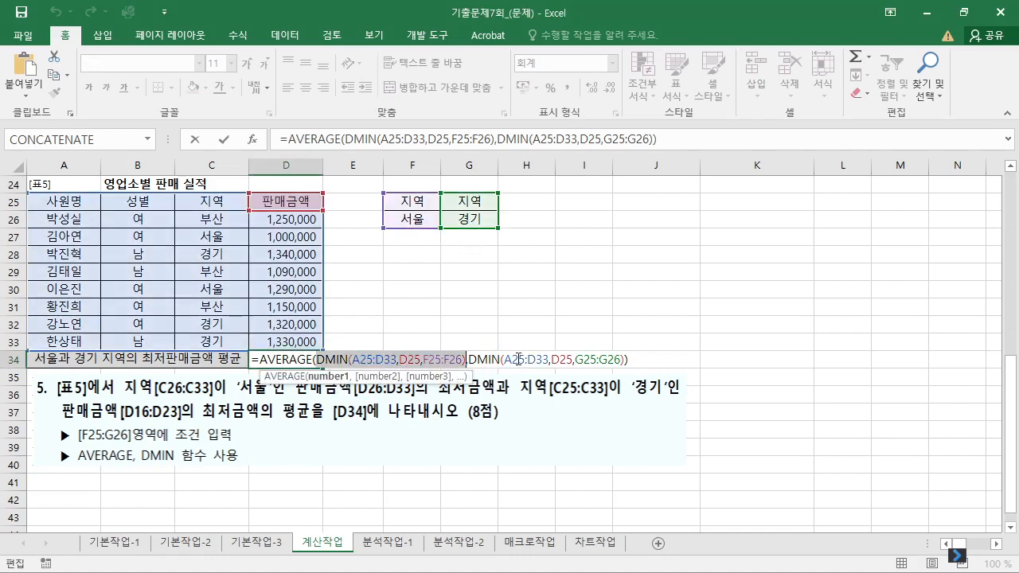
left_click(524, 359)
key("Escape")
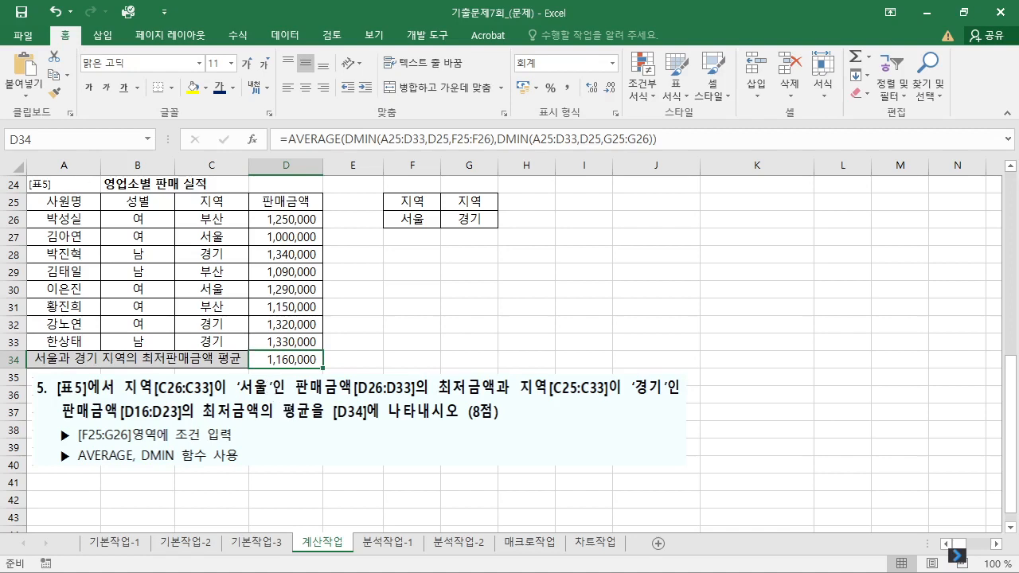
Step: Open the 분석작업-1 sheet and read the scenario task's instructions on the changing cell B19, result cell G17 and their names
key("ctrl+Page_Down")
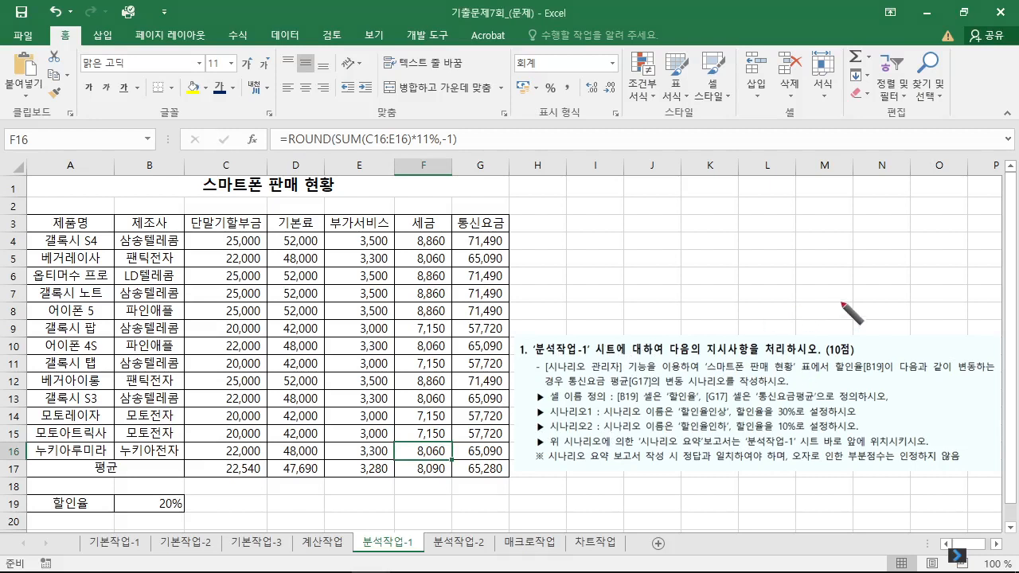
left_click_drag(836, 370, 893, 365)
mouse_move(959, 382)
left_mouse_down()
mouse_move(973, 377)
mouse_move(924, 337)
mouse_move(876, 348)
mouse_move(890, 360)
left_mouse_up()
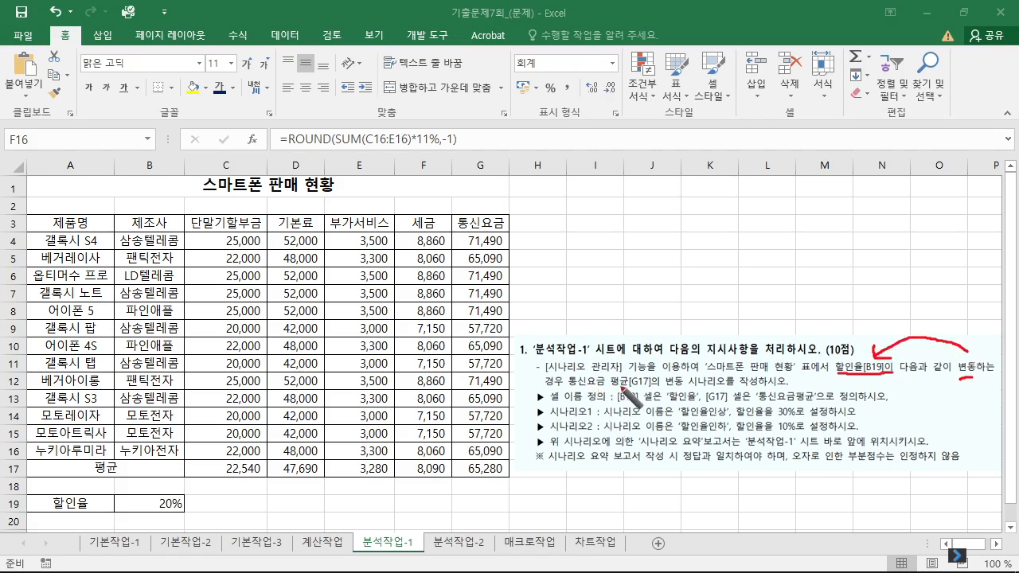
left_click_drag(572, 388, 657, 382)
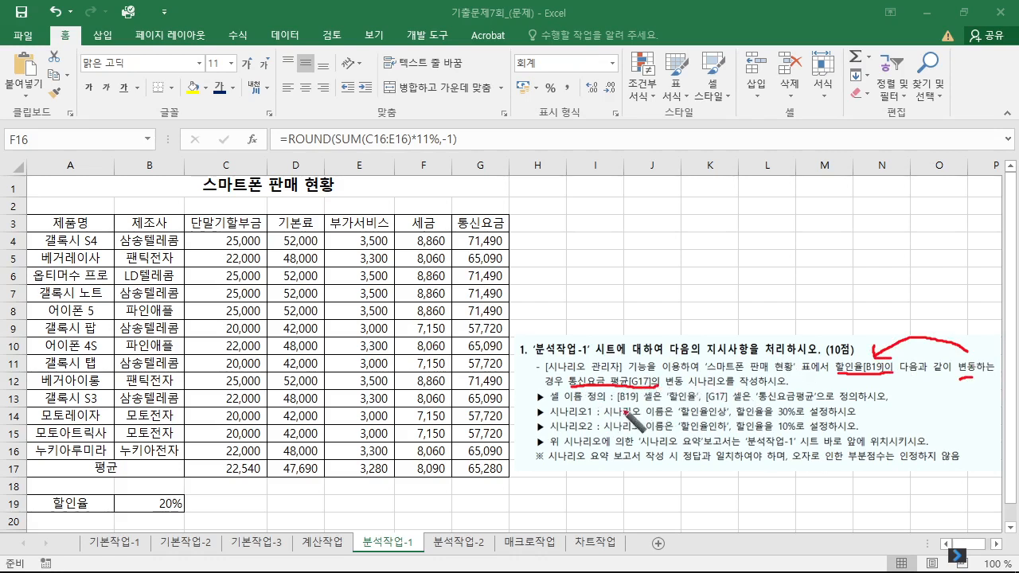
left_click_drag(667, 403, 693, 402)
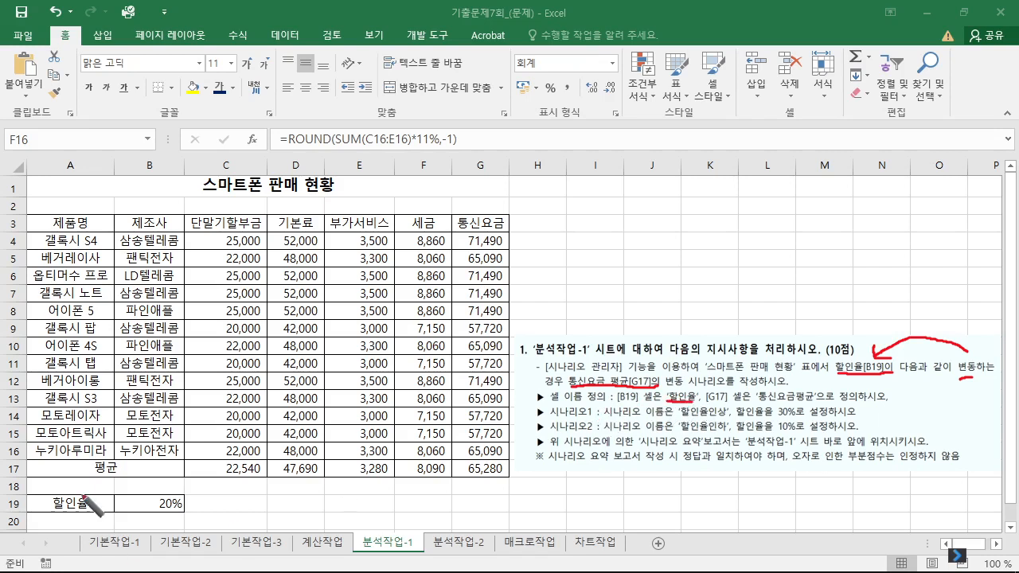
left_click_drag(758, 404, 812, 403)
key("alt+Tab")
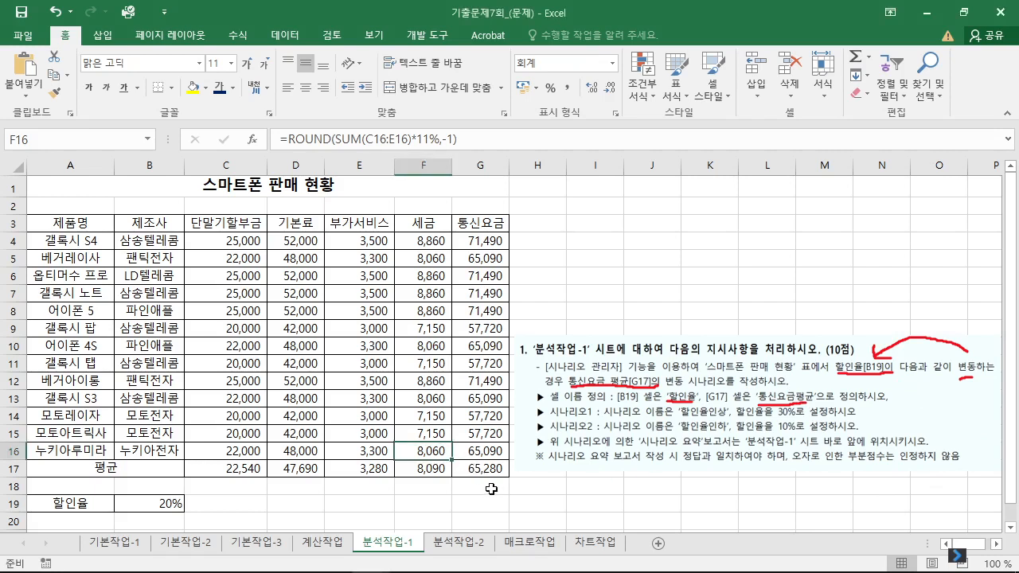
Step: Define the name 할인율 for cell B19
left_click(152, 501)
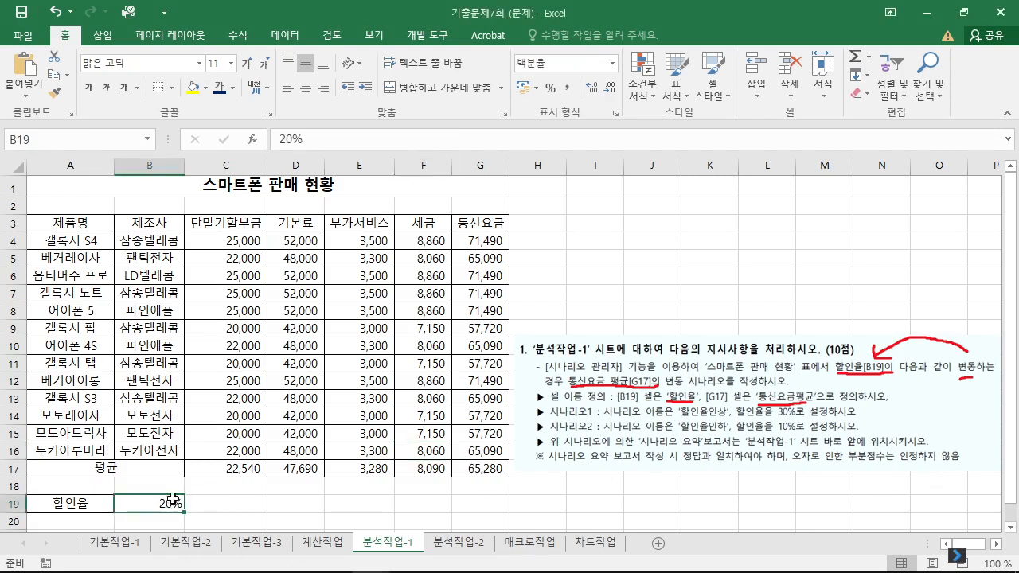
left_click(47, 139)
type("G")
type("인율")
key("Return")
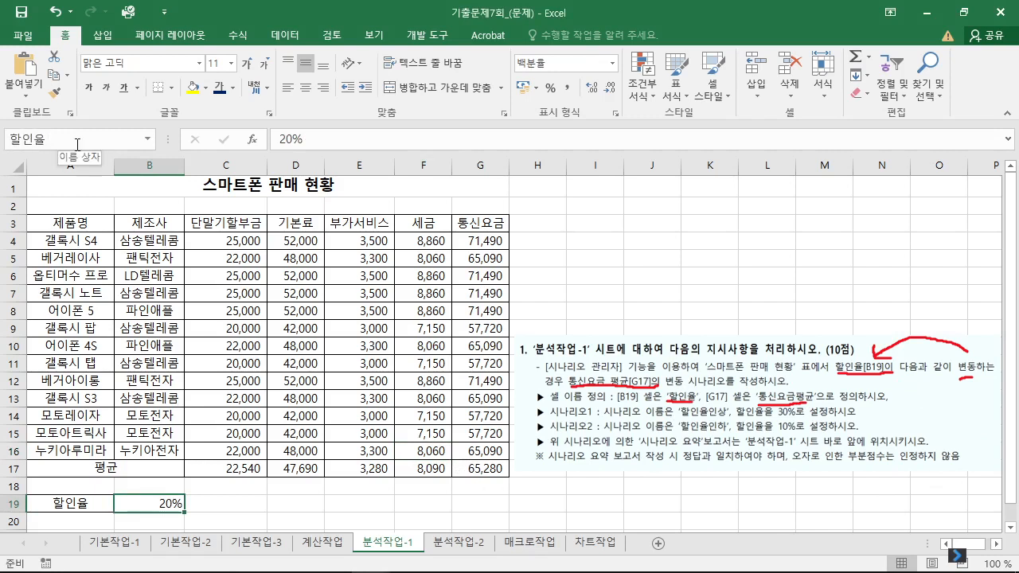
Step: Define the name 통신요금평균 for cell G17, the average of the 통신요금 column
left_click(492, 472)
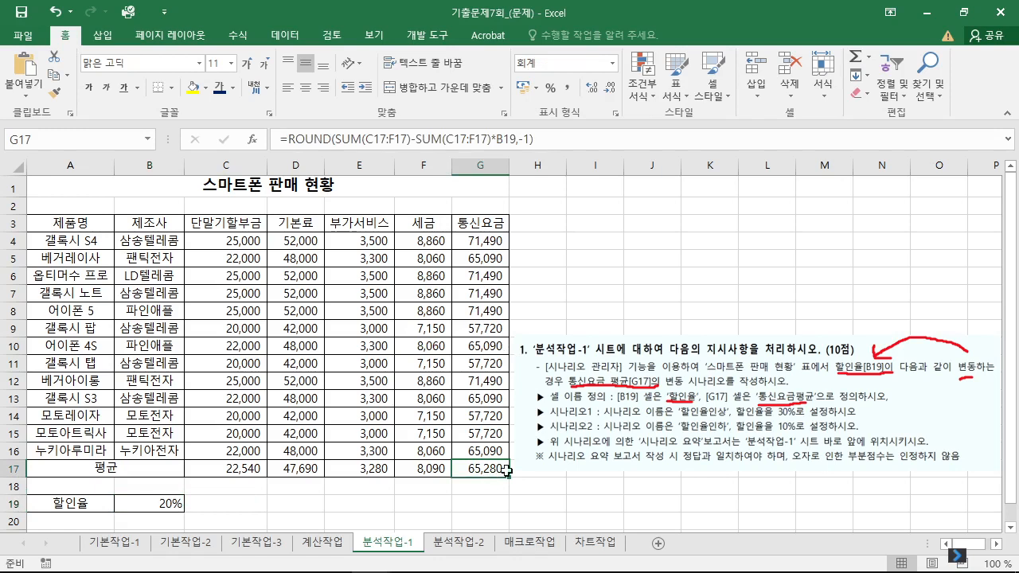
left_click(68, 140)
type("통신요금평균")
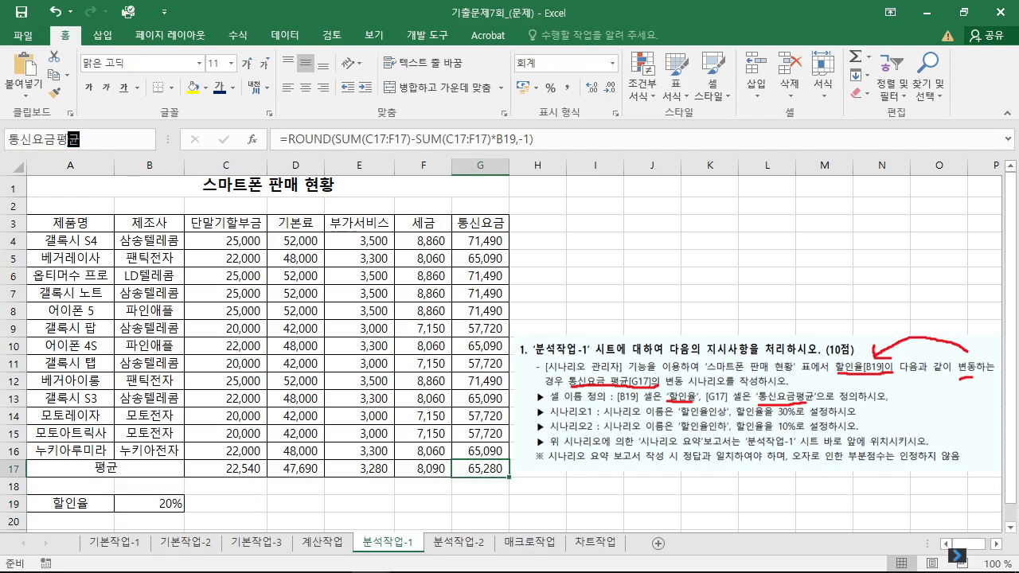
key("Return")
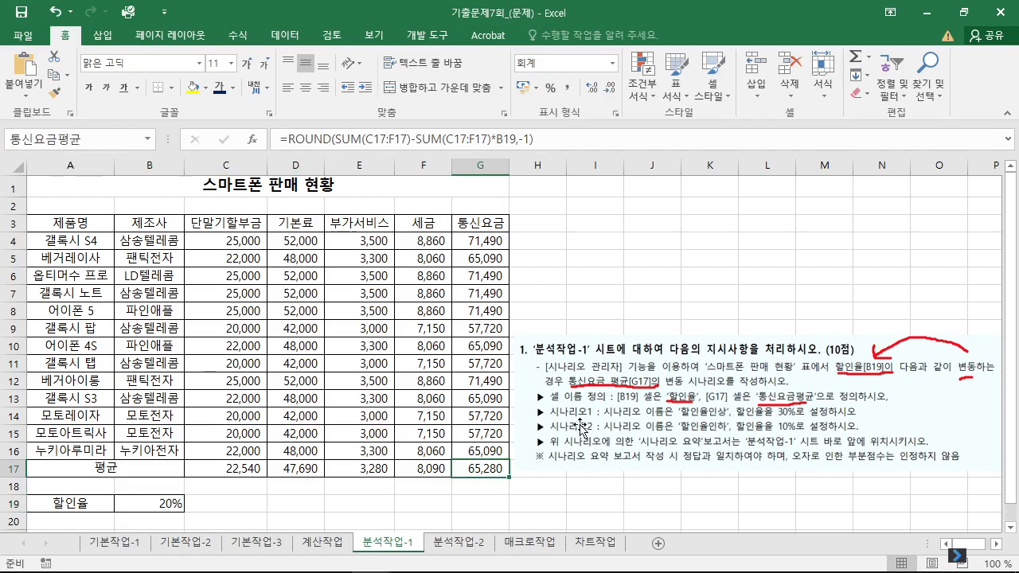
Step: Select the discount rate cell B19 and compare it with the scenario rates required in the instructions
left_click(163, 505)
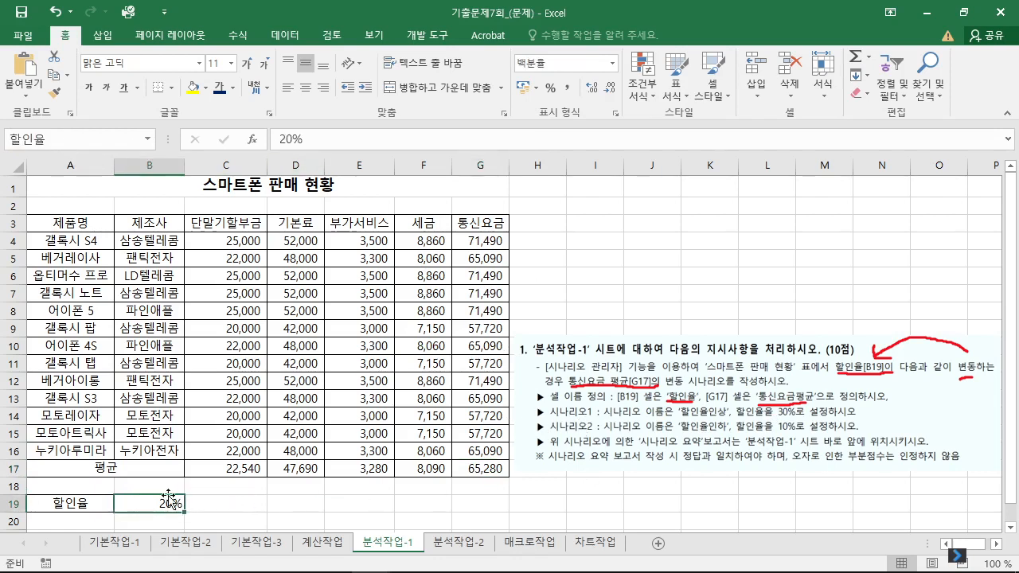
key("ctrl+q")
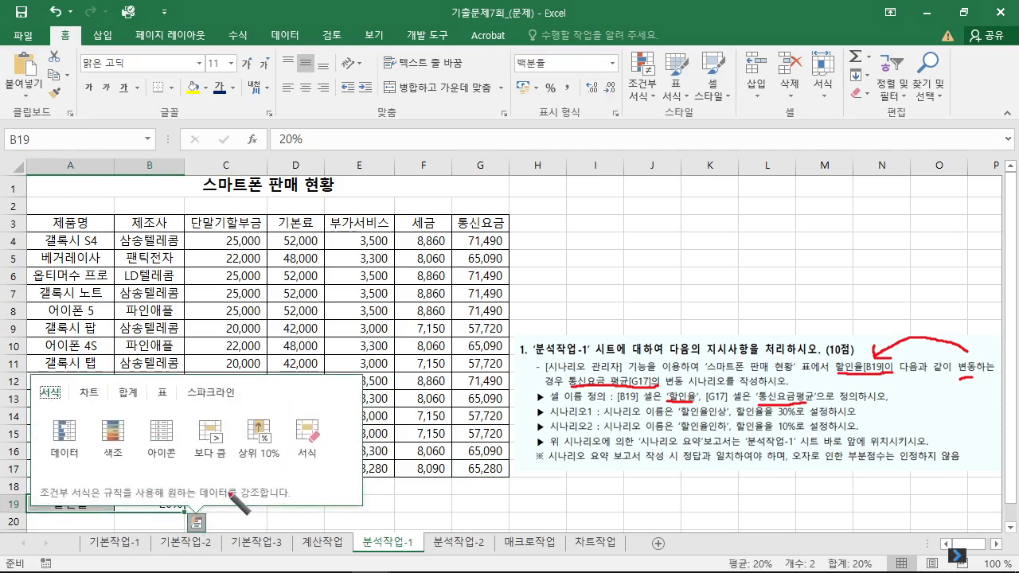
left_click(231, 499)
left_click_drag(780, 424, 795, 427)
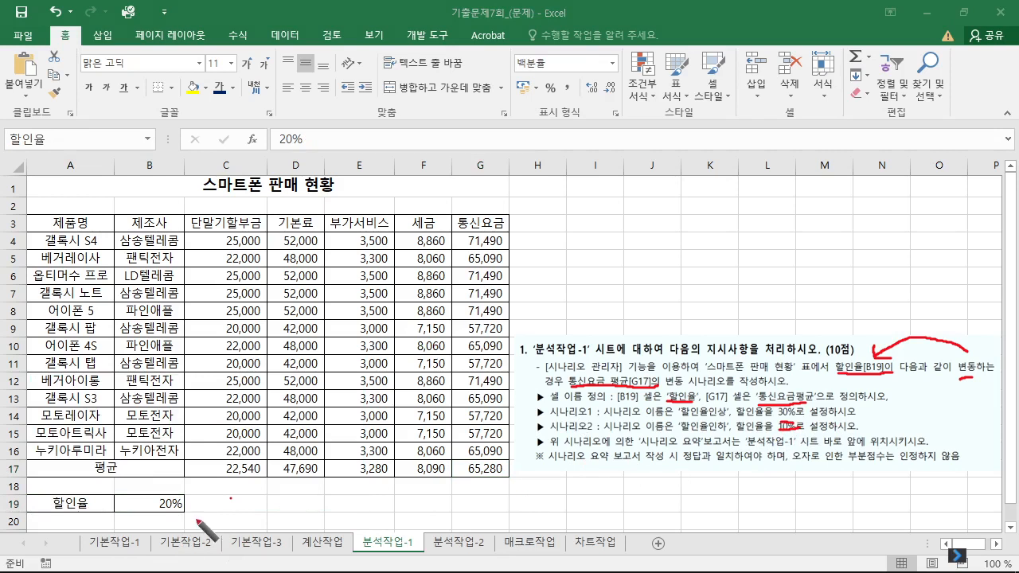
mouse_move(123, 503)
left_mouse_down()
mouse_move(186, 514)
mouse_move(145, 516)
left_mouse_up()
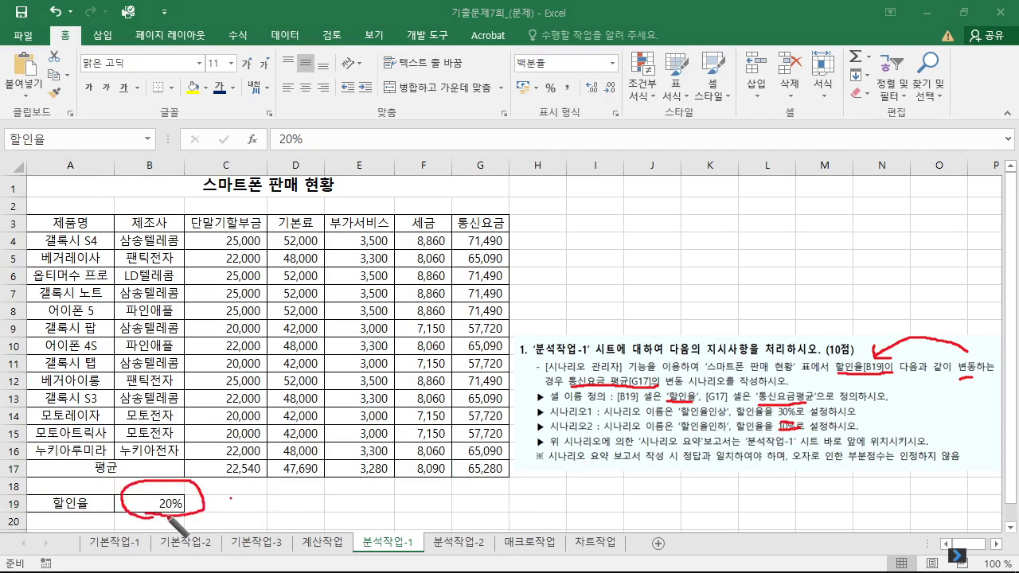
key("Escape")
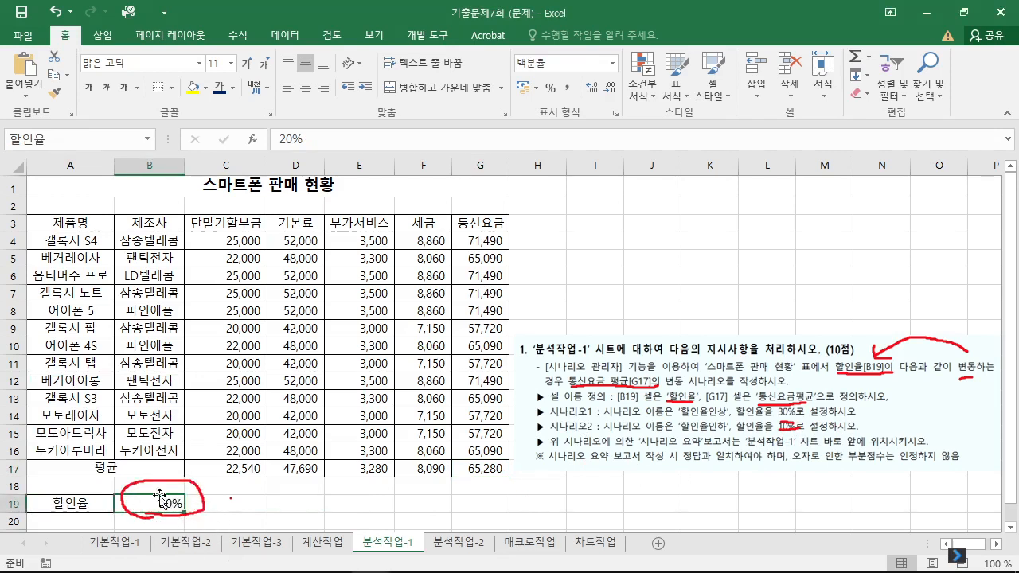
Step: Add a scenario named 할인율인상 in the Scenario Manager with changing cell $B$19 and a 할인율 value of 30%
left_click(286, 35)
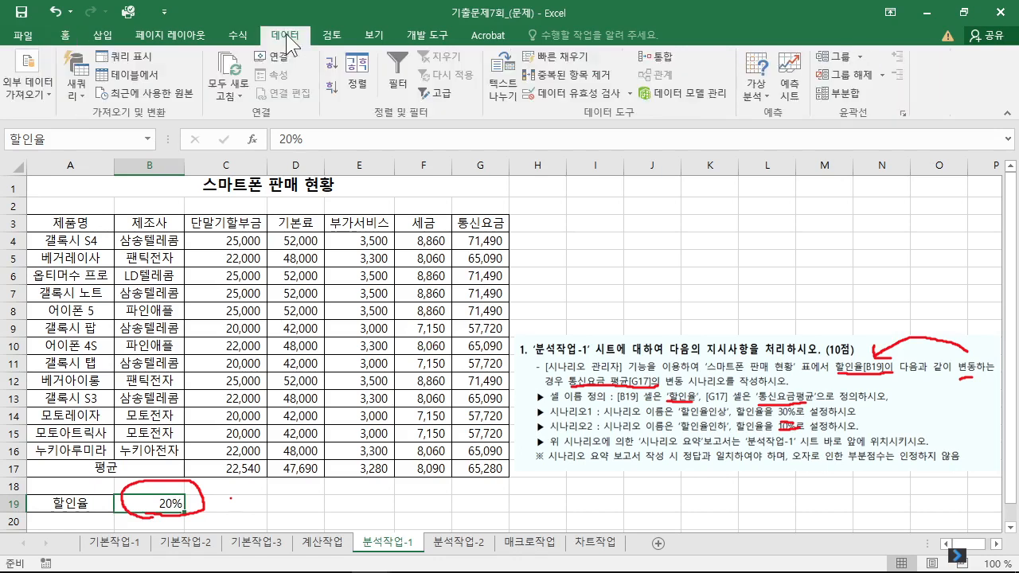
left_click(755, 85)
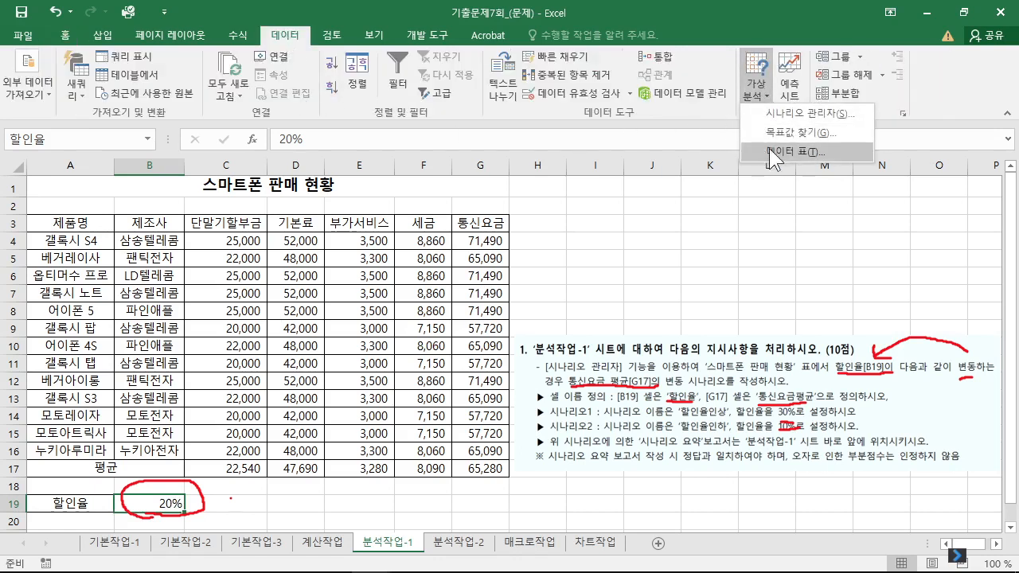
left_click(803, 116)
left_click_drag(595, 21, 245, 112)
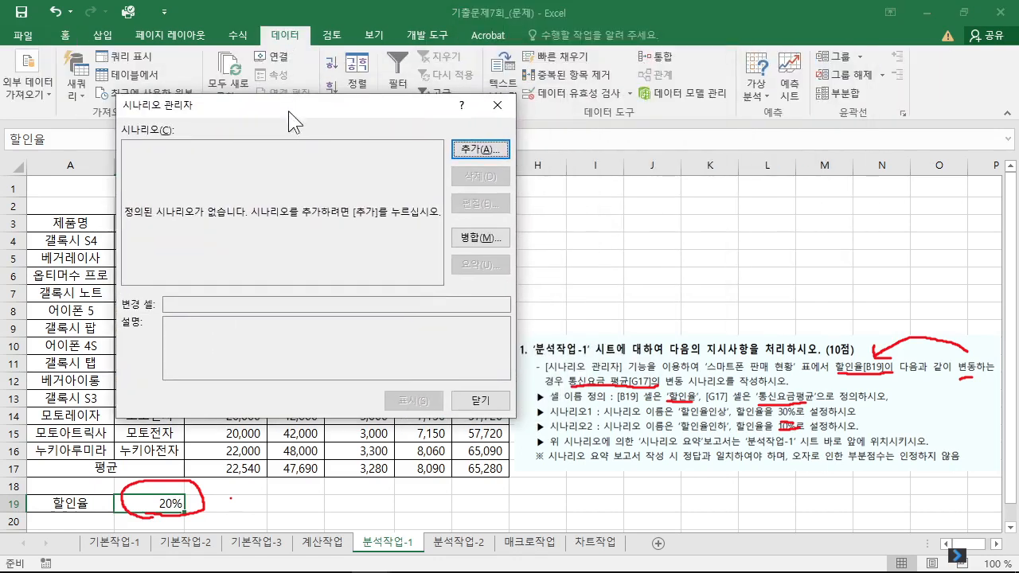
left_click(466, 153)
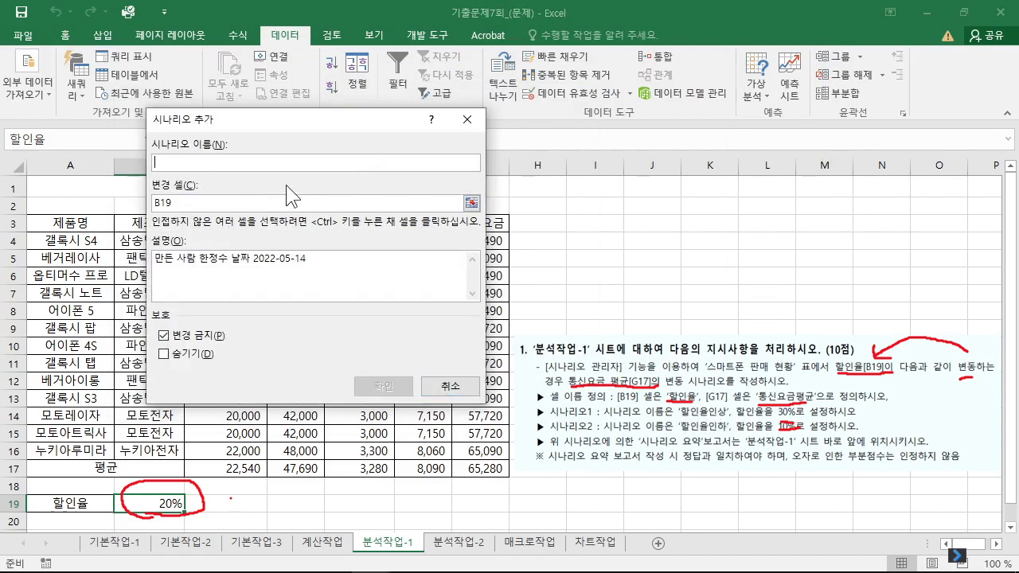
type("할인율인상")
key("Tab")
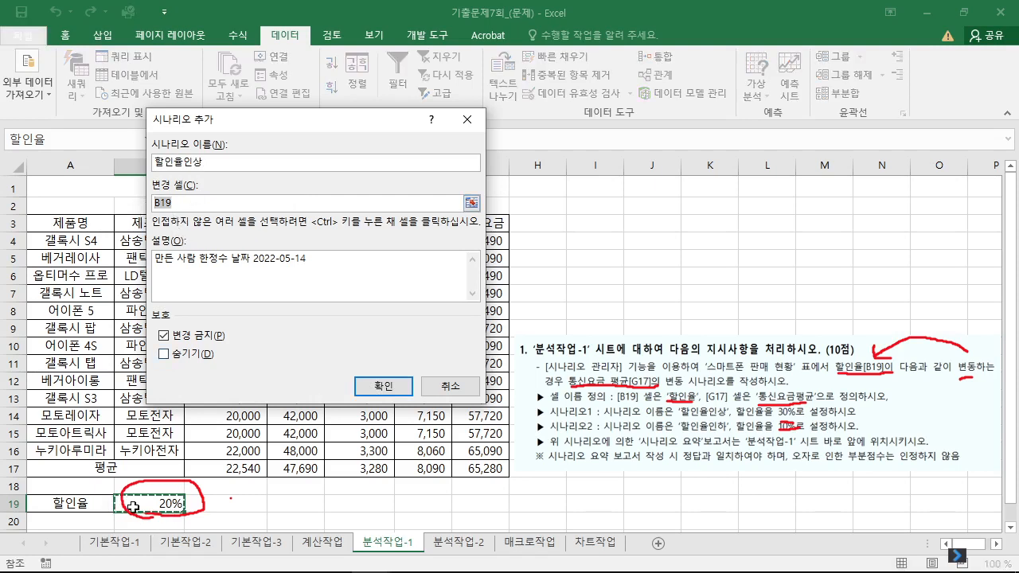
left_click(197, 203)
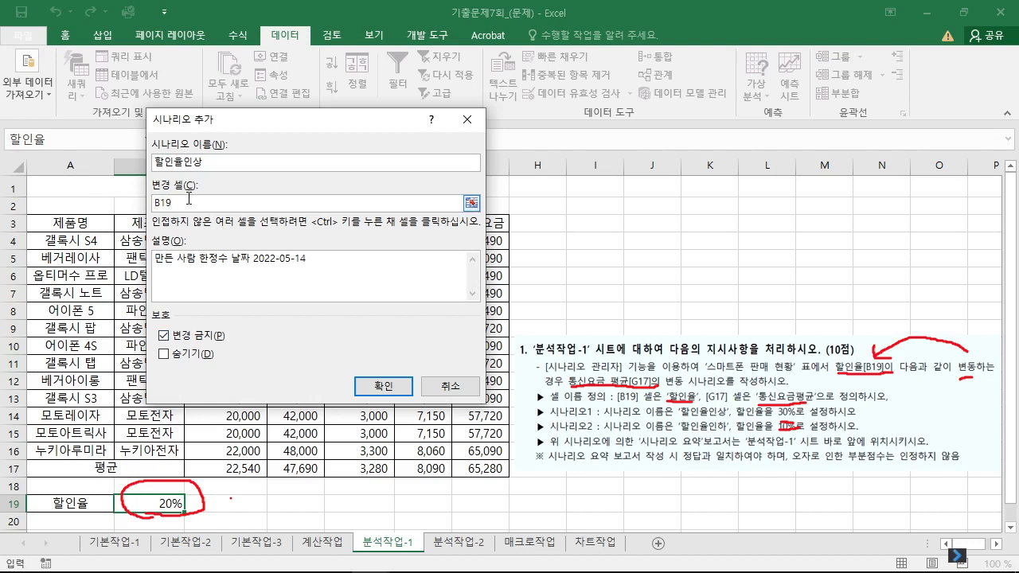
left_click(149, 504)
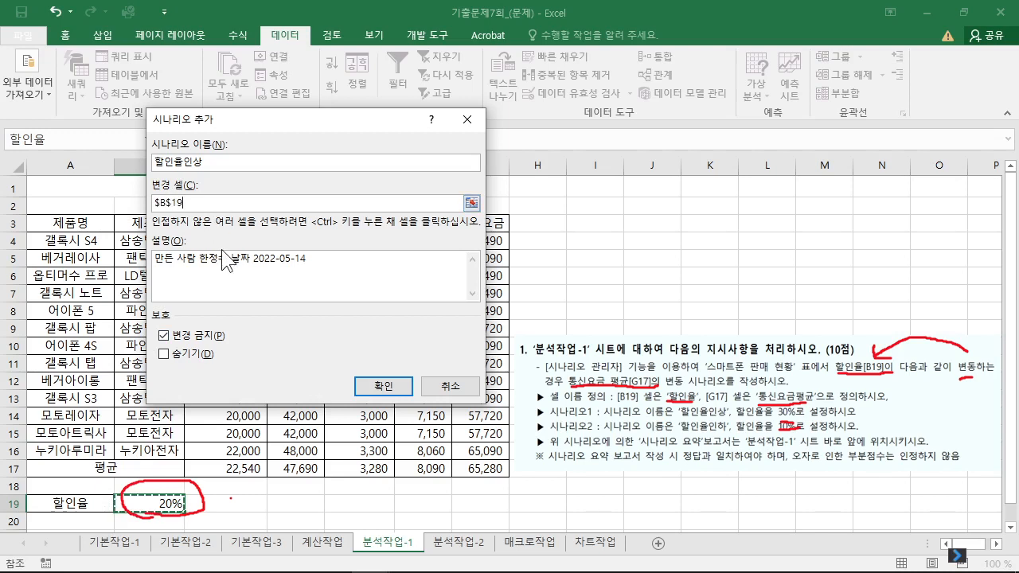
left_click(374, 389)
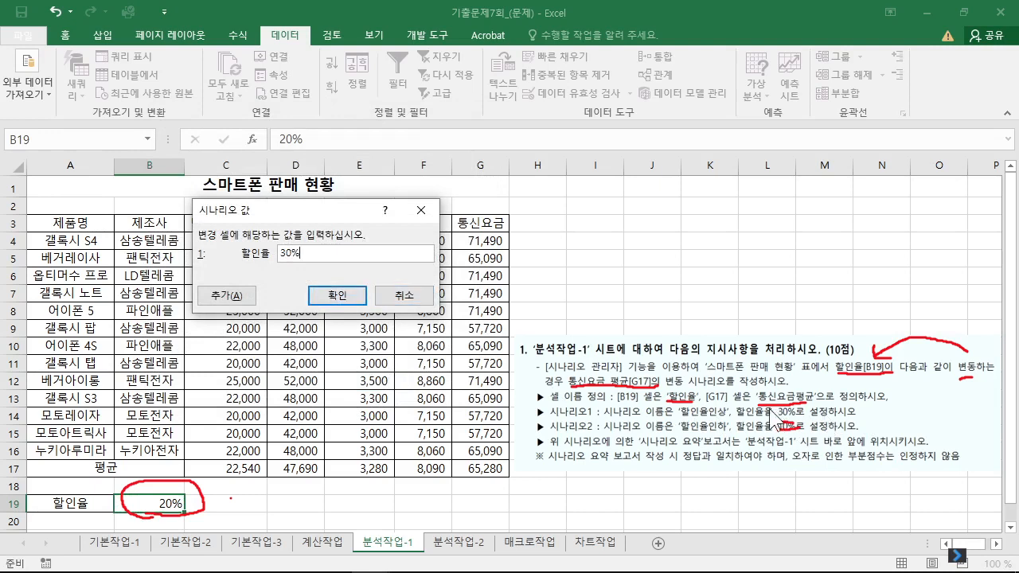
left_click(252, 301)
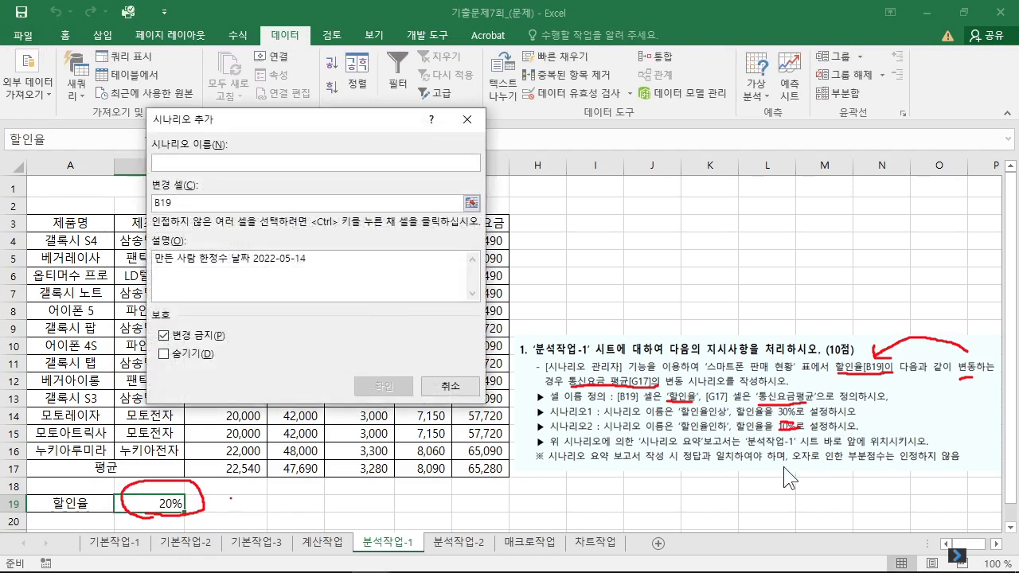
Step: Add a second scenario named 할인율인하 for changing cell B19 with a 할인율 value of 10%
type("ㅎ")
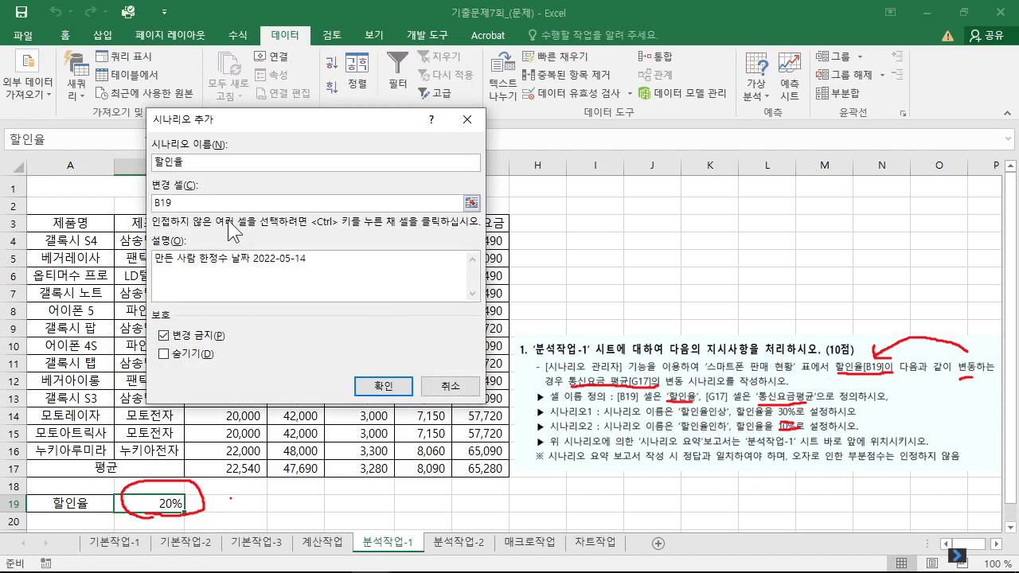
key("Return")
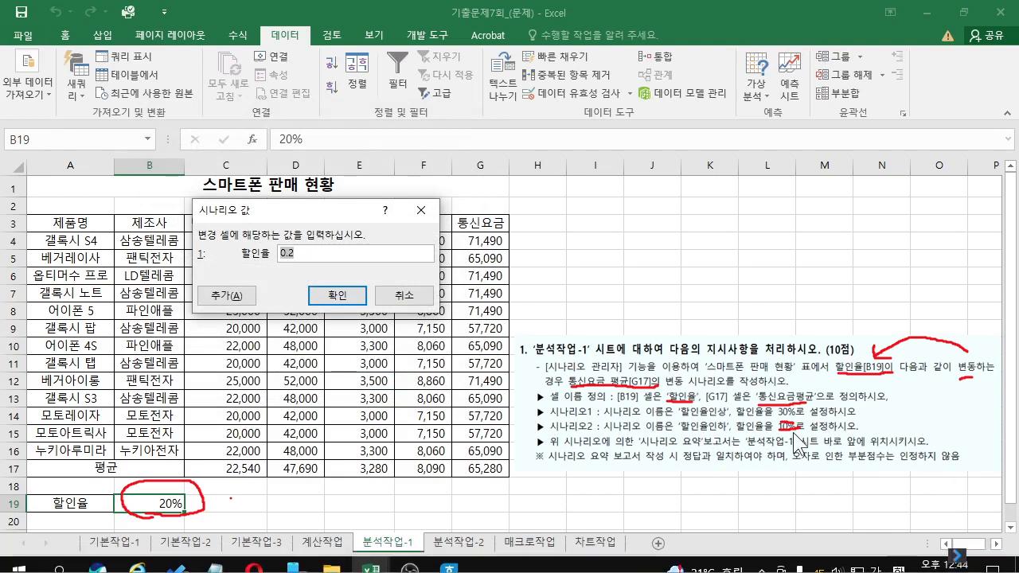
type("10%")
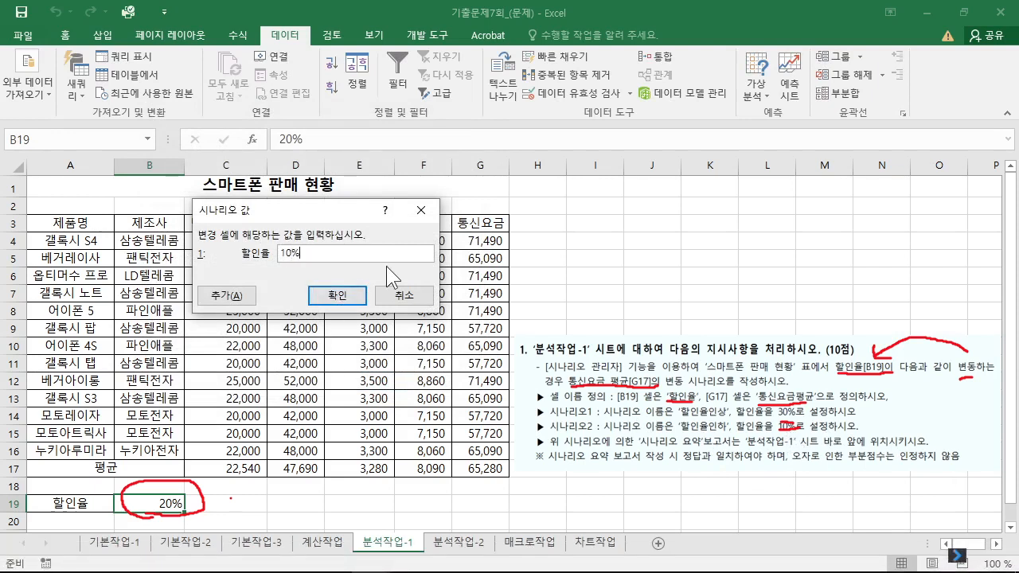
left_click(359, 299)
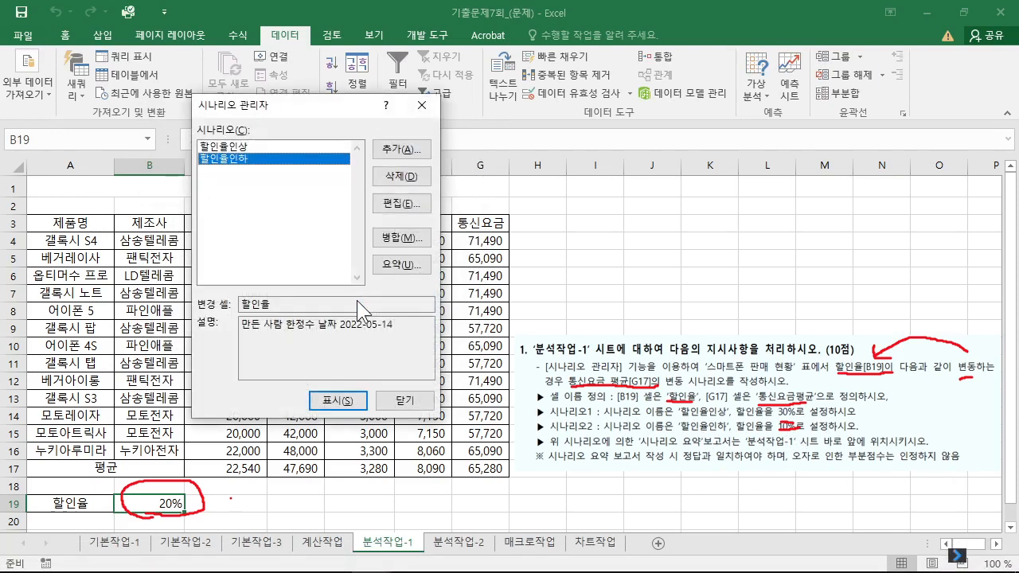
Step: Create a scenario summary report for the 할인율인상 and 할인율인하 scenarios with G17 as the result cell
left_click(224, 148)
left_click(244, 163)
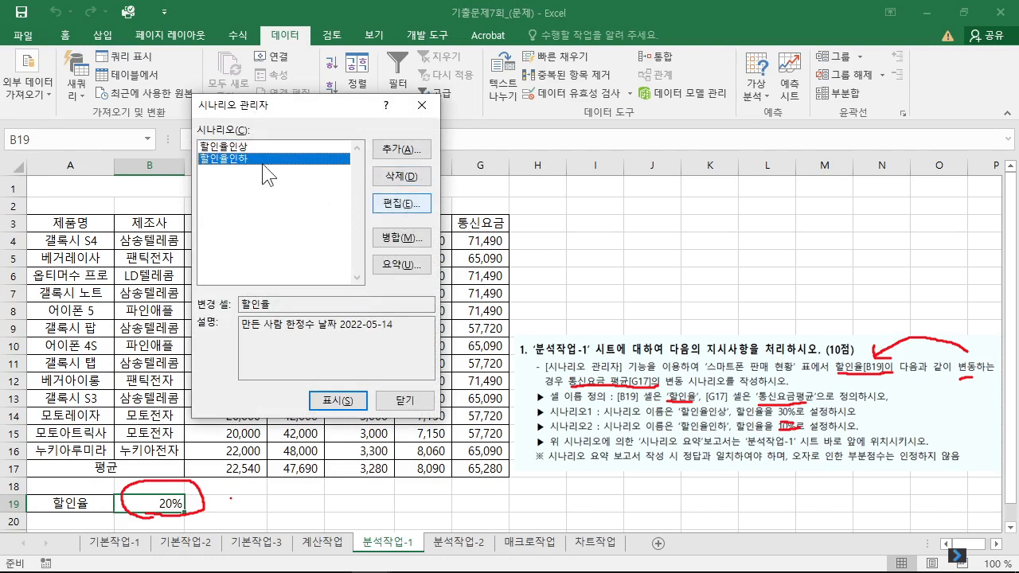
left_click(397, 268)
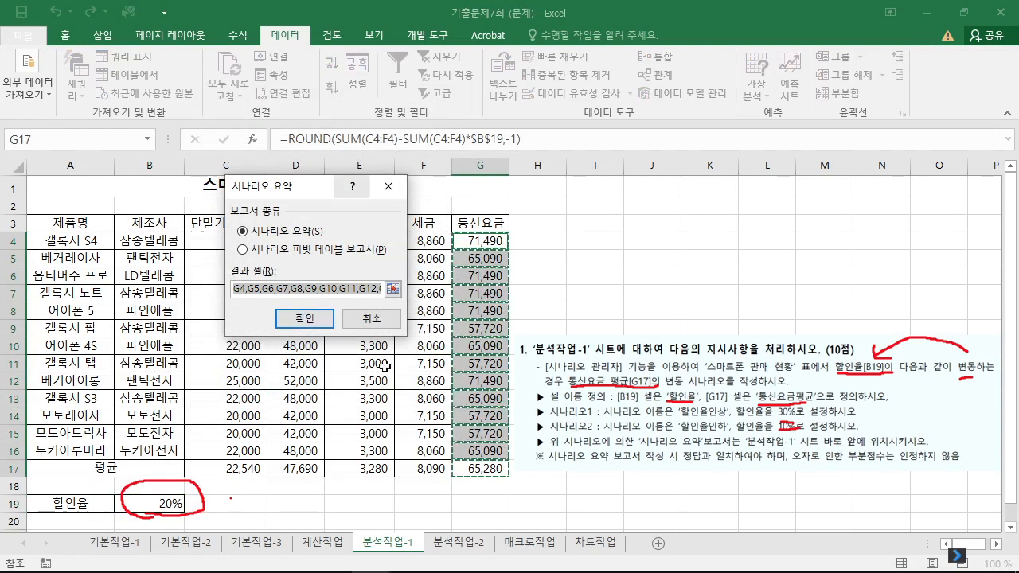
left_click(482, 472)
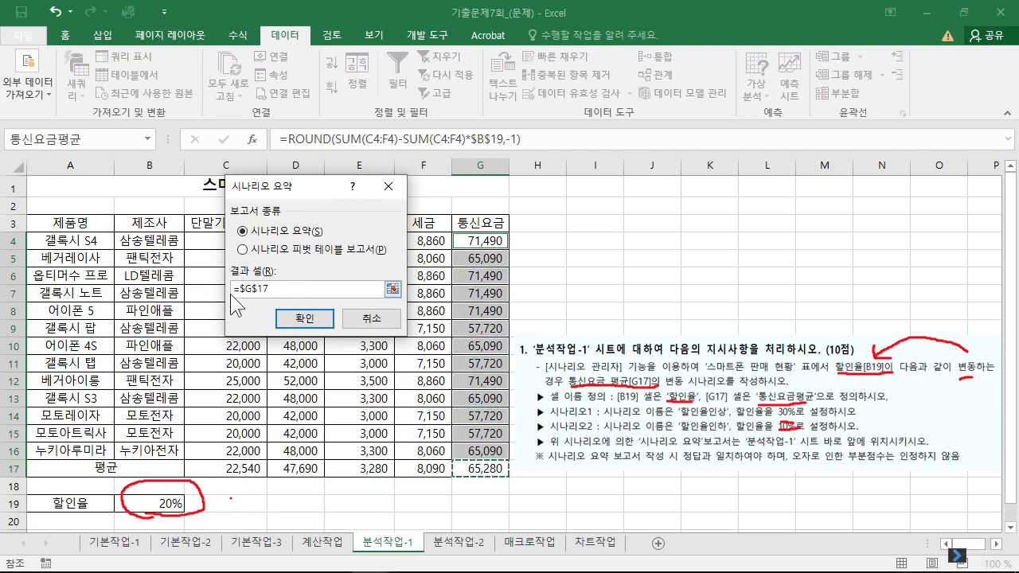
left_click(316, 327)
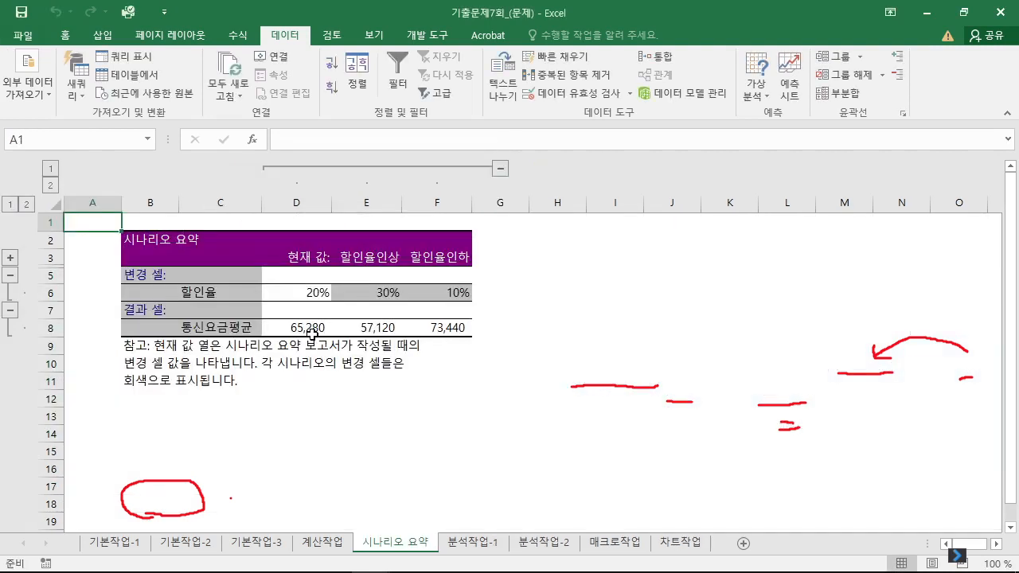
Step: Examine the 시나리오 요약 report, comparing the 할인율 and 통신요금평균 values of the 할인율인상 and 할인율인하 columns
key("ctrl+e")
left_click(514, 344)
left_click(500, 399)
left_click_drag(366, 257, 374, 327)
left_click_drag(442, 257, 442, 327)
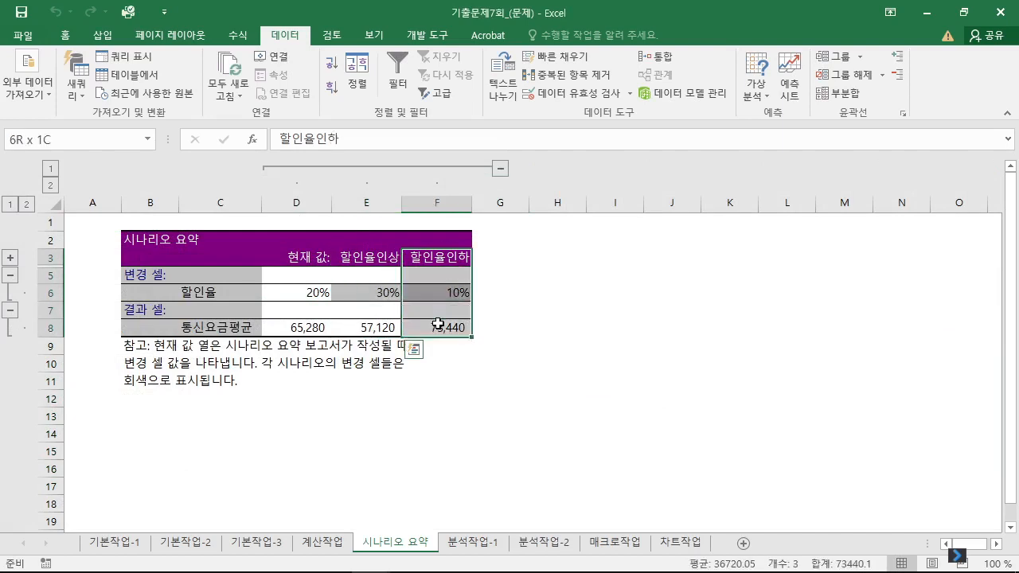
left_click(498, 381)
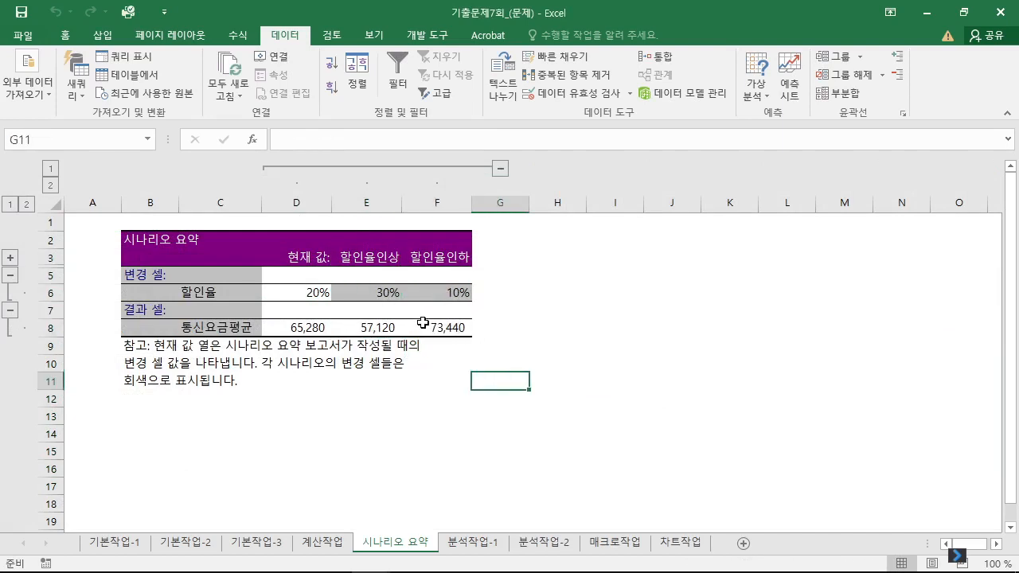
left_click(375, 258)
left_click(430, 263)
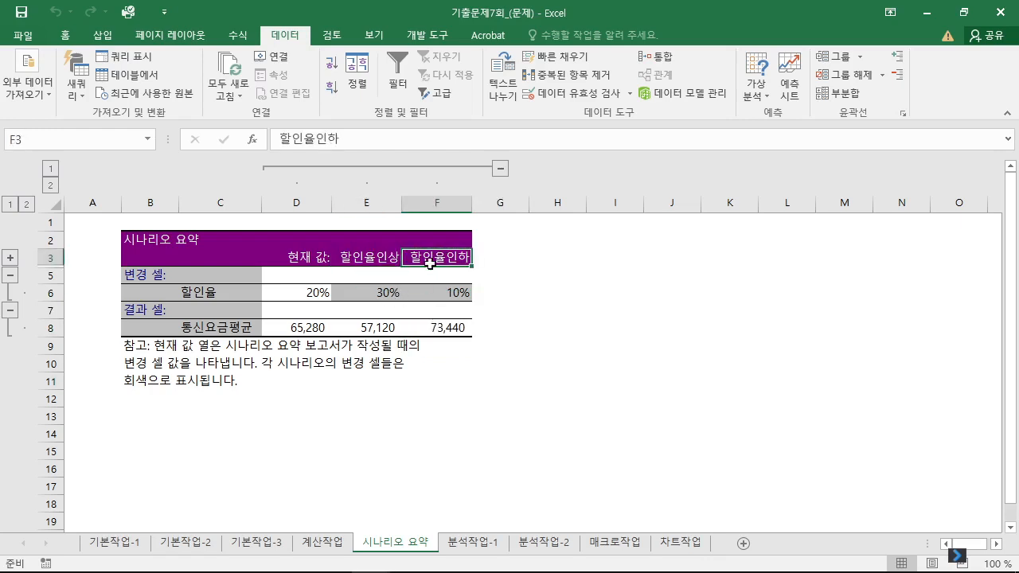
left_click(386, 255)
left_click(384, 293)
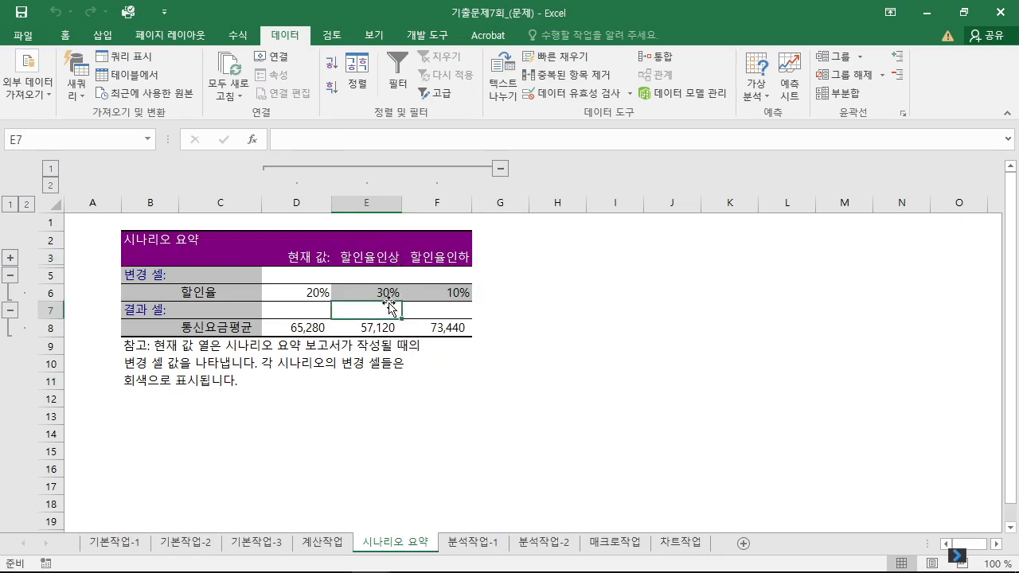
left_click(416, 290)
Step: Delete the 시나리오 요약 sheet and return to the 분석작업-1 data
right_click(406, 545)
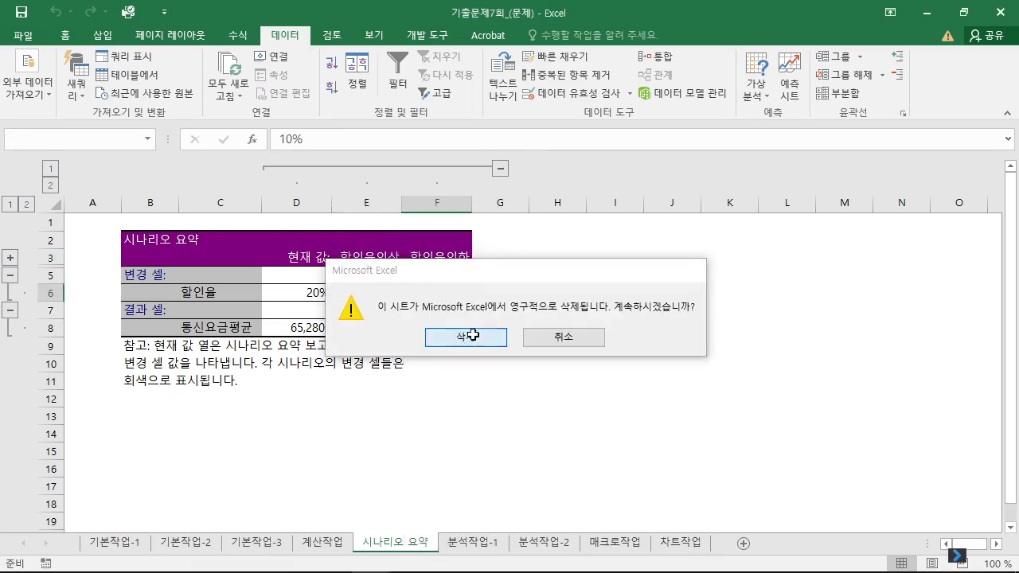
left_click(466, 336)
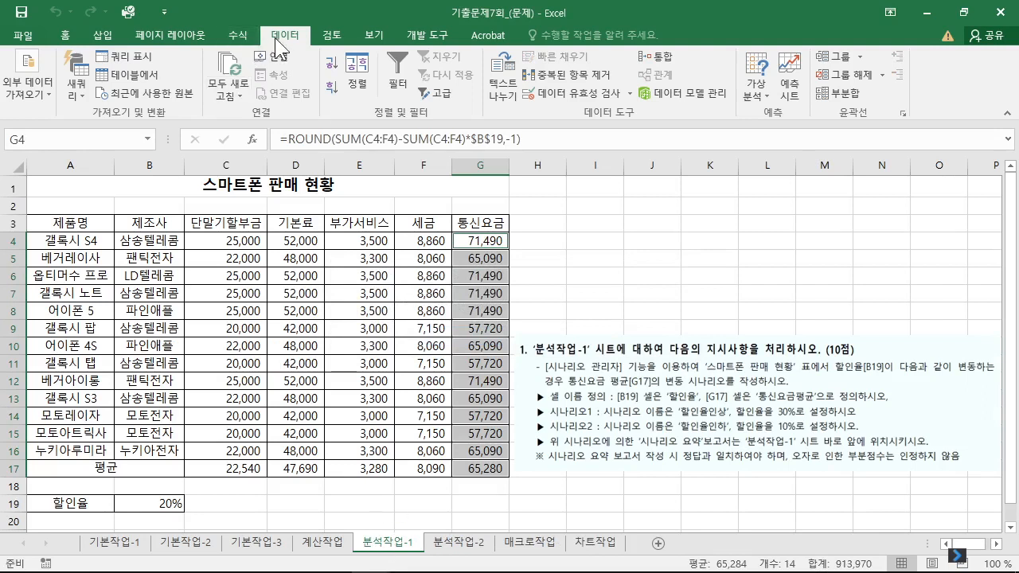
left_click(480, 381)
left_click(128, 511)
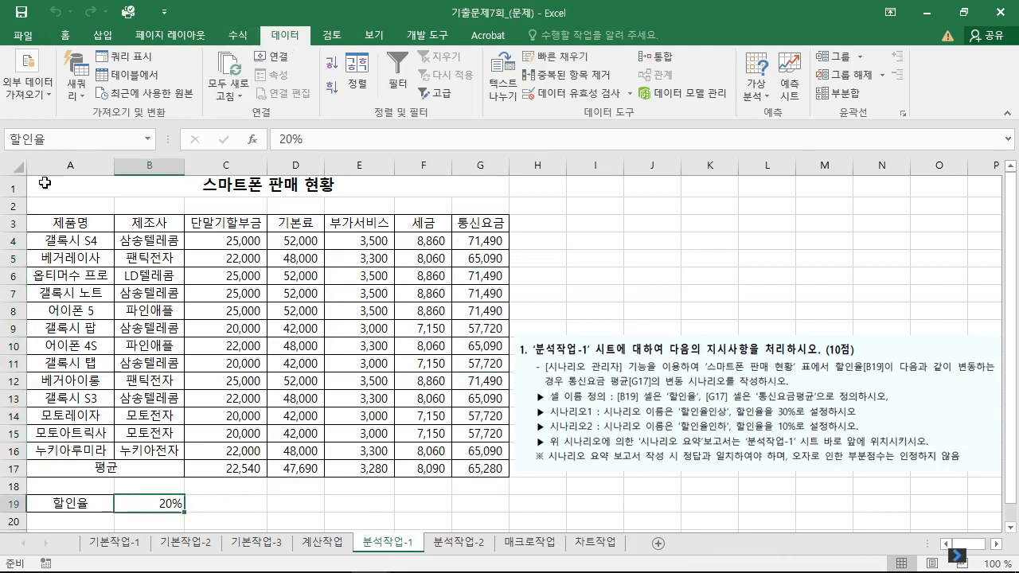
left_click(404, 369)
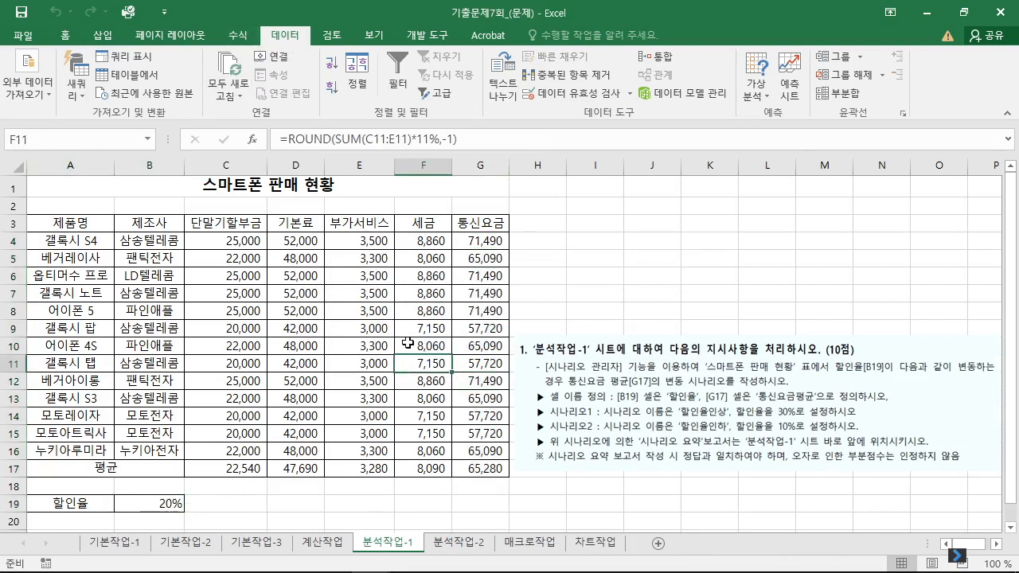
Step: Review the name, changing cell and value settings of the 할인율인상 and 할인율인하 scenarios in the Scenario Manager
left_click(754, 100)
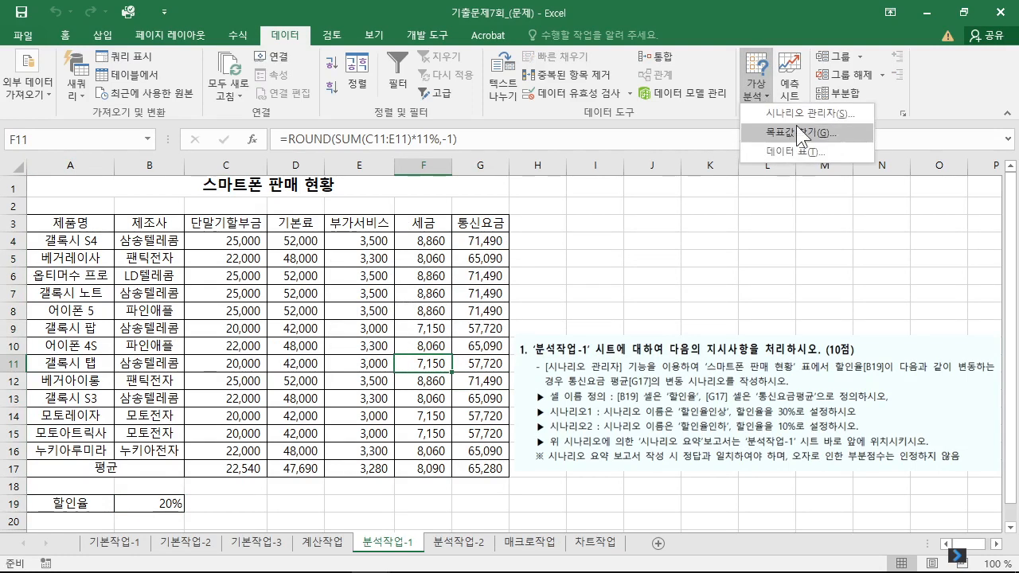
left_click(801, 109)
left_click(234, 148)
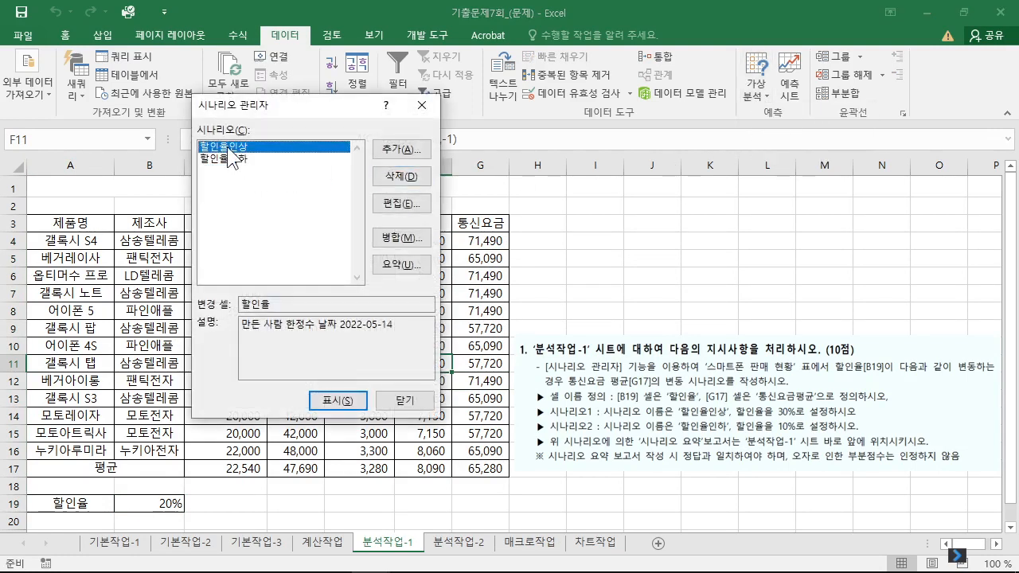
left_click(238, 158)
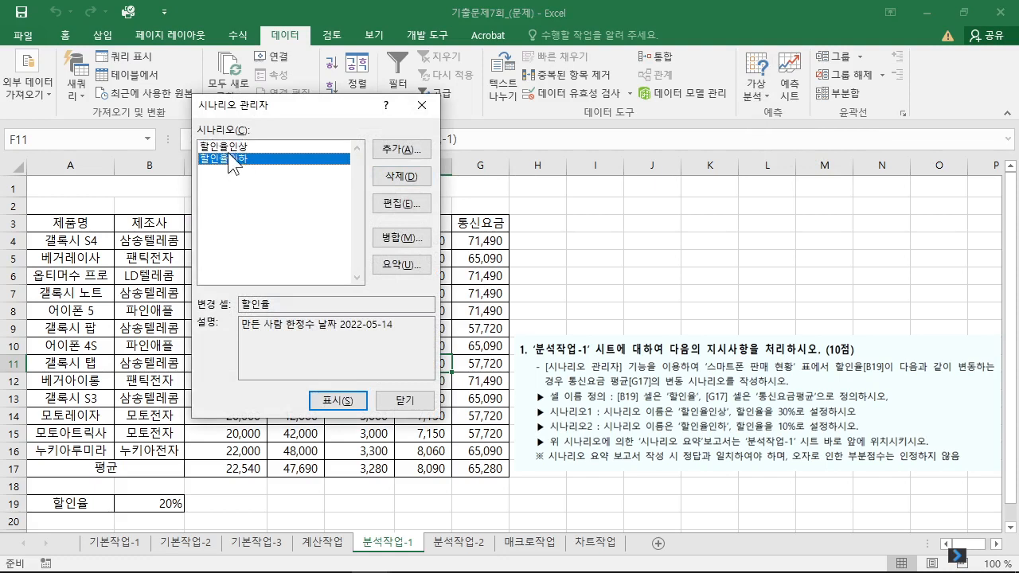
left_click(236, 146)
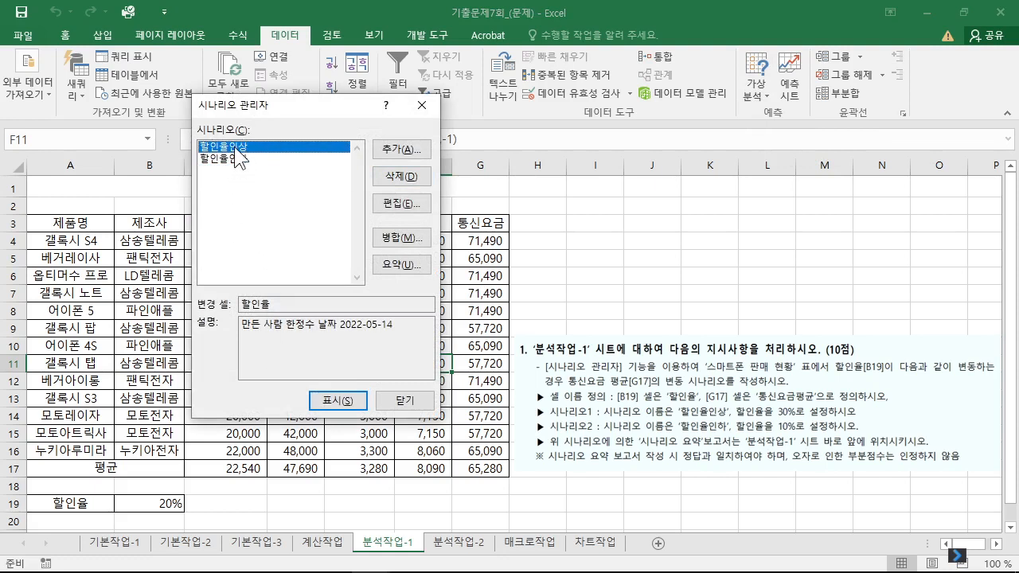
left_click(395, 202)
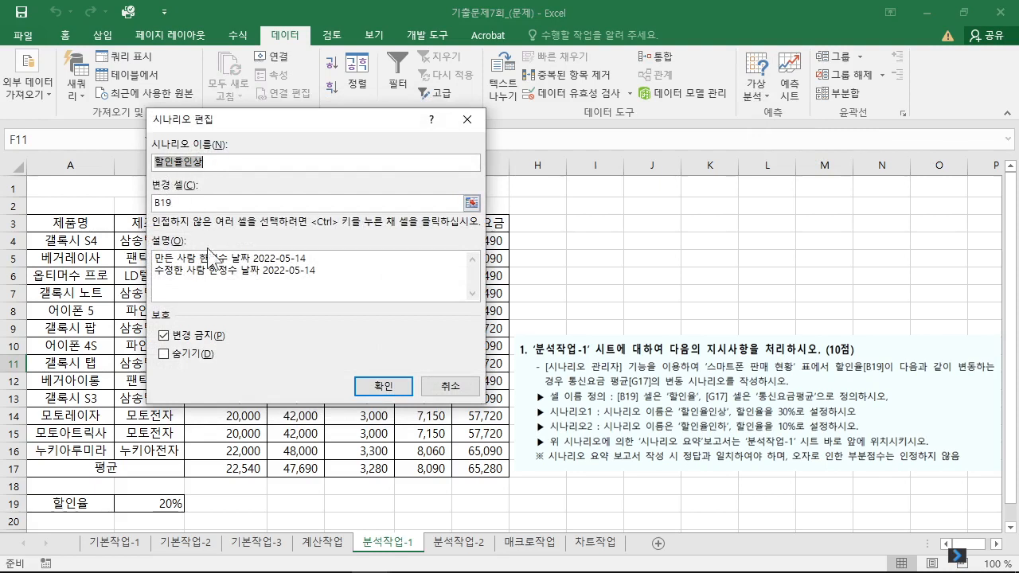
left_click(444, 387)
left_click(239, 158)
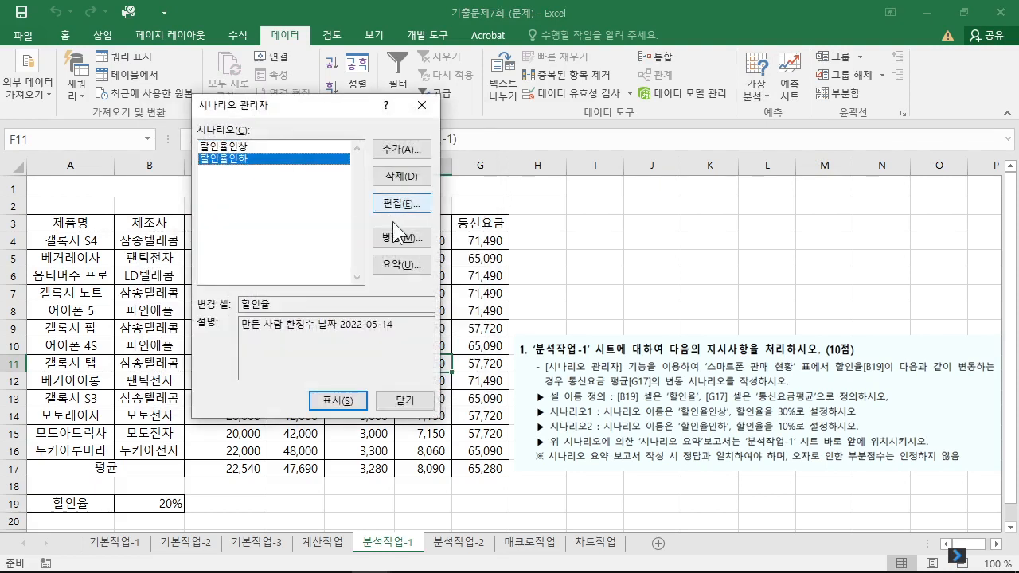
left_click(398, 206)
left_click(382, 383)
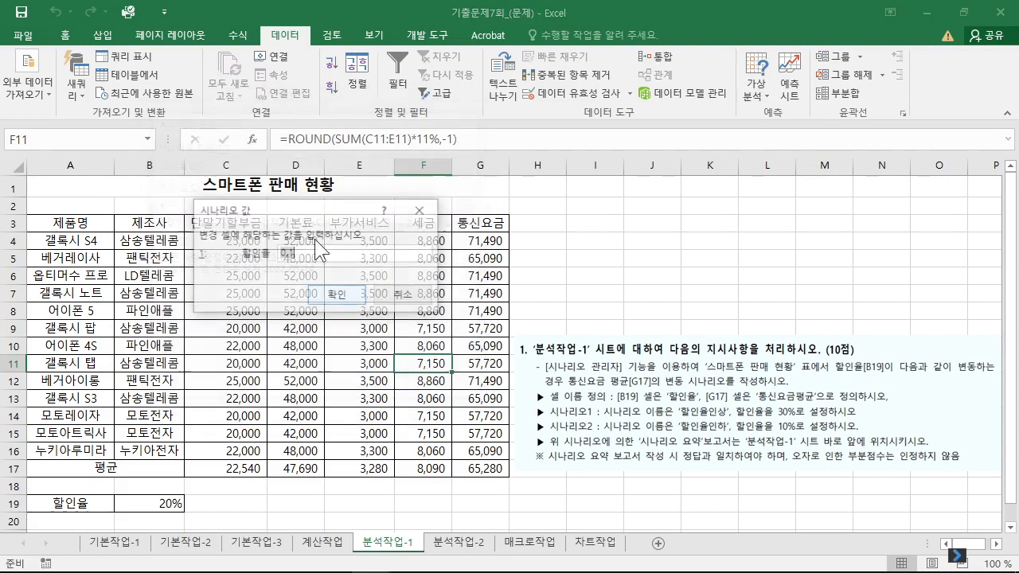
left_click(322, 295)
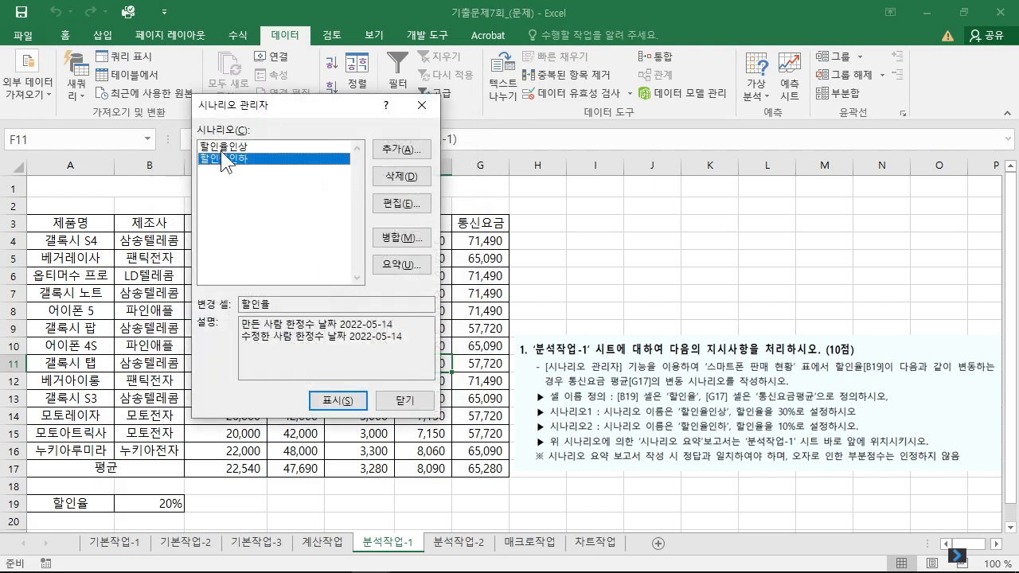
Step: Generate the scenario summary report with result cell G17 and check its scenario columns
left_click(395, 269)
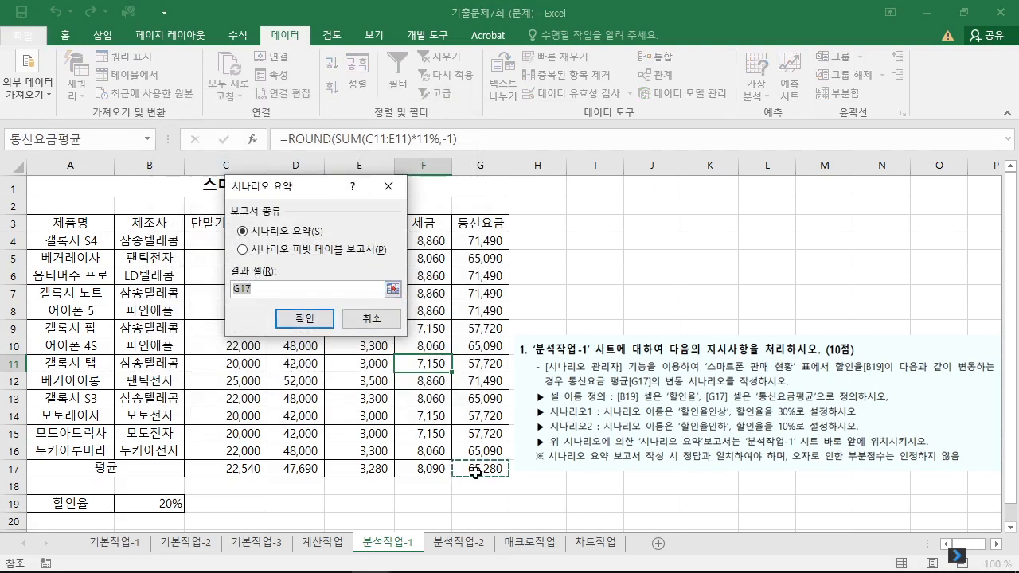
left_click(325, 318)
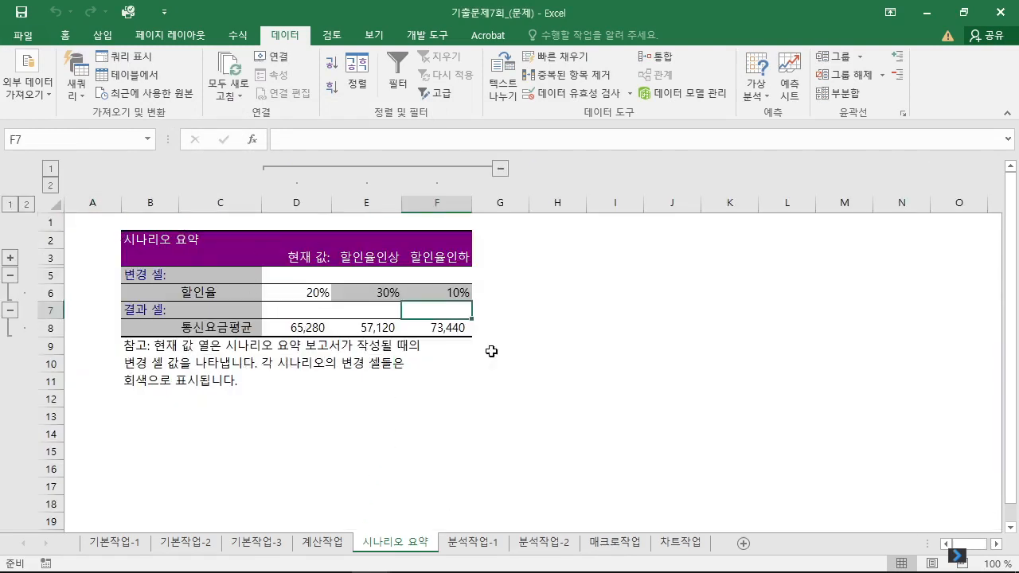
left_click(389, 259)
left_click(437, 262)
left_click(444, 308)
left_click(385, 331)
left_click(437, 349)
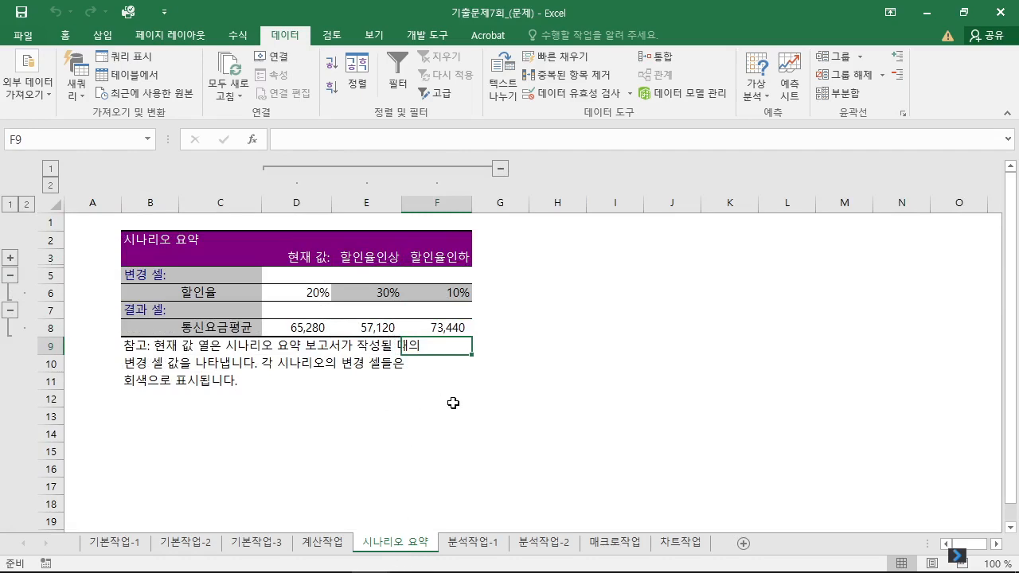
Step: Go to the 분석작업-2 sheet and examine the instructions for consolidating 표1, 표2 and 표3 into 표4 by product-name initial
left_click(476, 381)
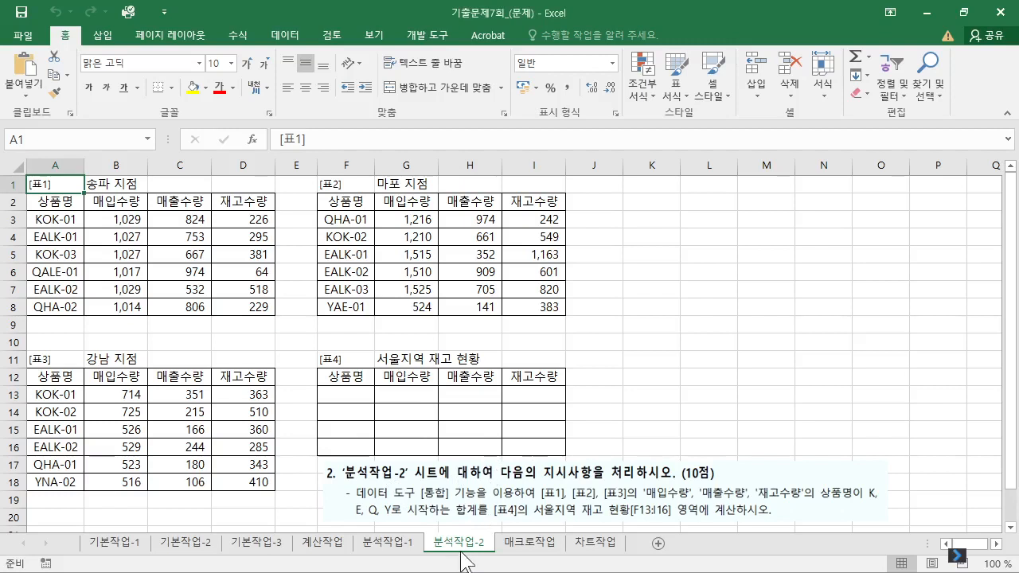
key("ctrl+a")
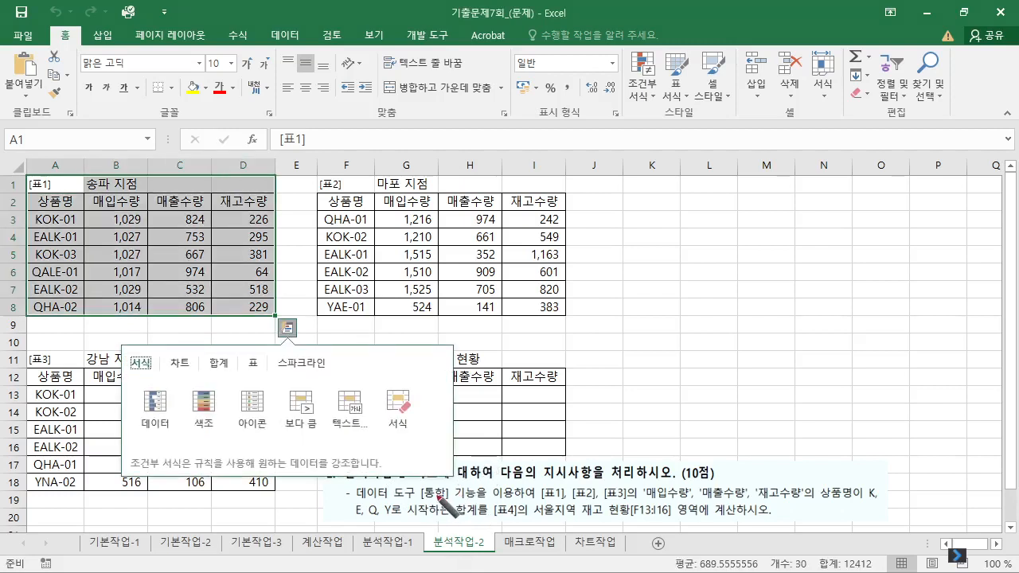
left_click_drag(422, 499, 475, 499)
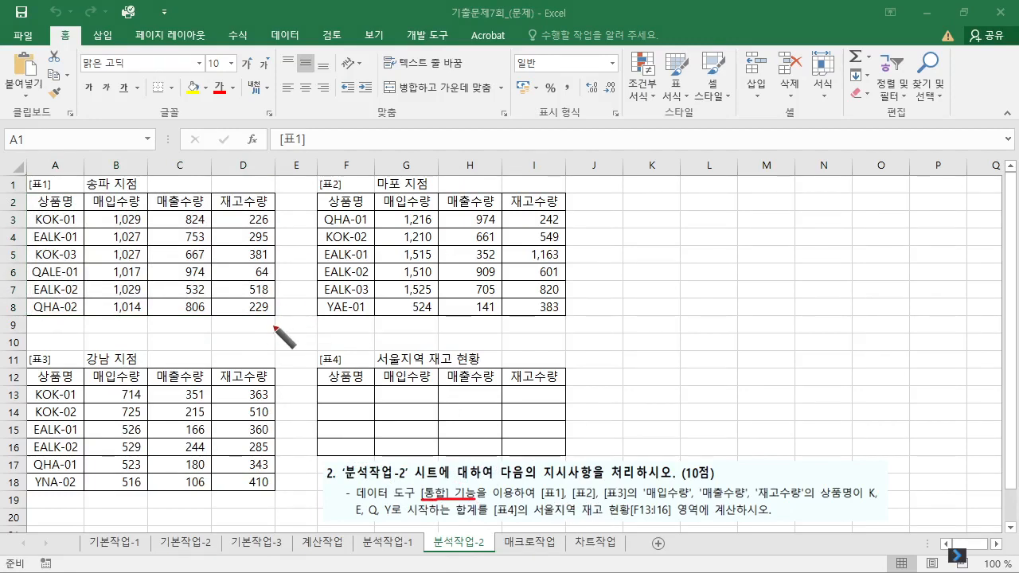
left_click_drag(273, 308, 304, 347)
mouse_move(346, 317)
left_mouse_down()
mouse_move(351, 341)
mouse_move(363, 323)
left_mouse_up()
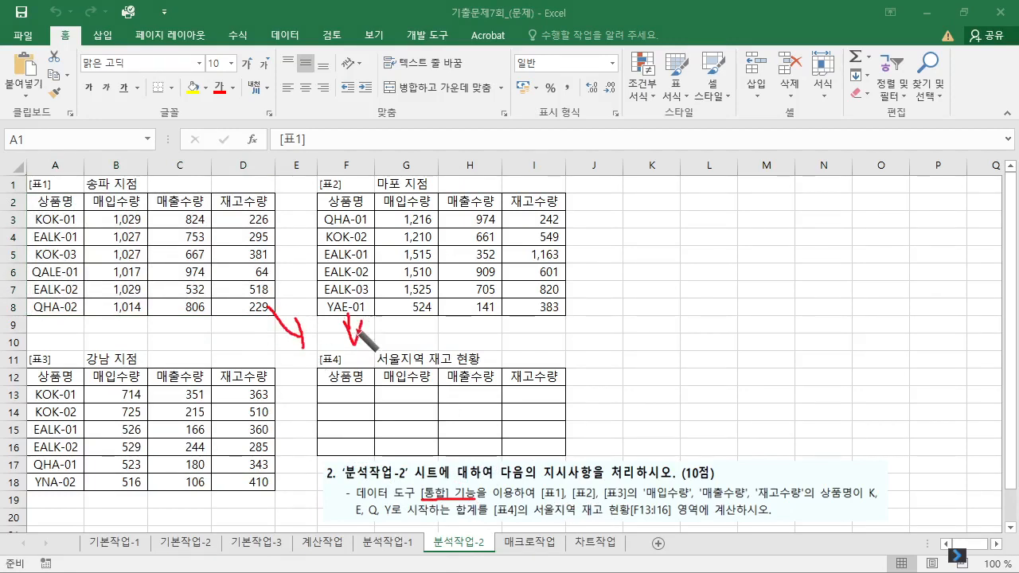
mouse_move(273, 402)
left_mouse_down()
mouse_move(305, 398)
mouse_move(279, 429)
left_mouse_up()
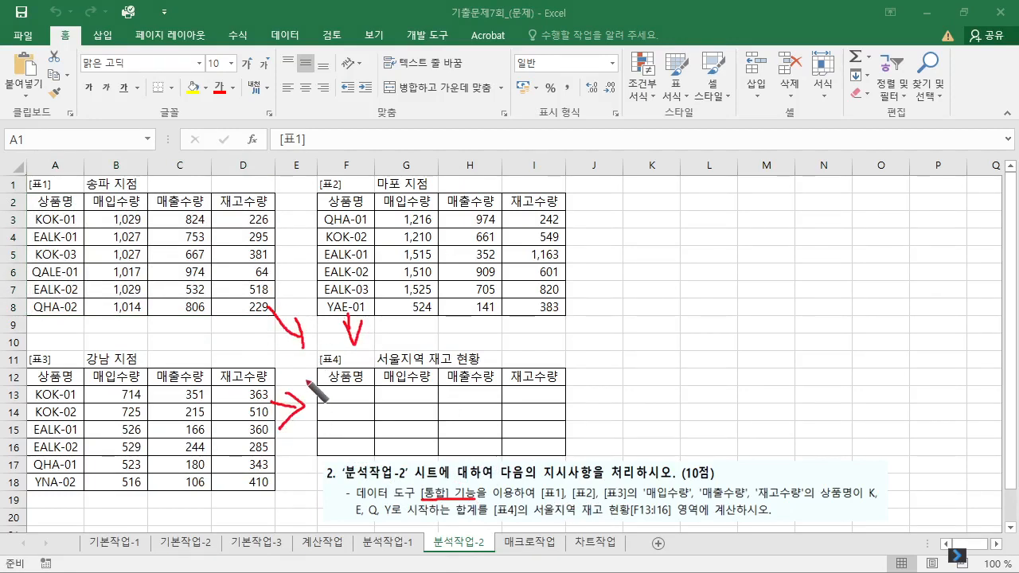
key("e")
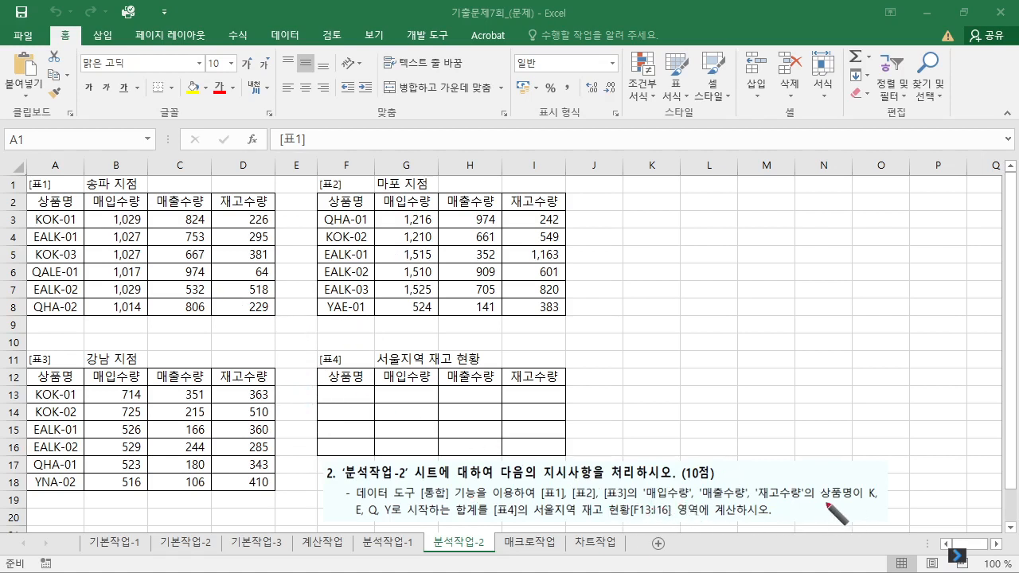
left_click_drag(823, 502, 879, 503)
left_click_drag(358, 521, 446, 522)
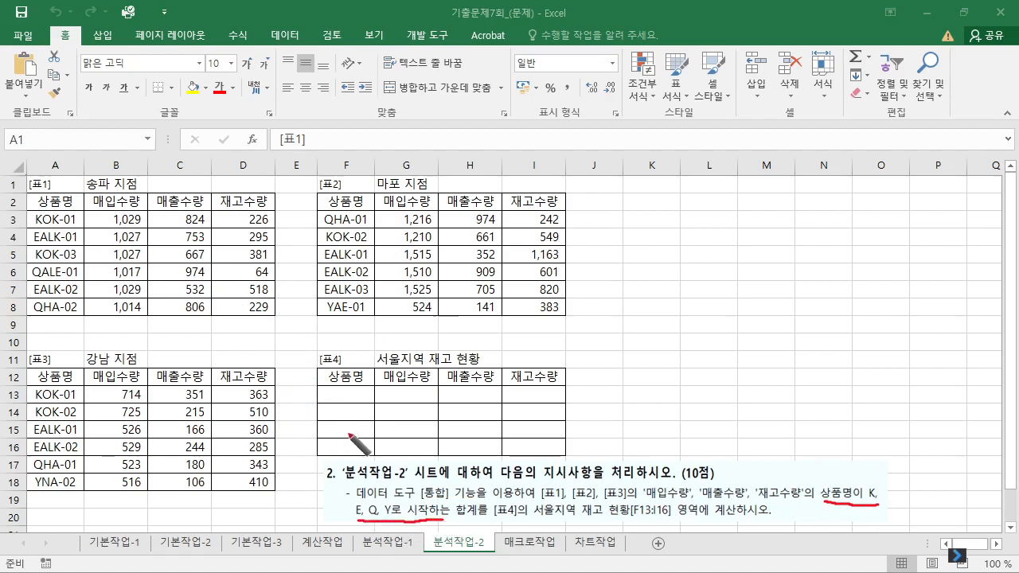
Step: Enter the wildcard product names K*, E*, Q* and Y* in cells F13:F16 of 표4
left_click(367, 395)
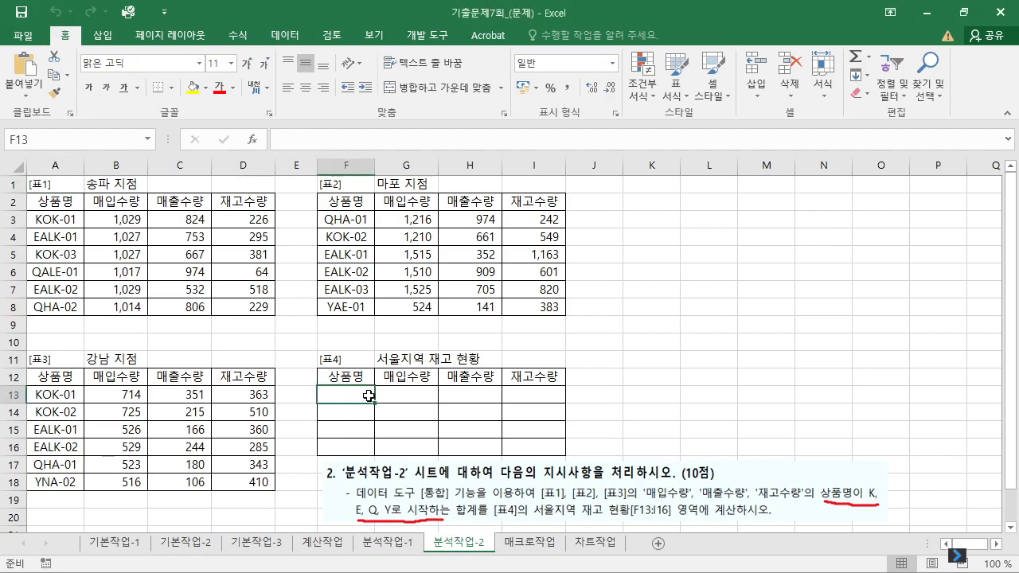
type("K*")
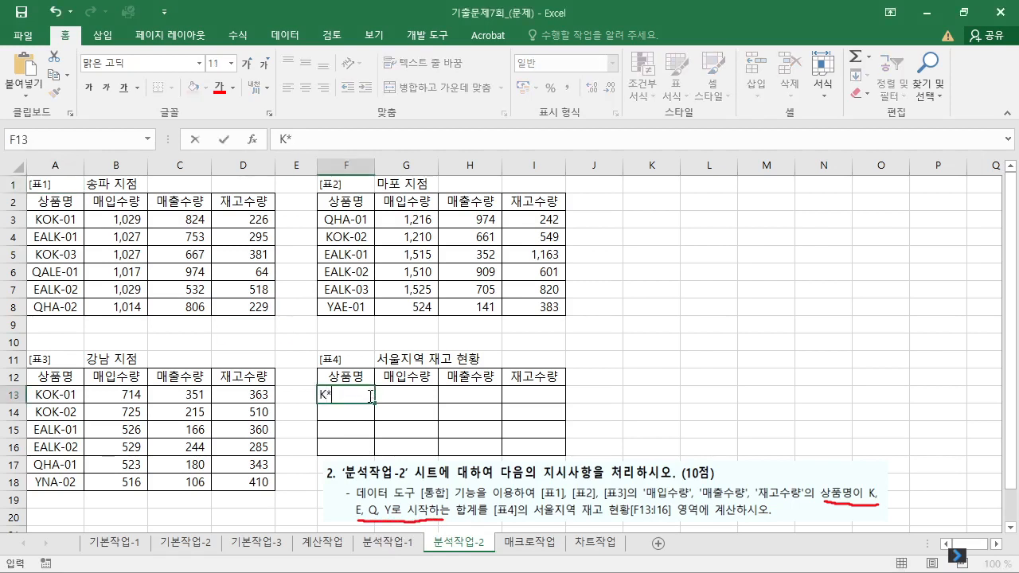
key("Return")
type("Q")
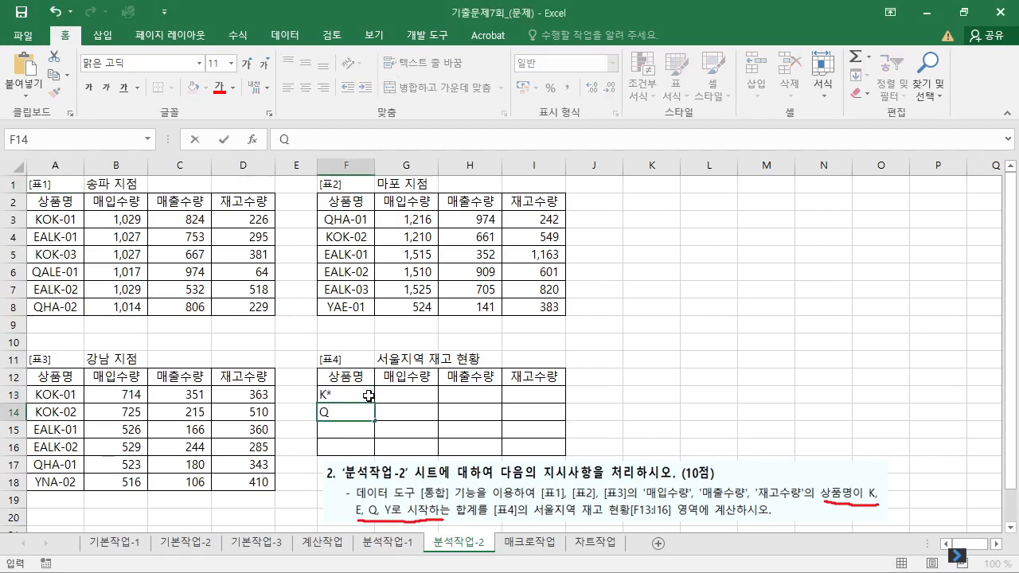
type("*")
key("Return")
type("Q*")
key("Return")
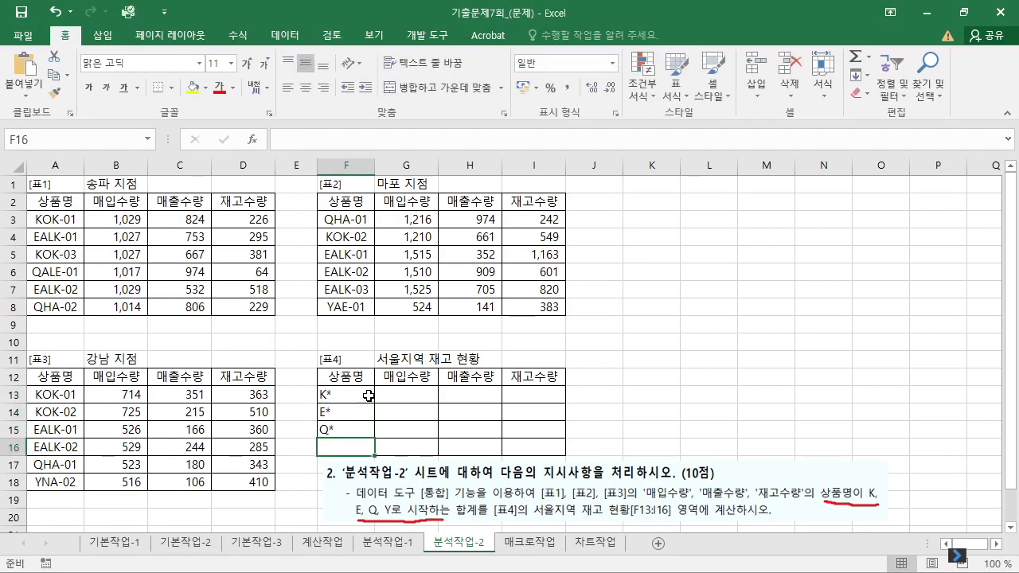
type("Y*")
key("Return")
left_click(369, 396)
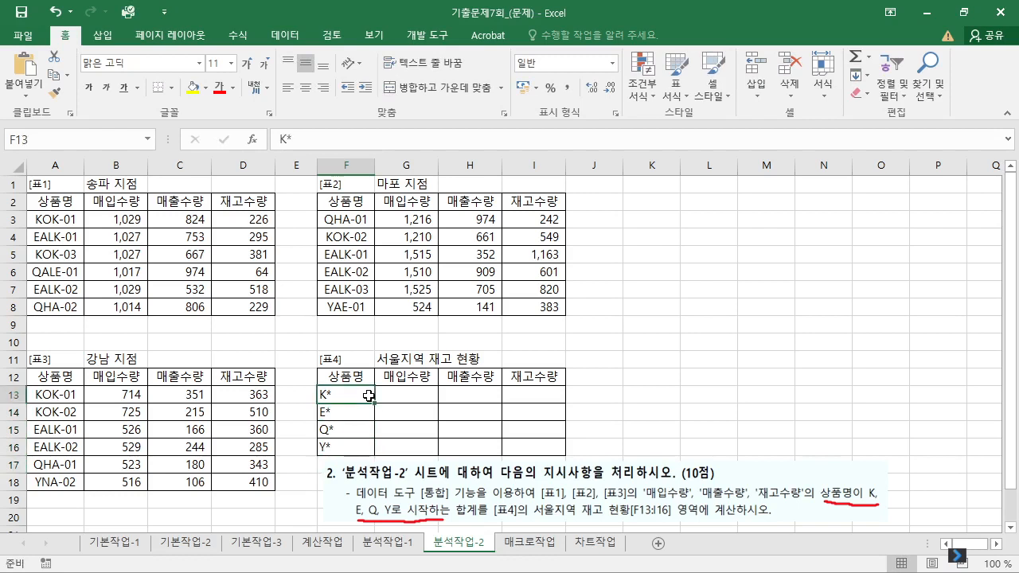
Step: Set up a data consolidation for 표4 in range F12:I16 using the 합계 function
left_click_drag(348, 377, 450, 406)
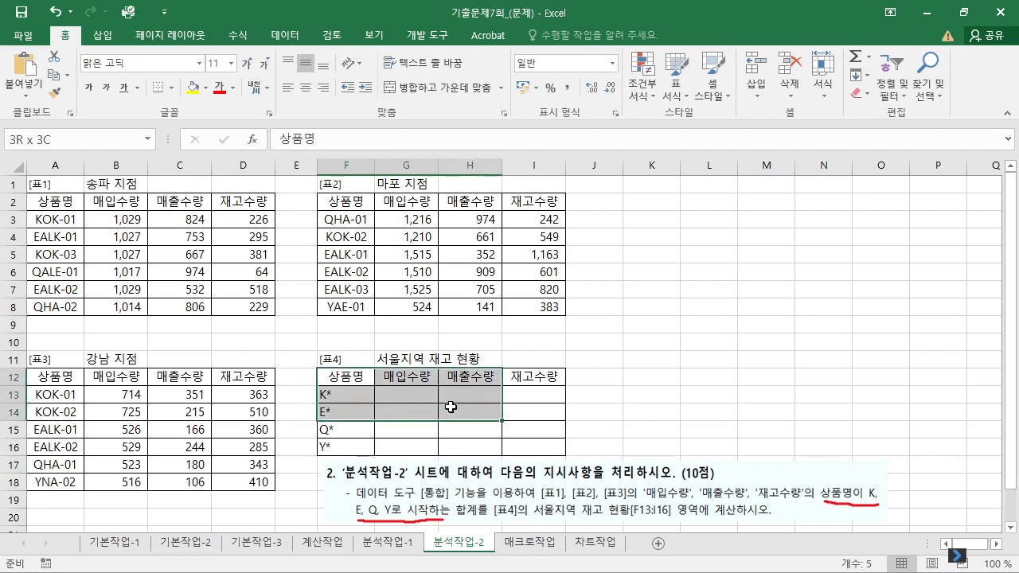
left_click_drag(351, 378, 540, 447)
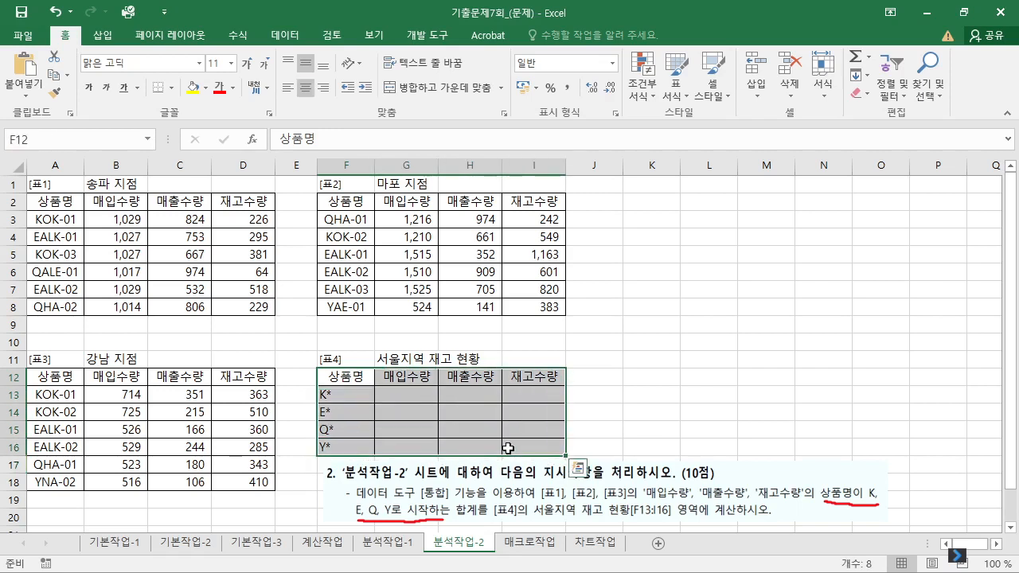
left_click(293, 37)
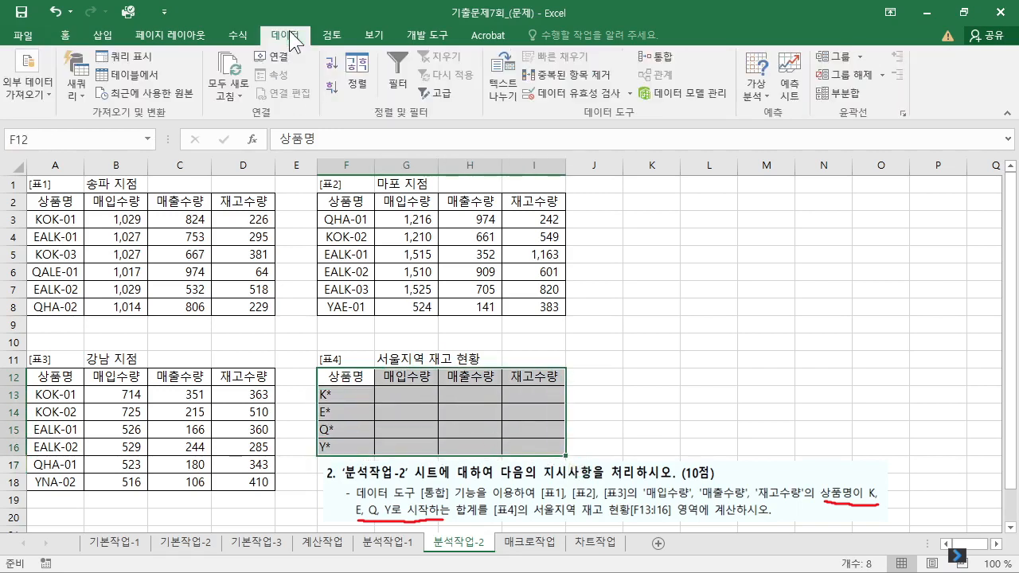
left_click(657, 56)
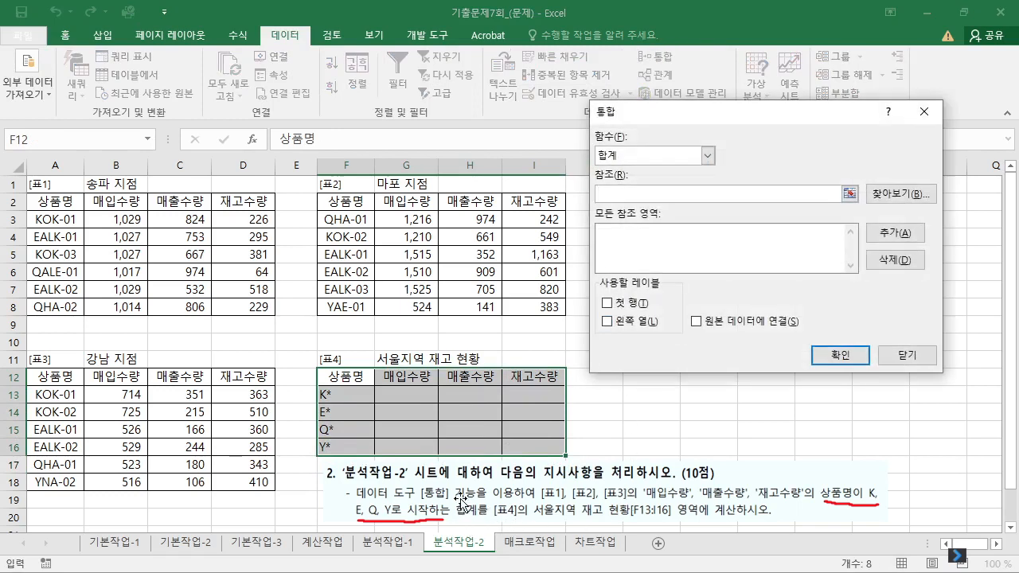
left_click(637, 156)
left_click(629, 169)
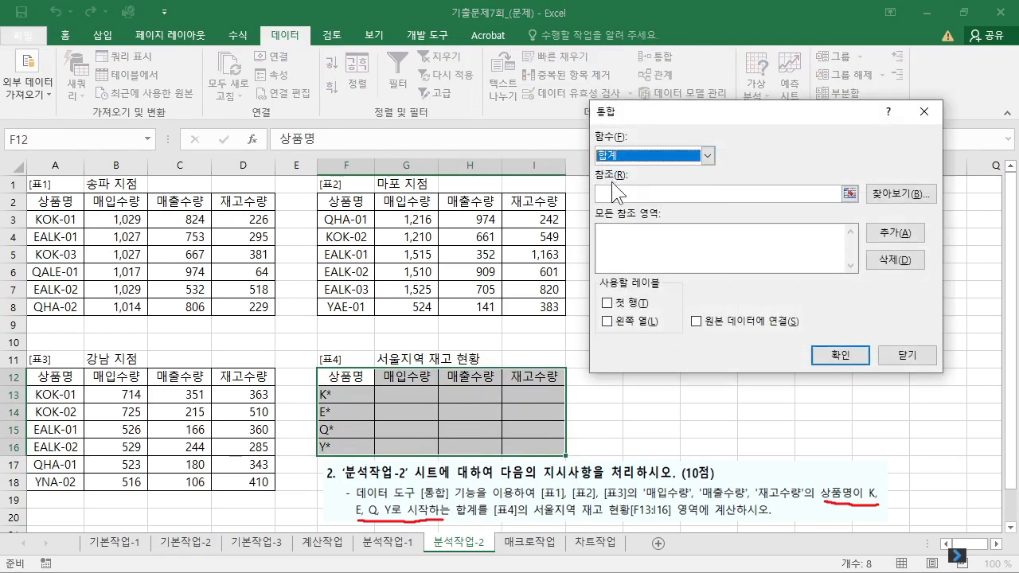
Step: Add the ranges A2:D8, F2:I8 and A12:D18 of 표1, 표2 and 표3 as consolidation references
left_click_drag(56, 205, 269, 315)
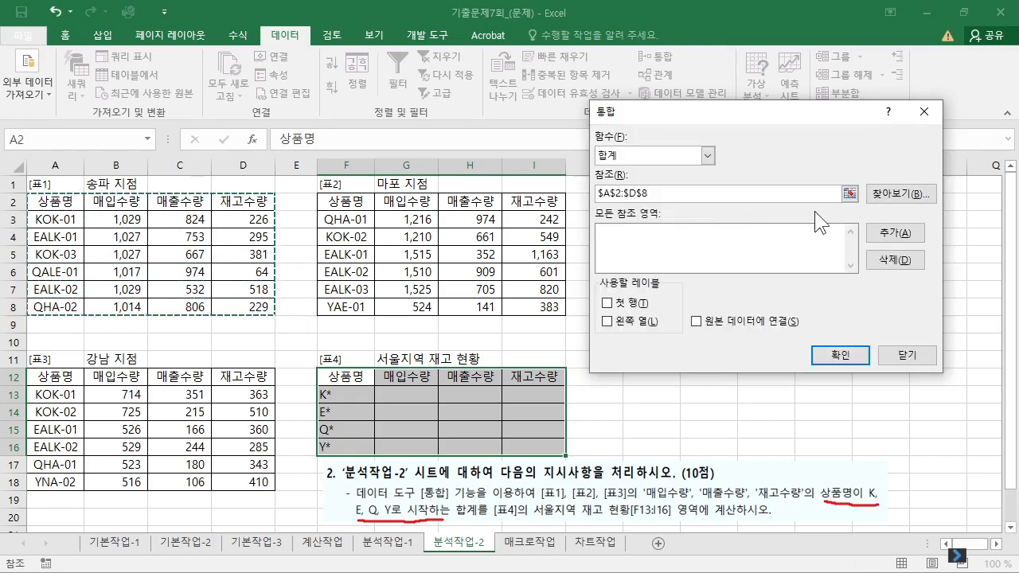
left_click(890, 232)
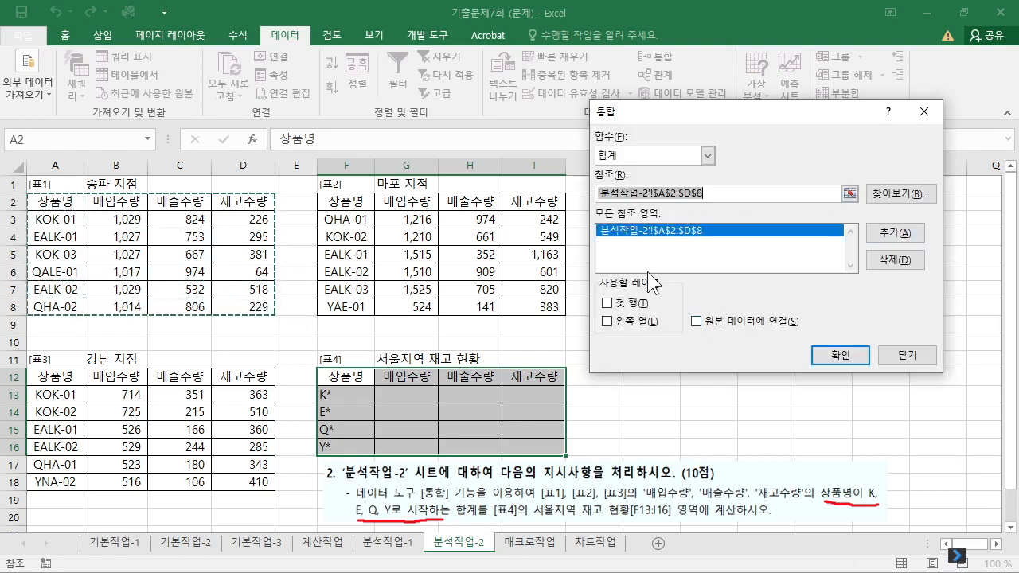
left_click_drag(348, 206, 544, 303)
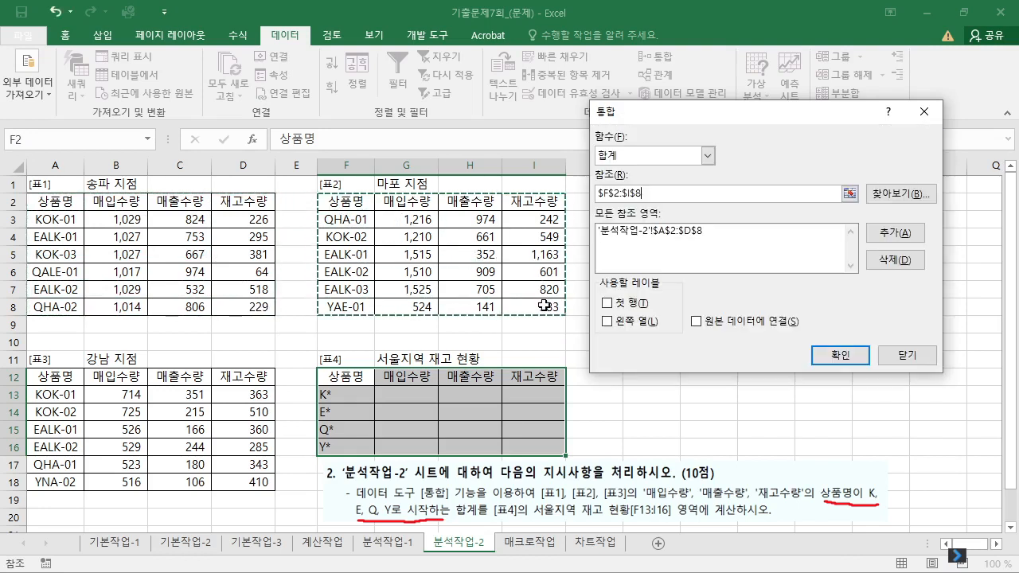
left_click(884, 233)
left_click_drag(54, 378, 263, 481)
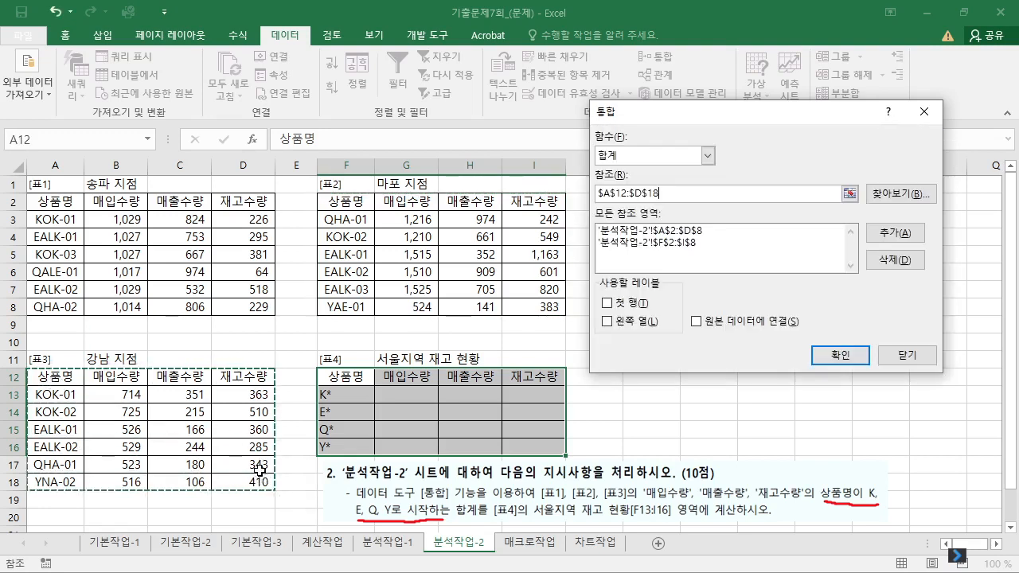
left_click(883, 233)
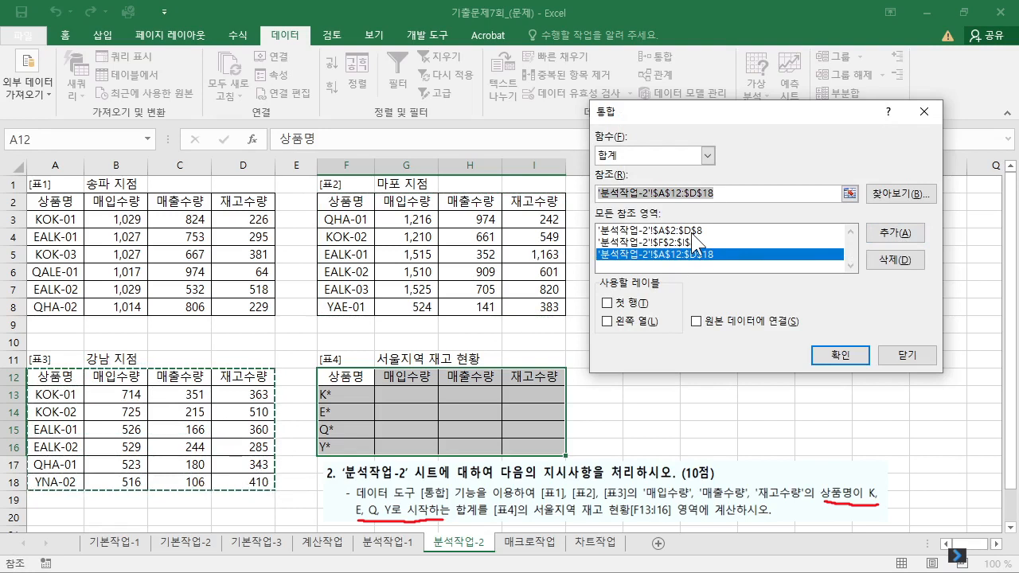
Step: Use both the 첫 행 and 왼쪽 열 labels and run the consolidation into 표4
left_click(608, 303)
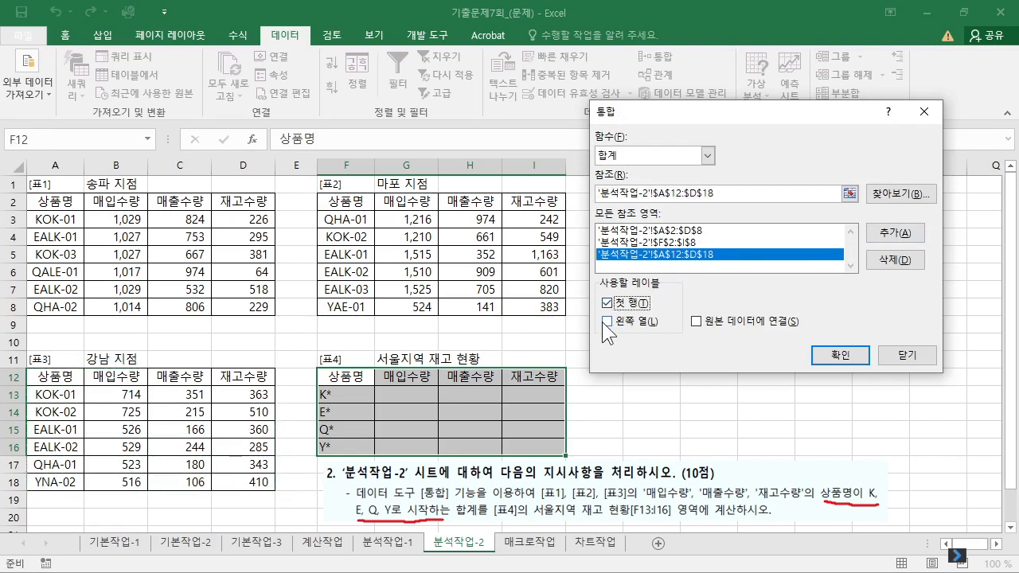
left_click(607, 321)
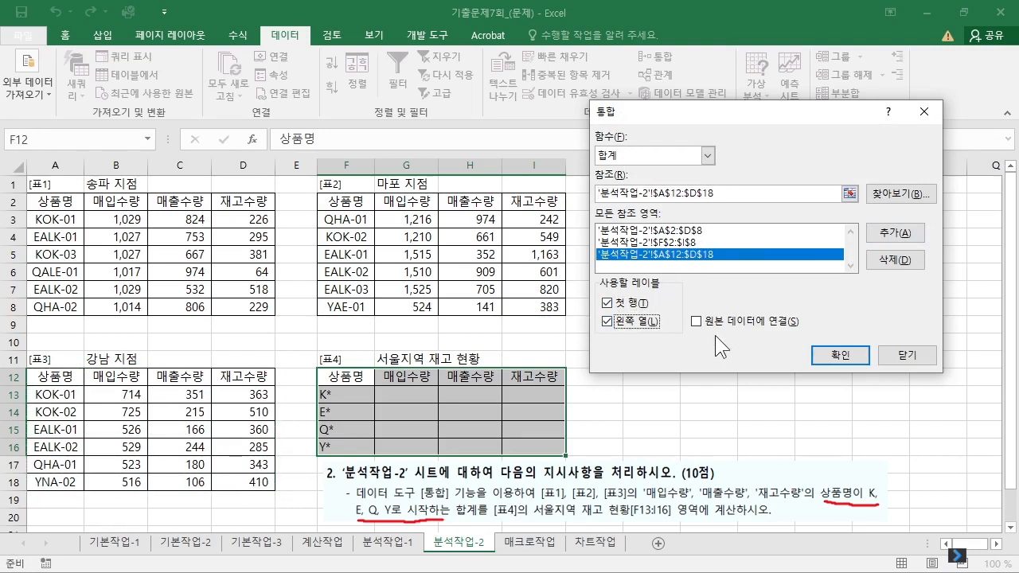
left_click(827, 356)
left_click(516, 430)
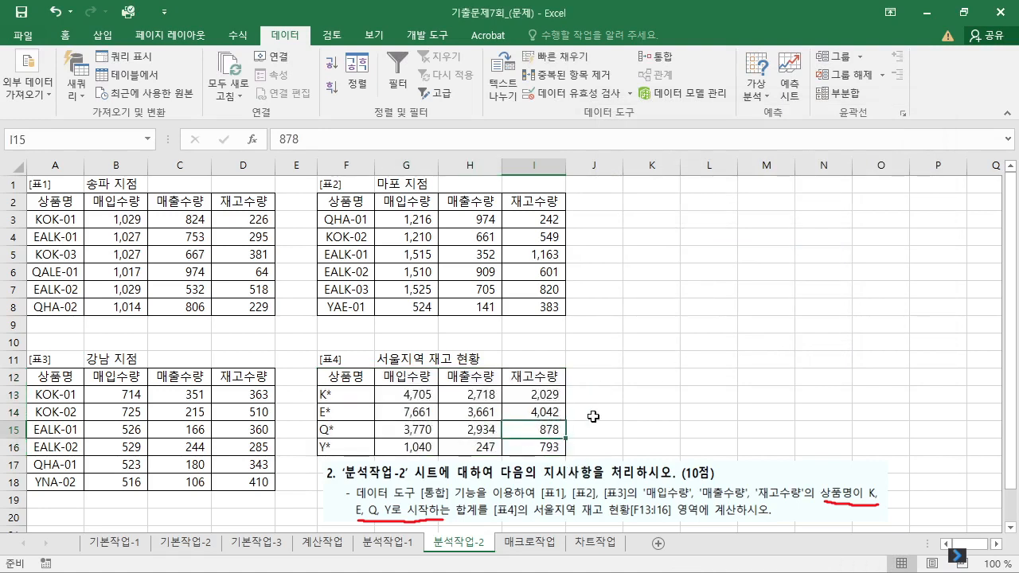
left_click(537, 391)
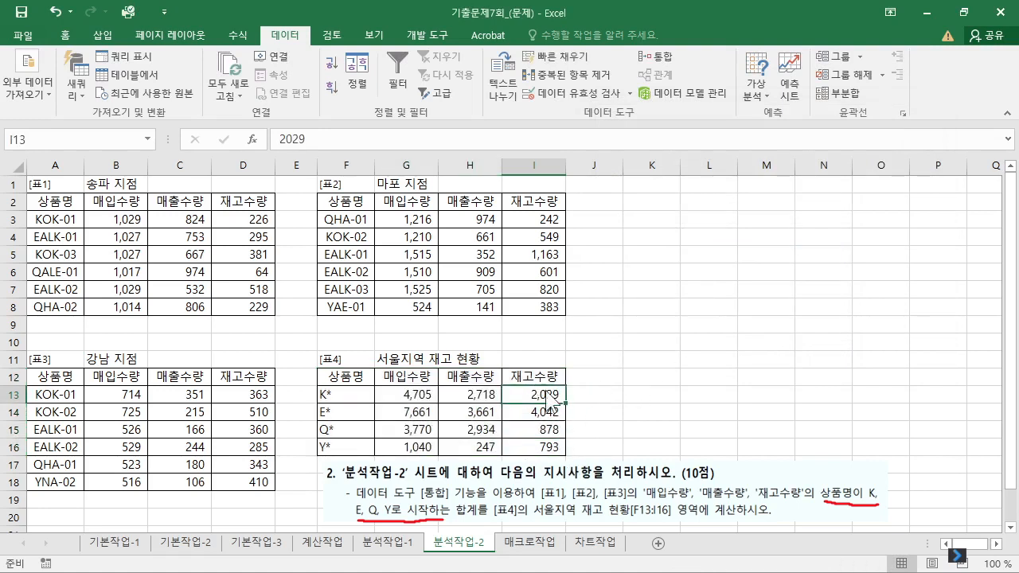
key("ctrl+e")
left_click(540, 351)
left_click(694, 416)
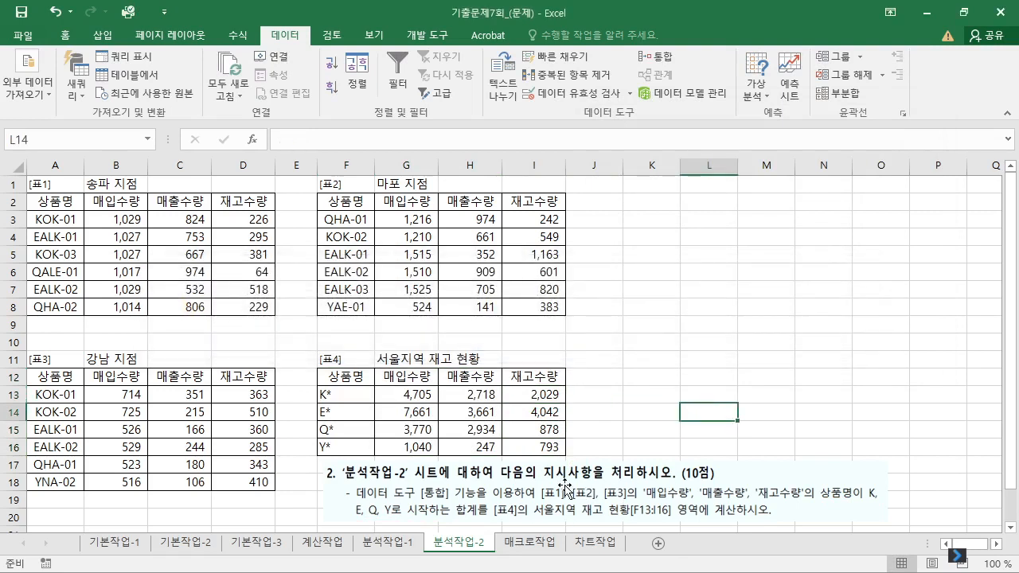
left_click(648, 412)
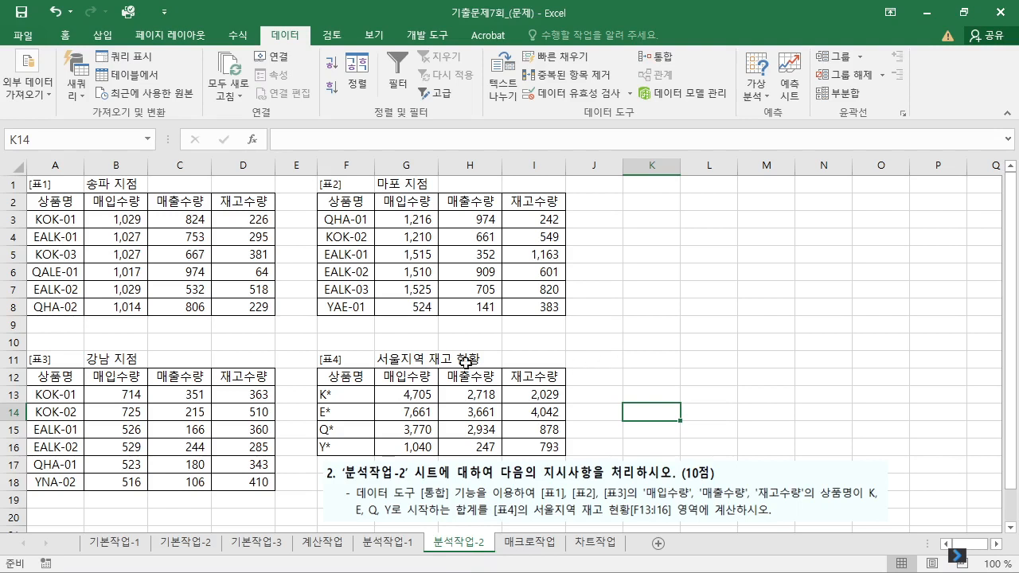
Step: Go to the 매크로작업 sheet and examine the macro name and formula required for the 취업률 macro
key("ctrl+Page_Down")
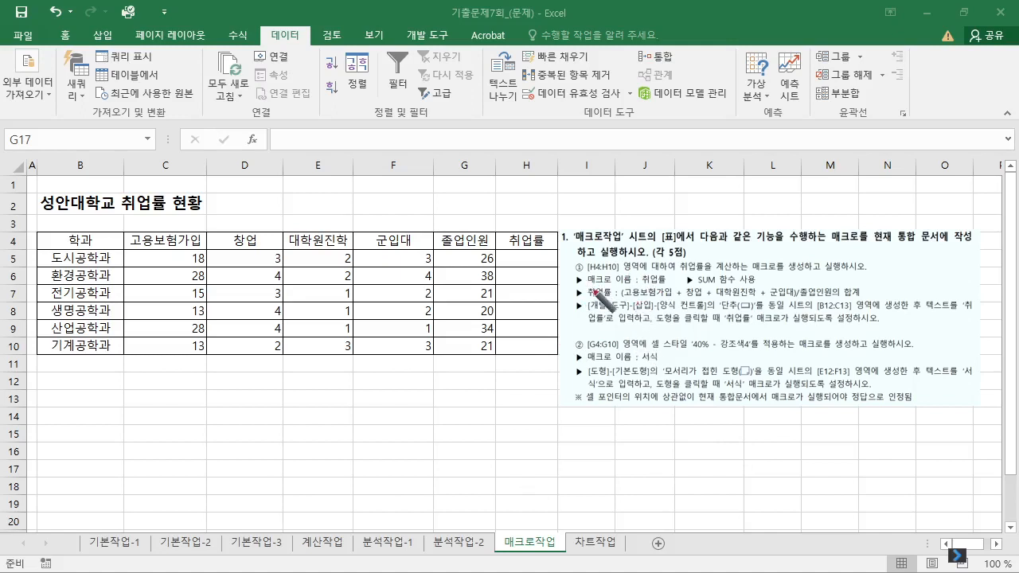
left_click_drag(643, 285, 666, 286)
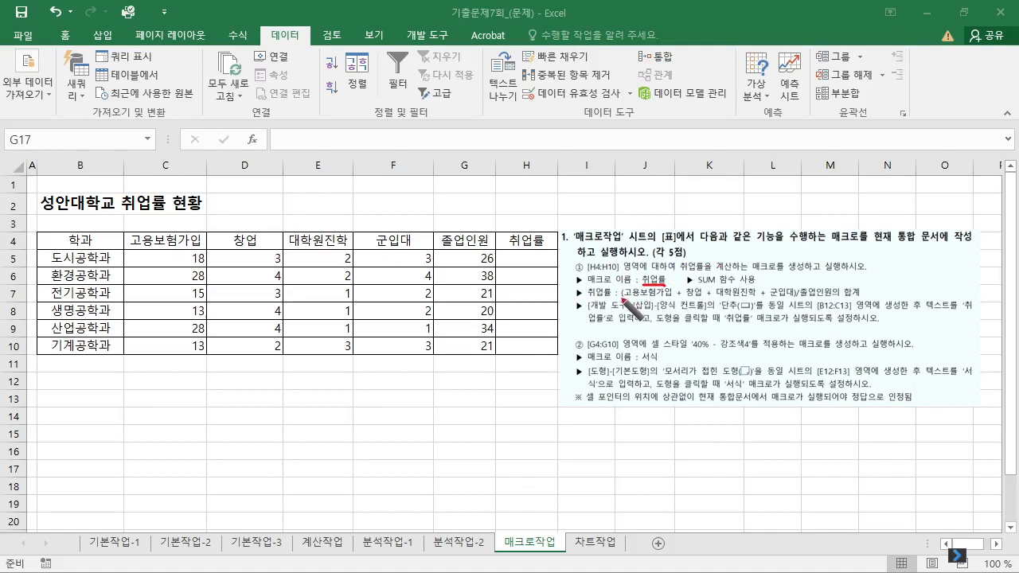
left_click_drag(622, 302, 853, 306)
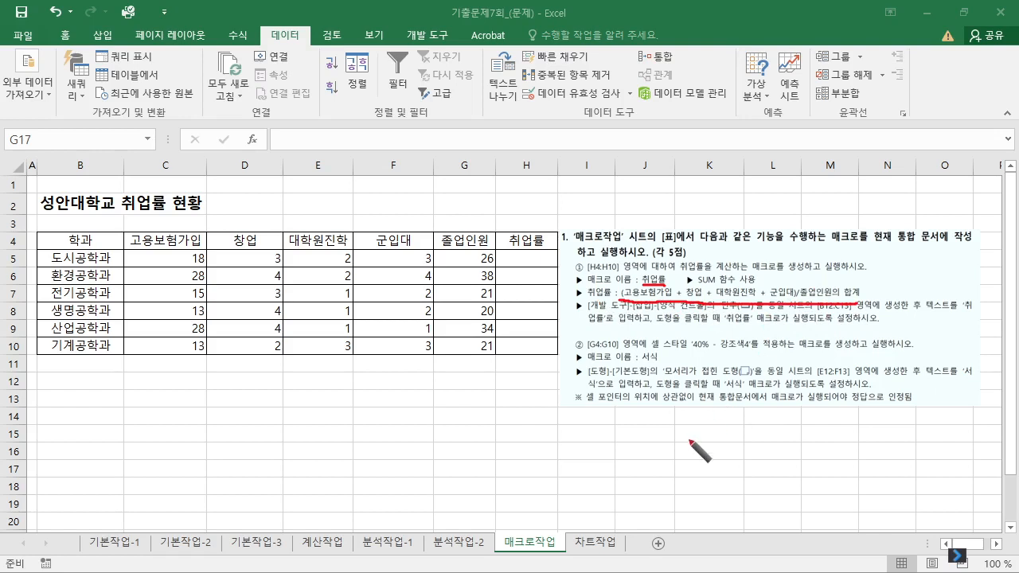
key("Delete")
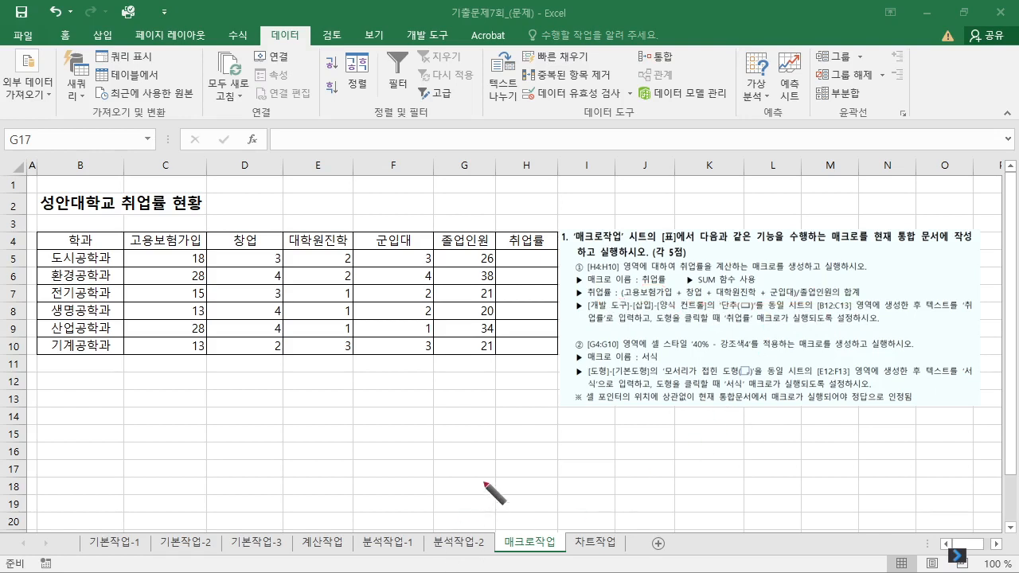
Step: Select cell I2 outside the table and start recording a macro named 취업률 in the current workbook
left_click(535, 259)
left_click(587, 203)
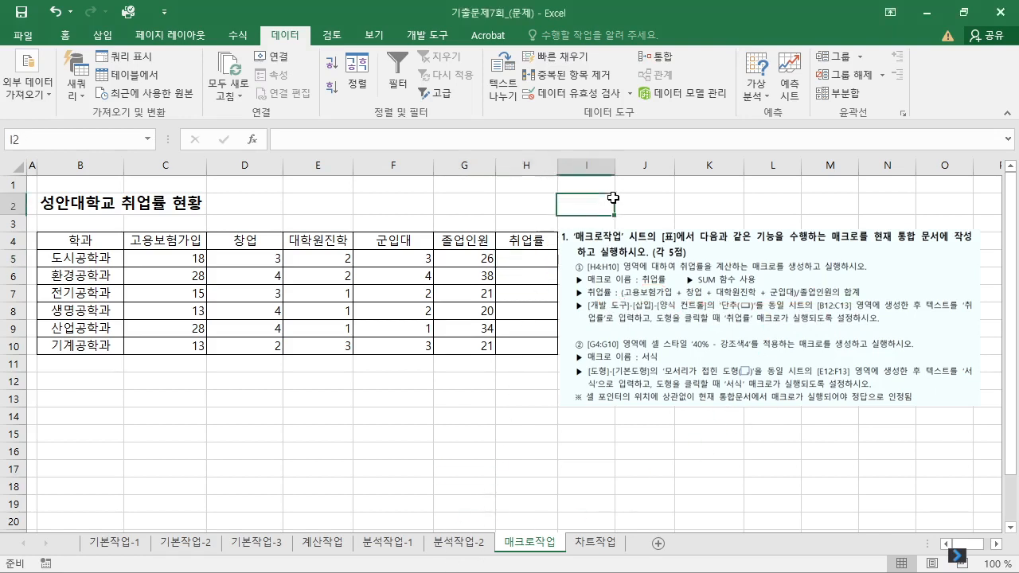
left_click(424, 39)
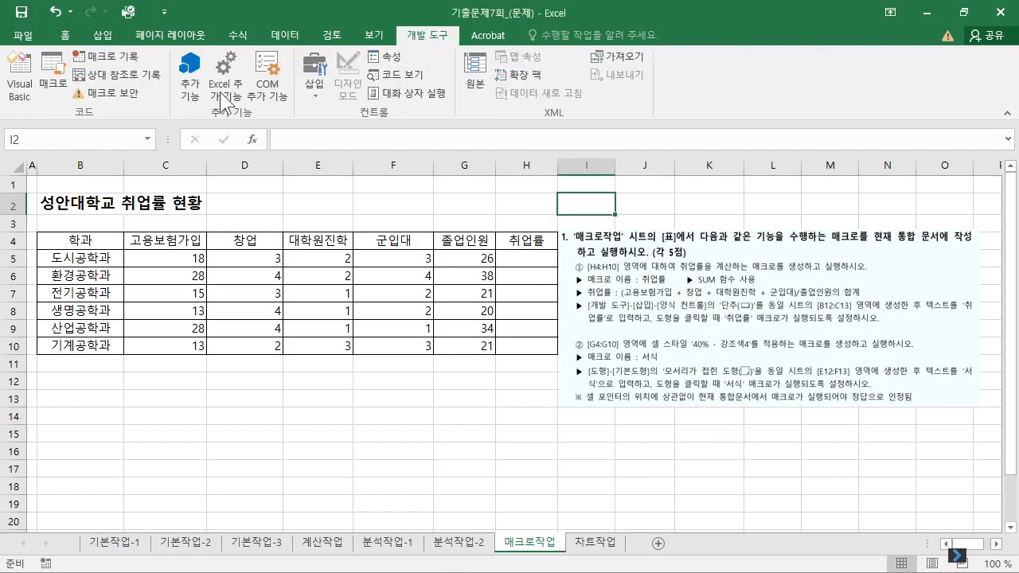
left_click(120, 64)
left_click_drag(689, 120, 256, 279)
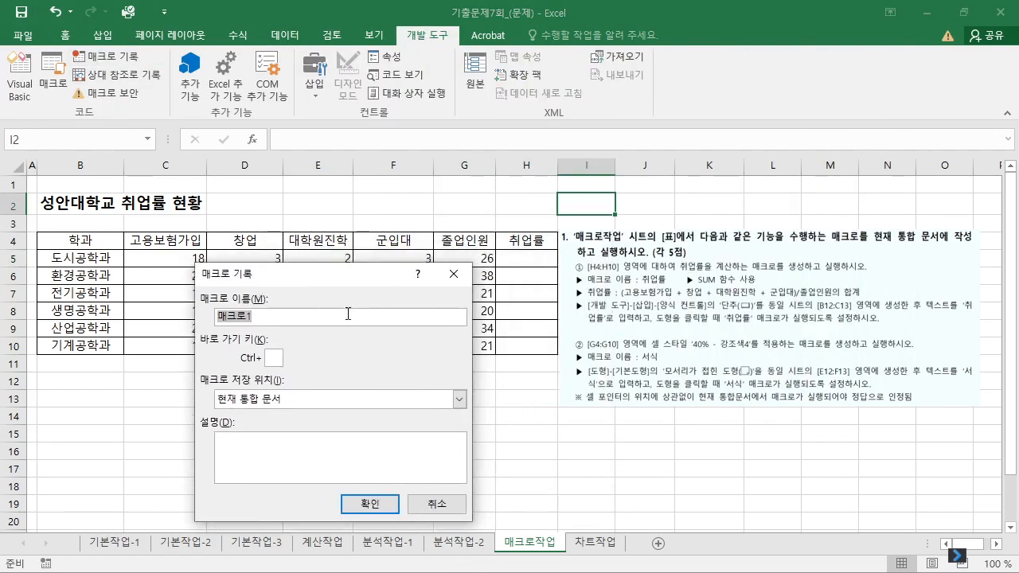
type("CNLD")
key("Return")
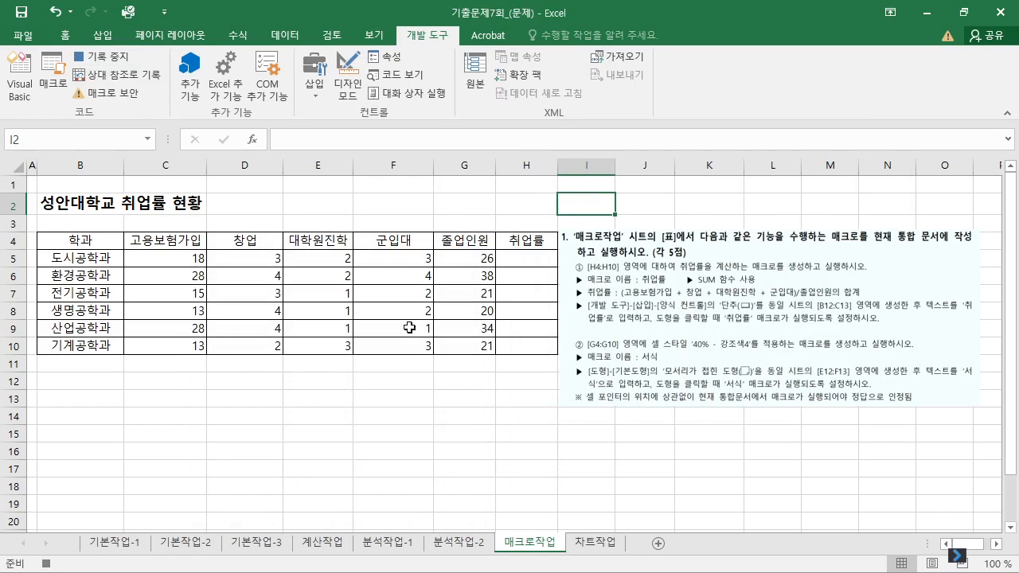
Step: Enter the 취업률 formula =(C5+D5+E5+F5)/SUM(G5:G10) in cell H5
left_click(524, 259)
type("=")
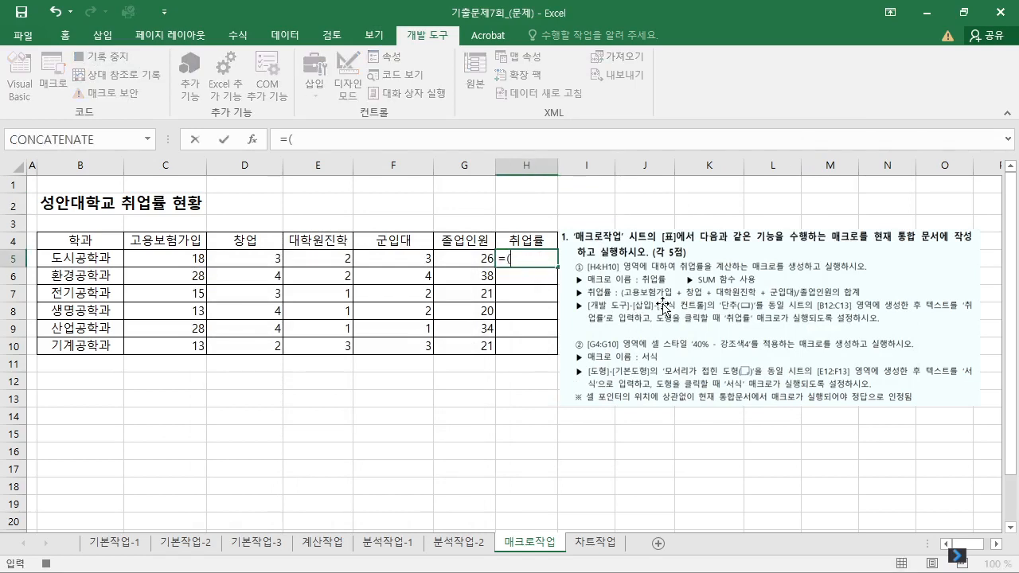
type("(")
left_click(177, 260)
type("+")
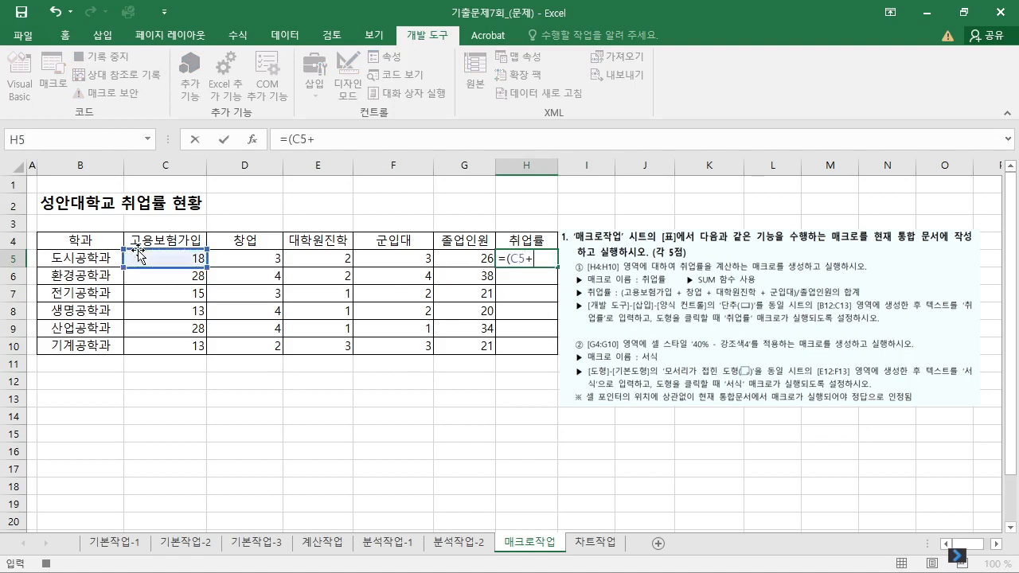
left_click(263, 256)
type("+")
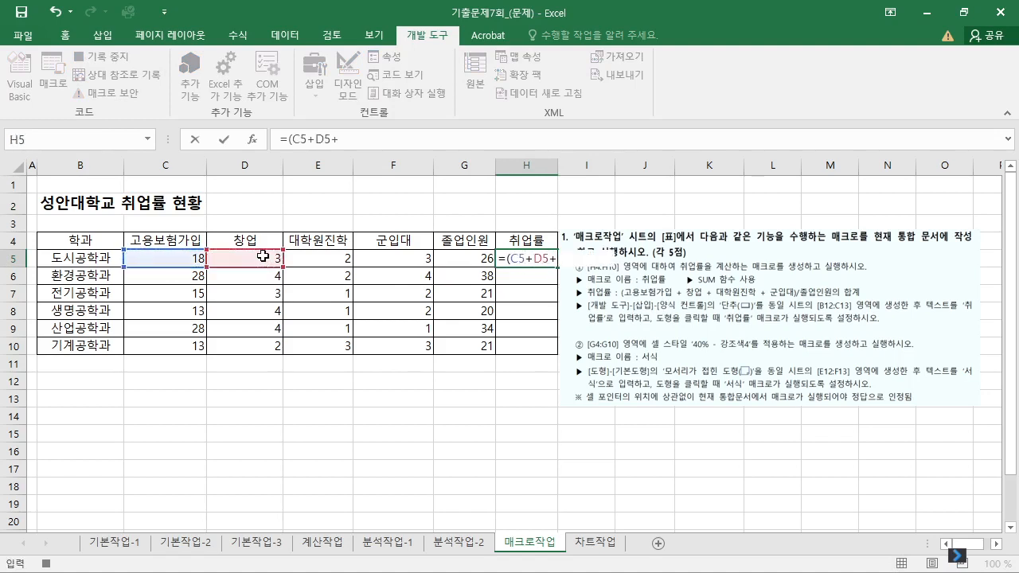
left_click(342, 254)
type("+")
left_click(392, 259)
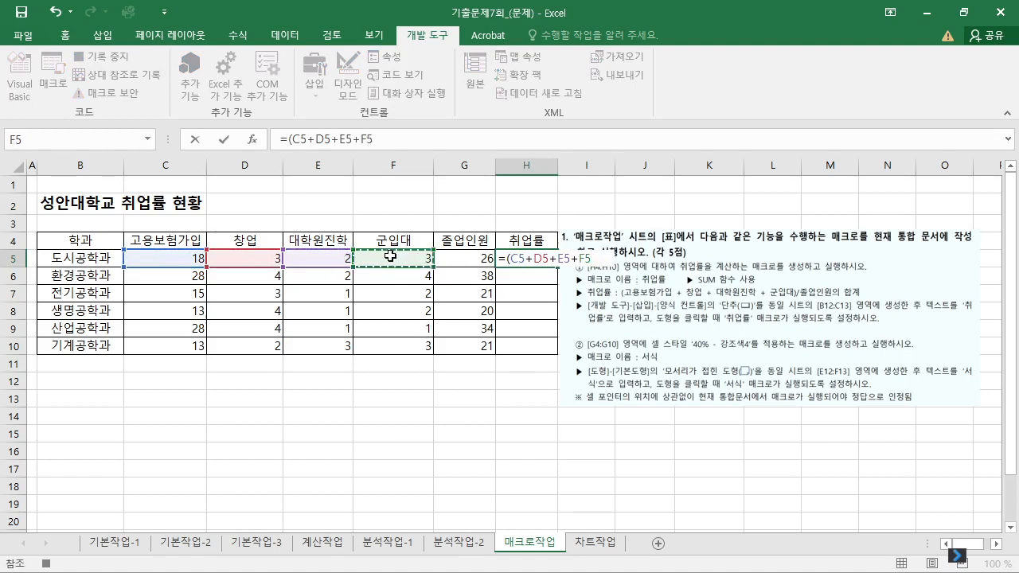
type(")/")
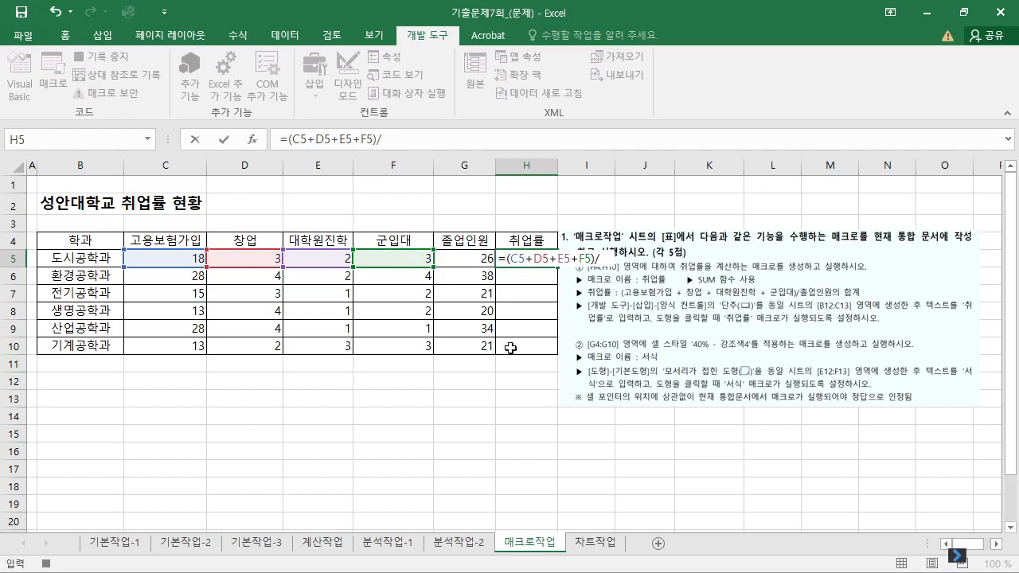
type("SUM(")
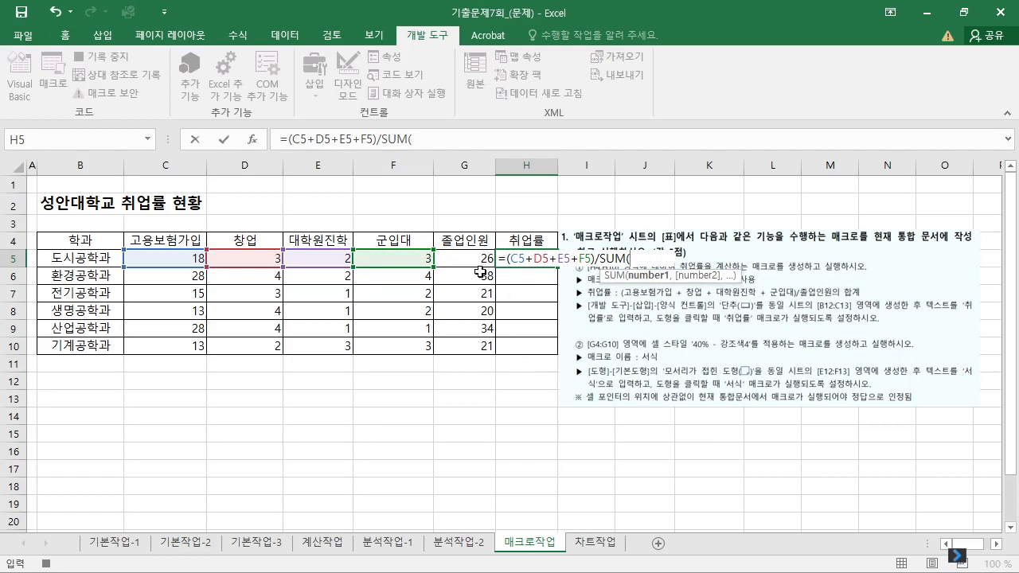
left_click_drag(468, 258, 471, 349)
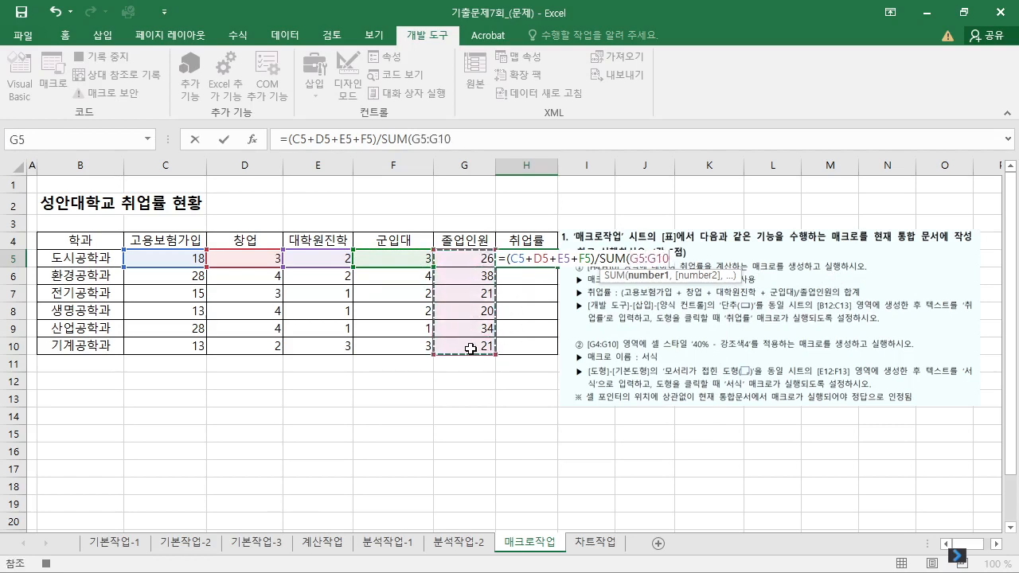
key("Return")
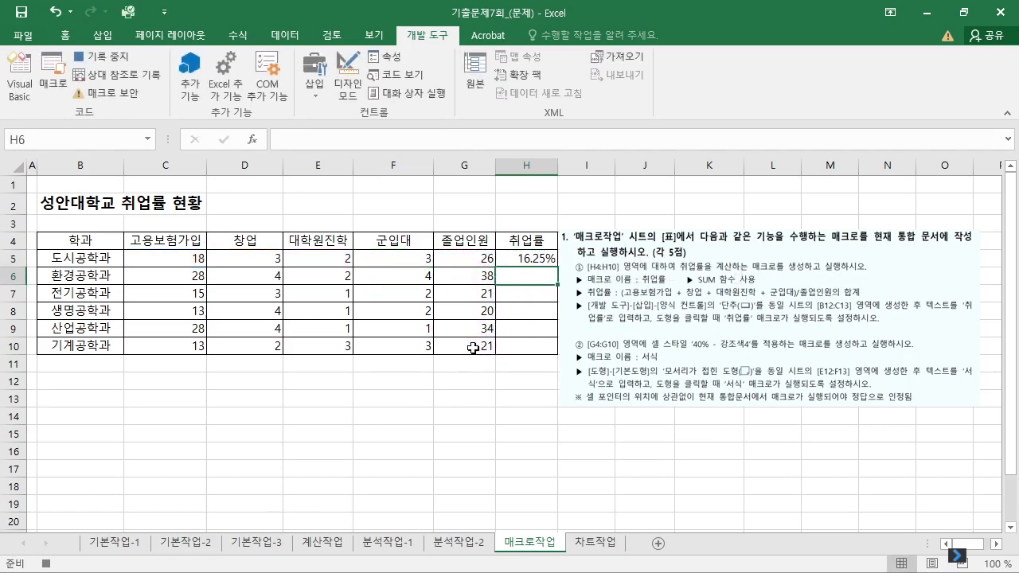
Step: Fill the H5 formula down to H10 and open the formula in H8 to check its SUM range
left_click(544, 264)
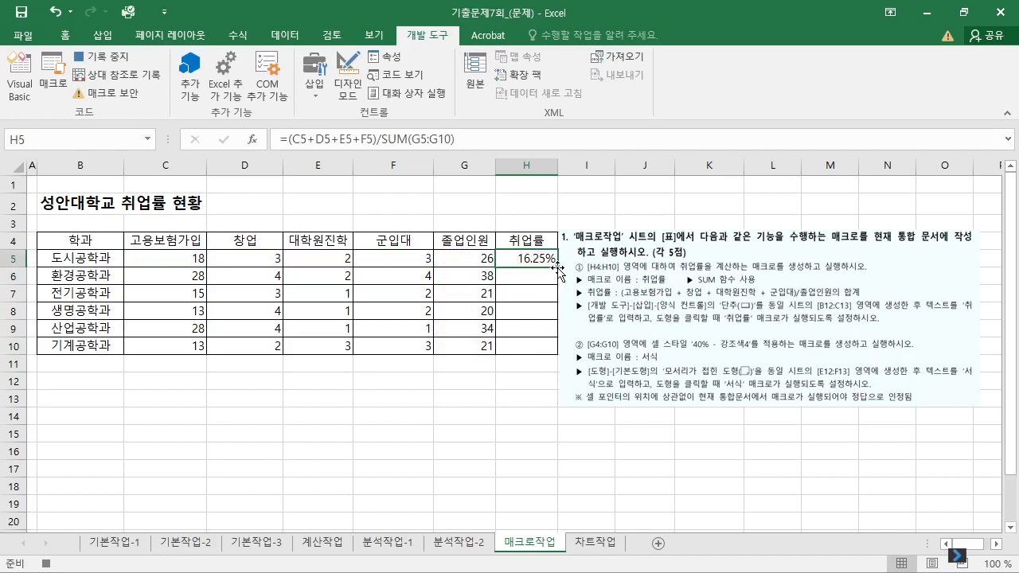
left_click_drag(590, 278, 560, 352)
left_click(541, 264)
left_click(526, 311)
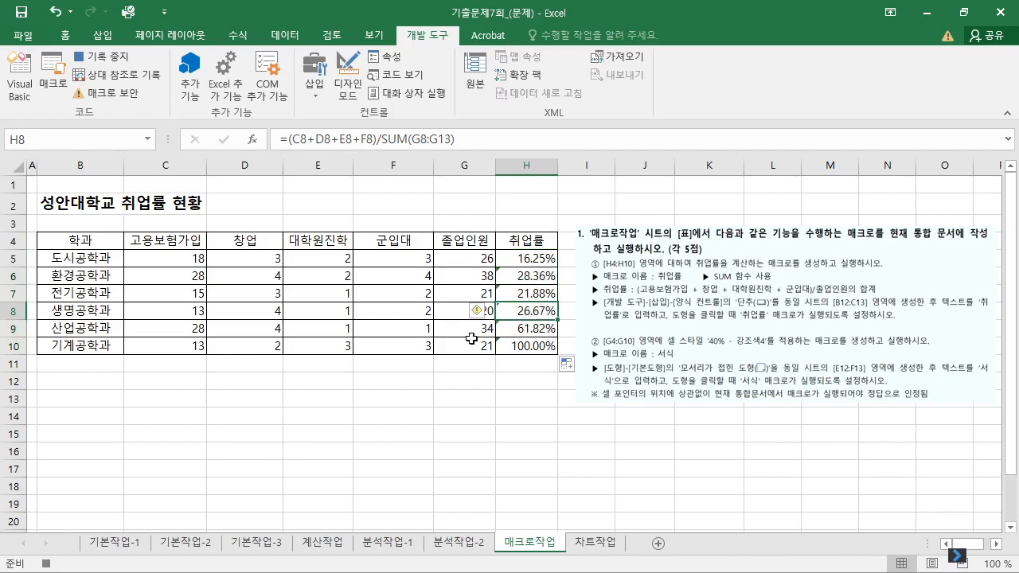
double_click(518, 319)
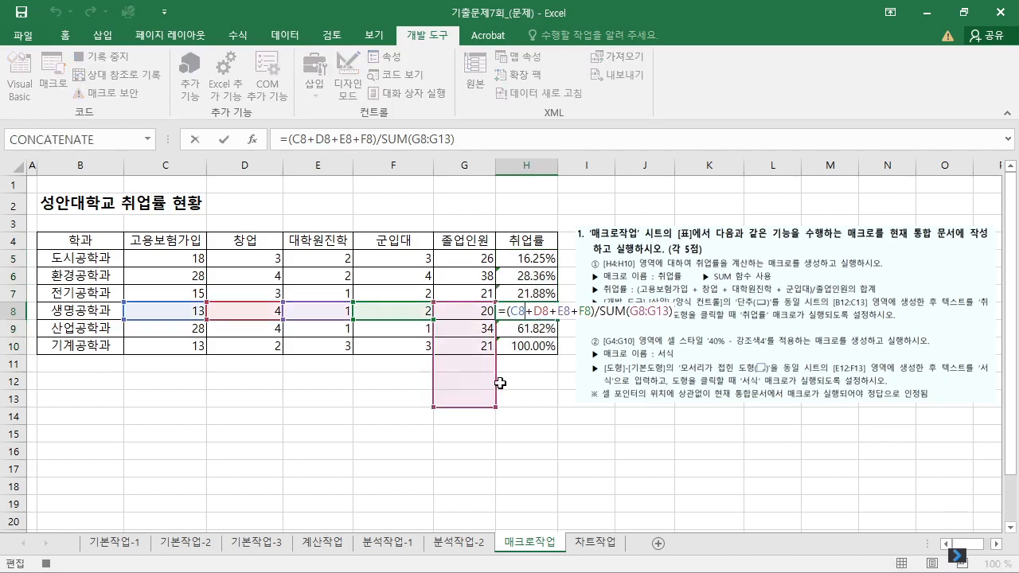
Step: Leave the H8 formula unchanged, clear the results in H5:H10 and stop the current macro recording
left_click_drag(496, 390, 470, 384)
key("Escape")
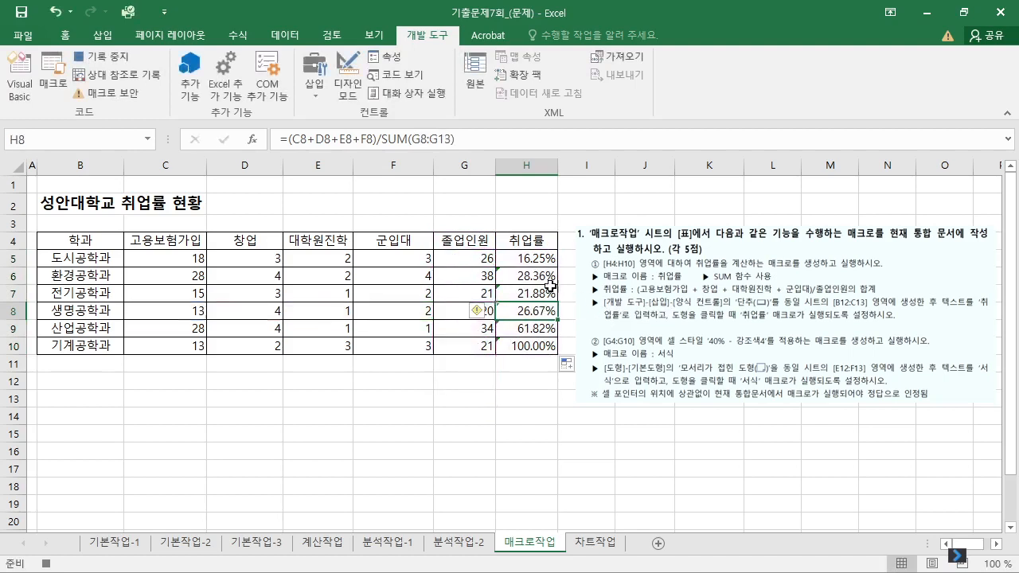
left_click_drag(530, 258, 539, 364)
key("Delete")
left_click(666, 196)
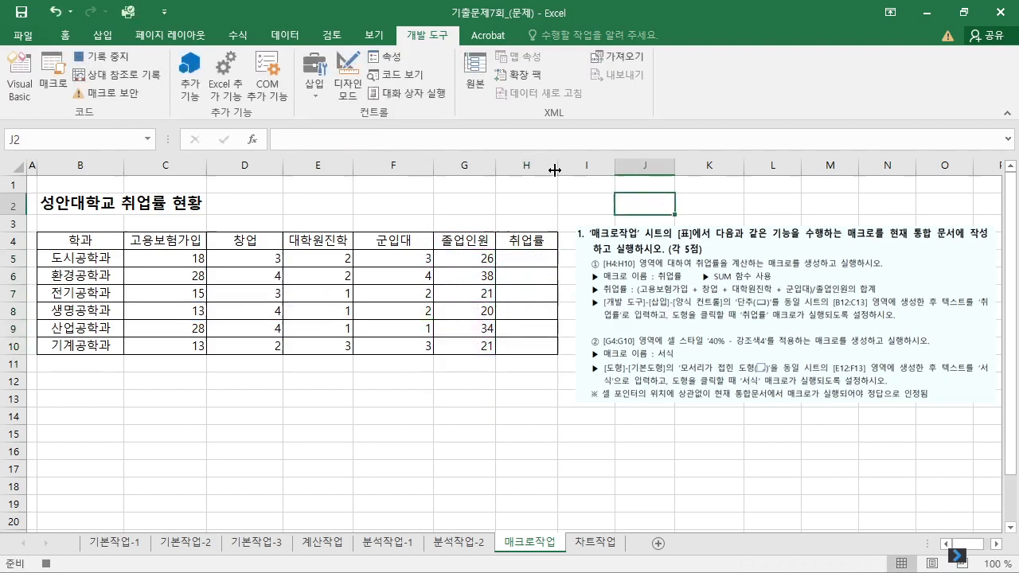
left_click(109, 50)
Step: Start recording a new macro named 취업률 in the current workbook, replacing the earlier one
left_click(111, 56)
type("CNLDJ")
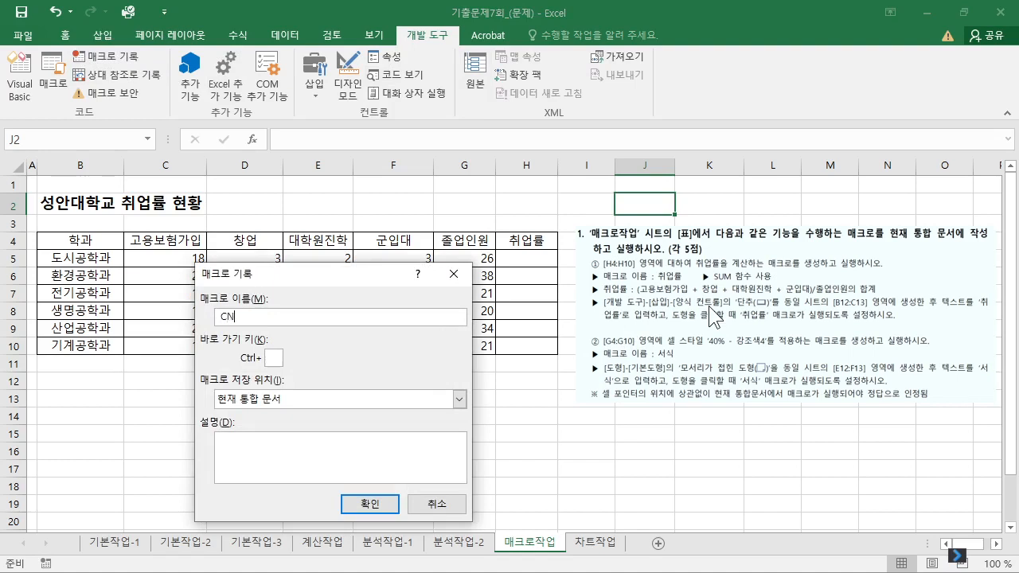
key("Return")
left_click(416, 338)
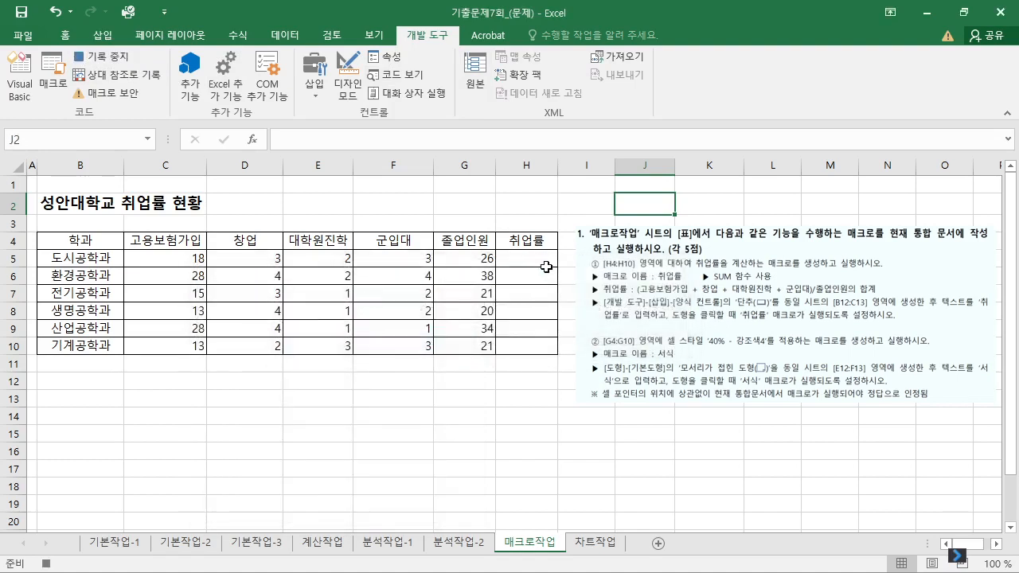
Step: Enter the 취업률 formula =(C5+D5+E5+F5)/SUM($G$5:$G$10) with an absolute SUM range in cell H5
left_click(542, 264)
type("=")
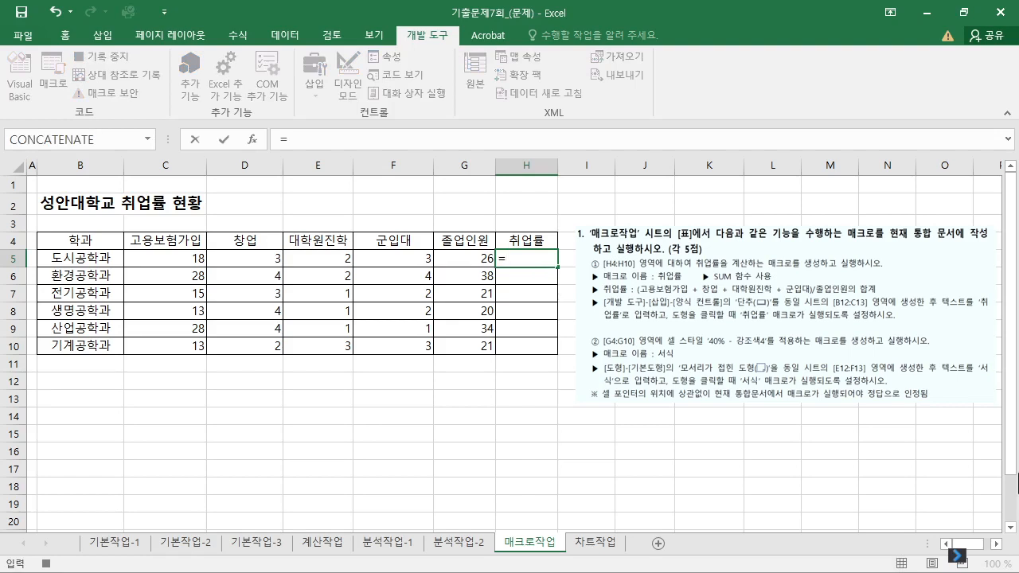
type("(")
left_click(162, 258)
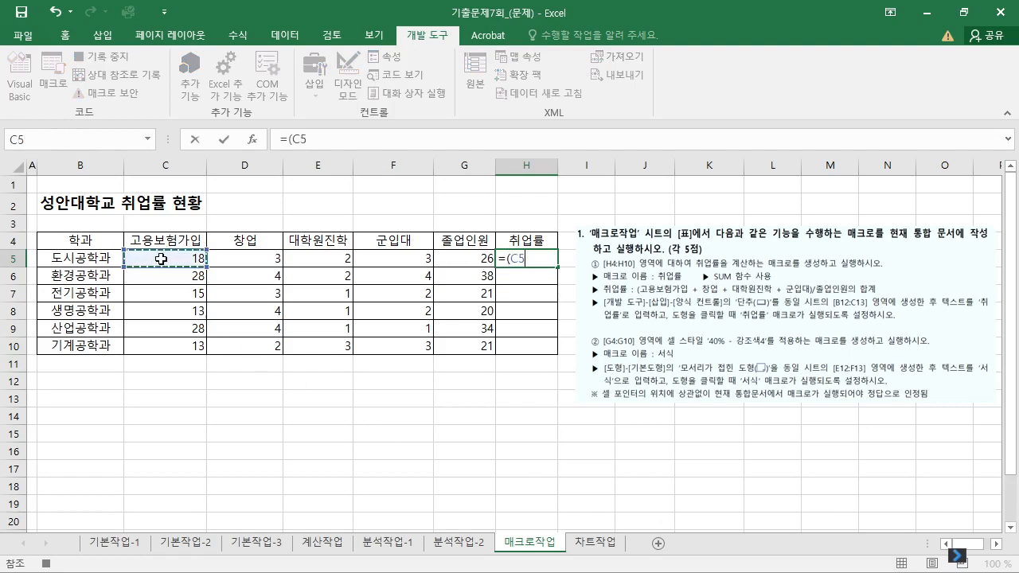
type("+")
left_click(273, 255)
type("+")
left_click(328, 260)
type("+")
left_click(403, 262)
type(")/ㄴ")
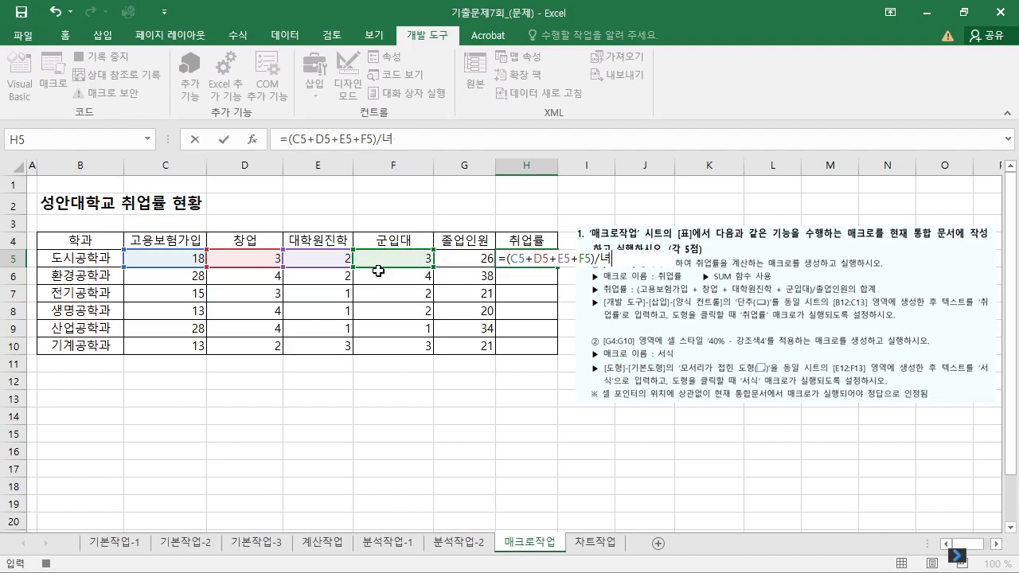
key("BackSpace")
key("Hangul")
type("SUM(")
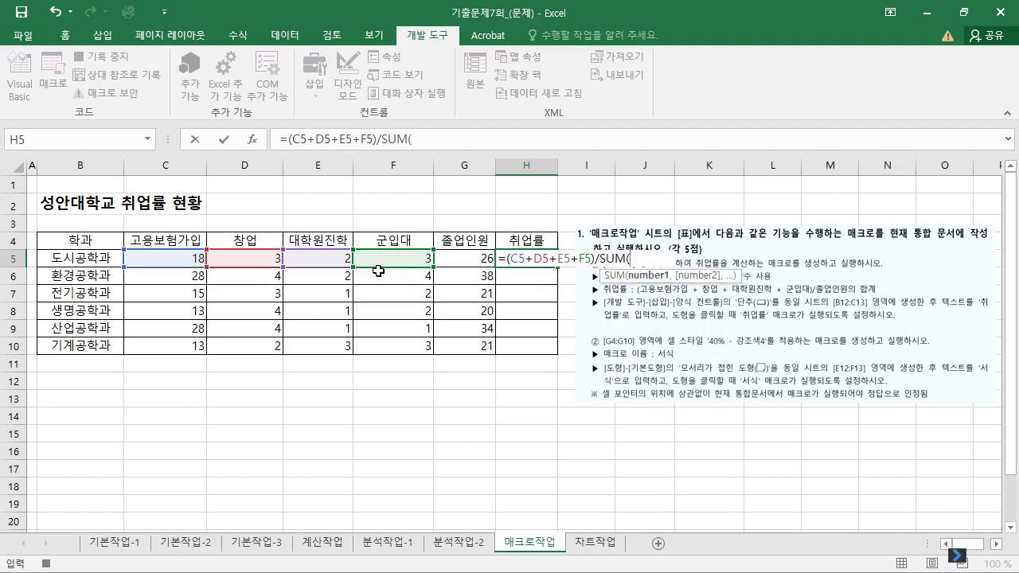
left_click_drag(482, 259, 469, 337)
key("F4")
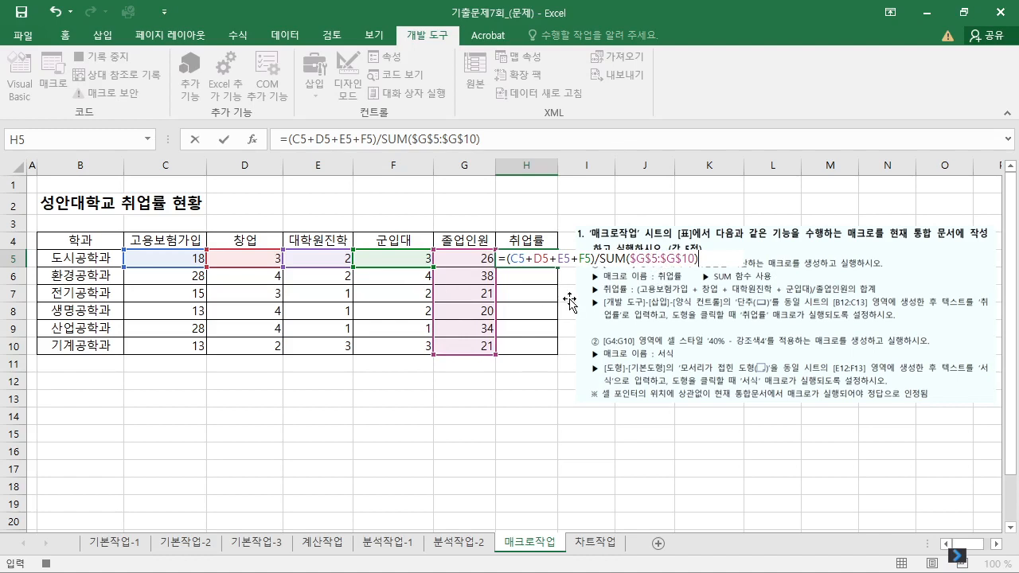
key("Return")
Step: Fill the H5 formula down to H10, checking the SUM range in H8, and stop the macro recording
key("Up")
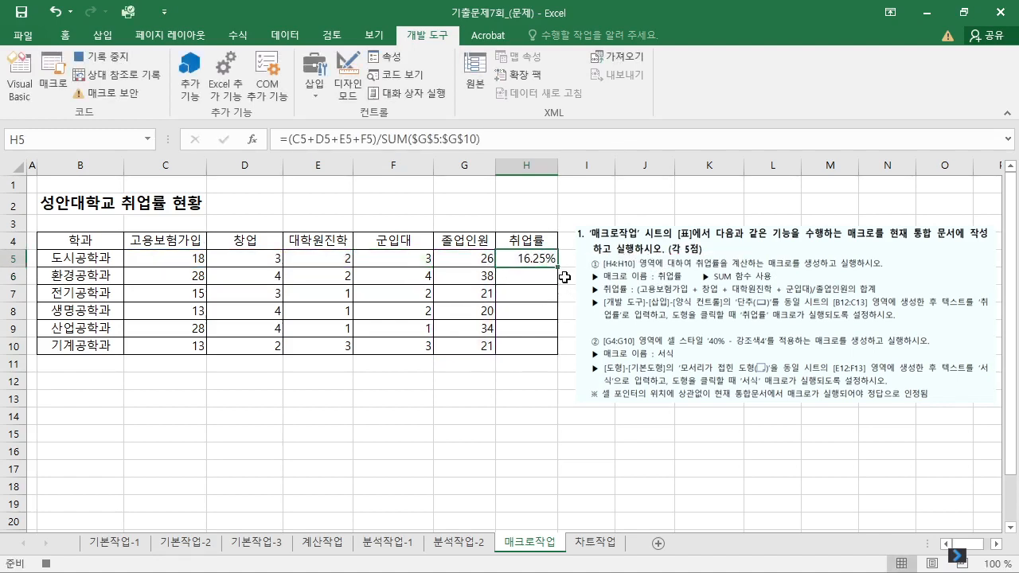
double_click(558, 267)
left_click(535, 313)
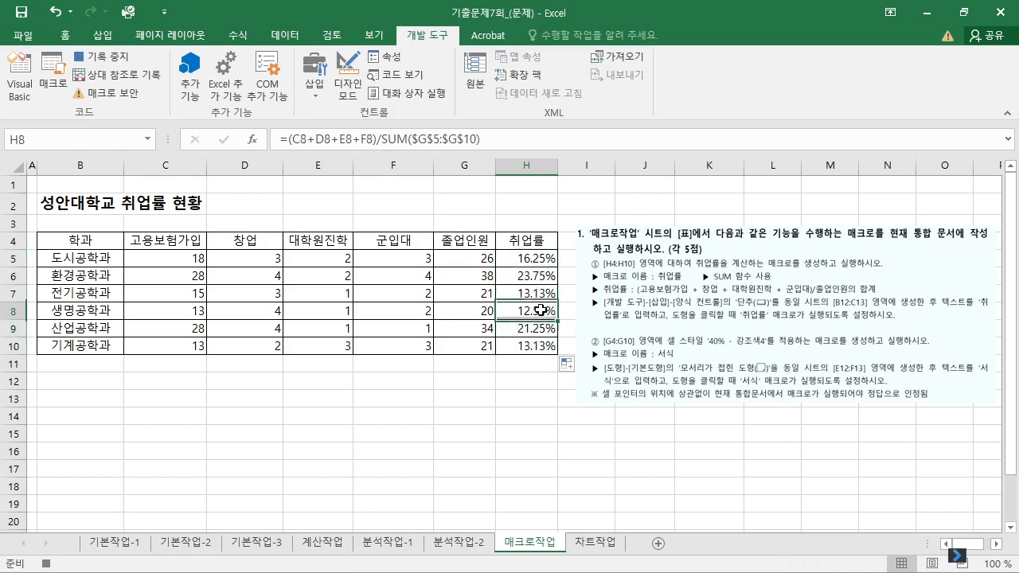
double_click(535, 312)
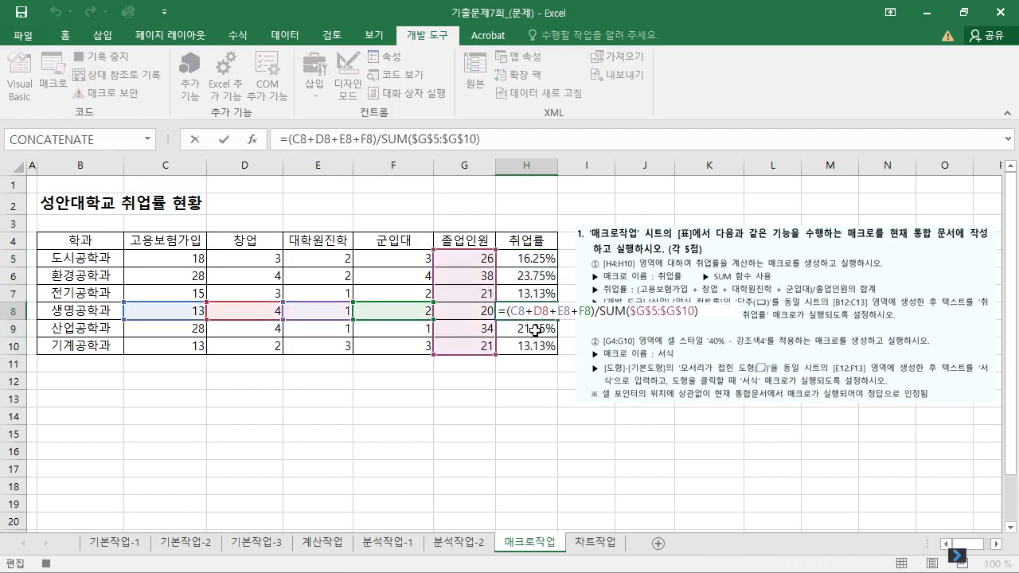
key("Escape")
left_click(550, 258)
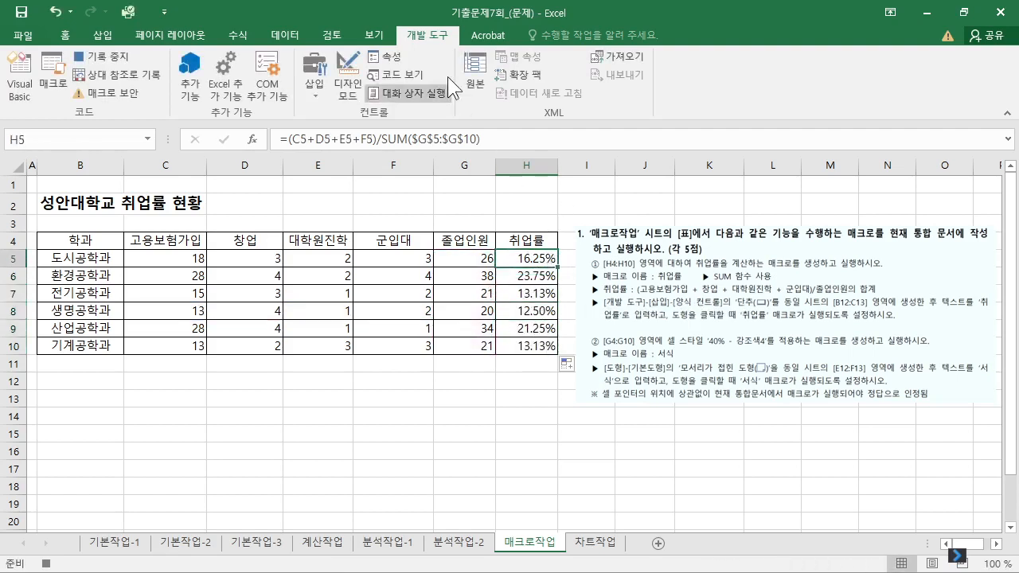
left_click(100, 59)
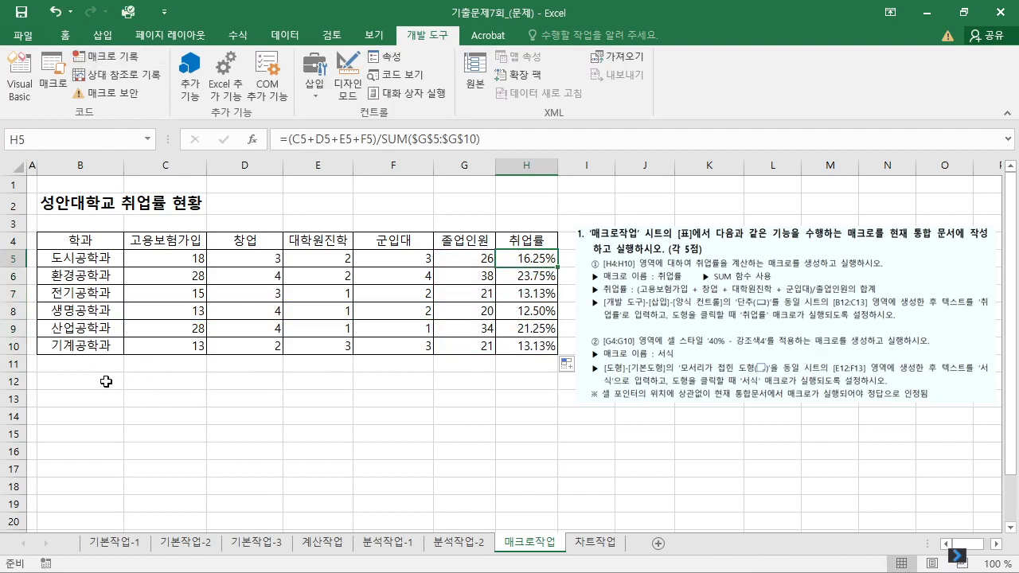
Step: Insert a form control button covering B12:C13 and assign the current workbook's 취업률 macro to it
left_click(70, 381)
left_click_drag(80, 380, 165, 400)
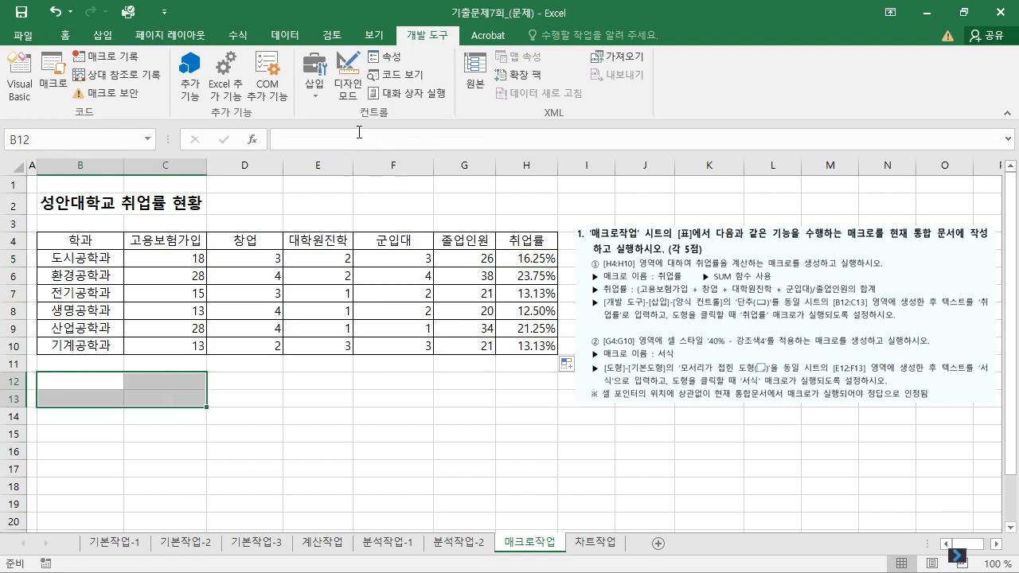
left_click(314, 90)
left_click(307, 131)
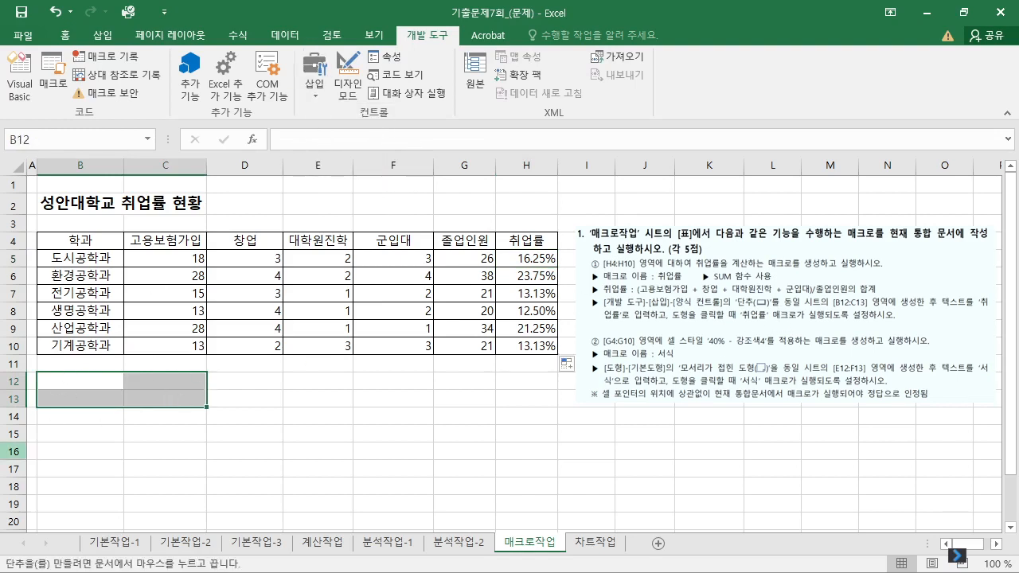
key("alt")
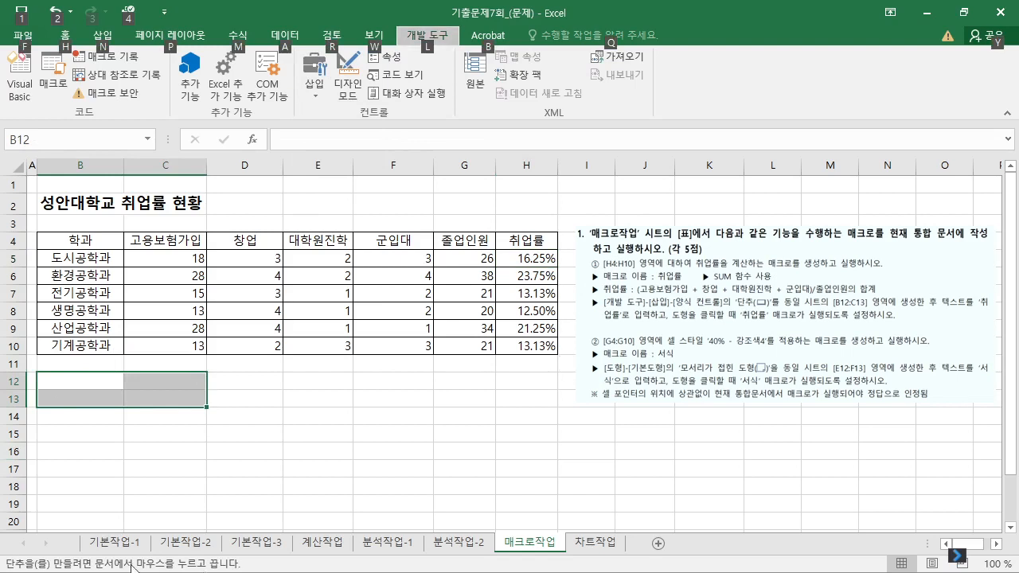
left_click_drag(38, 371, 206, 407)
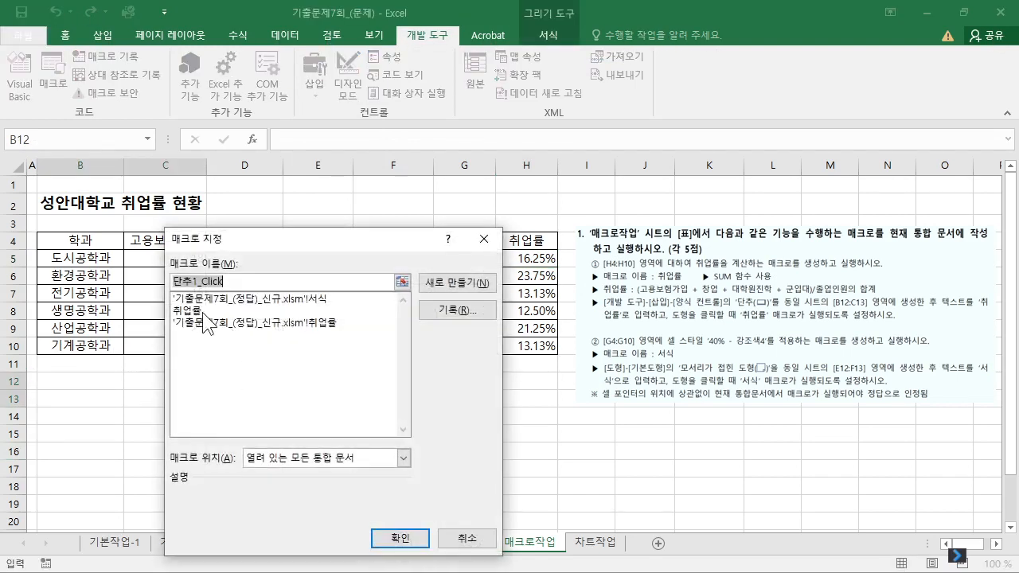
left_click(201, 311)
left_click(398, 539)
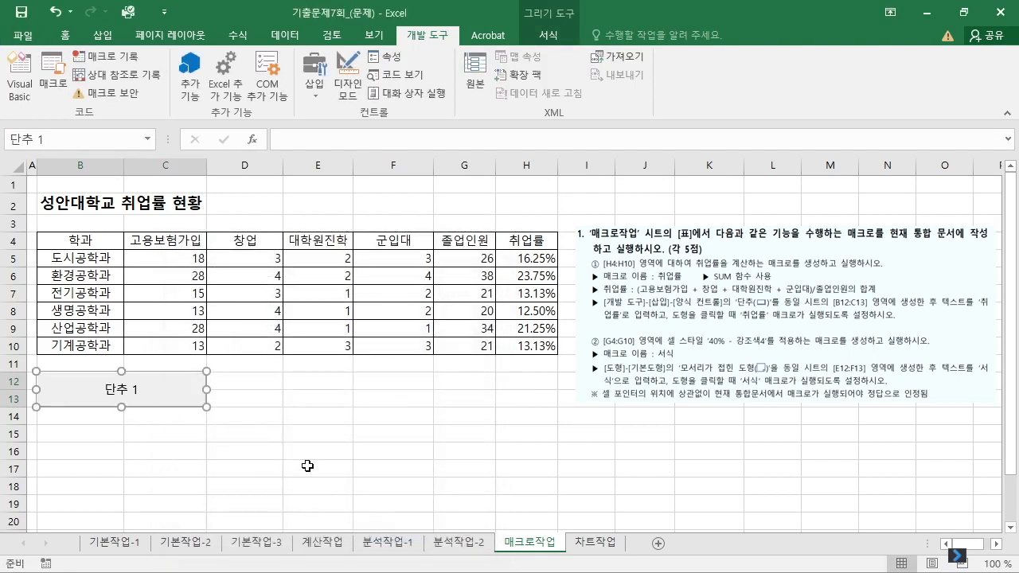
Step: Label the new button 취업률 and finish editing its text
type("CN")
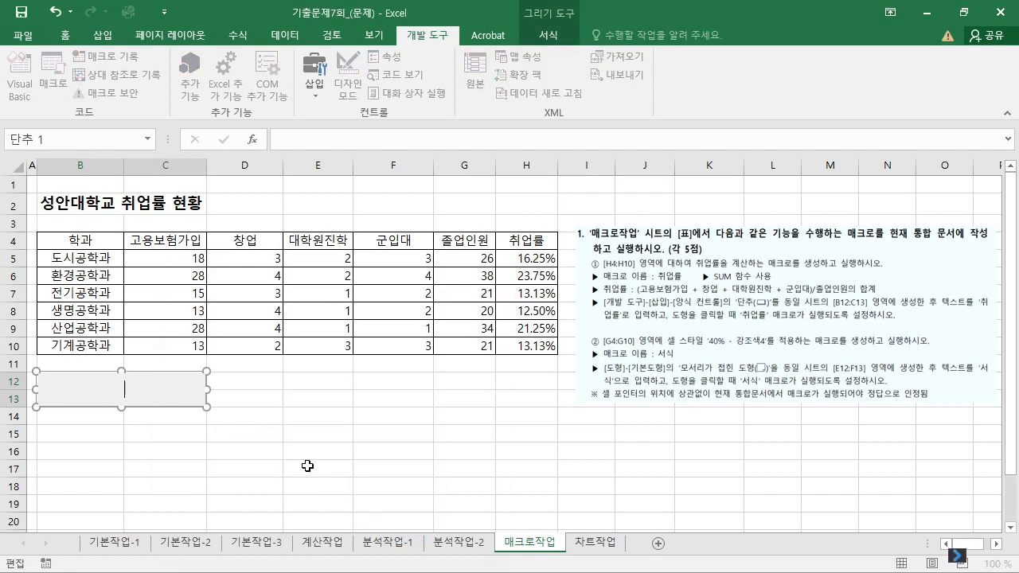
type("ㅟ업ㄹ")
left_click(307, 466)
Step: Clear the results in H5:H10 and run the 취업률 macro with its button to refill them
left_click(525, 258)
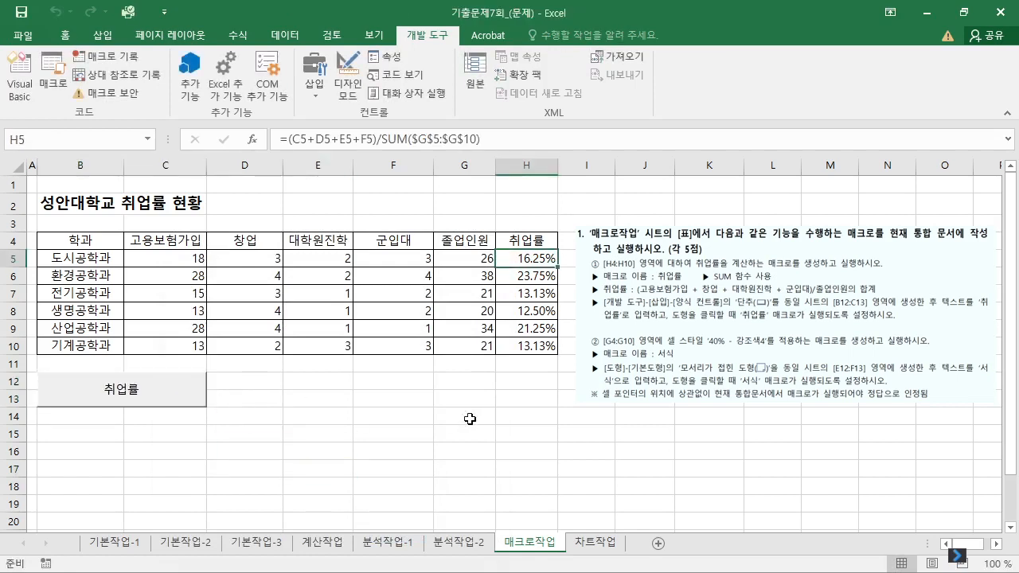
left_click_drag(529, 260, 521, 365)
key("Delete")
left_click(338, 413)
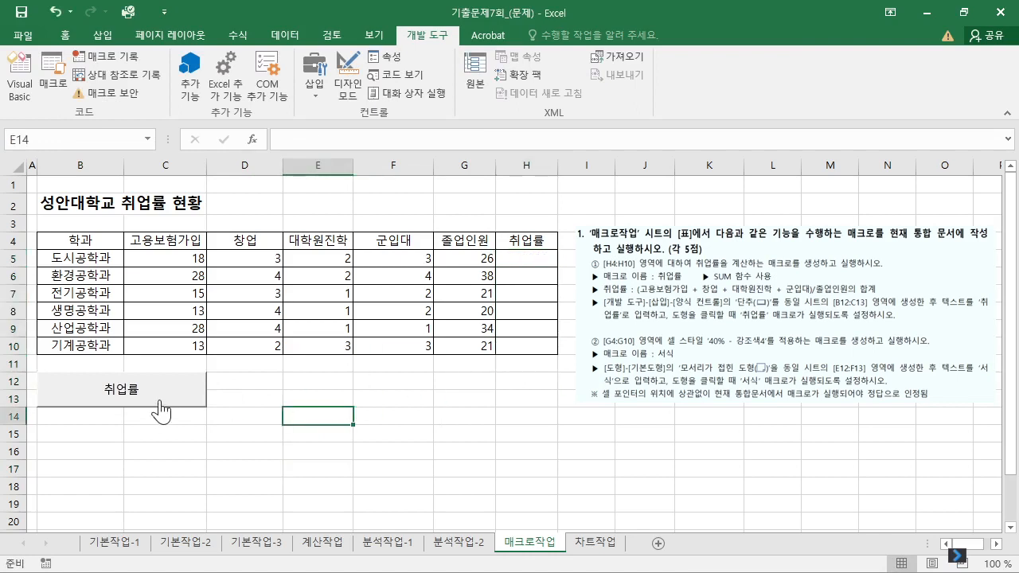
left_click(152, 404)
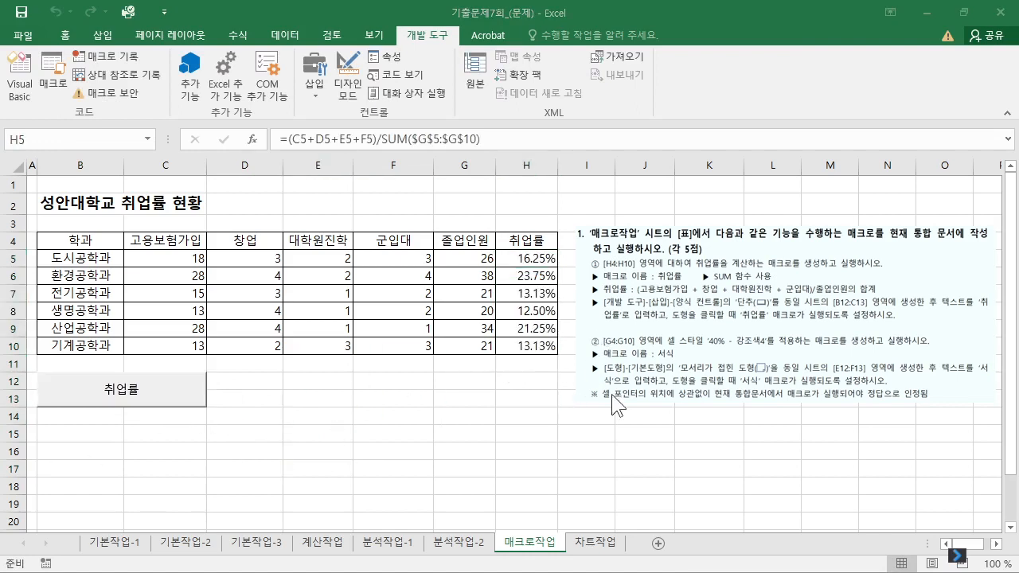
Step: Select cell H13 outside the table and start recording the task's second macro, 서식, in the current workbook
left_click(525, 398)
left_click(84, 57)
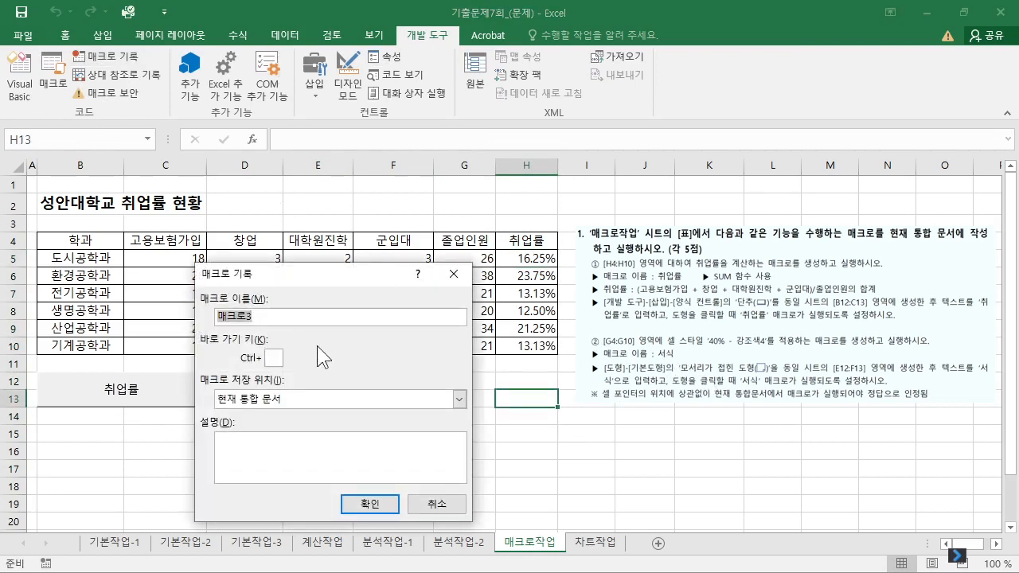
type("취업률")
key("Return")
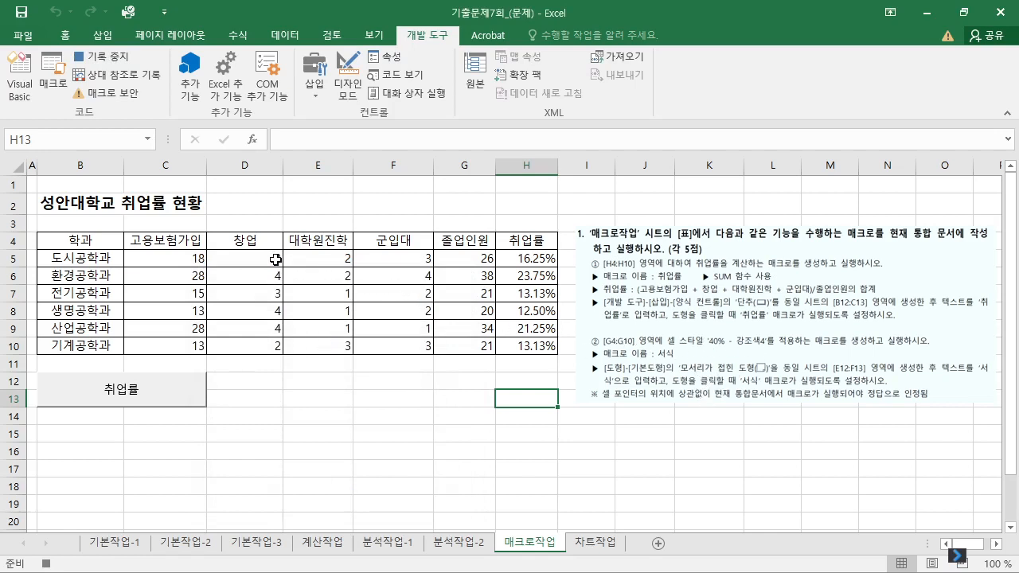
Step: Apply the cell style 40% - 강조색4 to G5:G10 and stop the macro recording
left_click(471, 257)
left_click_drag(470, 257, 461, 347)
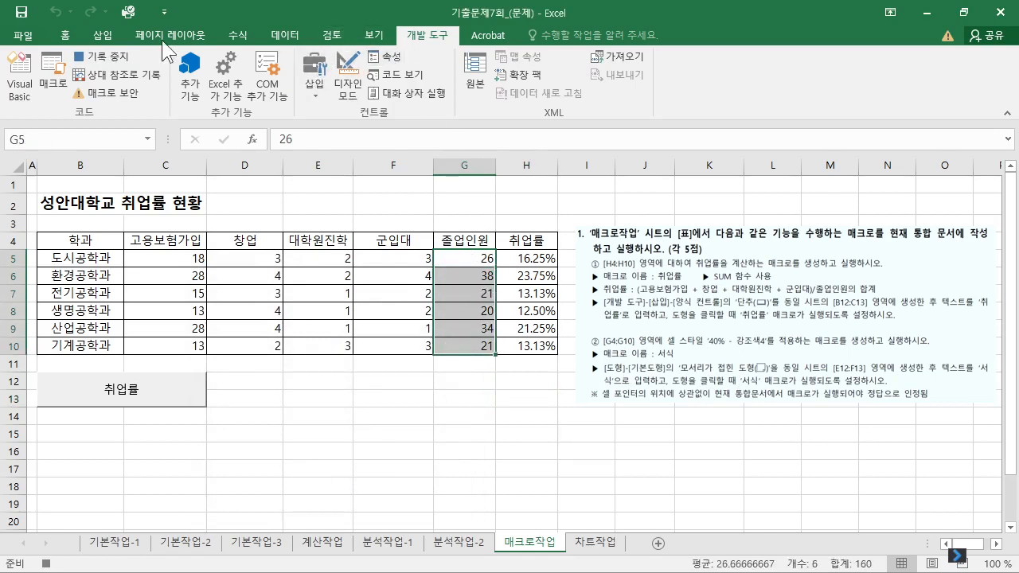
left_click(64, 35)
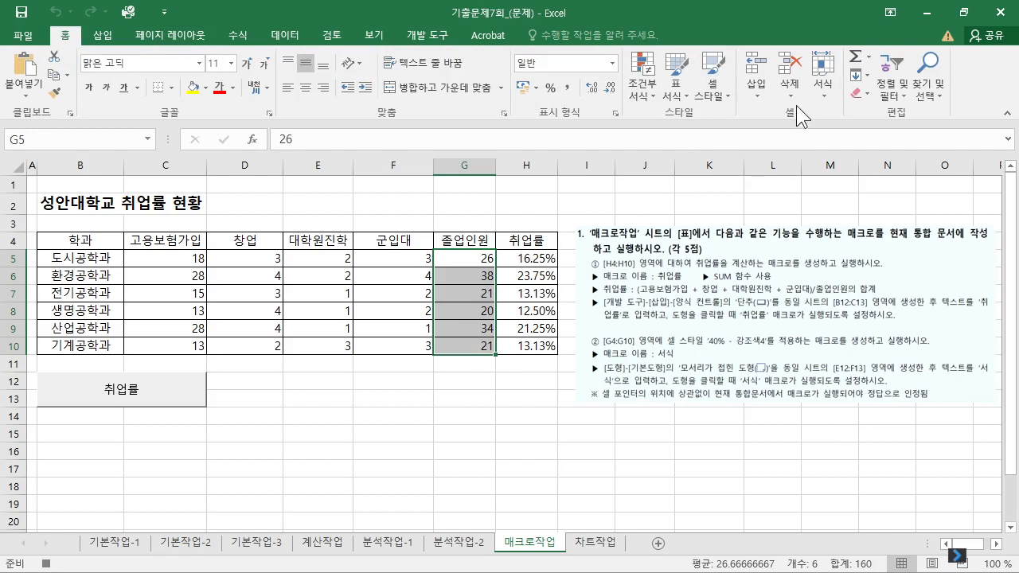
left_click(712, 93)
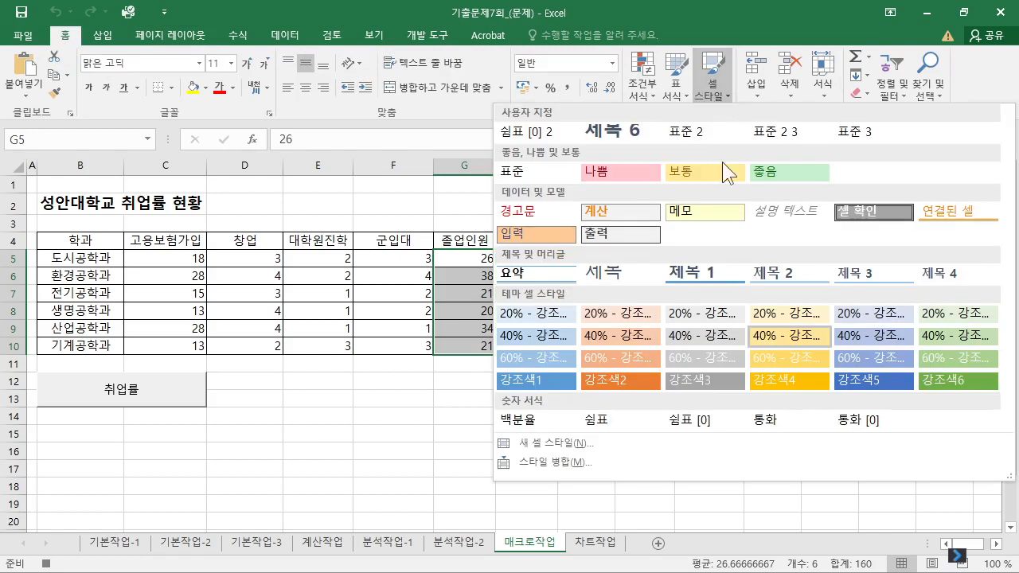
left_click(787, 342)
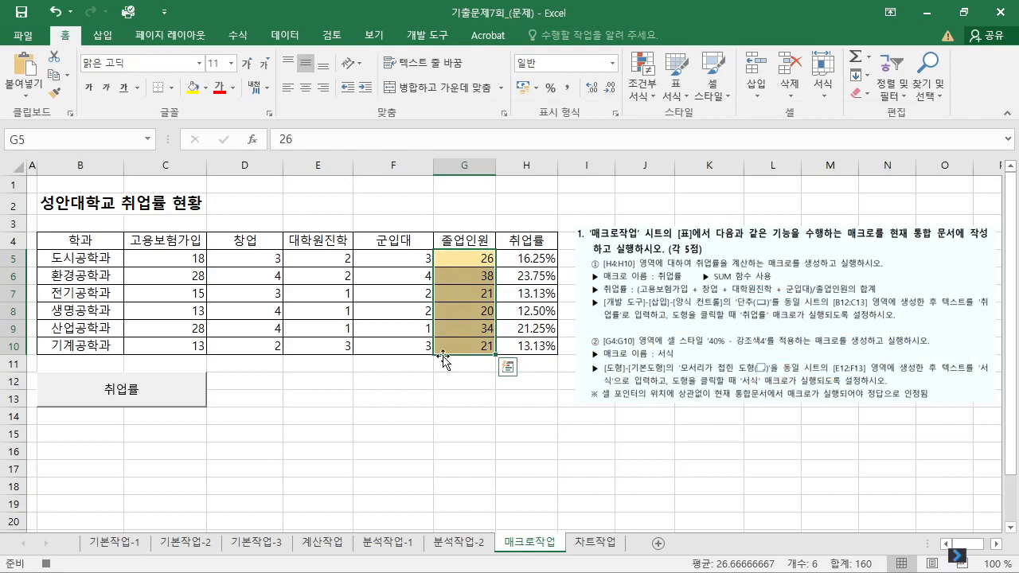
left_click(504, 396)
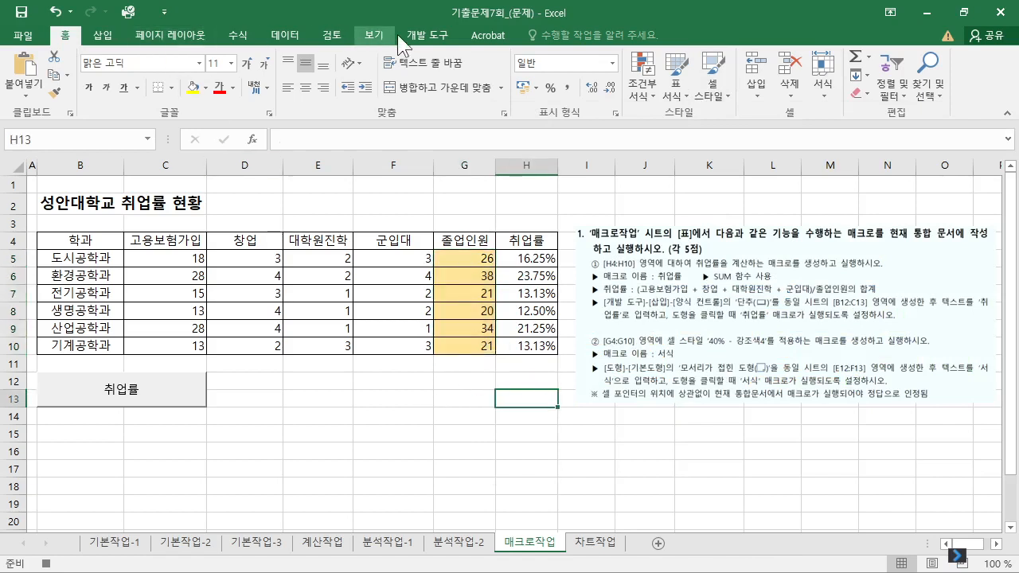
left_click(435, 37)
left_click(104, 58)
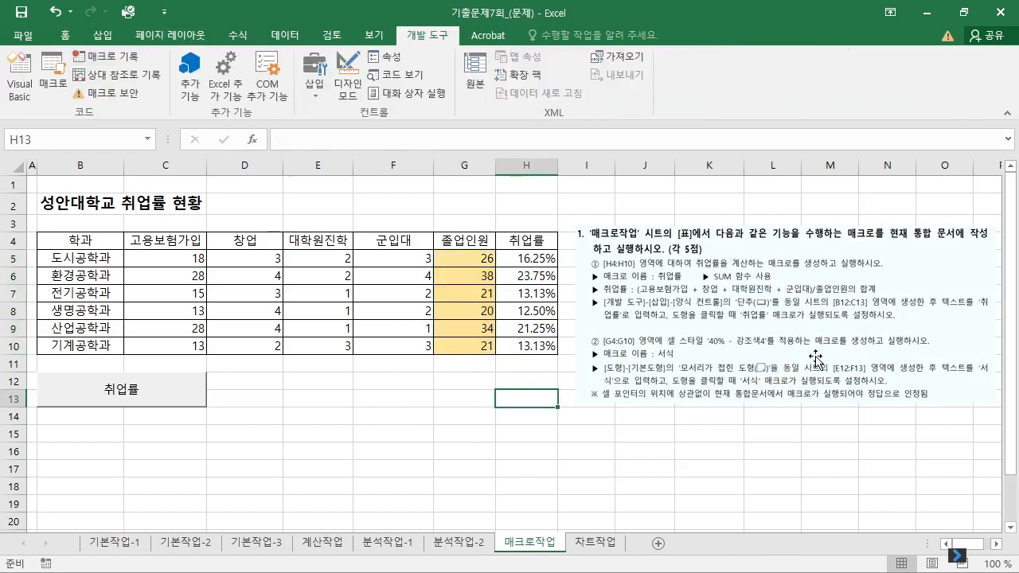
Step: Place a folded-corner basic shape (모서리가 접힌 도형) exactly over E12:F13 and enter 서식 as its text
left_click_drag(324, 385, 416, 402)
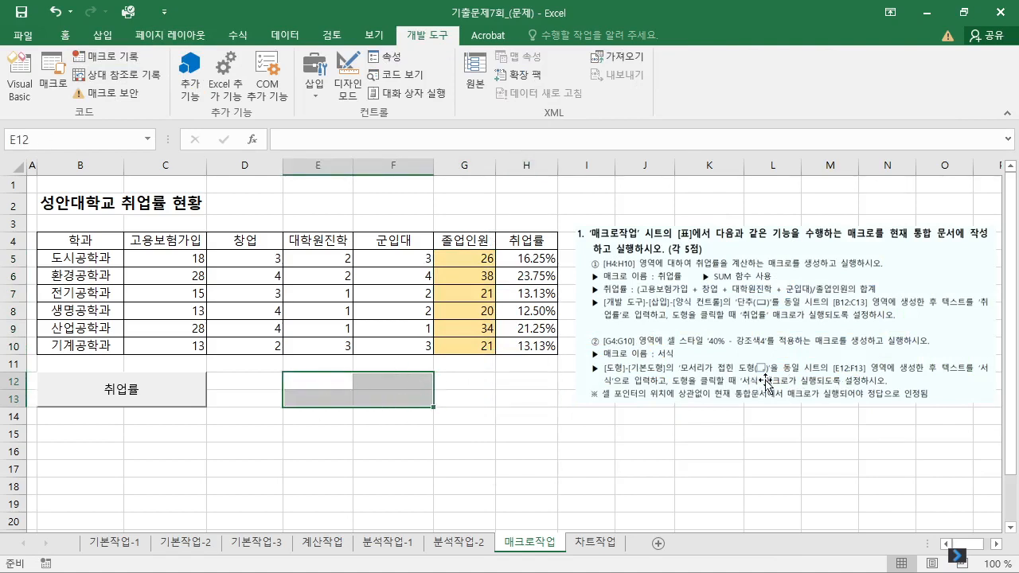
left_click(103, 36)
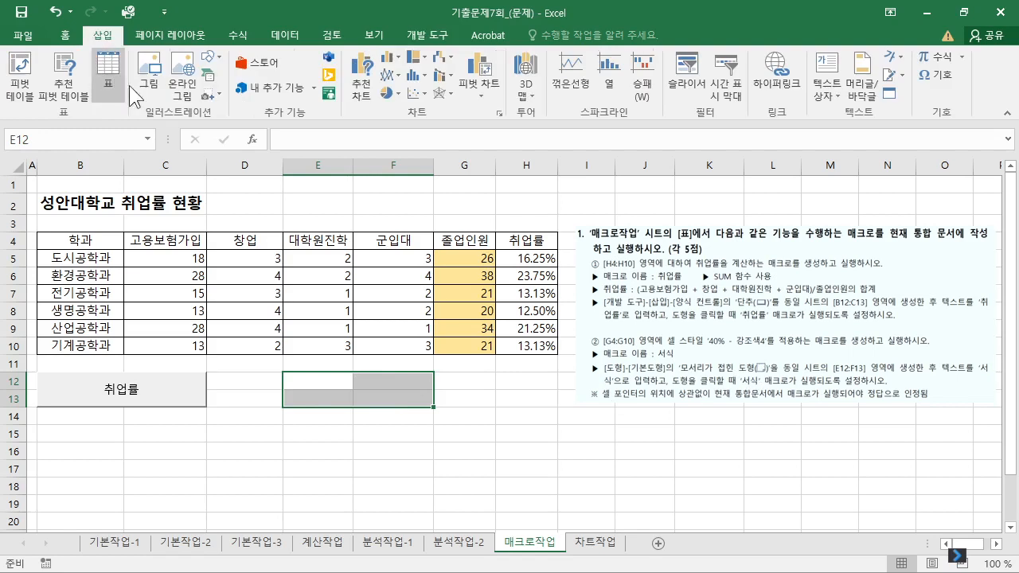
left_click(209, 57)
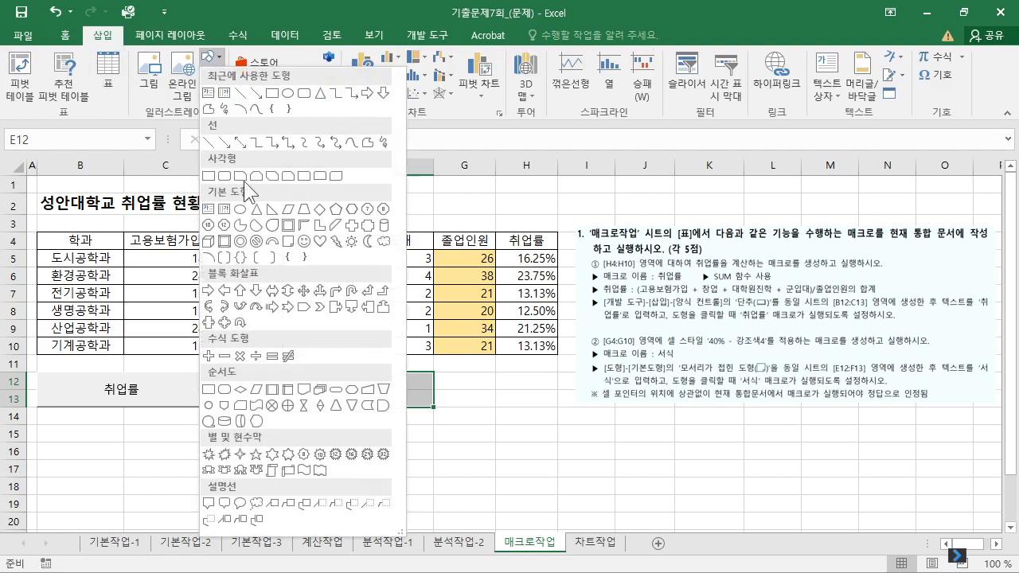
left_click(288, 240)
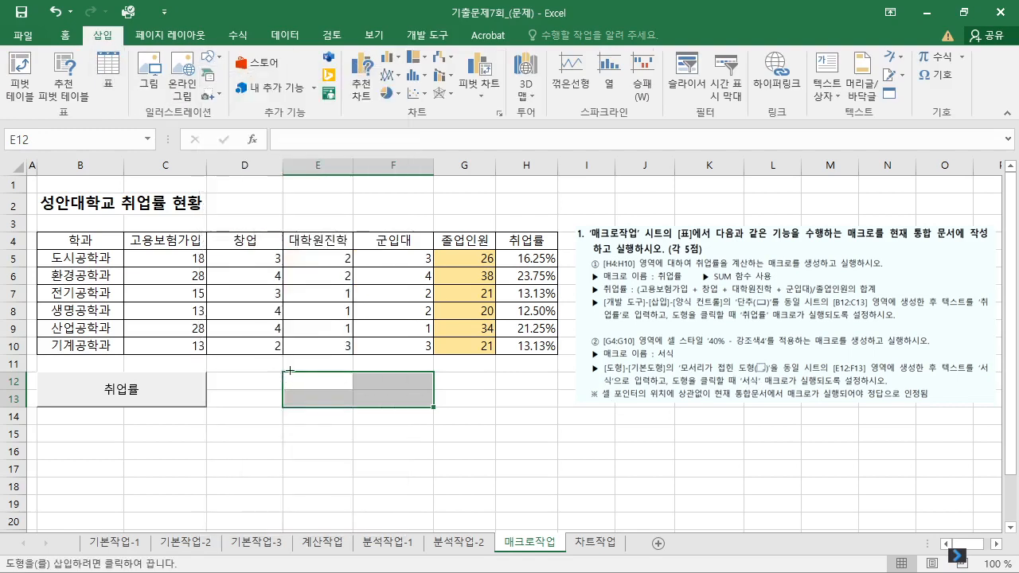
left_click_drag(282, 372, 424, 414)
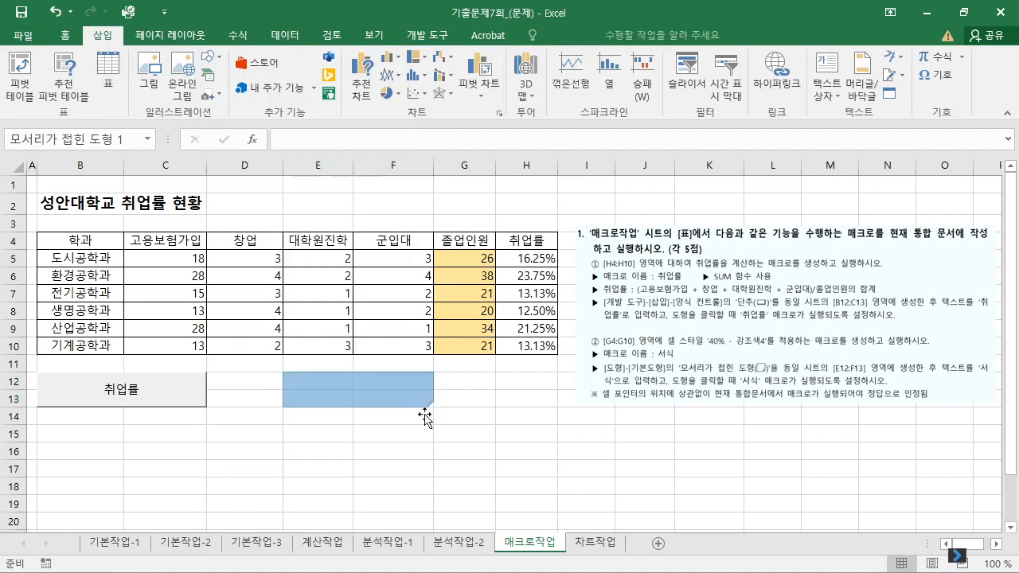
type("서식")
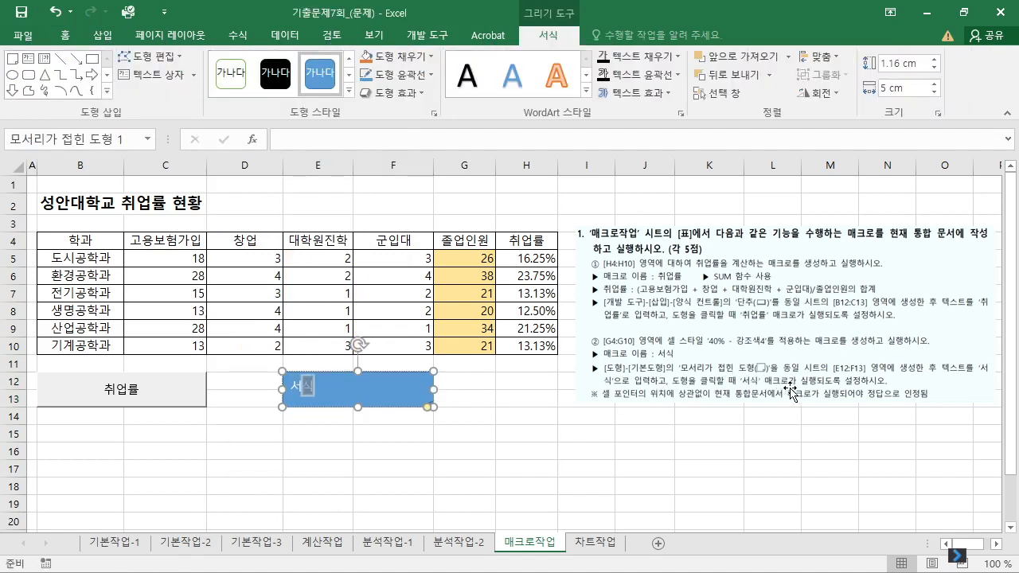
Step: Assign the 서식 macro to the folded-corner shape, then run the 취업률 button and the 서식 shape
right_click(387, 392)
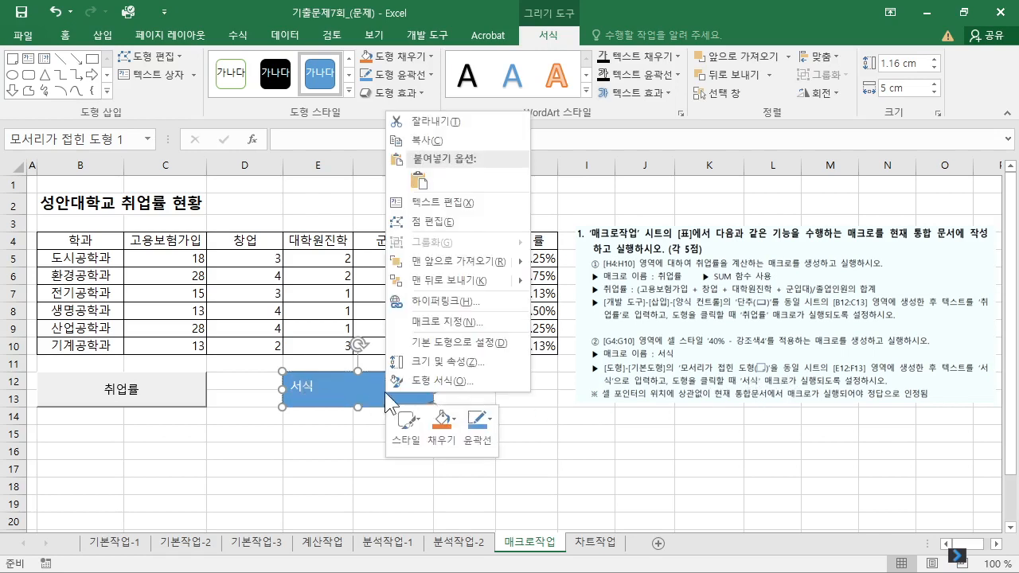
left_click(474, 329)
left_click(327, 224)
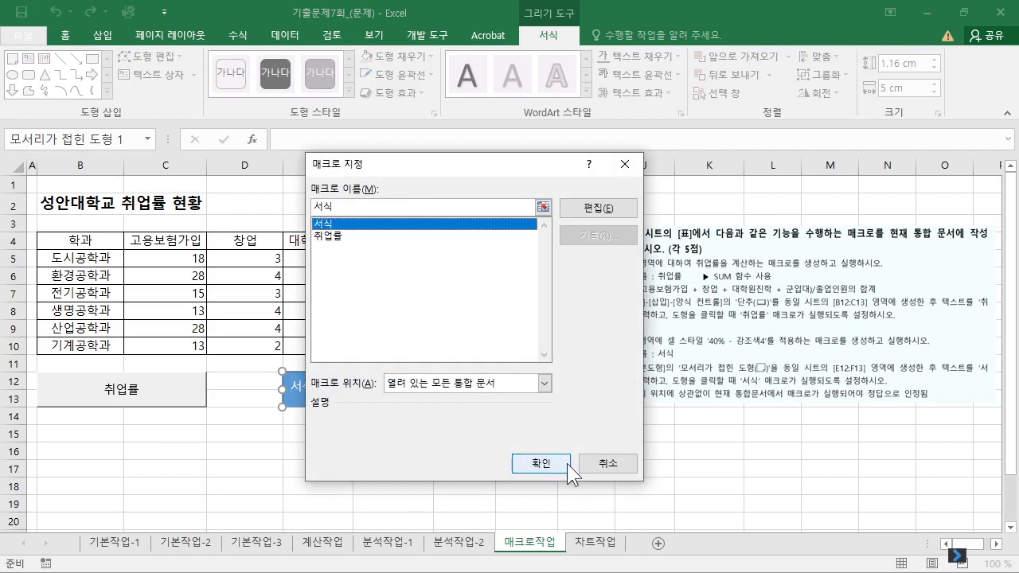
left_click(567, 465)
left_click(523, 481)
left_click(163, 390)
left_click(376, 397)
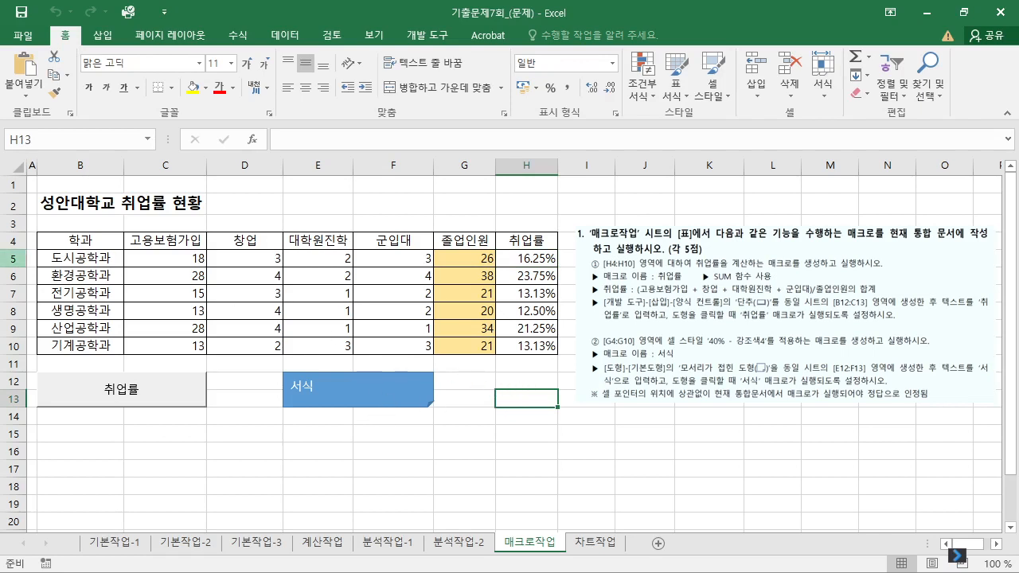
Step: On the 차트작업 sheet, change the existing column chart's type to 3차원 묶은 세로 막대형
left_click(595, 542)
left_click(607, 311)
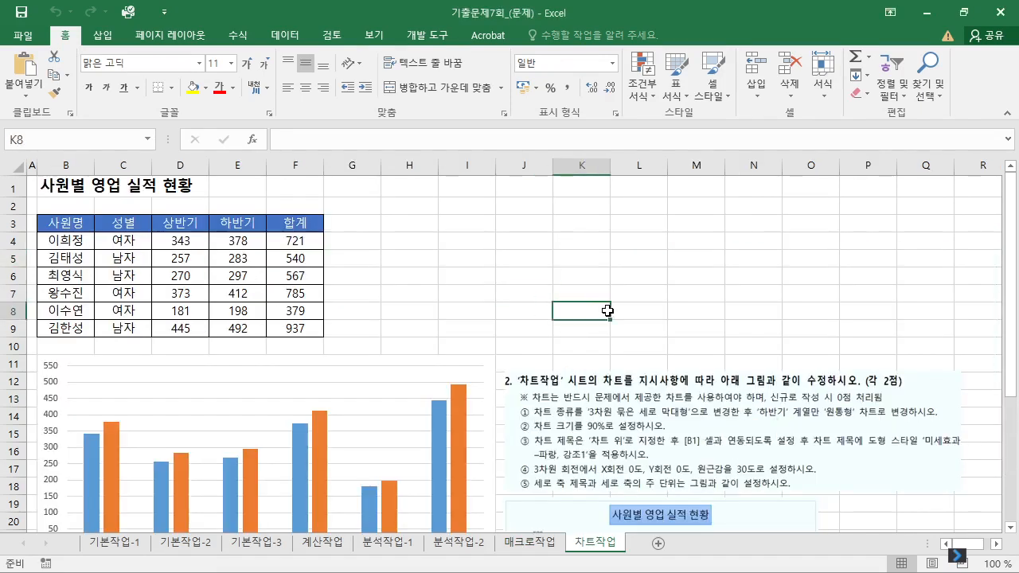
scroll(608, 311, "down", 3)
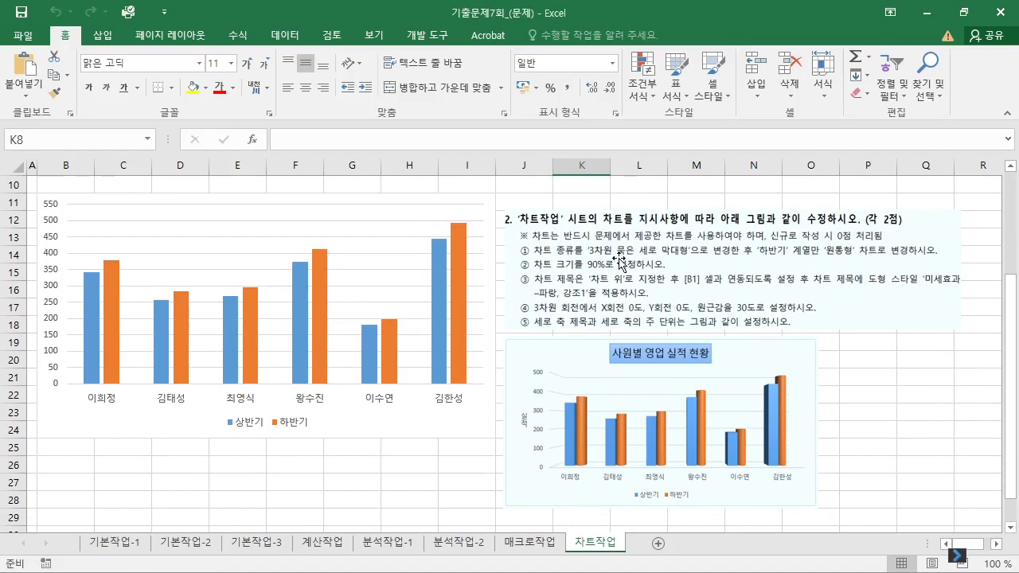
left_click(492, 220)
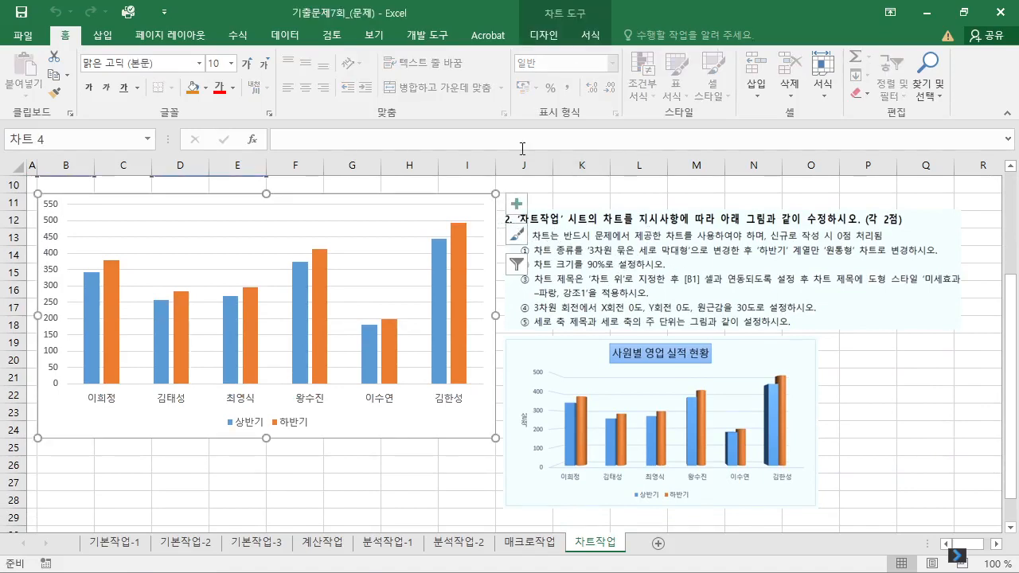
left_click(554, 39)
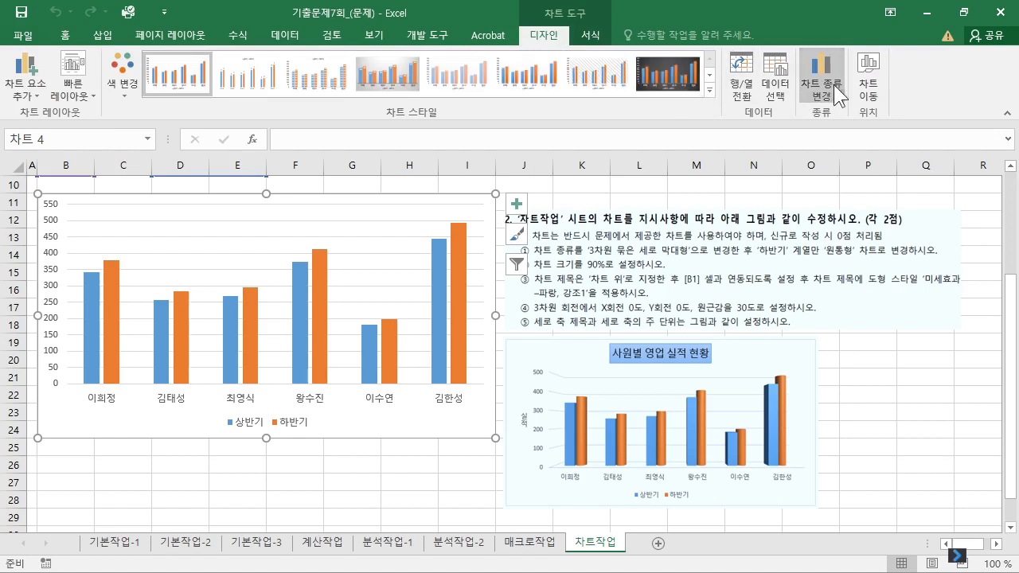
left_click(834, 84)
left_click(320, 133)
mouse_move(296, 271)
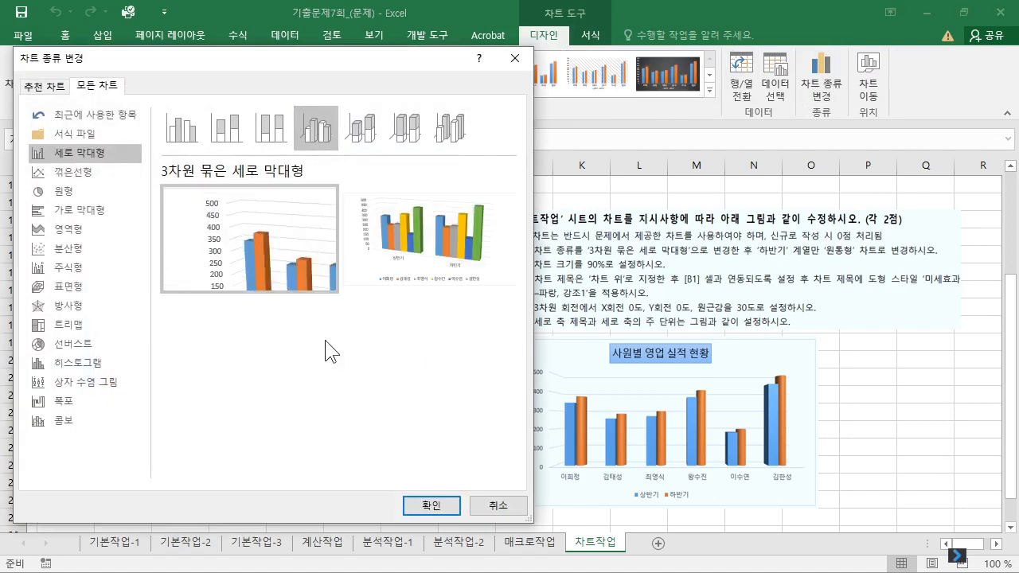
left_click(434, 512)
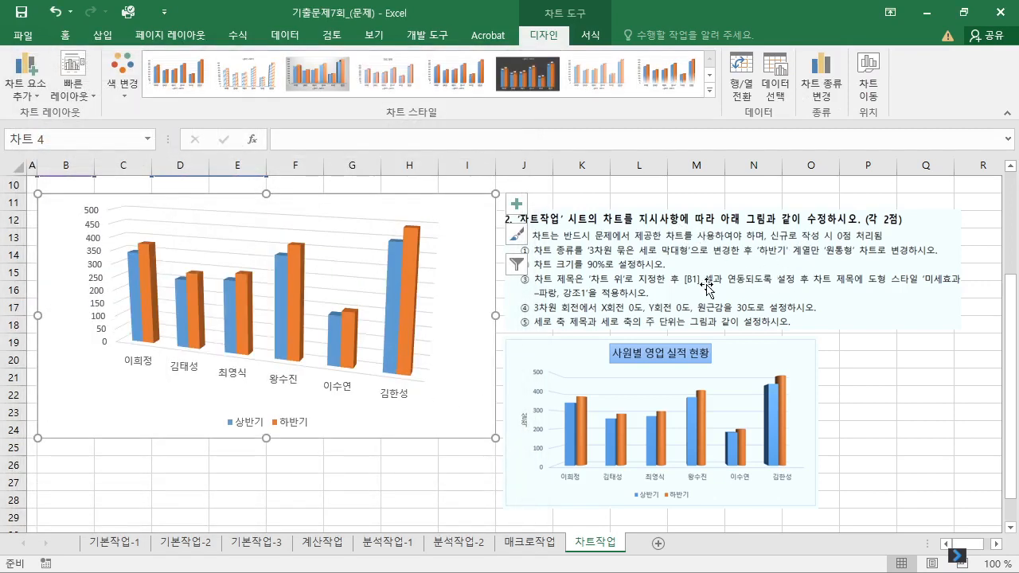
Step: Try the 원통형 column shape on the chart's 하반기 series and close its formatting options
left_click(409, 303)
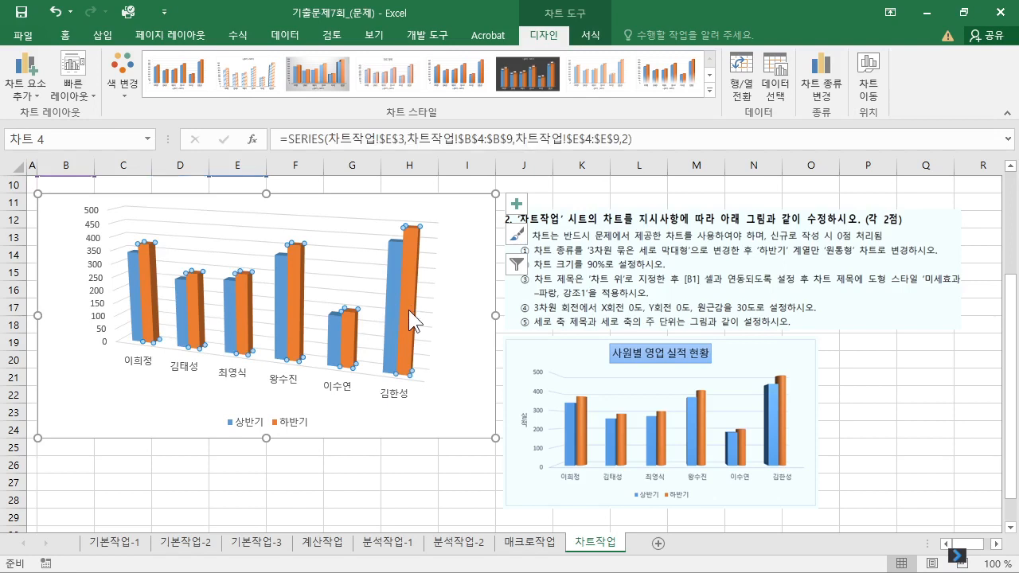
right_click(408, 317)
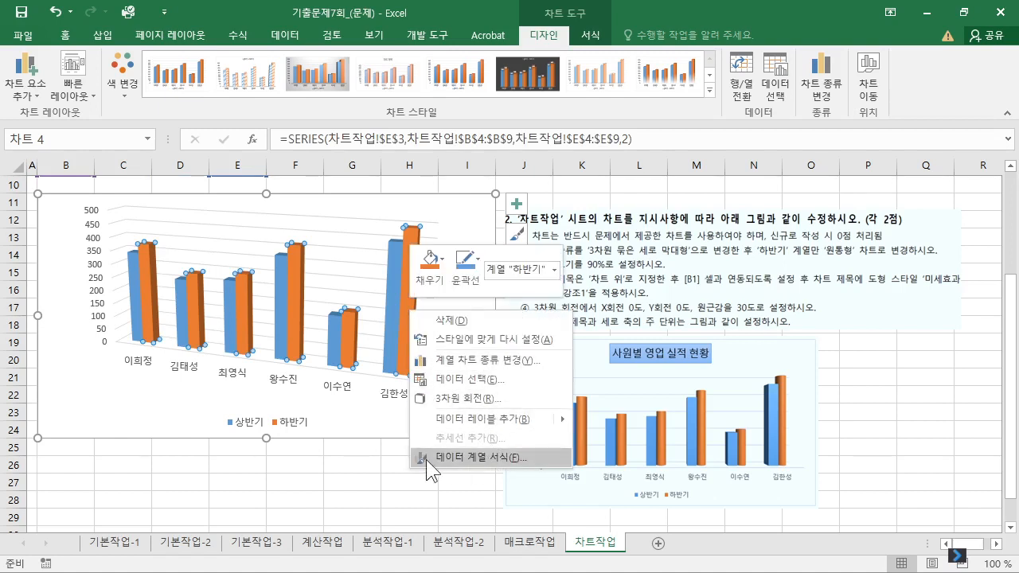
left_click(481, 458)
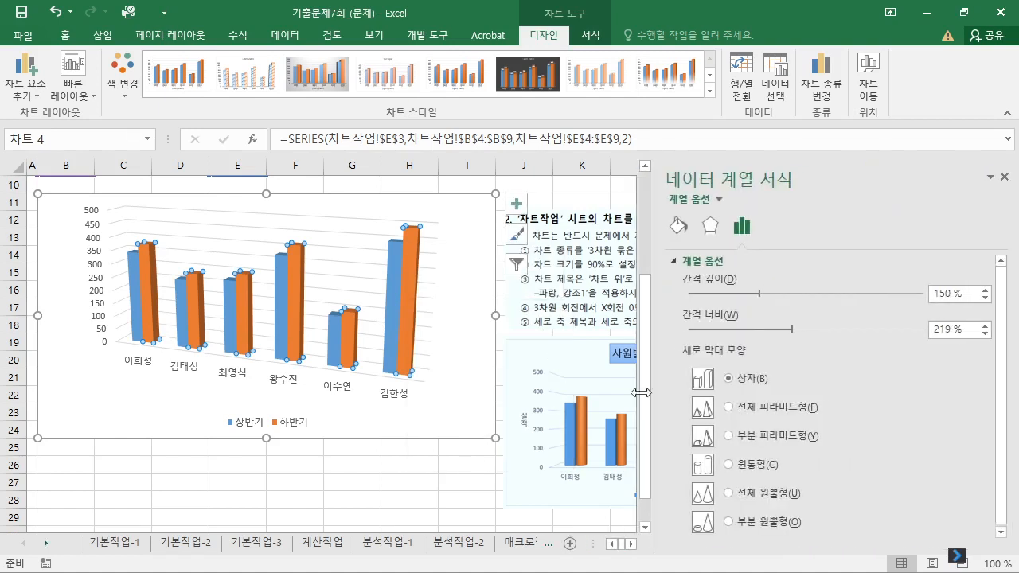
left_click(729, 465)
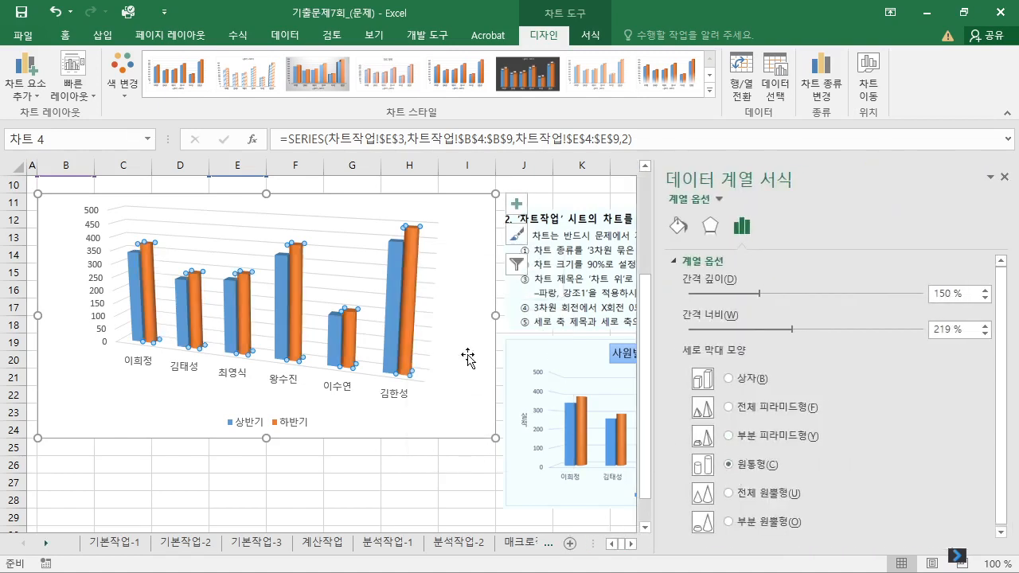
left_click(1005, 177)
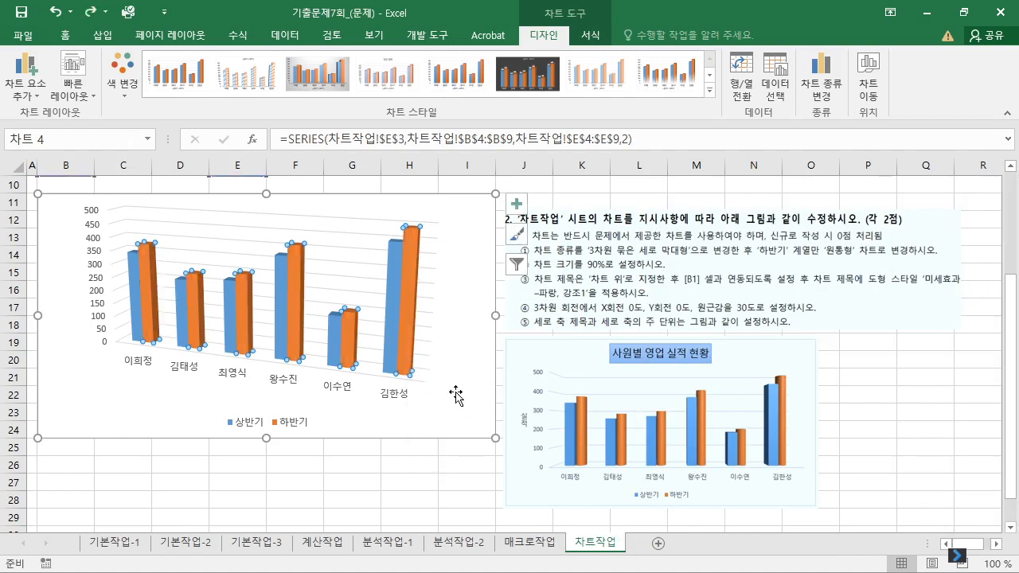
right_click(402, 287)
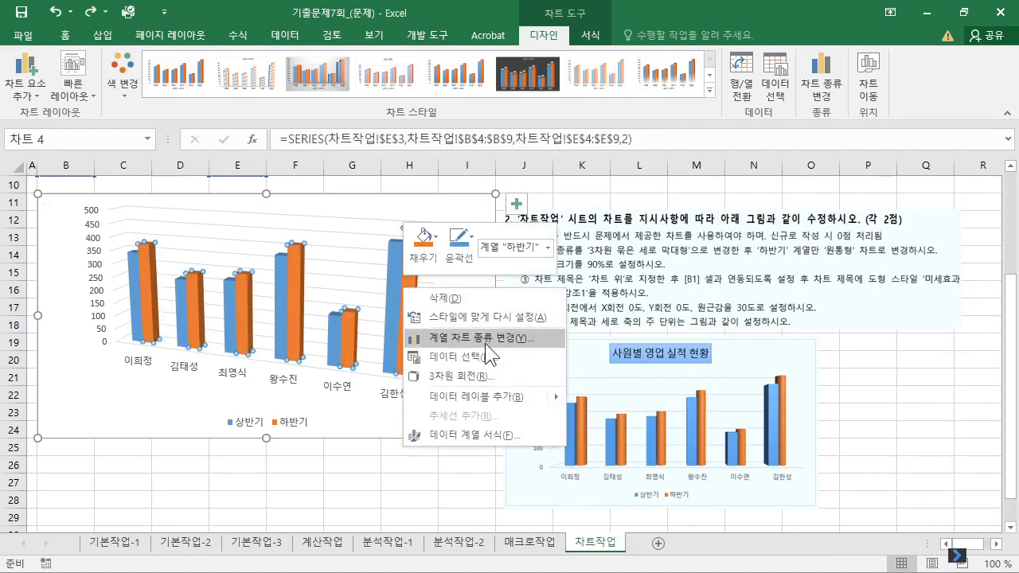
left_click(485, 340)
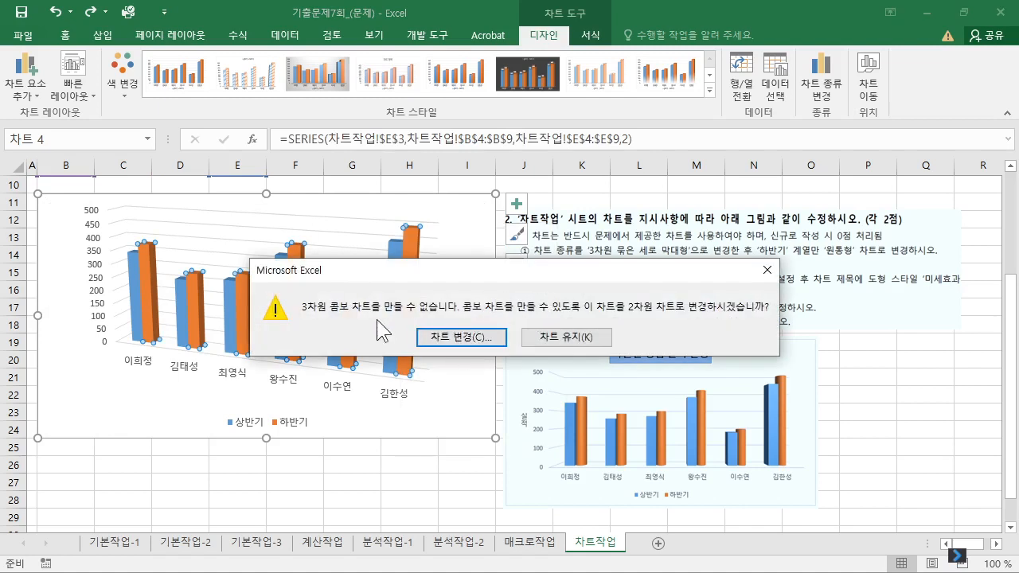
left_click(460, 339)
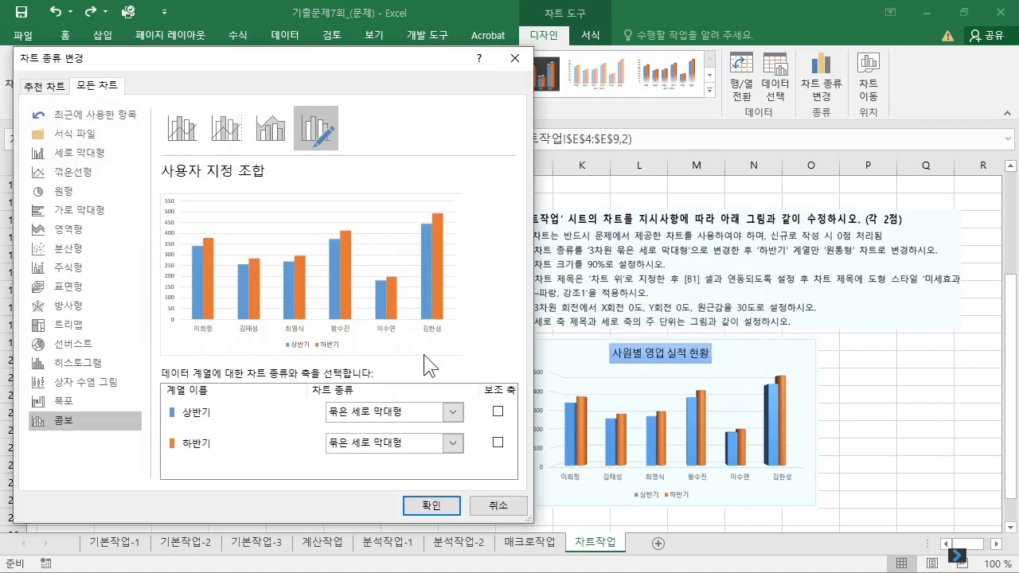
left_click(388, 449)
left_click_drag(513, 271, 511, 163)
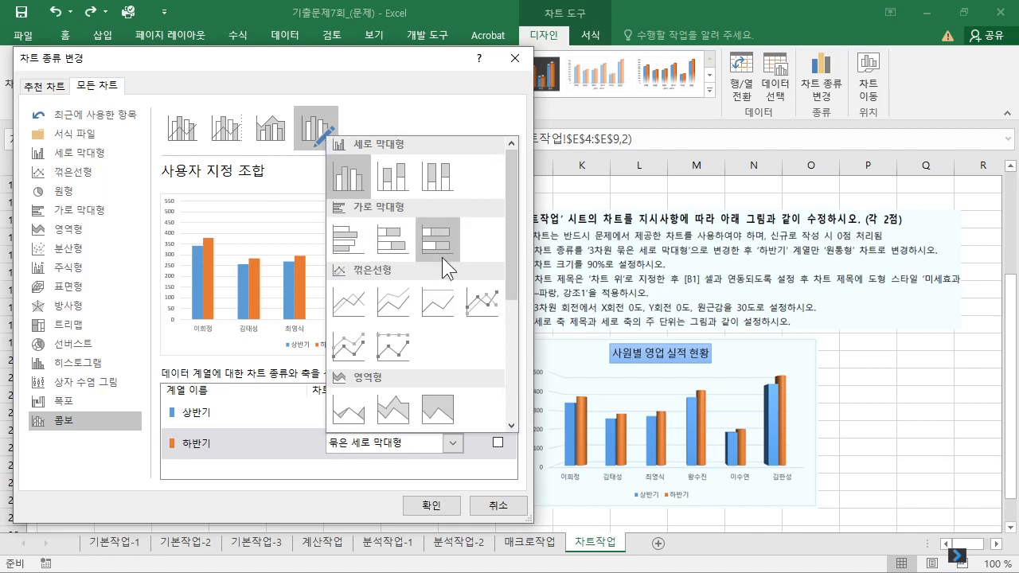
left_click(508, 507)
left_click(508, 507)
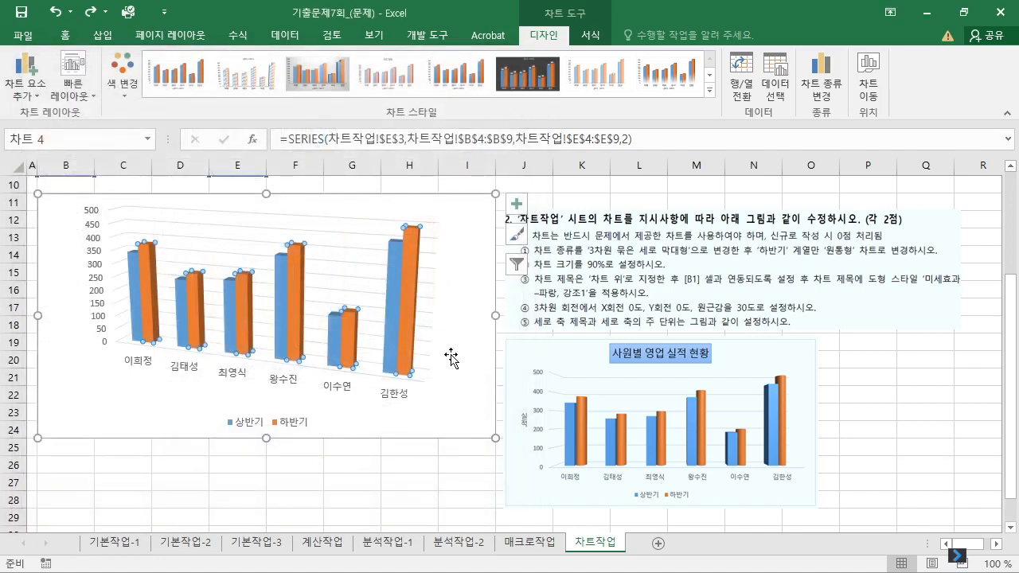
right_click(410, 271)
left_click(492, 419)
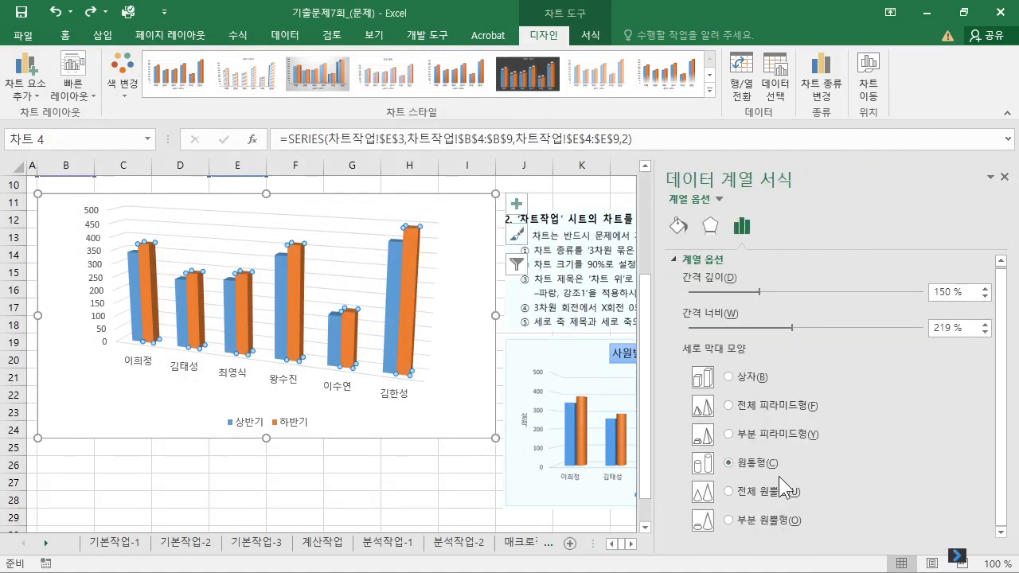
left_click(458, 389)
Step: Set the column shape of only the 하반기 series to 원통형 and close its formatting options
right_click(410, 315)
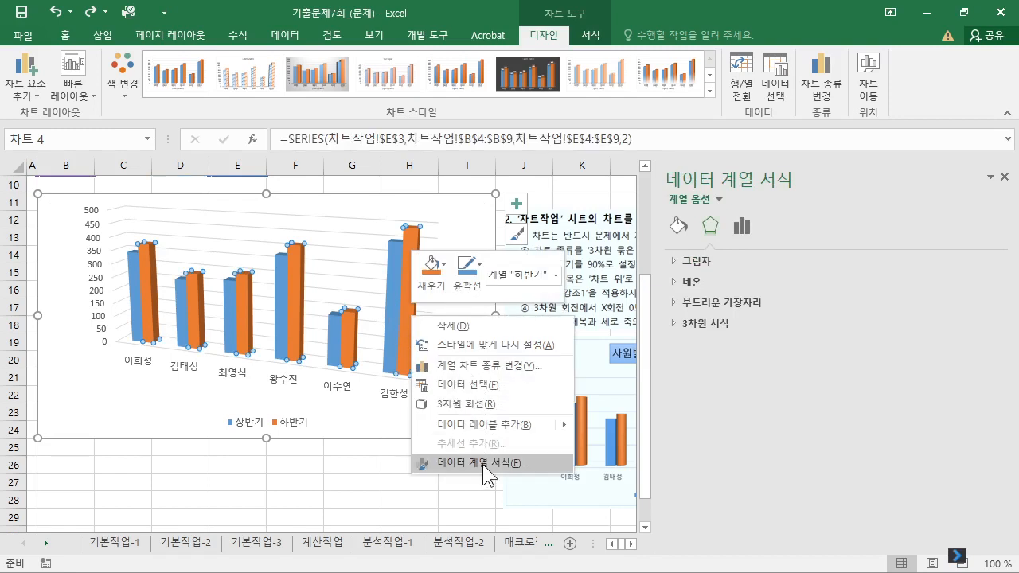
left_click(483, 464)
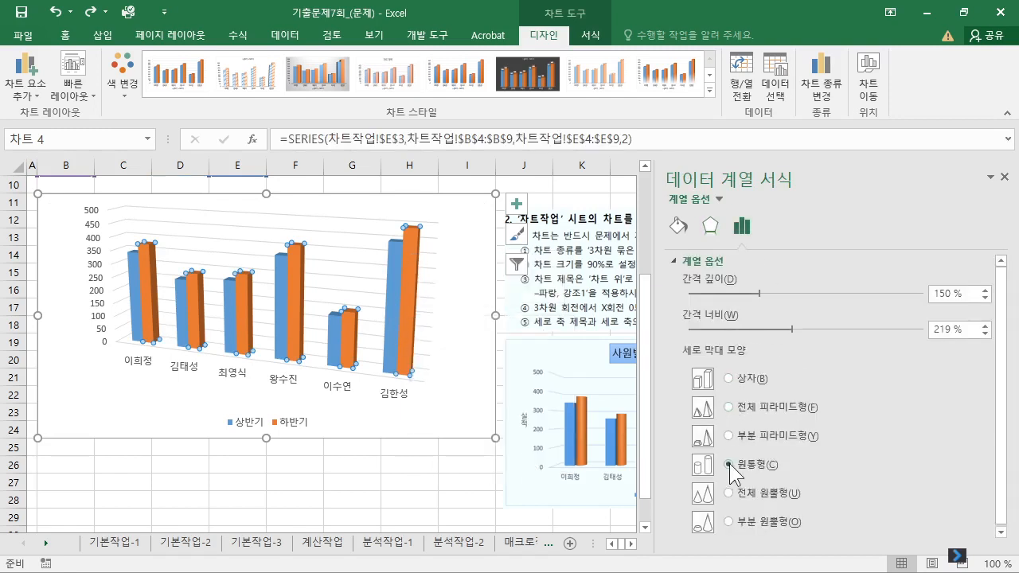
left_click(730, 463)
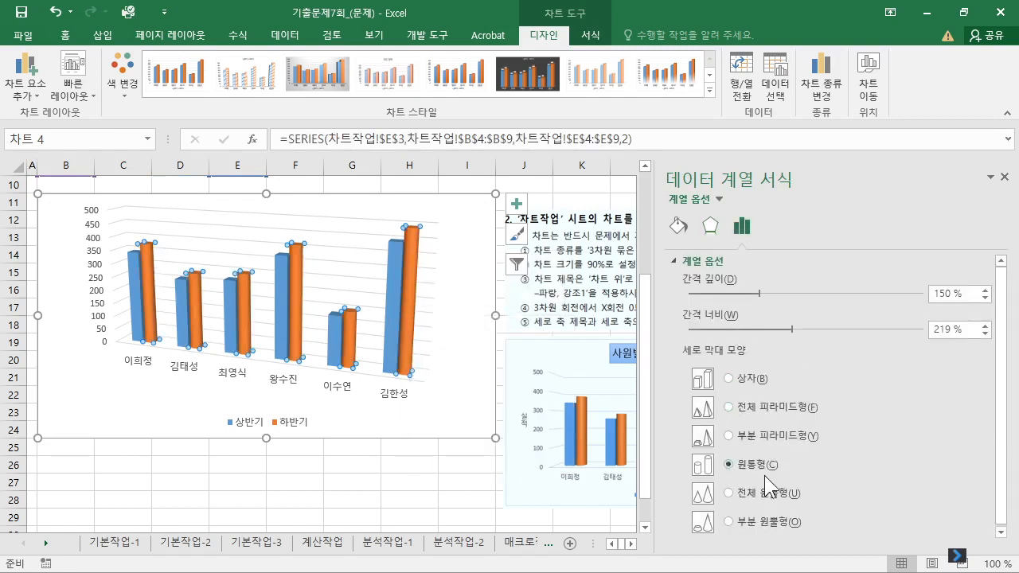
left_click(1005, 177)
Step: Scale the chart's height and width to 90% and close the chart area formatting options
left_click(429, 434)
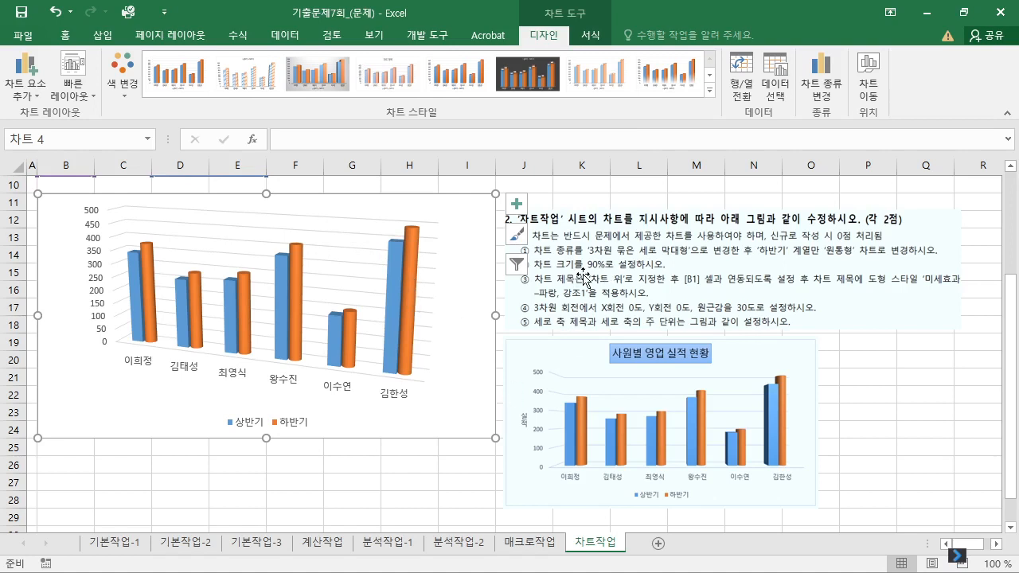
left_click(481, 233)
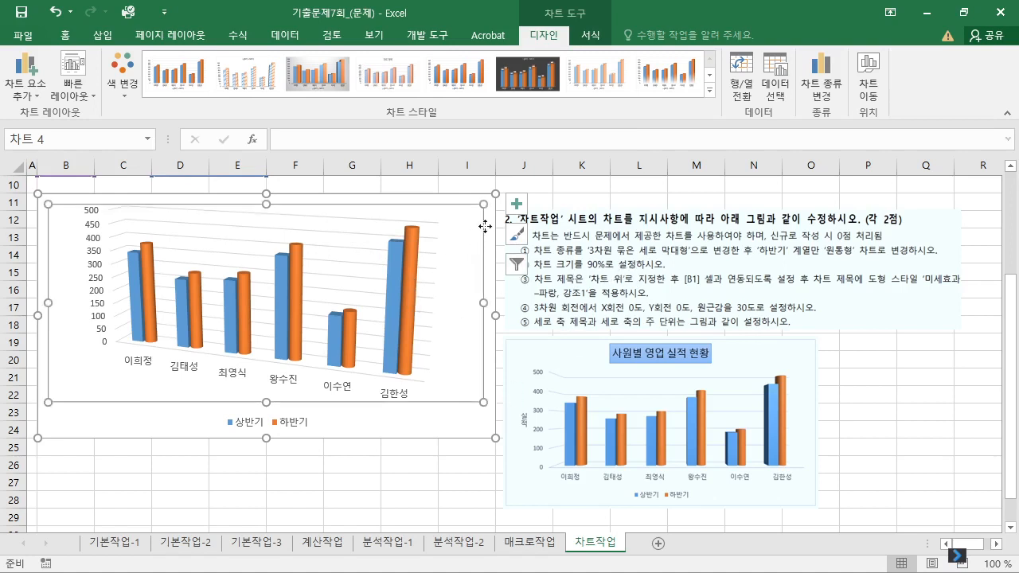
left_click(455, 439)
right_click(479, 210)
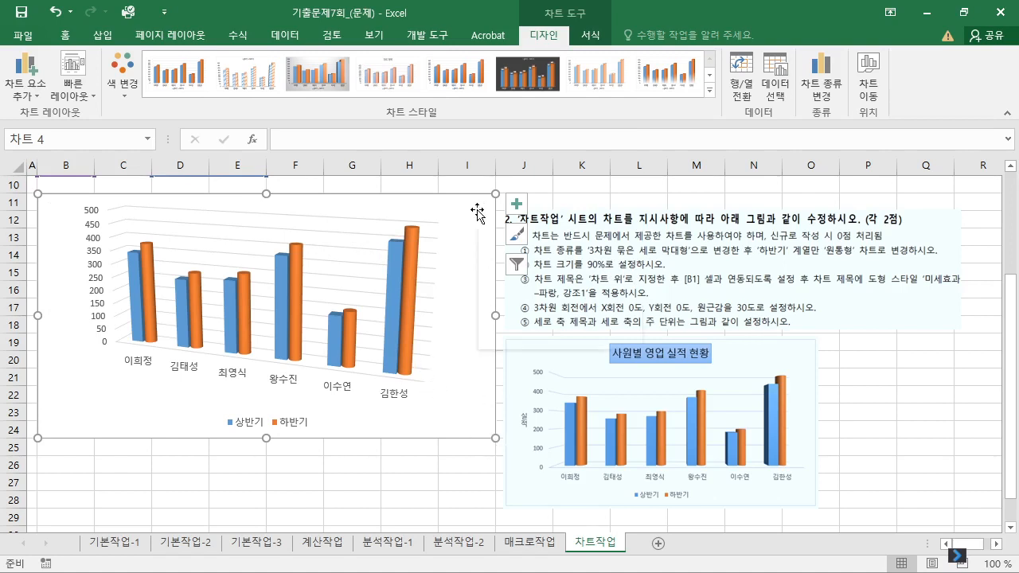
left_click(469, 434)
right_click(455, 431)
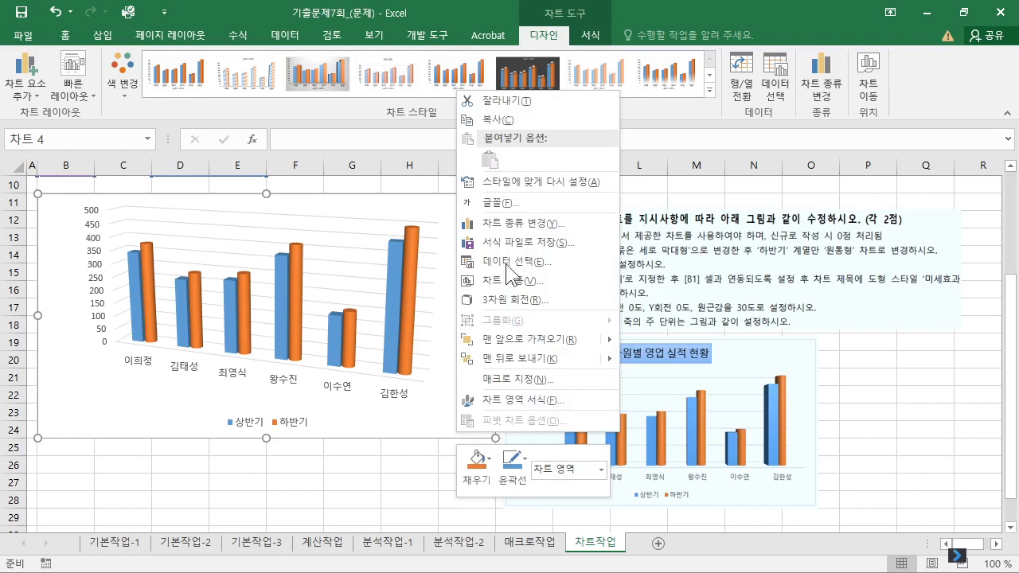
left_click(521, 401)
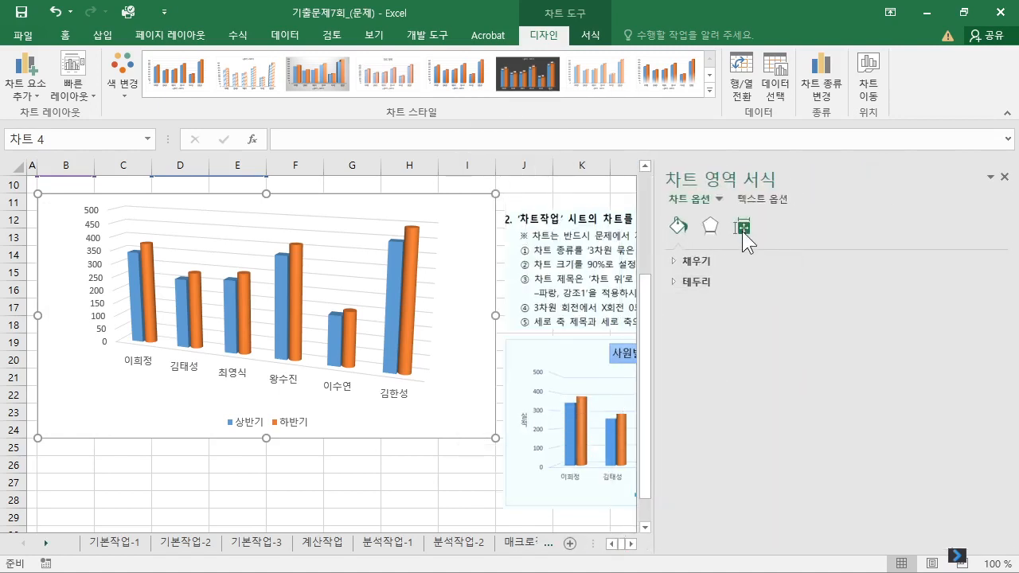
left_click(742, 230)
left_click(689, 261)
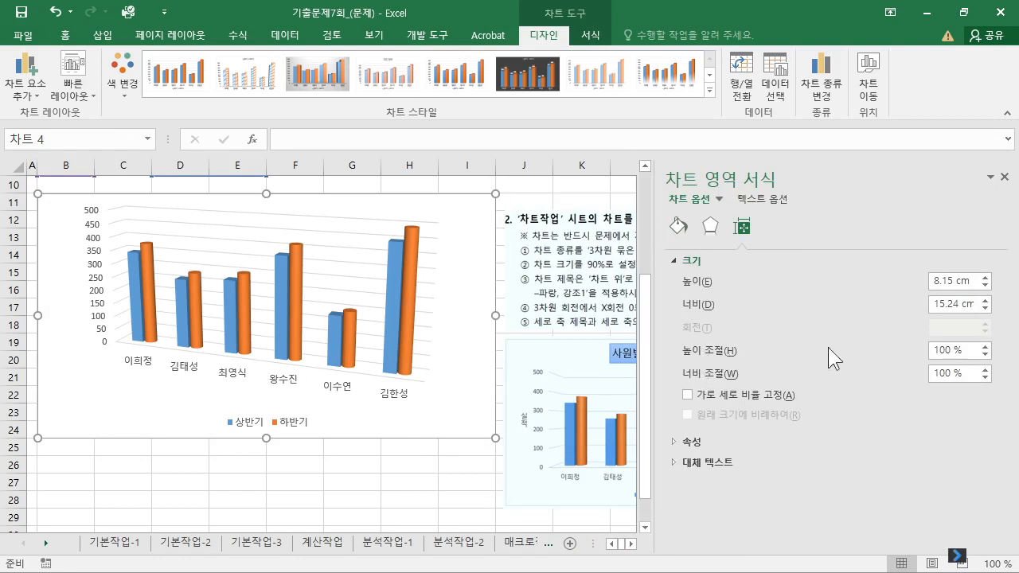
left_click(972, 353)
type("90")
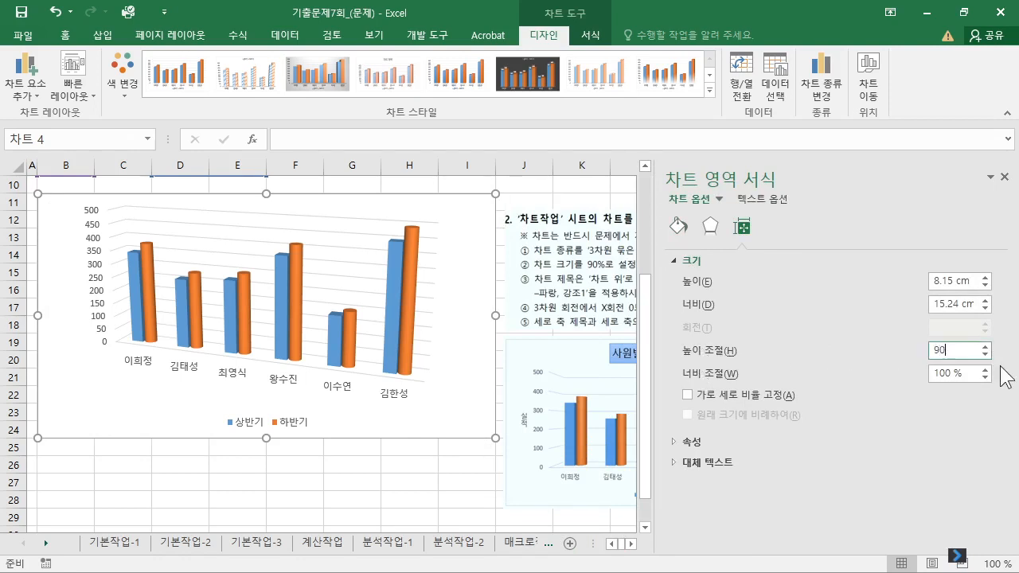
left_click(969, 375)
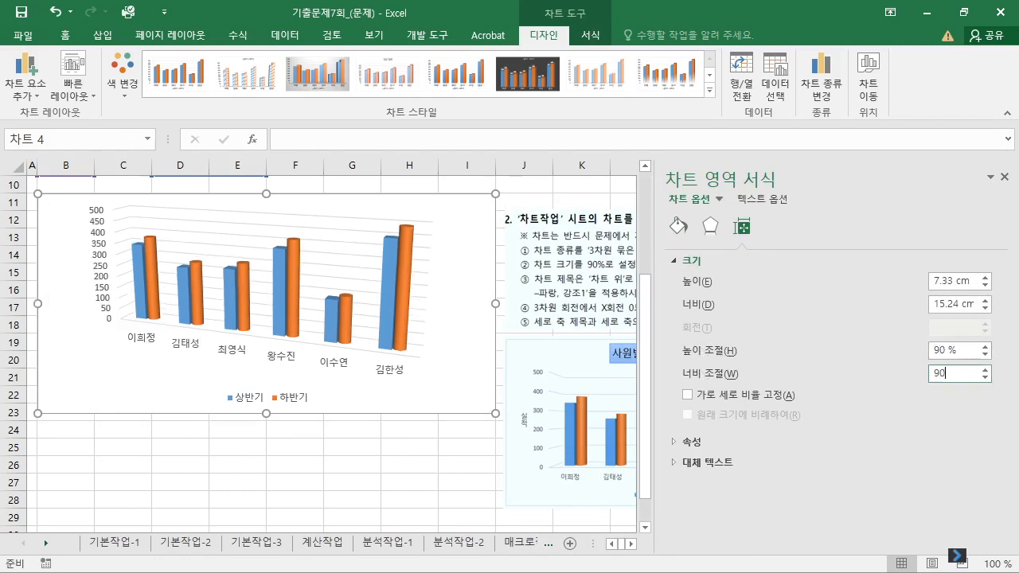
type("90")
key("Return")
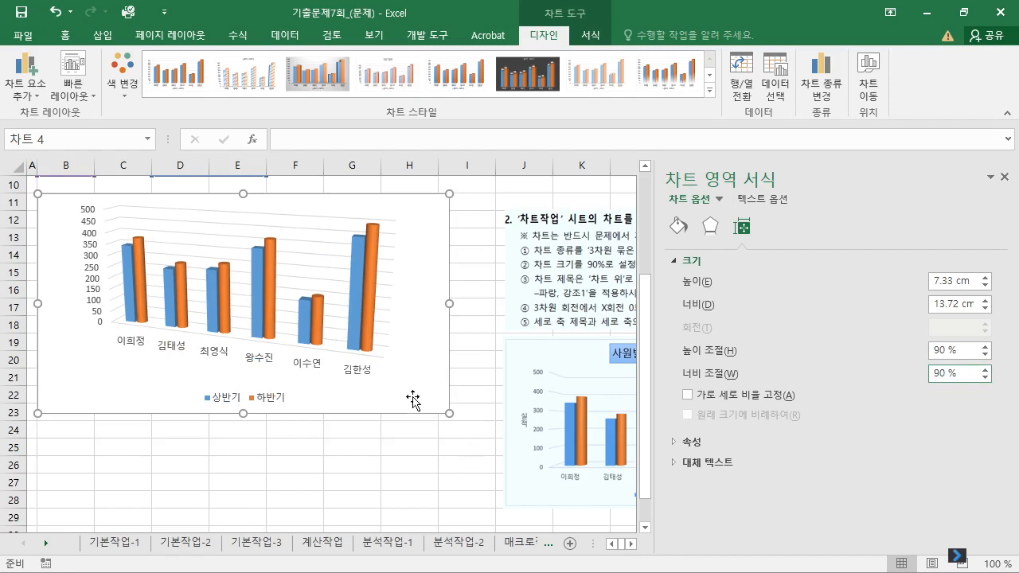
left_click(1004, 177)
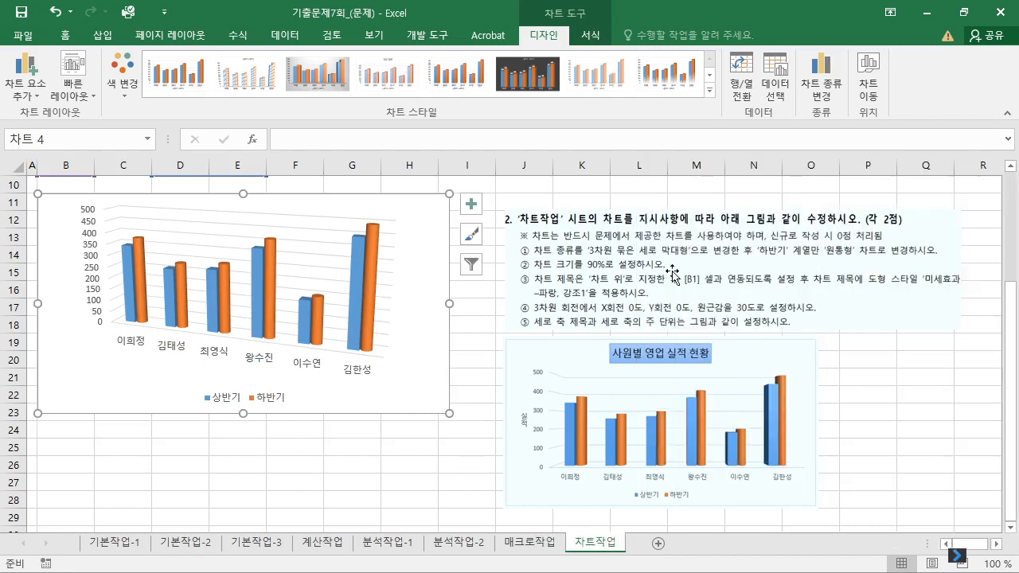
Step: Add a title above the chart and link its text to cell B1 of the 차트작업 sheet
left_click(471, 204)
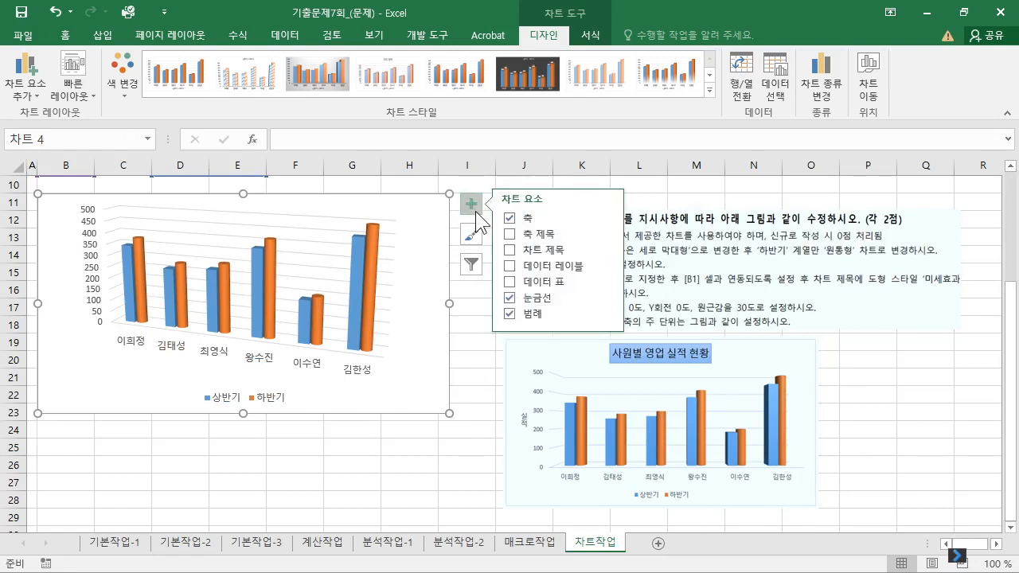
left_click(507, 249)
scroll(425, 304, "up", 1)
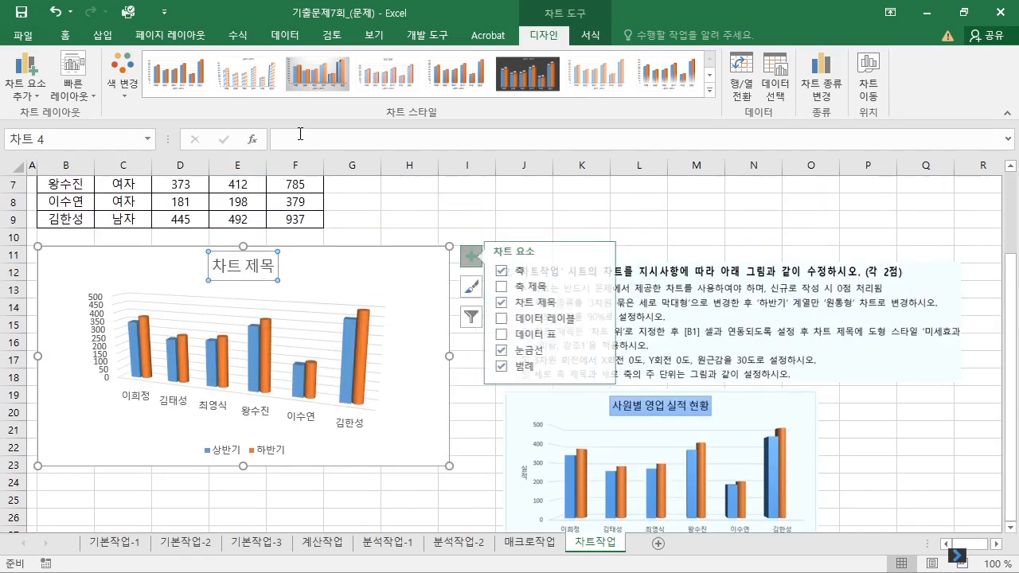
left_click(300, 134)
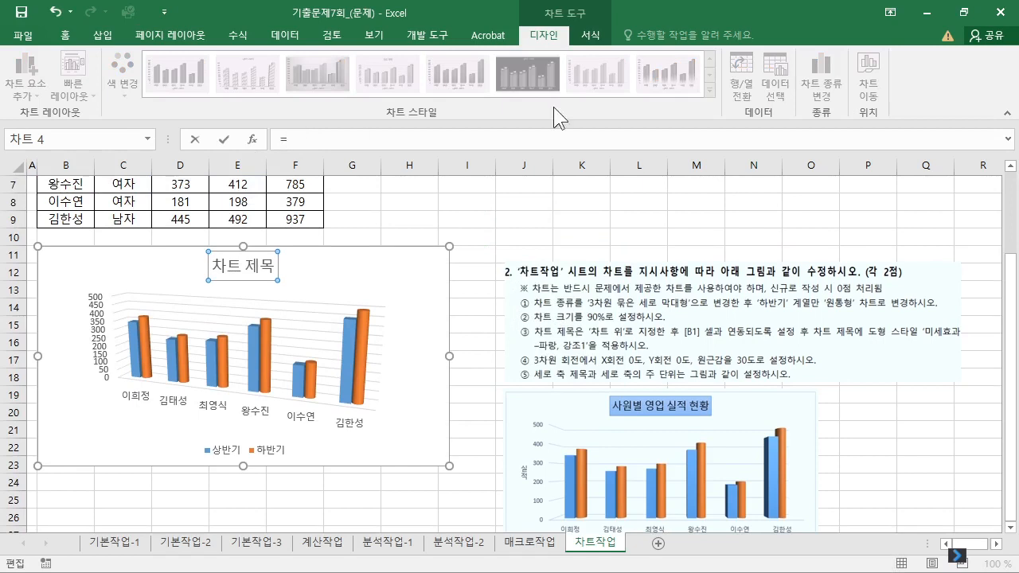
left_click_drag(1011, 284, 1012, 170)
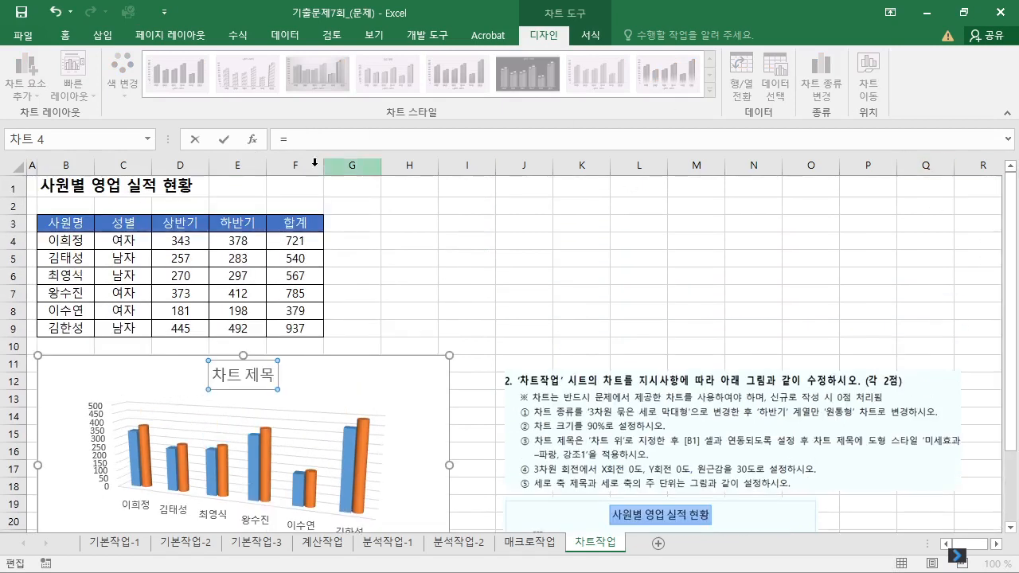
left_click(43, 191)
key("Return")
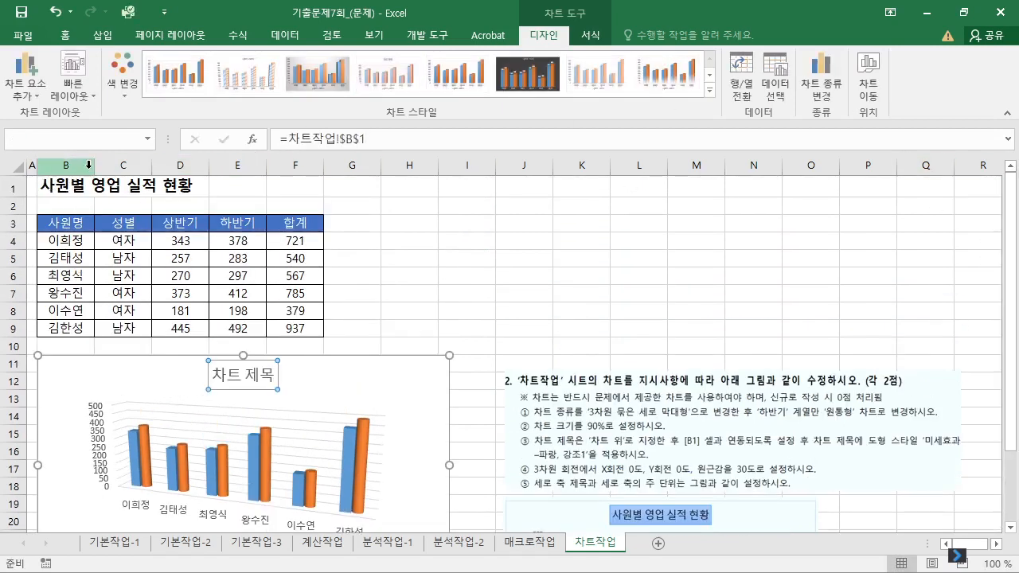
scroll(358, 430, "down", 2)
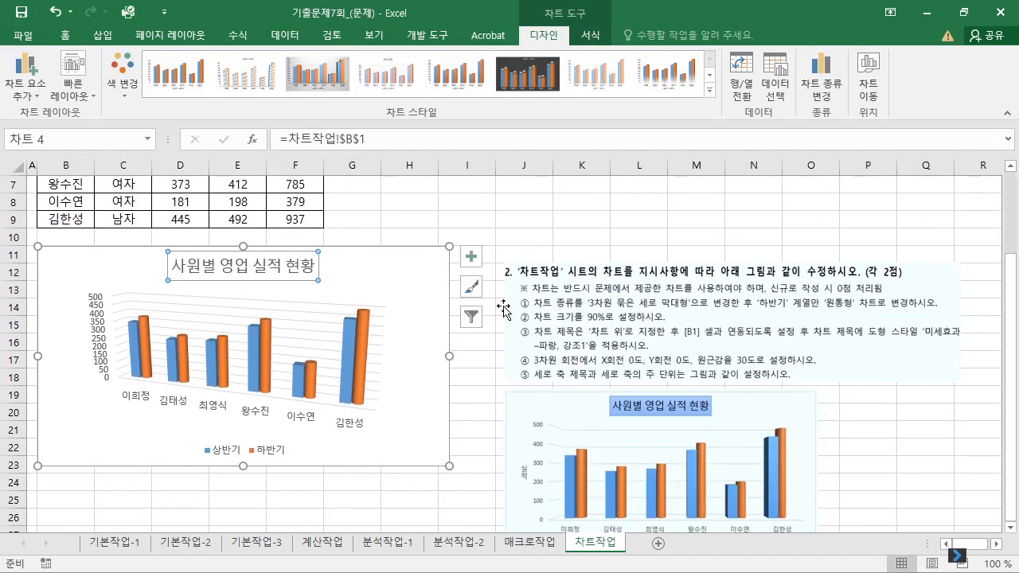
Step: Apply the shape style 미세 효과 - 파랑, 강조 1 to the chart title
left_click(72, 36)
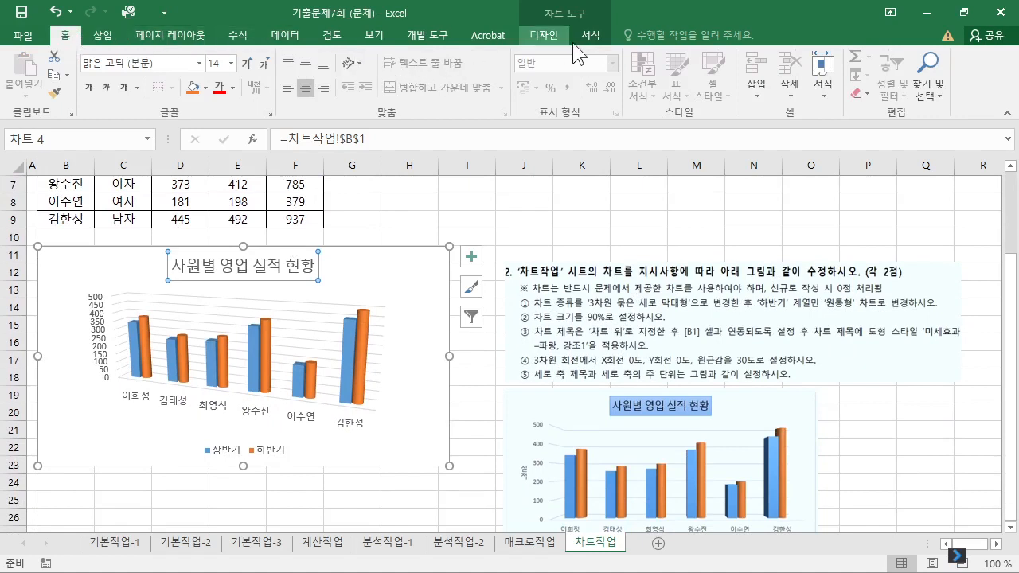
left_click(548, 35)
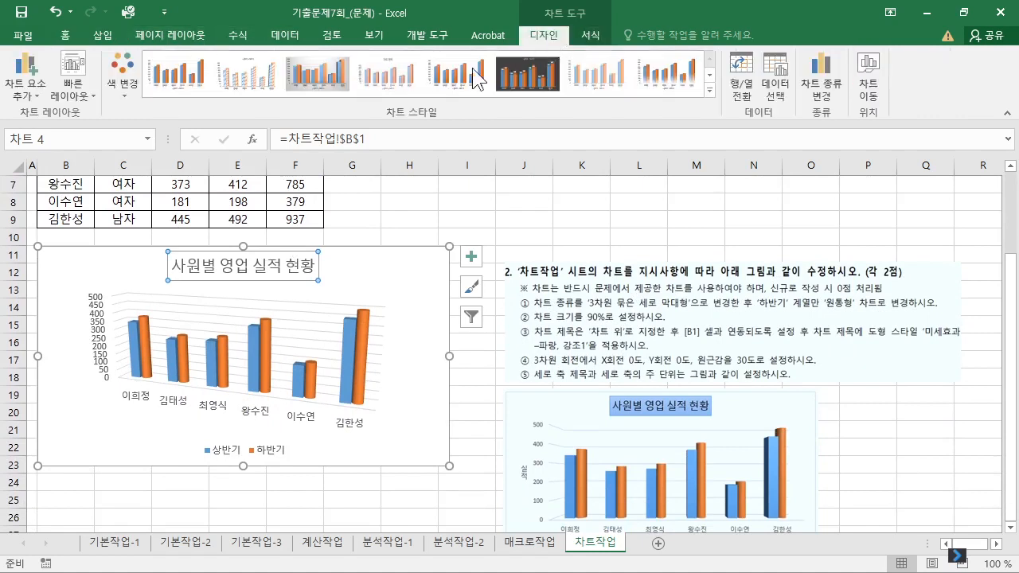
left_click(589, 35)
left_click(397, 92)
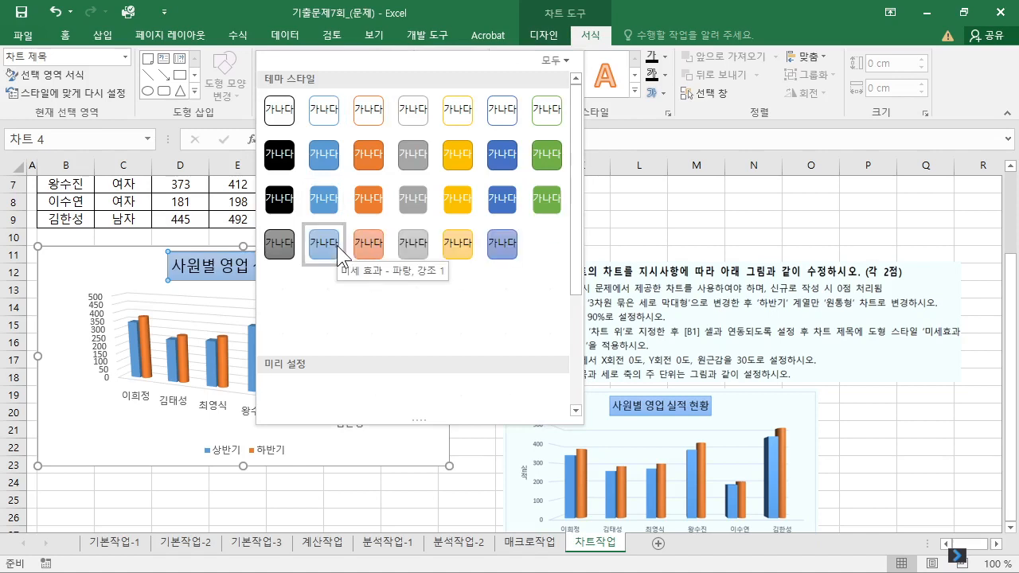
left_click(337, 245)
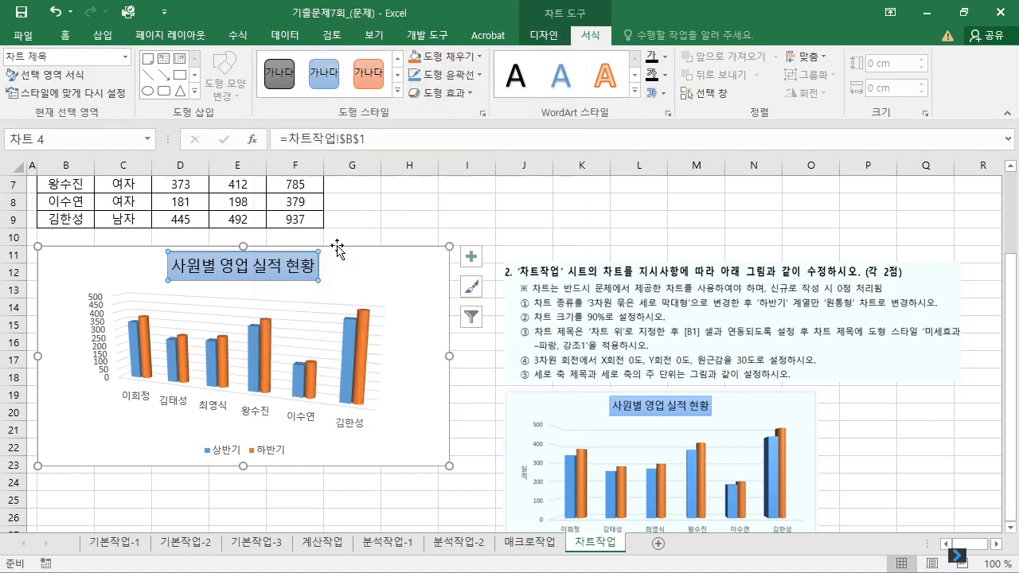
Step: Open the 3차원 회전 options for the chart
left_click(433, 434)
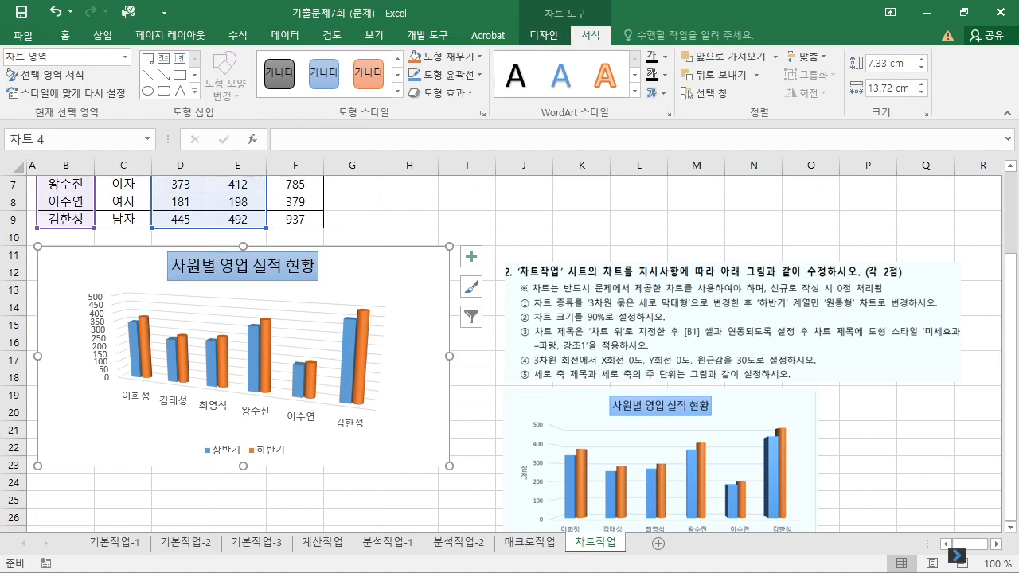
right_click(347, 318)
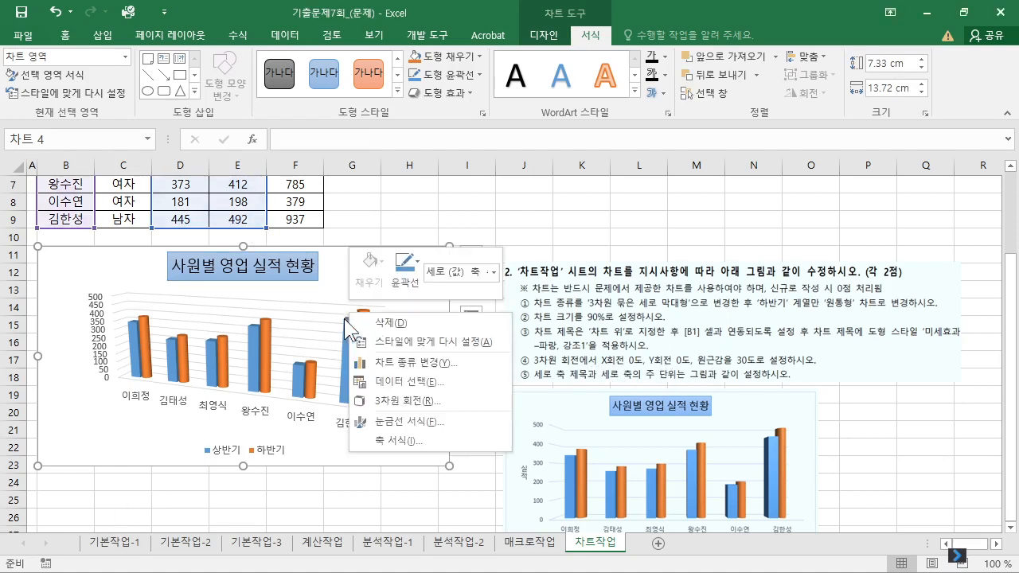
left_click(417, 400)
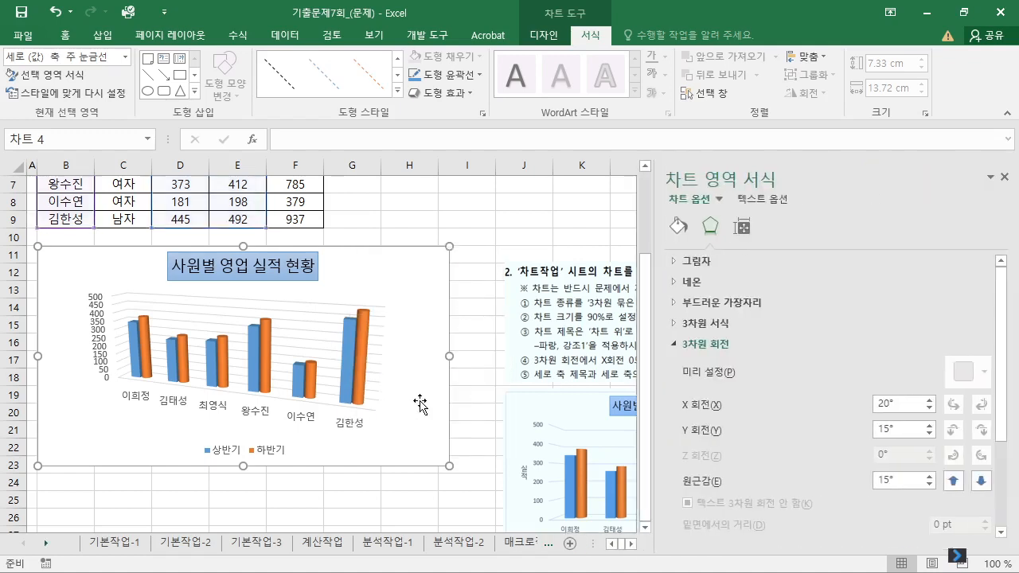
Step: Move the instruction picture over the chart so that its requirements can be read beside the formatting options
left_click(586, 331)
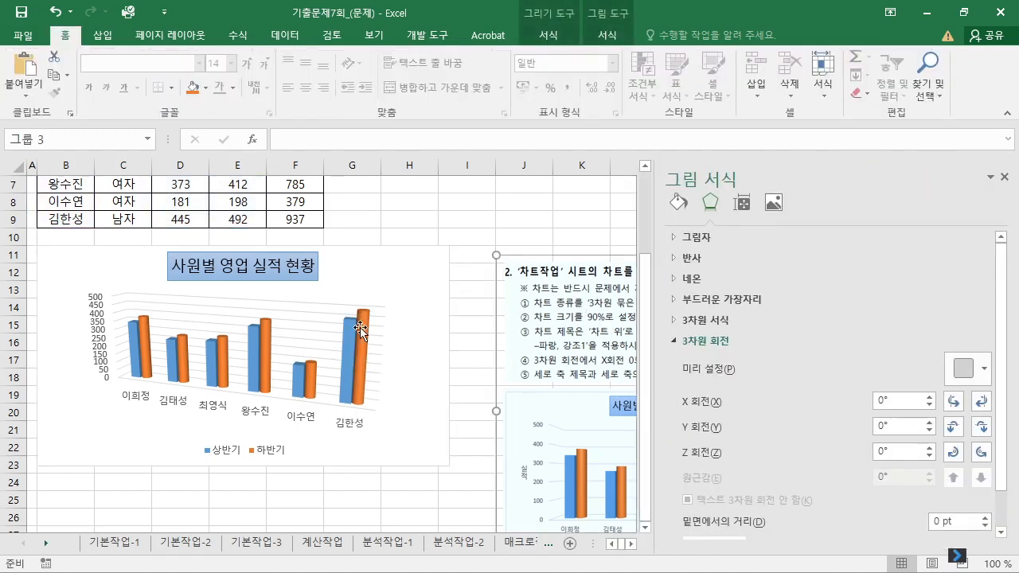
left_click_drag(605, 323, 360, 328)
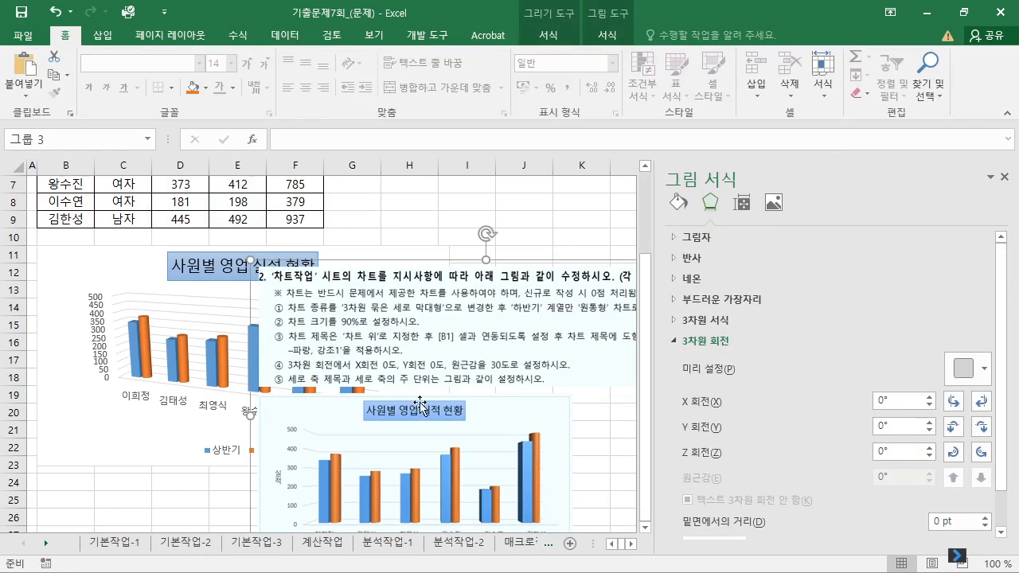
left_click(902, 429)
scroll(835, 483, "down", 2)
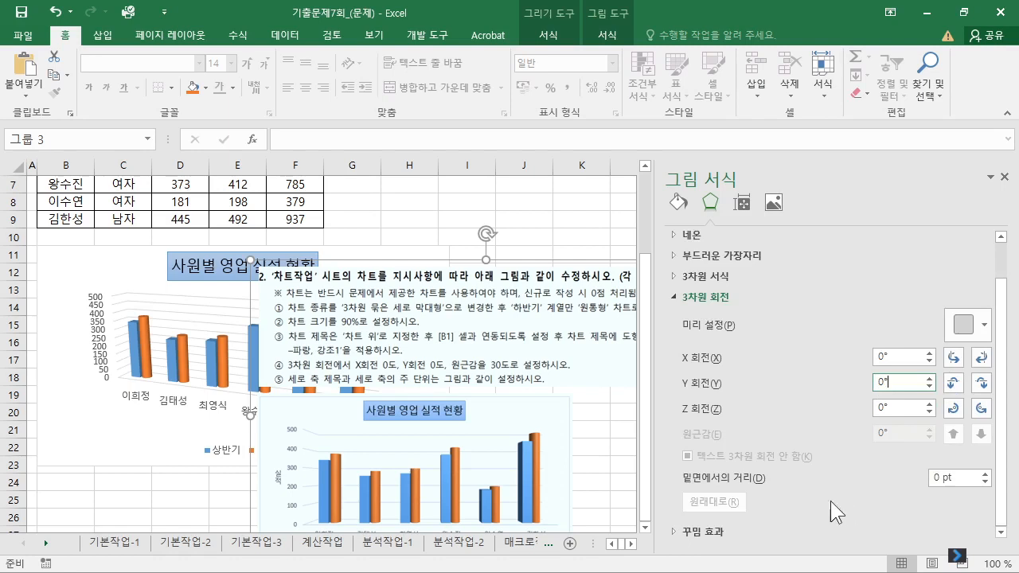
Step: Set the chart's 3D rotation to X 회전 0°, Y 회전 0° and 원근감 30°
left_click(86, 434)
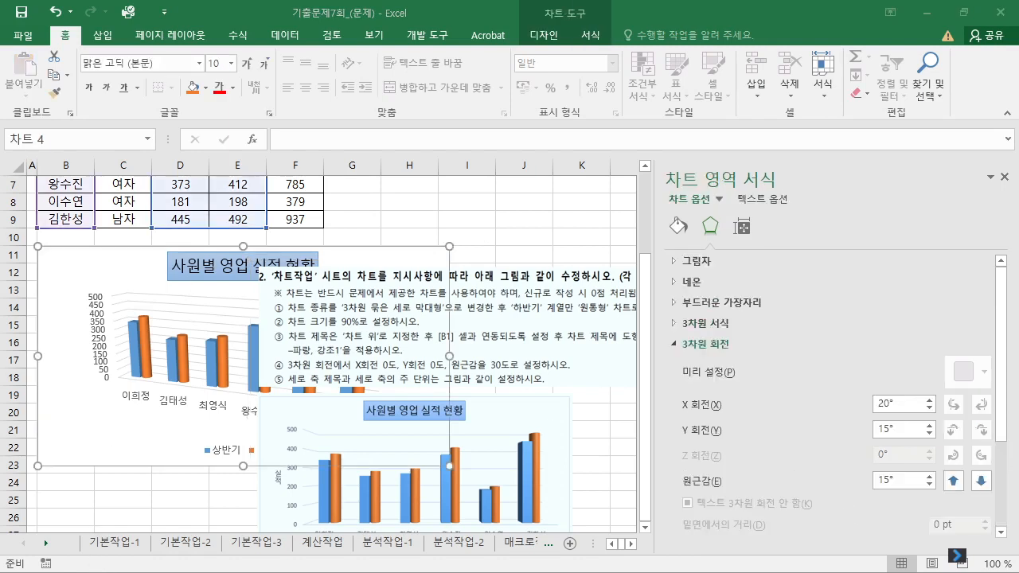
left_click(145, 423)
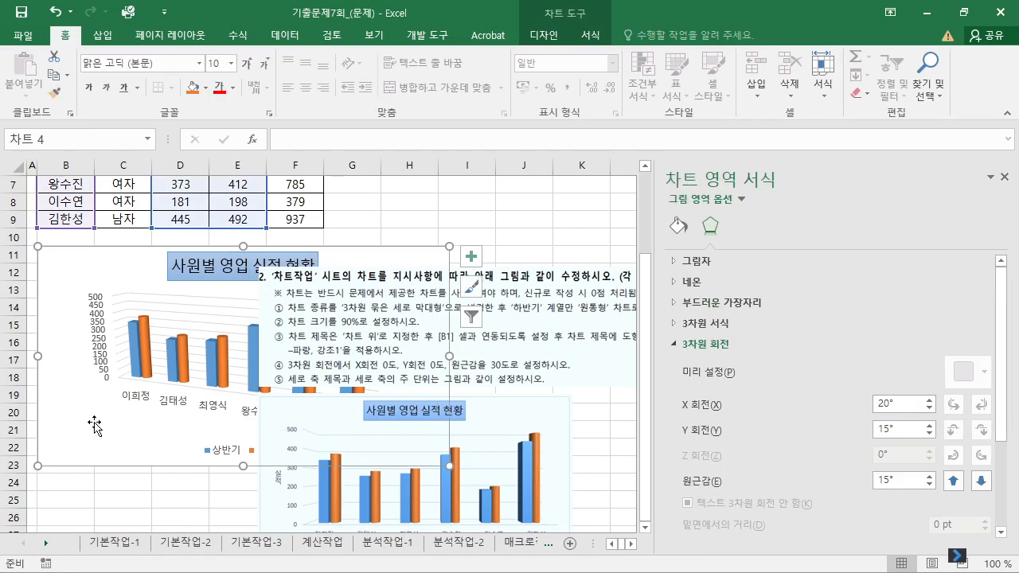
right_click(90, 406)
right_click(104, 257)
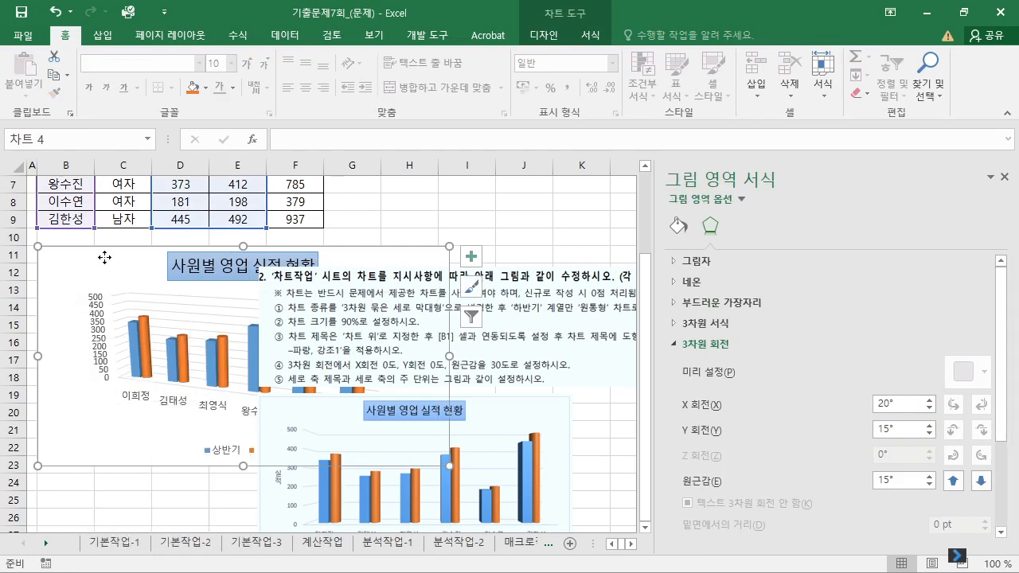
left_click(182, 439)
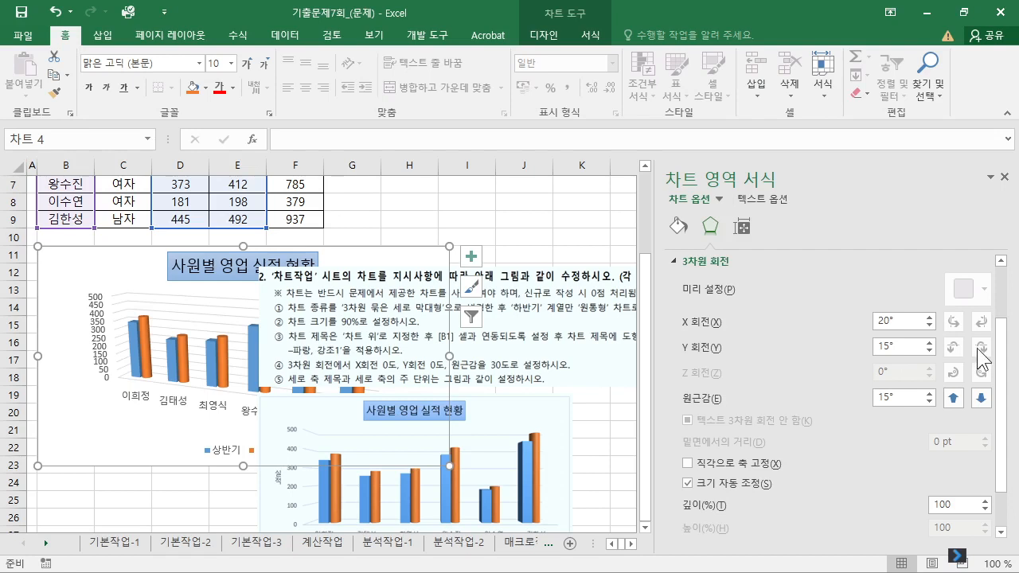
left_click_drag(912, 322, 785, 302)
type("0")
key("Tab")
type("0")
left_click_drag(906, 403, 803, 396)
type("30")
key("Tab")
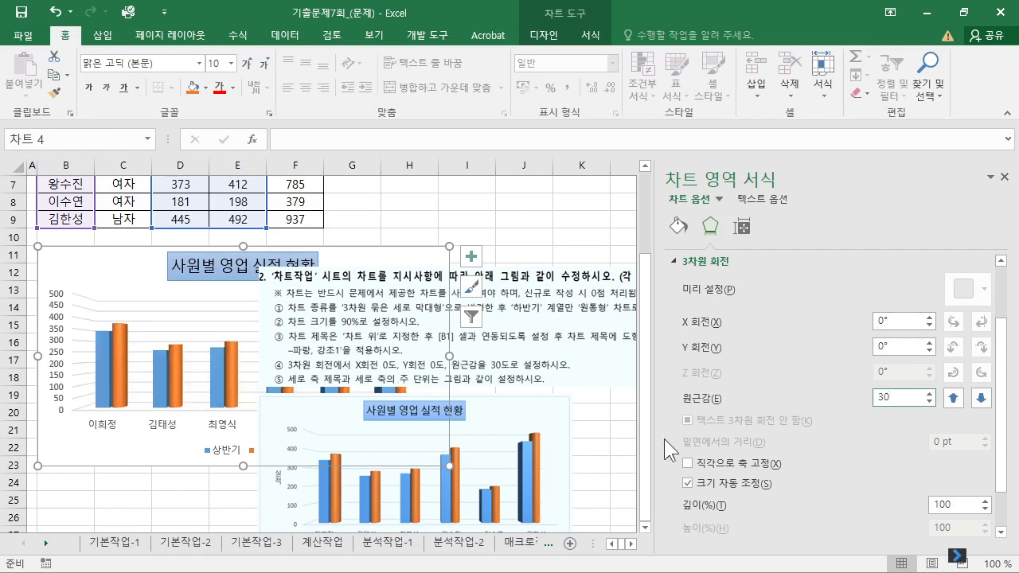
Step: Close the formatting options and move the instruction picture off the chart into the empty cells beside it
left_click(596, 462)
left_click(190, 413)
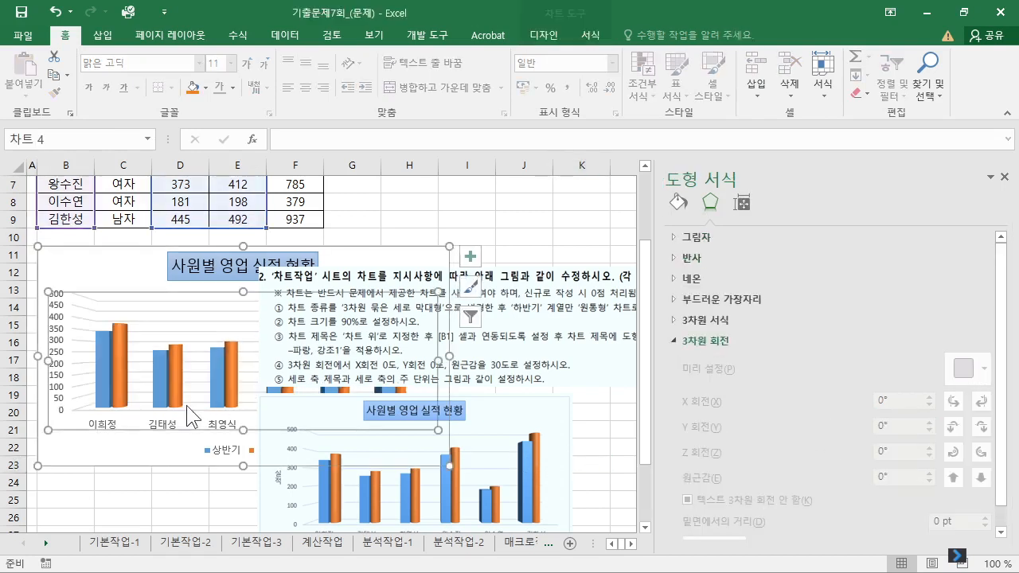
left_click(1005, 177)
left_click(722, 348)
left_click_drag(471, 348, 691, 319)
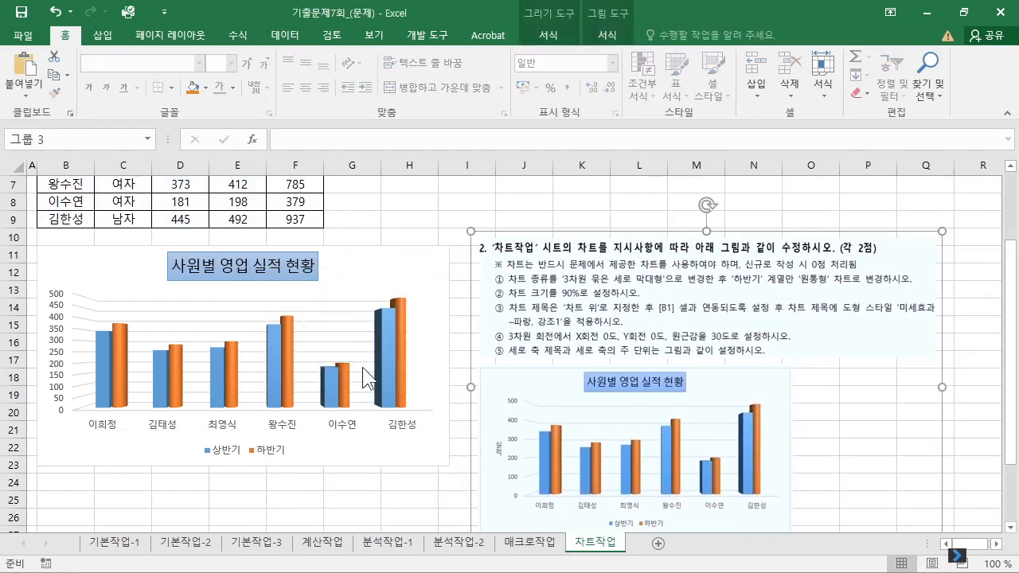
Step: Add a primary vertical (기본 세로) axis title to the employee sales chart
scroll(570, 362, "down", 1)
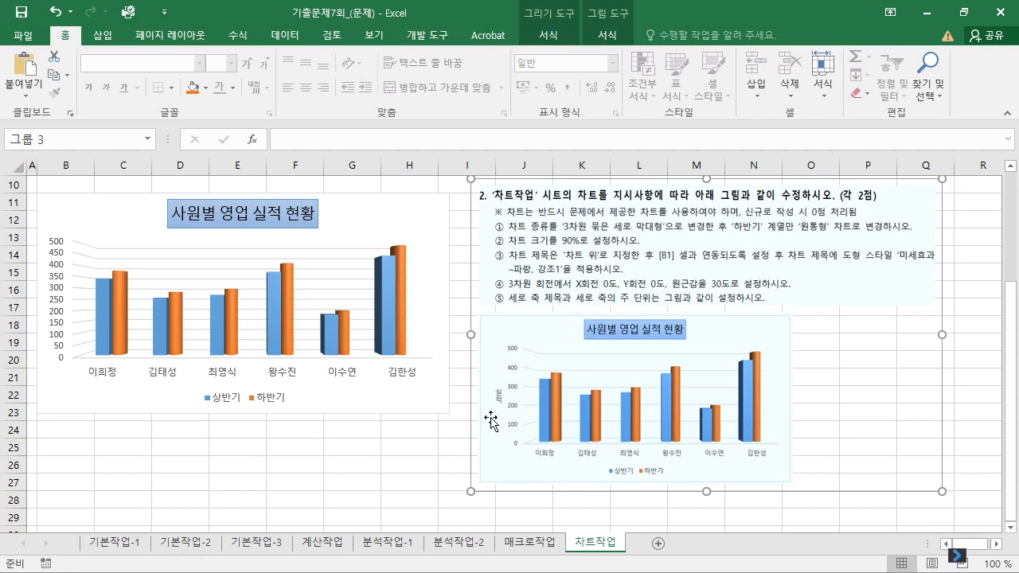
left_click(428, 221)
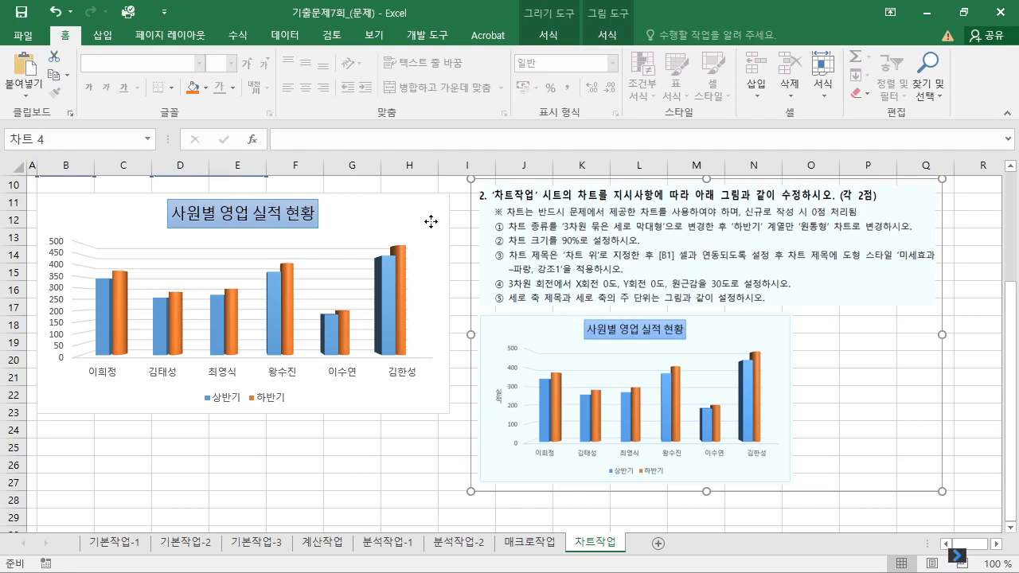
left_click(468, 207)
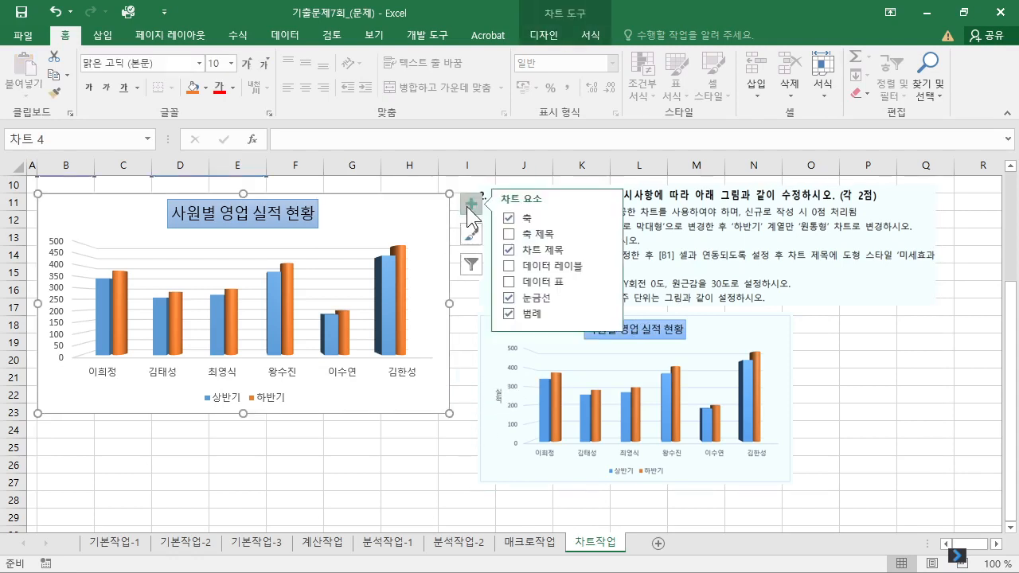
left_click(606, 234)
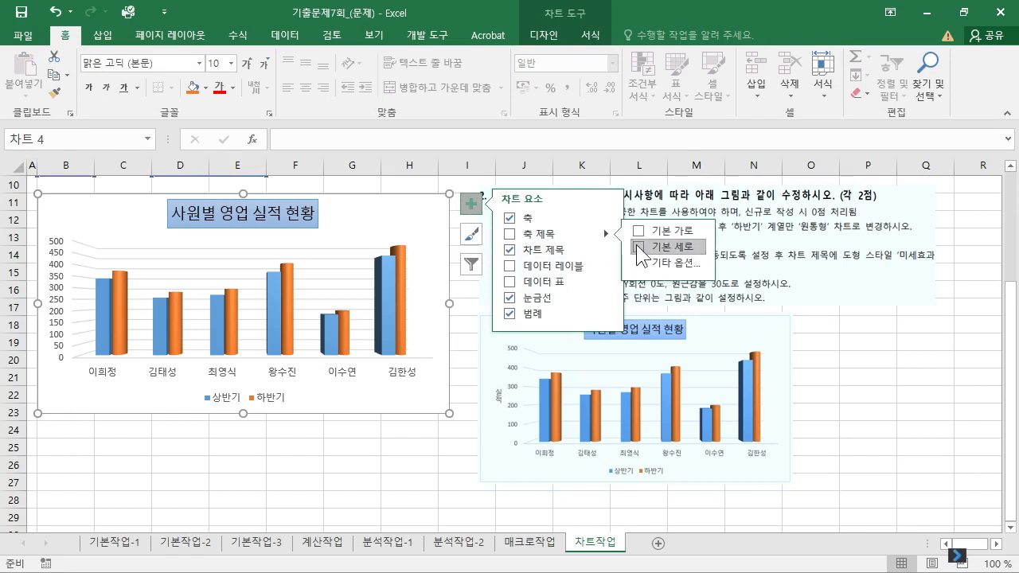
left_click(639, 247)
Step: Replace the placeholder text of the vertical axis title with 실적
left_click(66, 340)
left_click(65, 298)
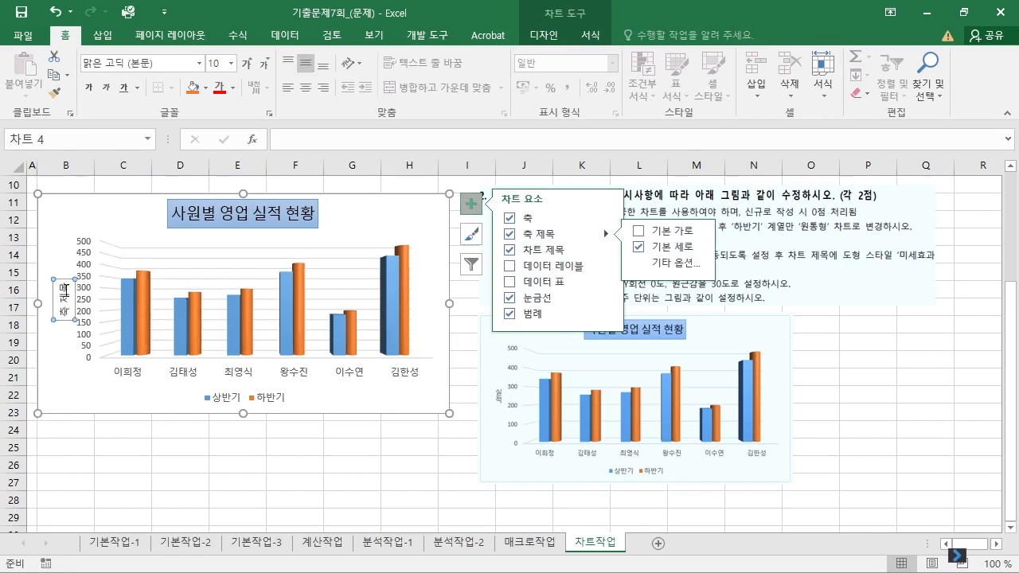
left_click(66, 291)
left_click_drag(67, 284, 78, 327)
key("ctrl+c")
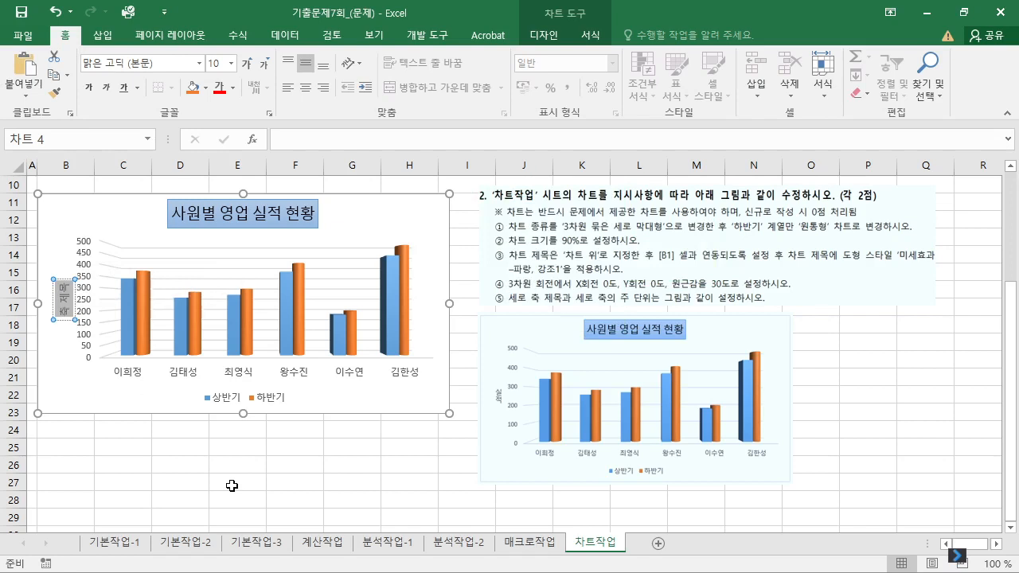
type("실ㅈ")
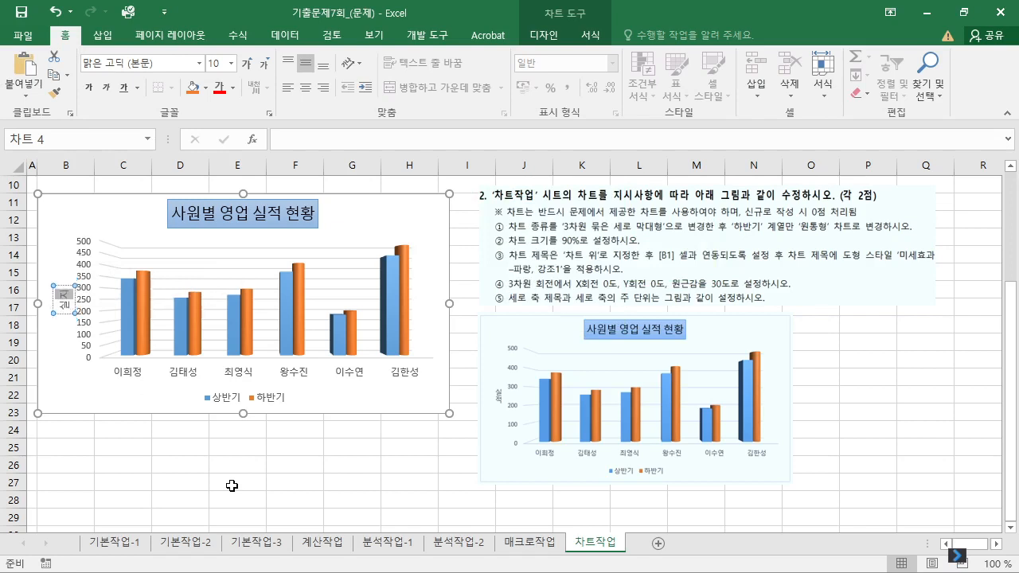
Step: Set the vertical axis title's text direction to 세로 and close its formatting options
right_click(74, 295)
left_click(148, 444)
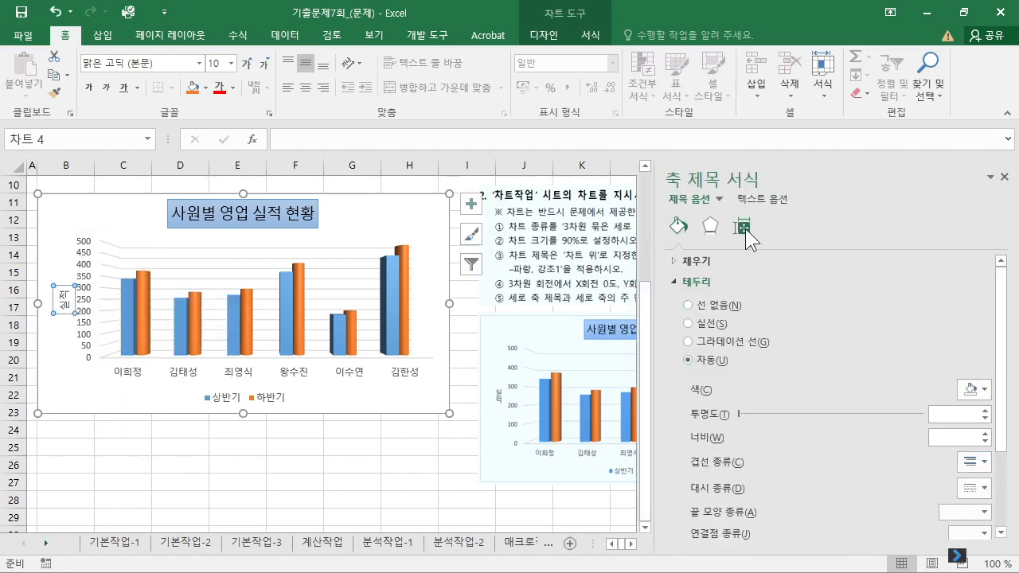
left_click(746, 228)
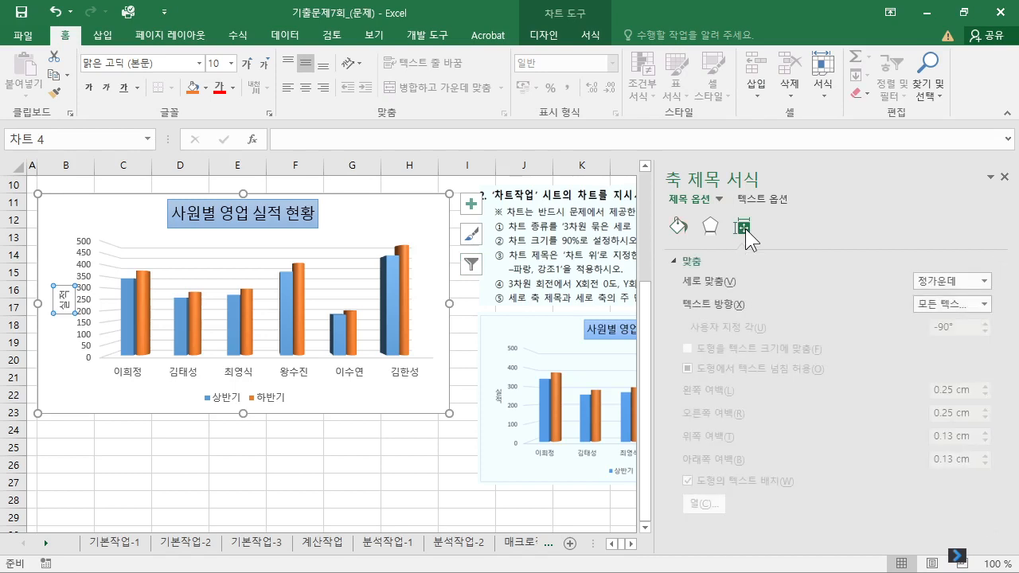
left_click(939, 310)
left_click(916, 387)
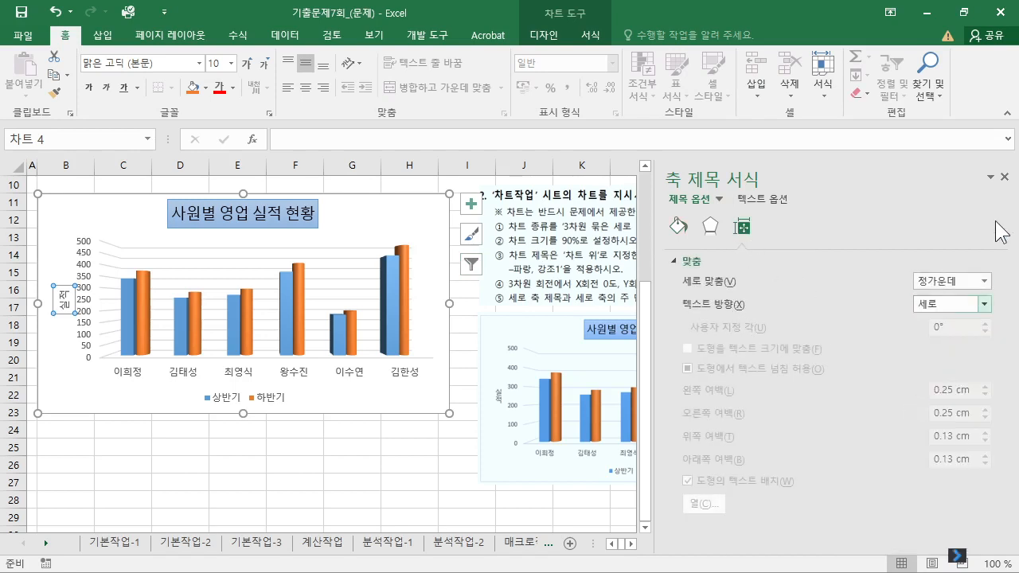
left_click(1005, 176)
Step: Set the vertical axis's major unit to 100, close the axis formatting options and deselect the chart
left_click(88, 266)
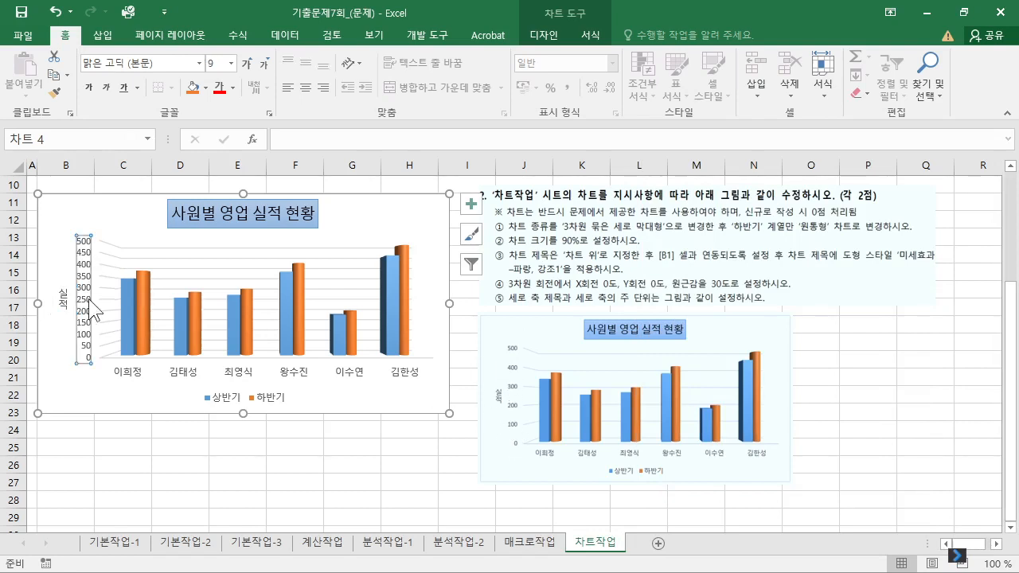
right_click(90, 301)
left_click(162, 467)
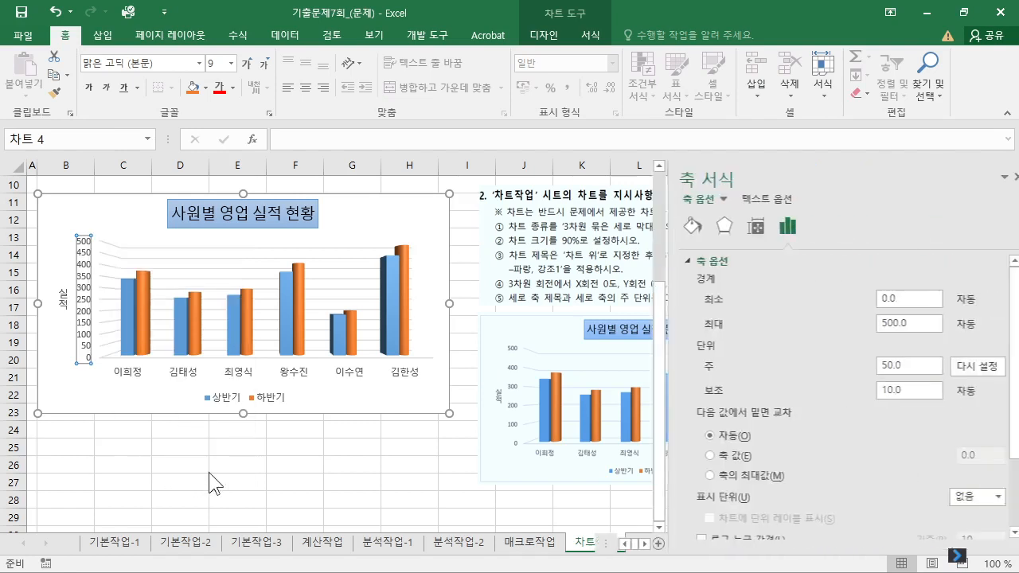
left_click_drag(902, 369, 817, 369)
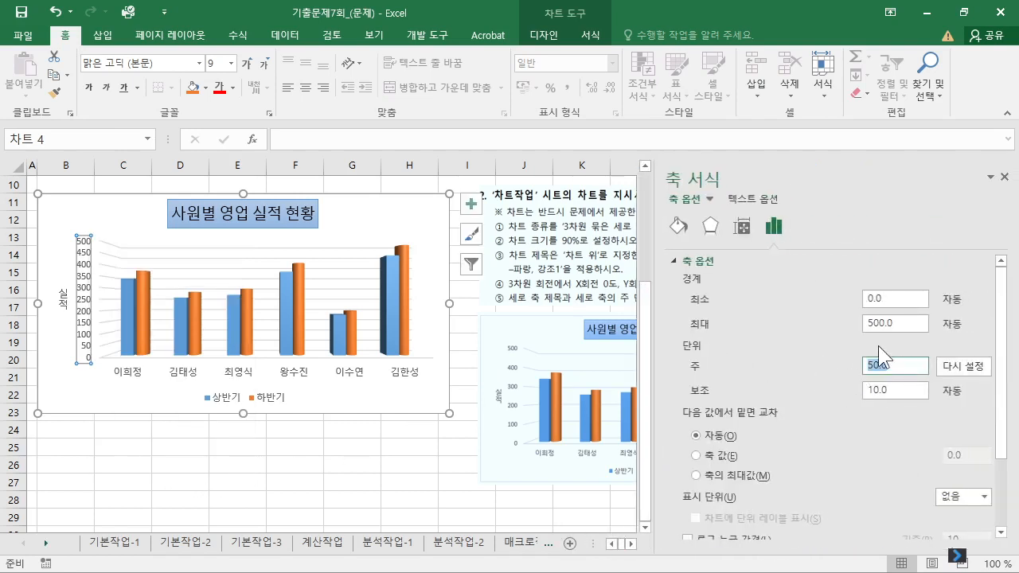
type("100")
key("Return")
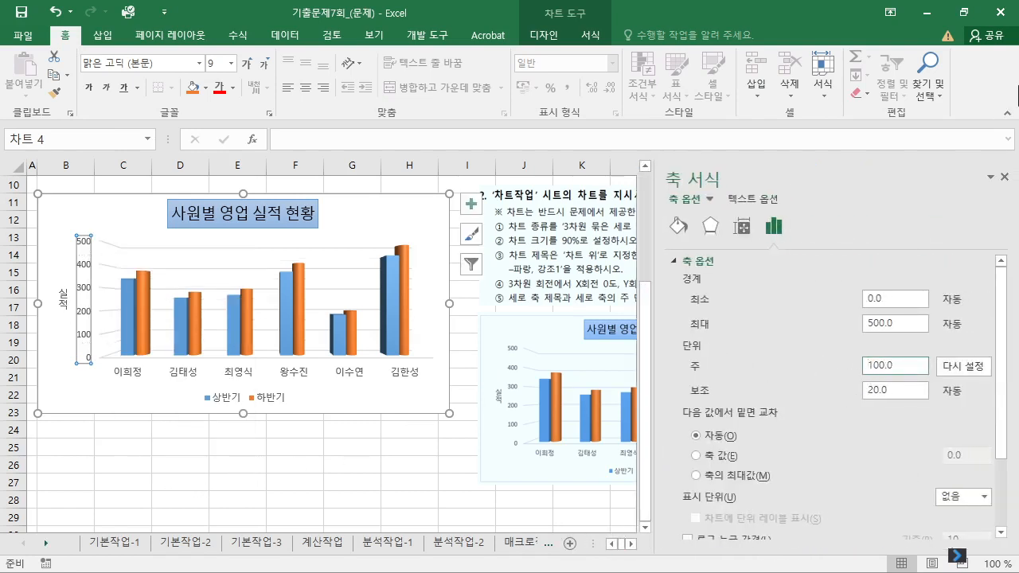
left_click(1004, 177)
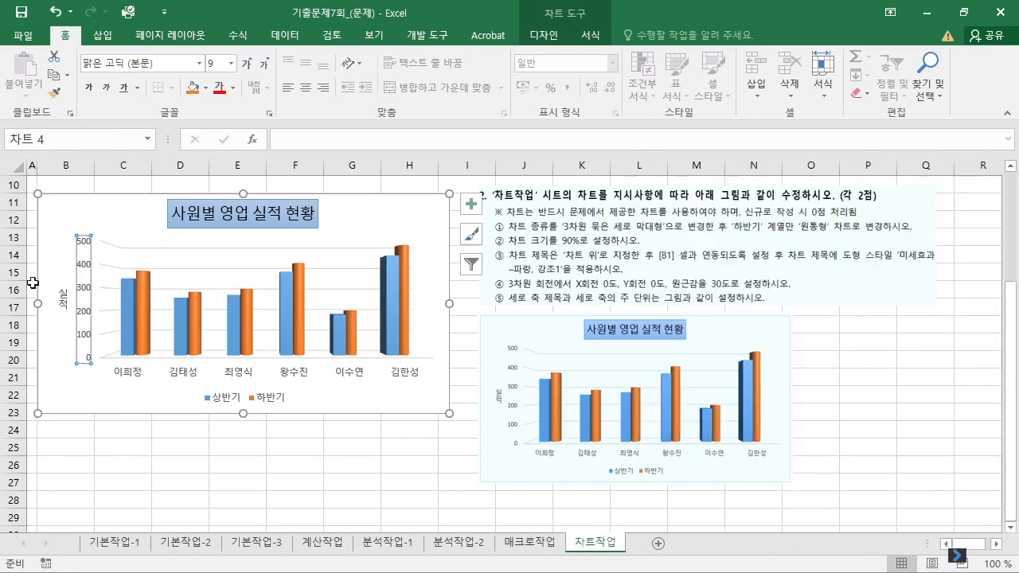
left_click(372, 444)
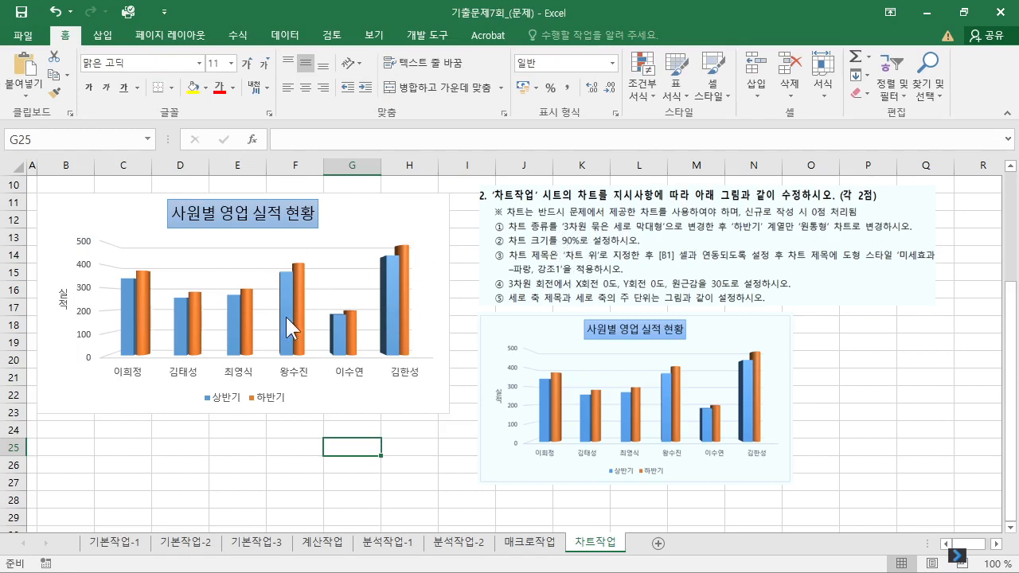
left_click(286, 455)
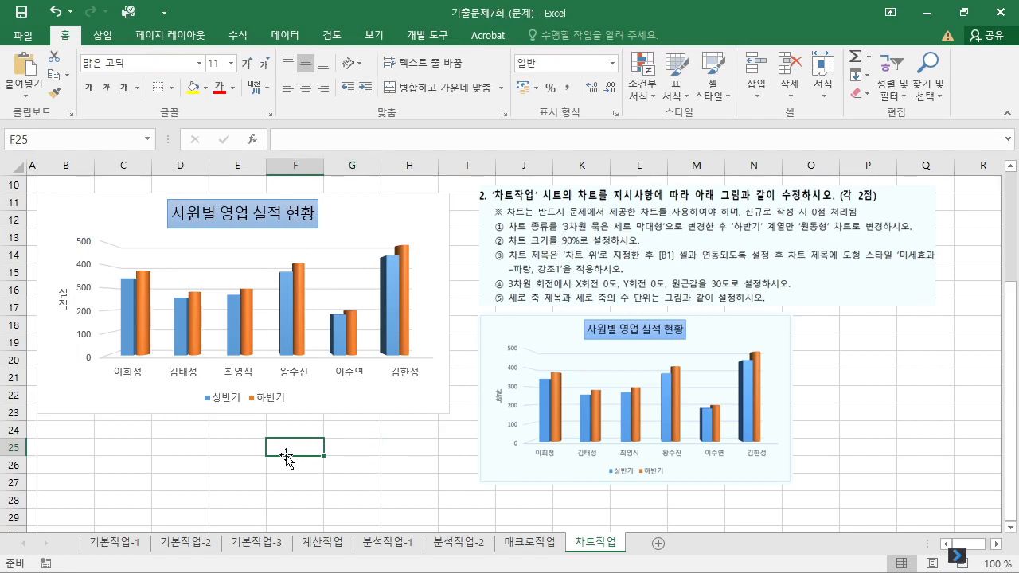